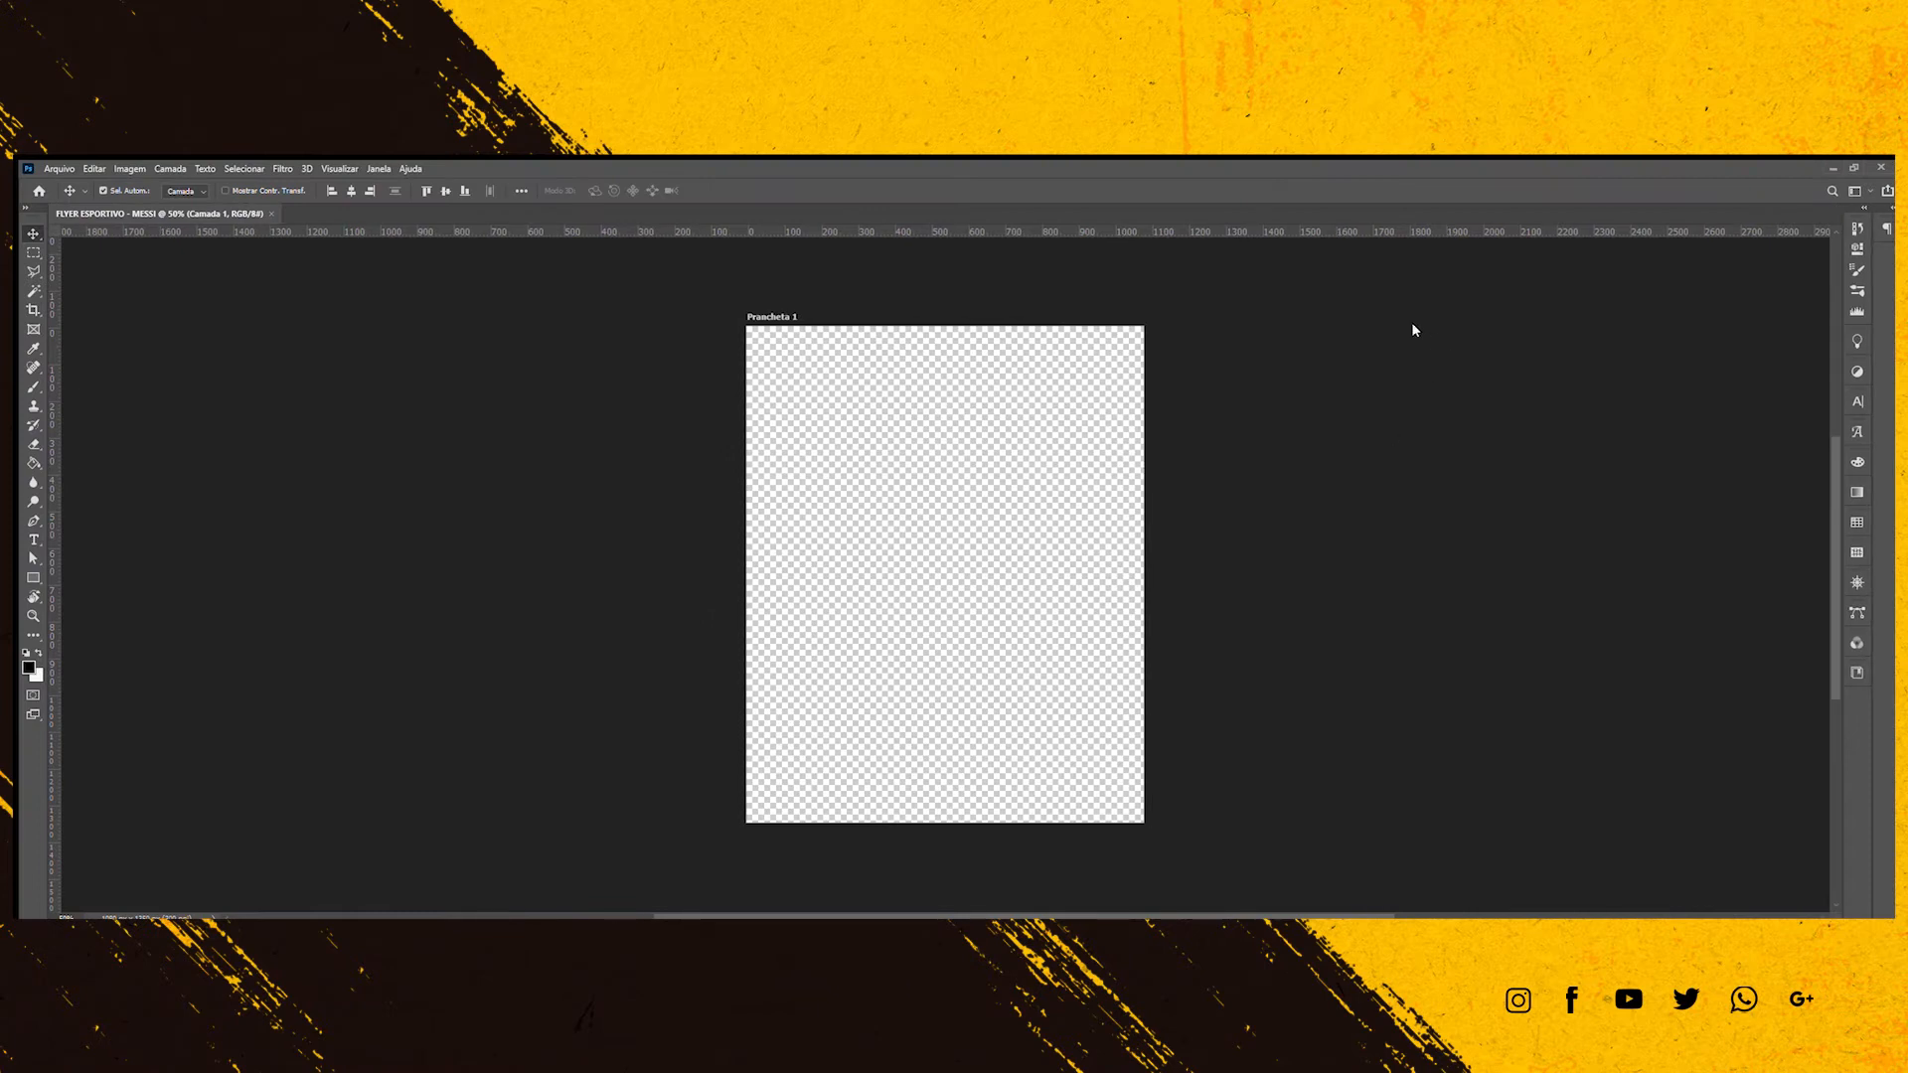
# Unlock the background layer of 1757.jpg and bring the spaceship corridor image into the FLYER ESPORTIVO - MESSI document.
pyautogui.click(1717, 310)
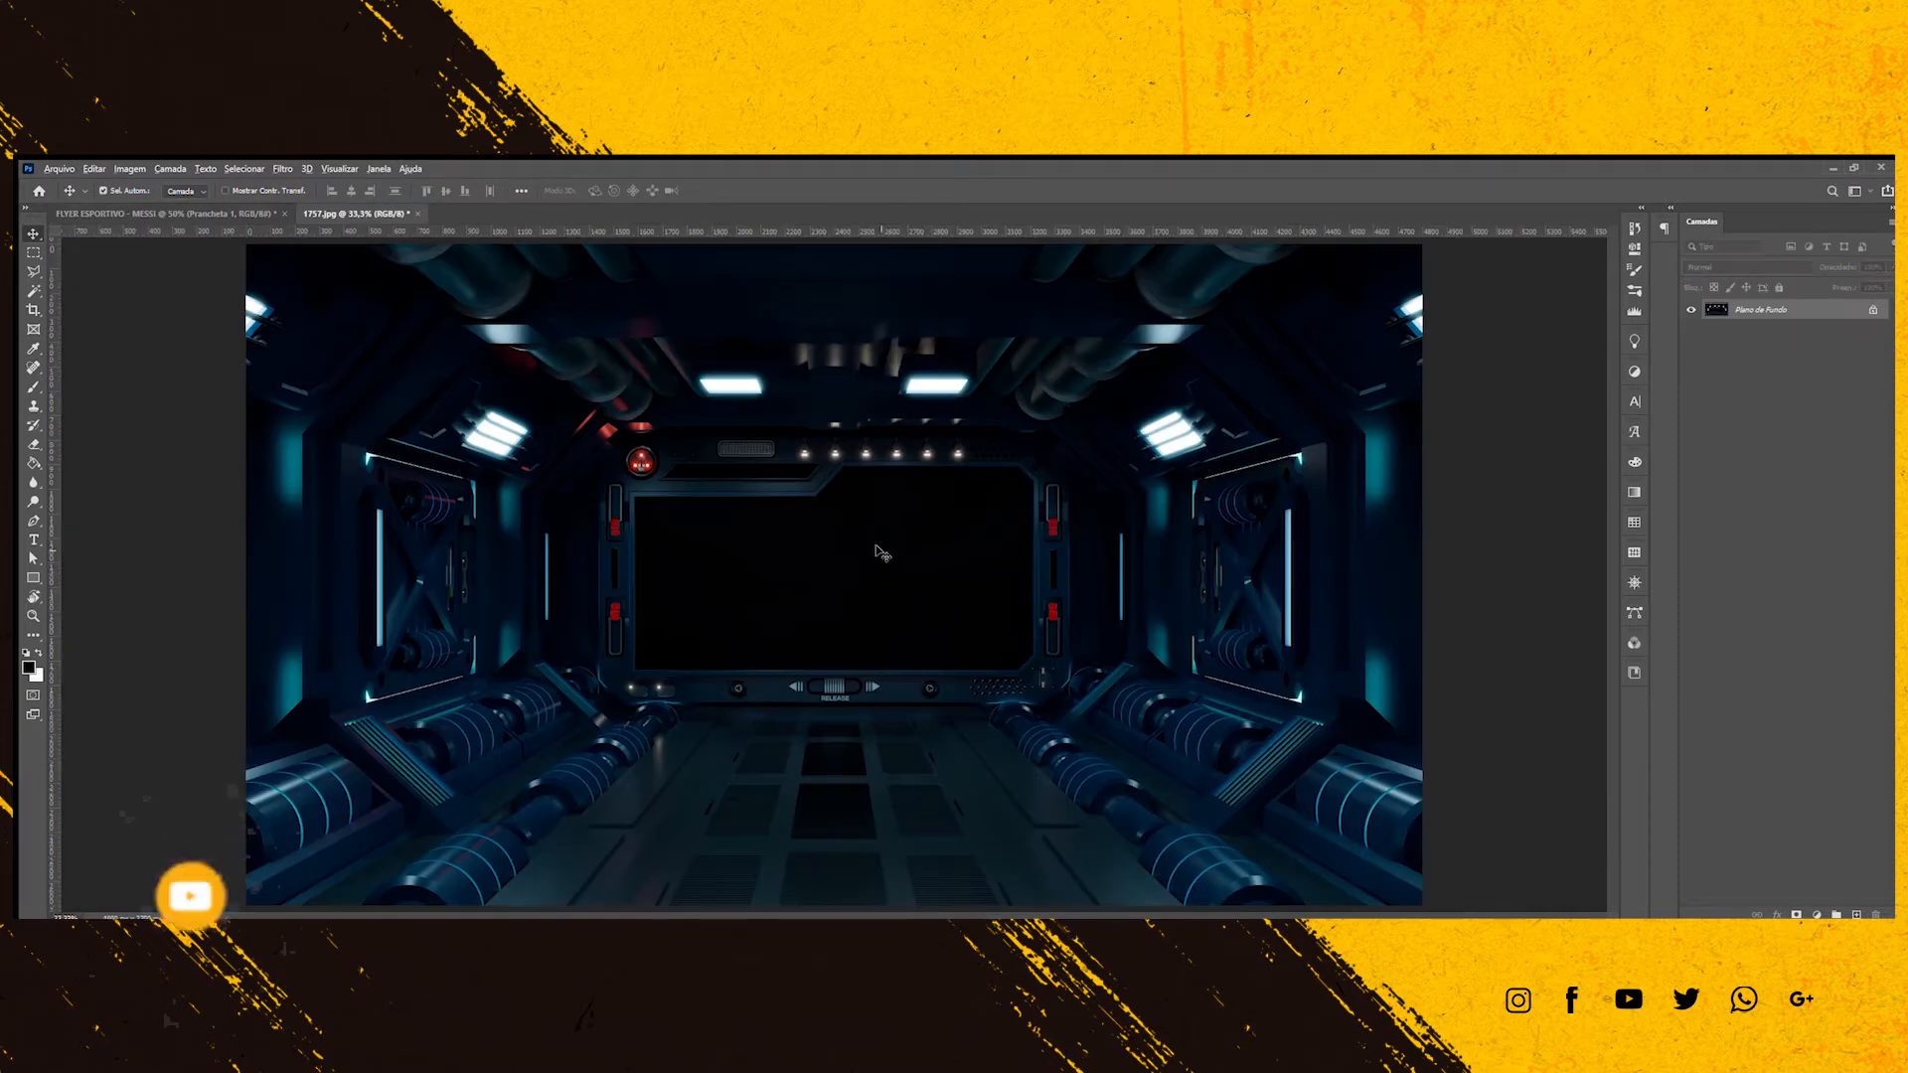
pyautogui.scroll(-1, 899, 569)
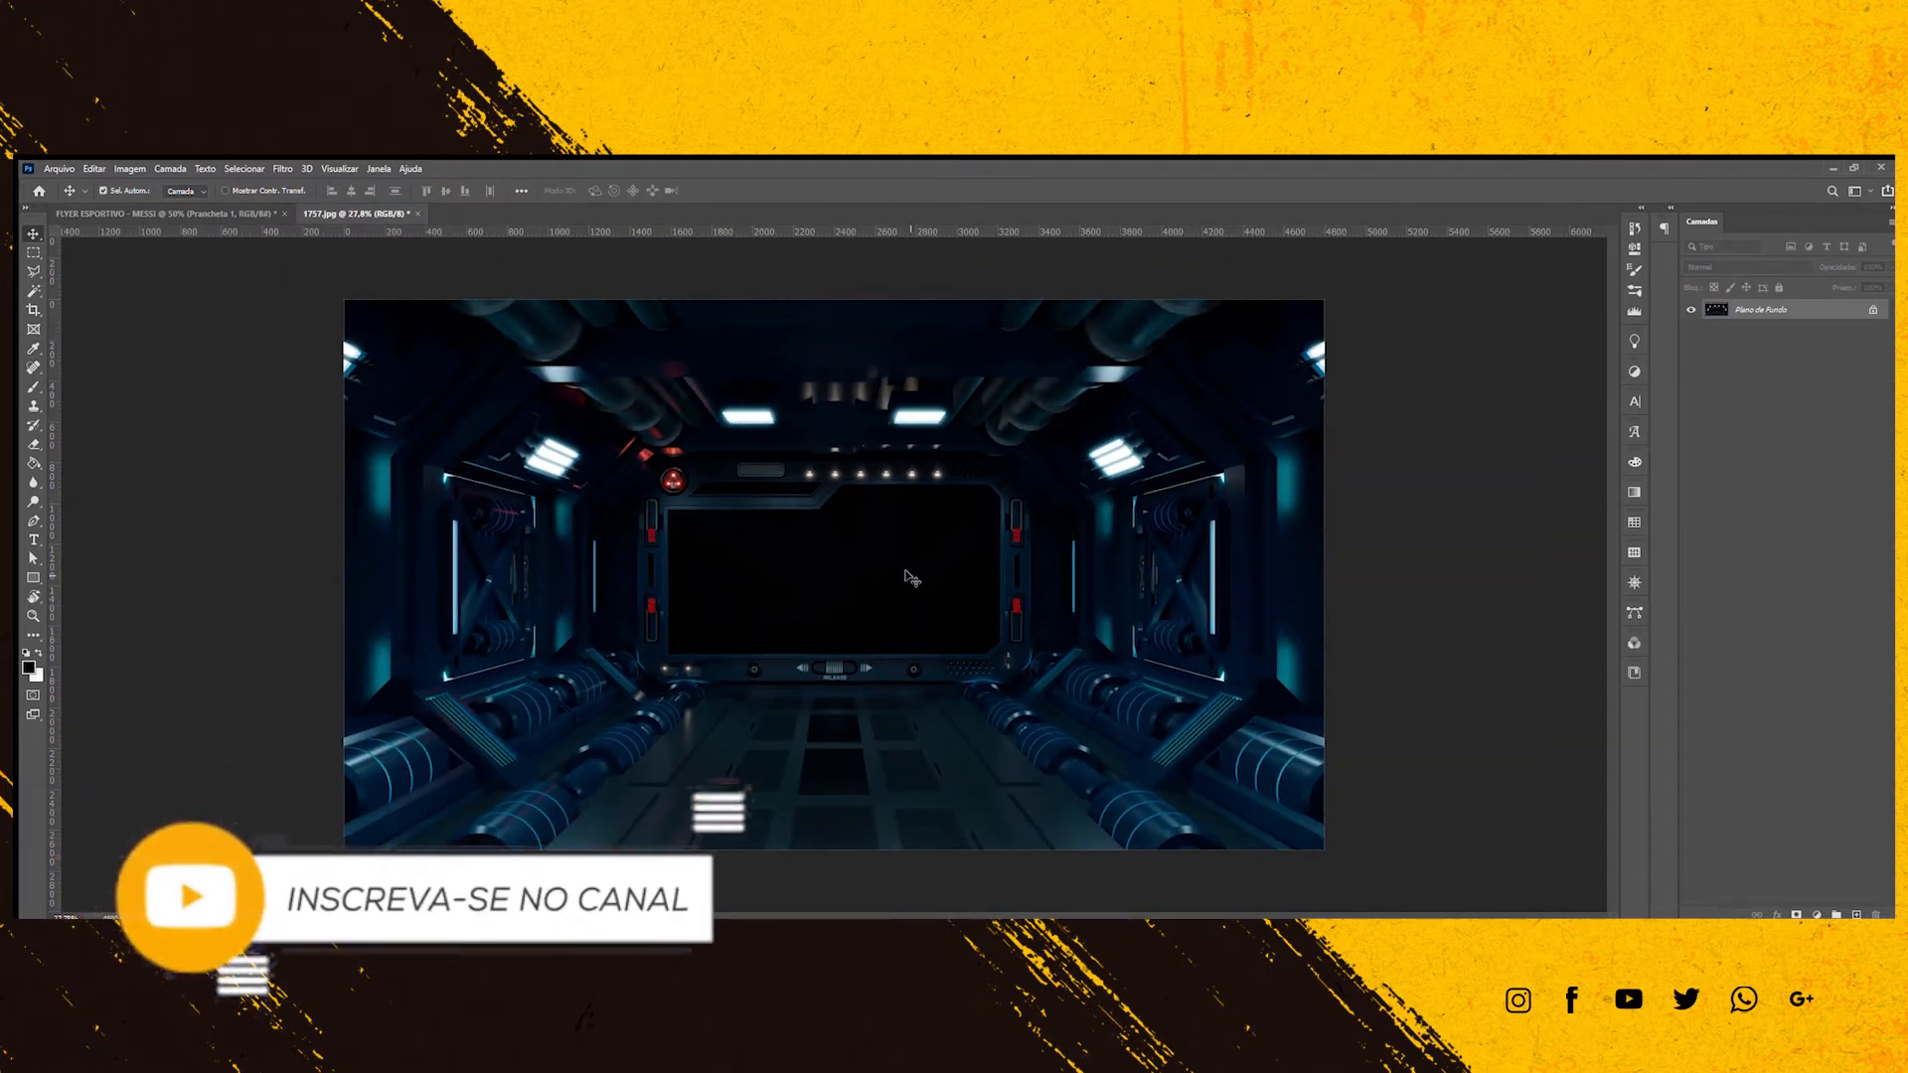
pyautogui.click(1872, 310)
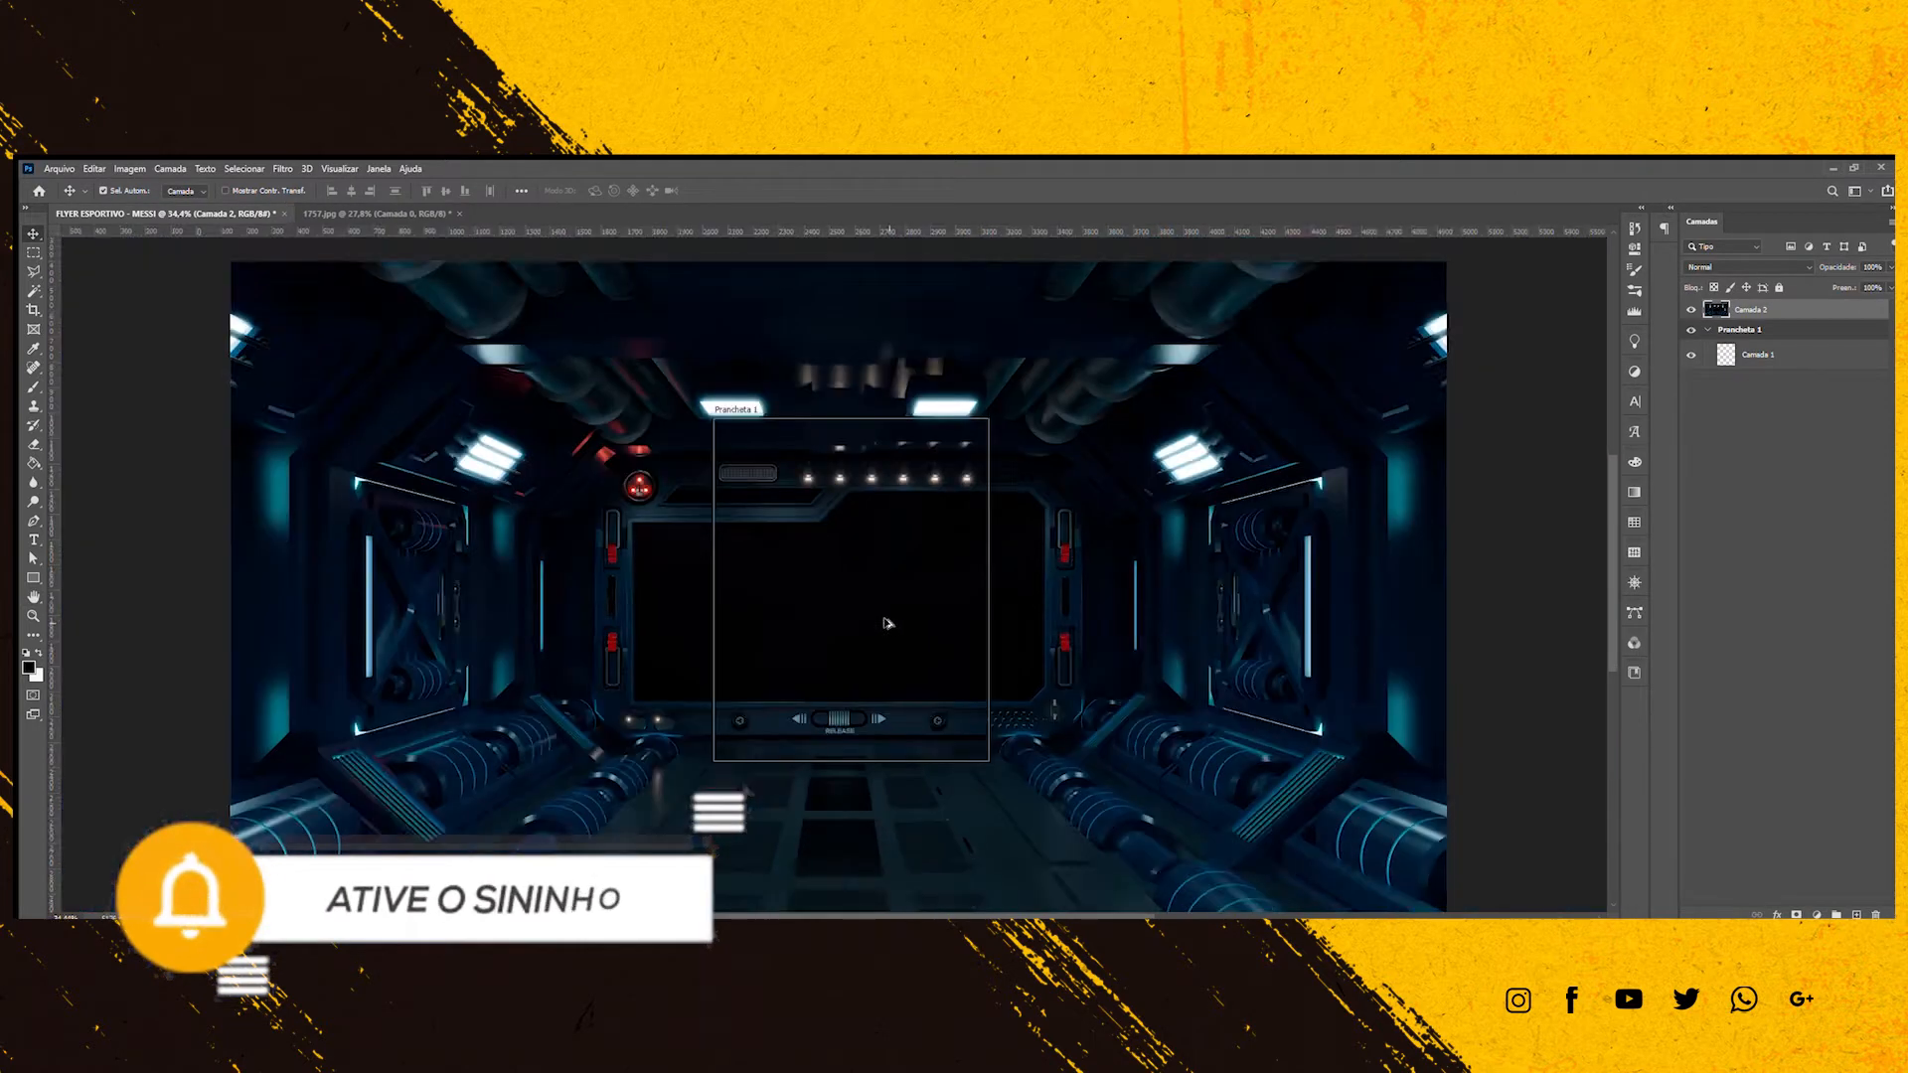
# Scale down and stretch the spaceship corridor image so it fills the artboard with the dark screen centered.
pyautogui.scroll(2, 887, 623)
pyautogui.hotkey('ctrl', 't')
pyautogui.scroll(-3, 1502, 669)
pyautogui.moveTo(1541, 303); pyautogui.dragTo(1165, 515)
pyautogui.moveTo(994, 636); pyautogui.dragTo(1197, 550)
pyautogui.moveTo(1367, 840); pyautogui.dragTo(1228, 785)
pyautogui.moveTo(636, 428); pyautogui.dragTo(657, 440)
pyautogui.moveTo(1046, 652); pyautogui.dragTo(1097, 655)
pyautogui.press('Return')
pyautogui.scroll(3, 1100, 658)
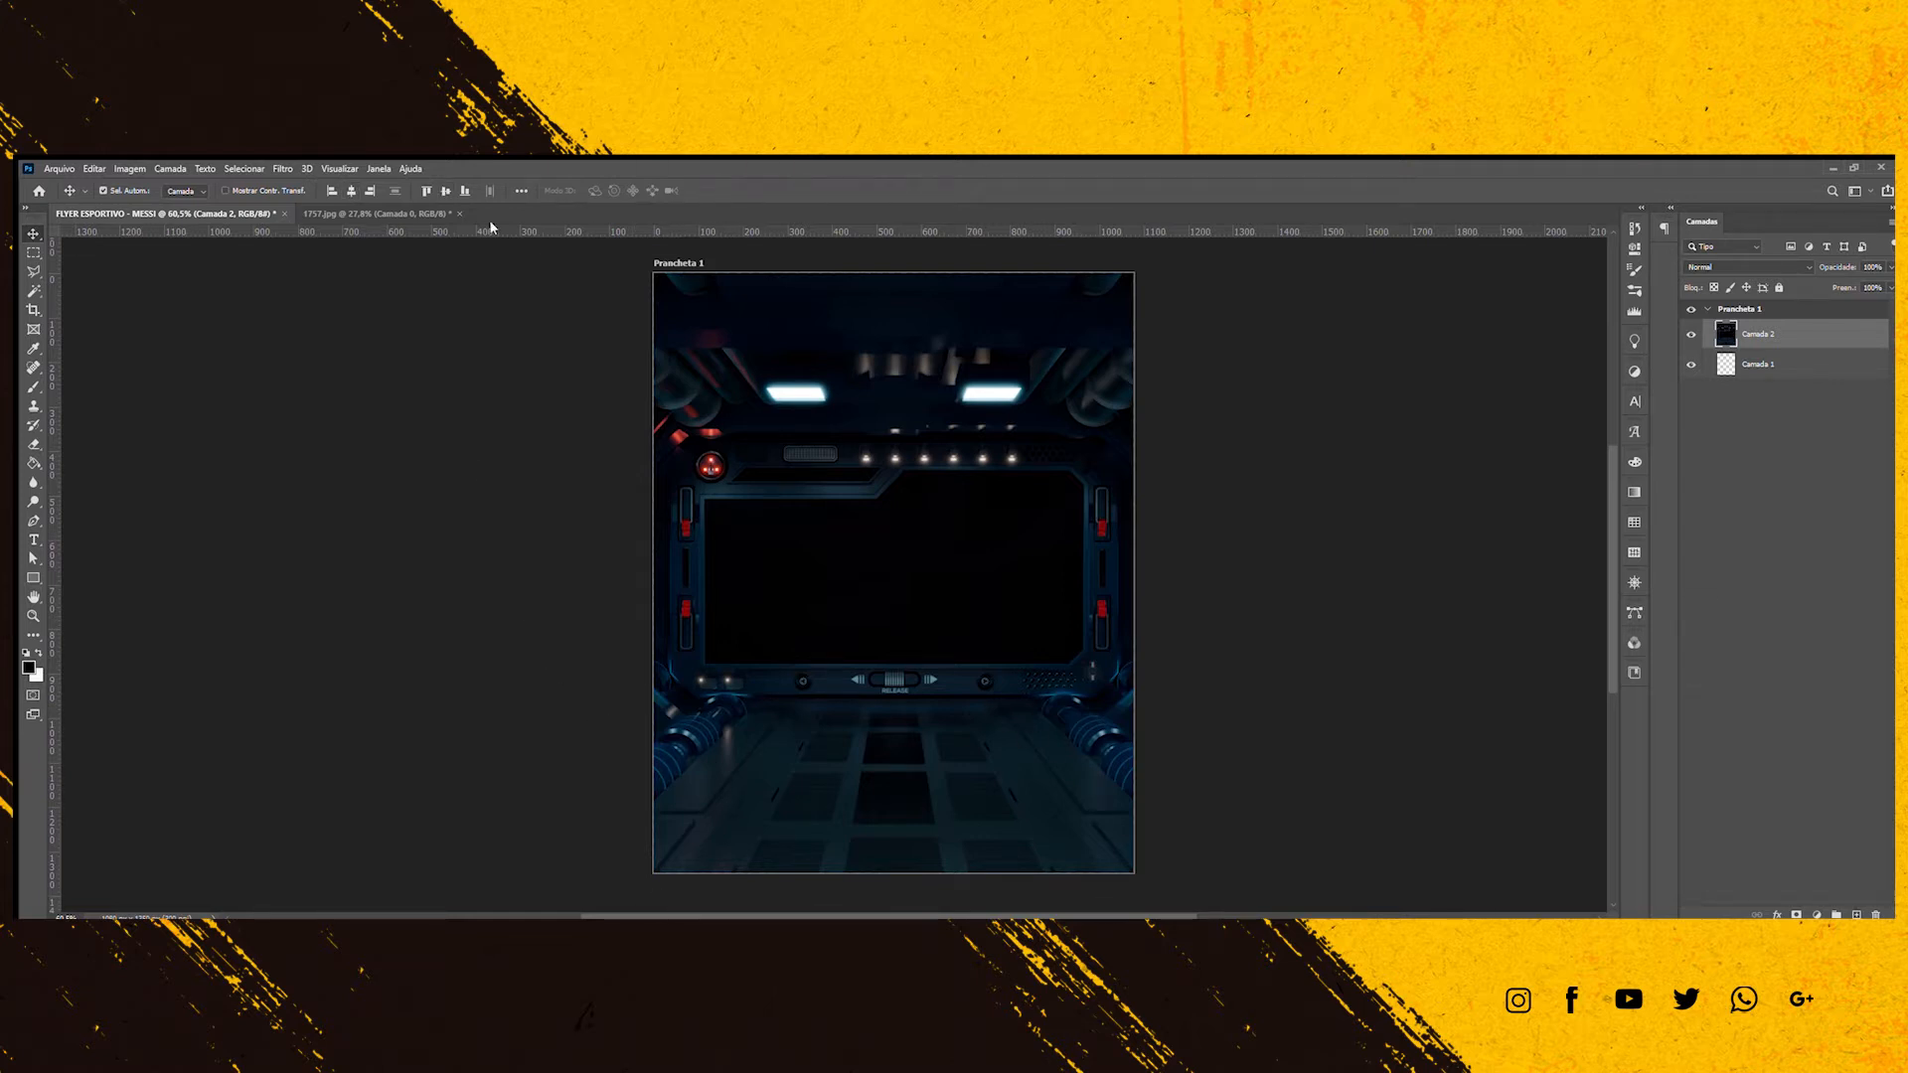
# Close 1757.jpg, unlock the park photo's background layer and bring the photo into the flyer document.
pyautogui.click(452, 215)
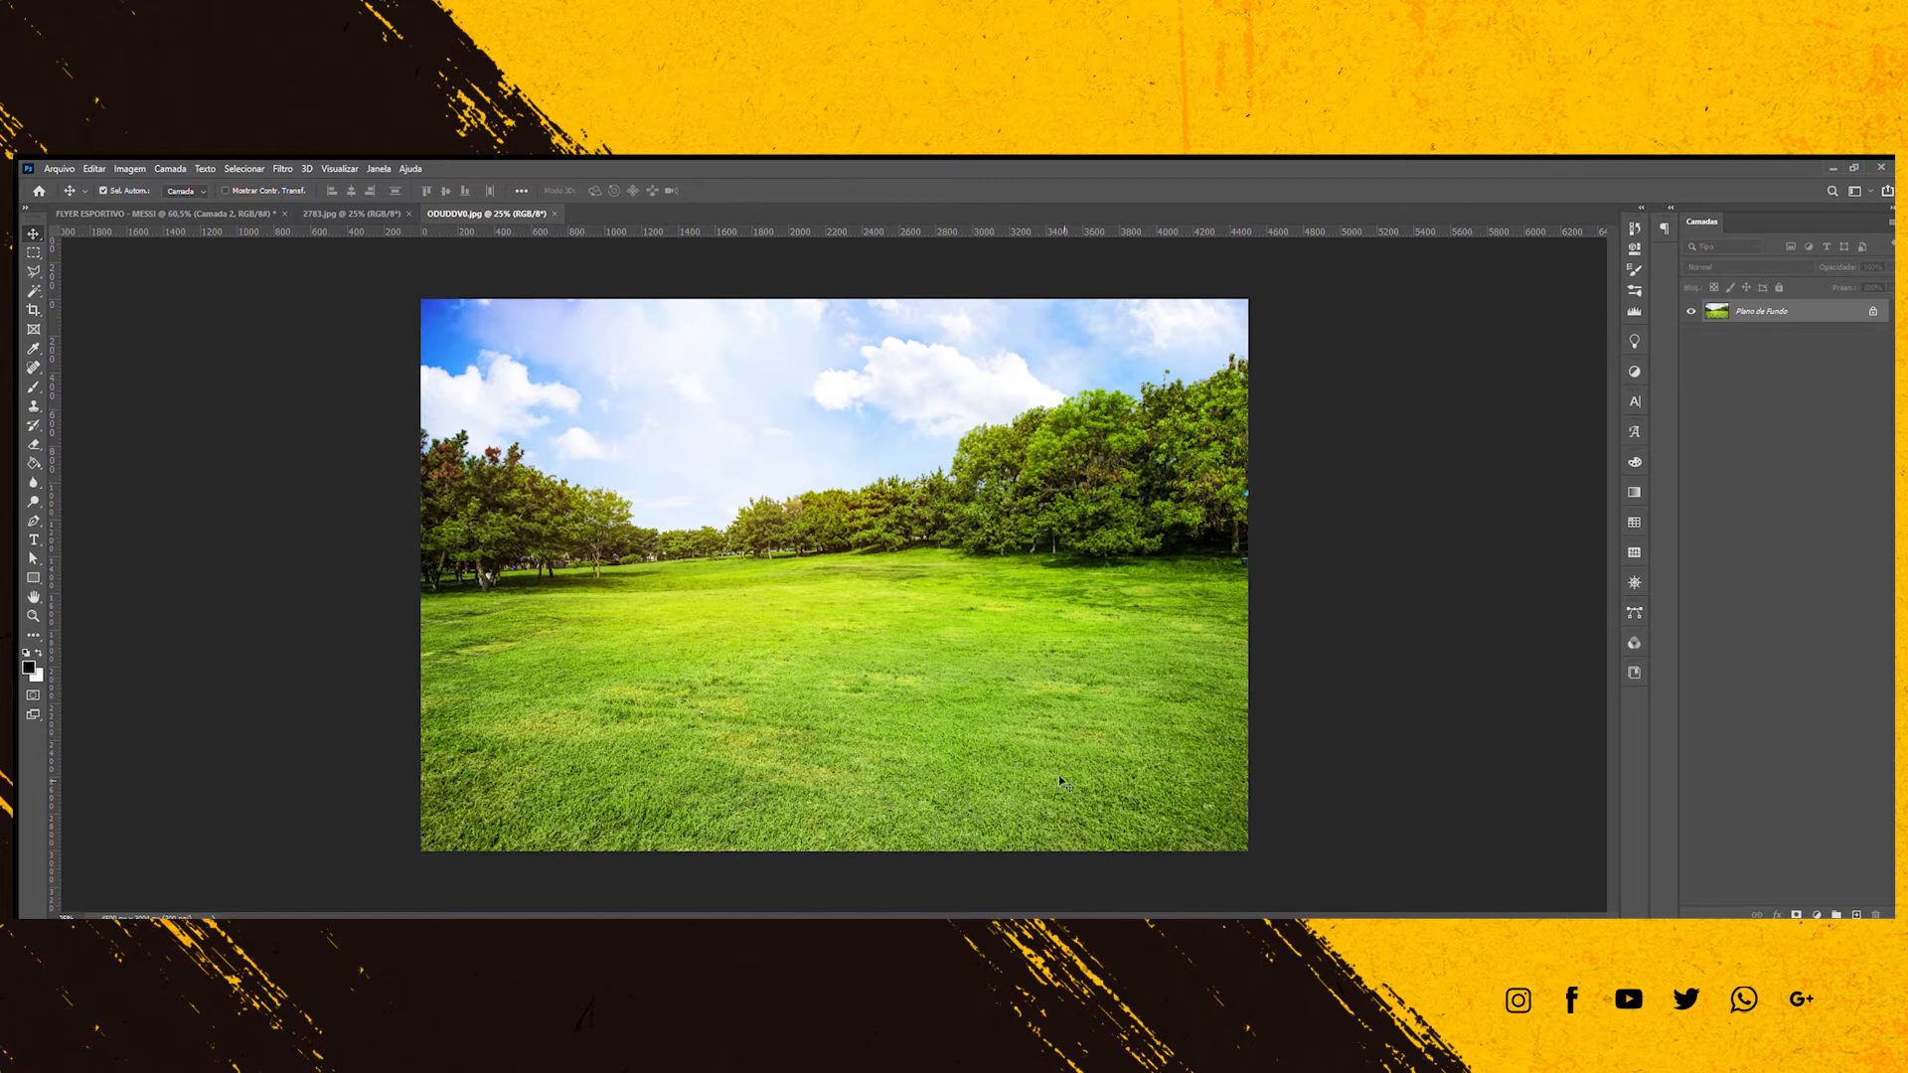
pyautogui.click(1874, 311)
pyautogui.moveTo(954, 640); pyautogui.dragTo(994, 771)
# Scale down the park photo and position it so its grass covers the artboard's floor area.
pyautogui.hotkey('ctrl', 't')
pyautogui.scroll(-5, 952, 709)
pyautogui.moveTo(1414, 441); pyautogui.dragTo(920, 881)
pyautogui.moveTo(785, 865); pyautogui.dragTo(1025, 622)
pyautogui.scroll(4, 981, 712)
pyautogui.moveTo(1216, 428); pyautogui.dragTo(1249, 408)
pyautogui.press('Return')
# Hide the park photo layer and draw a black Pen shape over the corridor floor between the two side pipes.
pyautogui.click(1691, 334)
pyautogui.scroll(6, 948, 806)
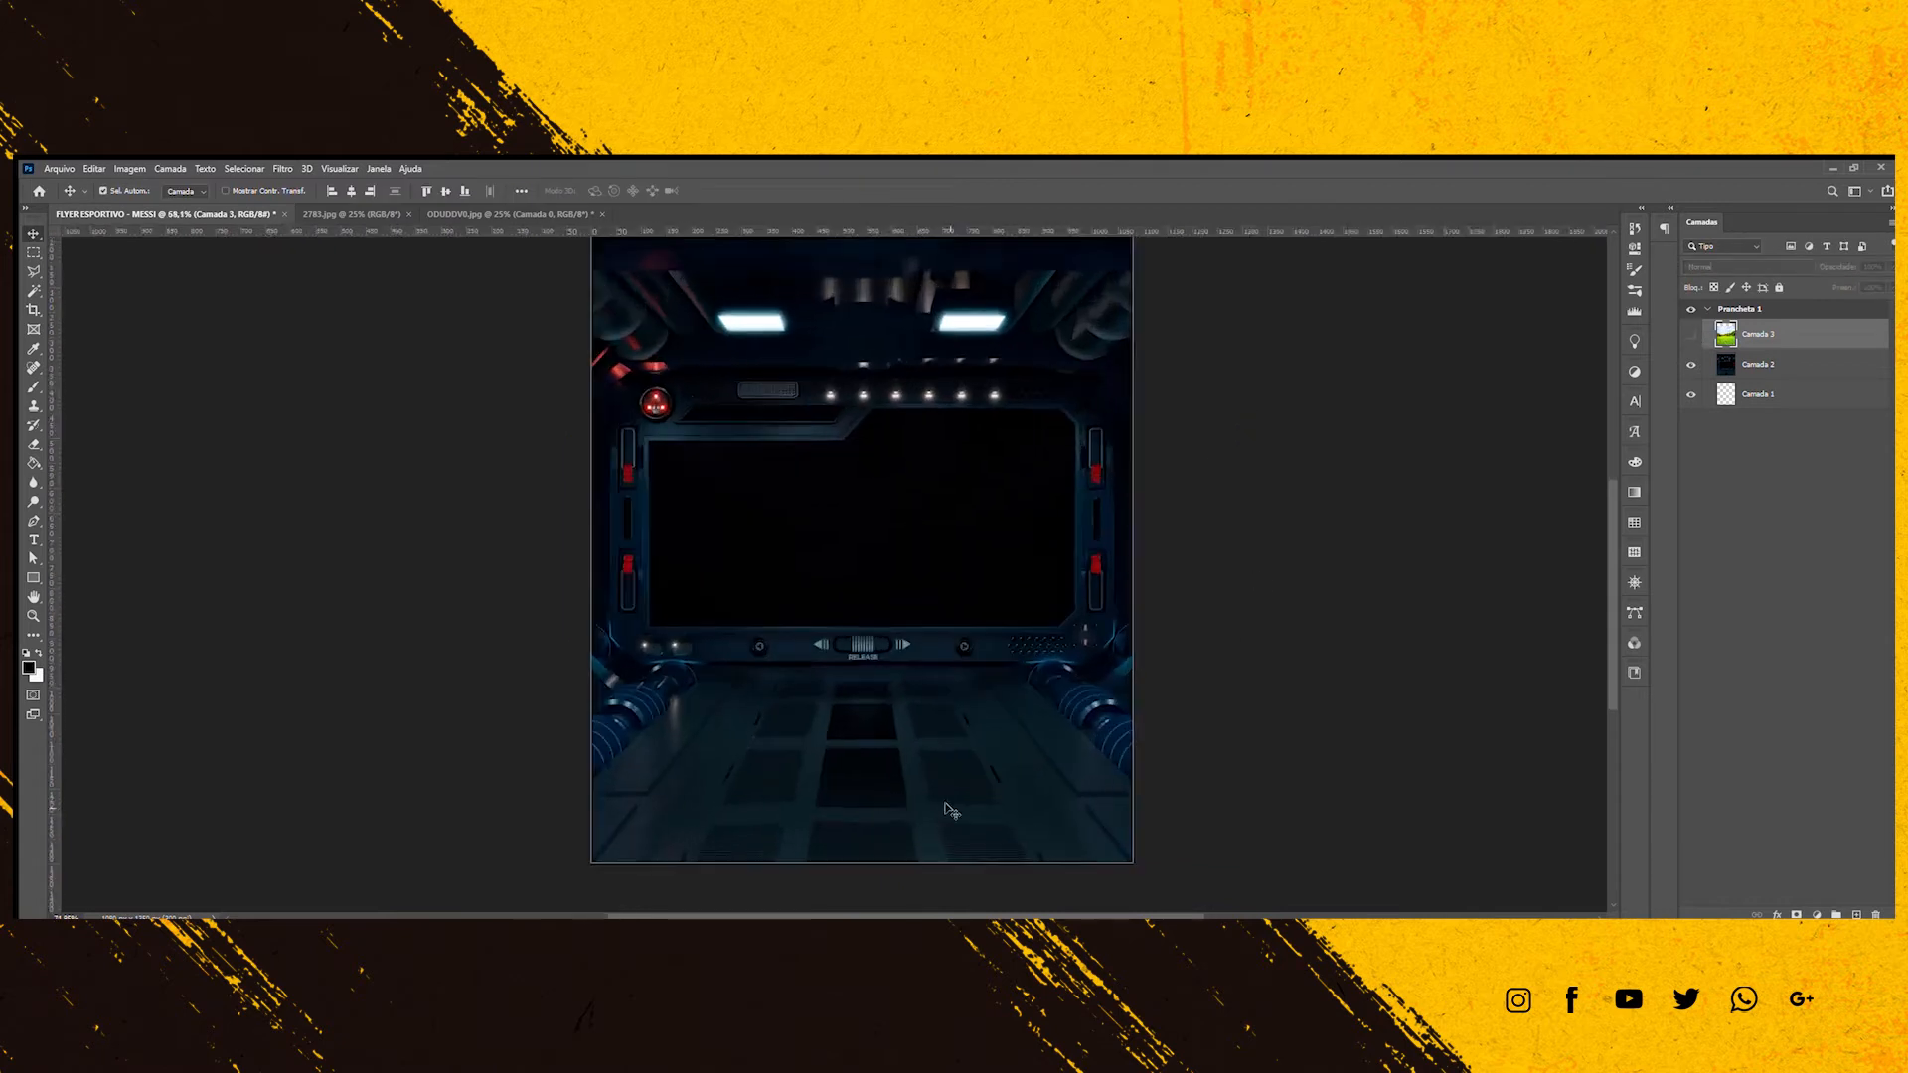
pyautogui.moveTo(837, 805); pyautogui.dragTo(843, 773)
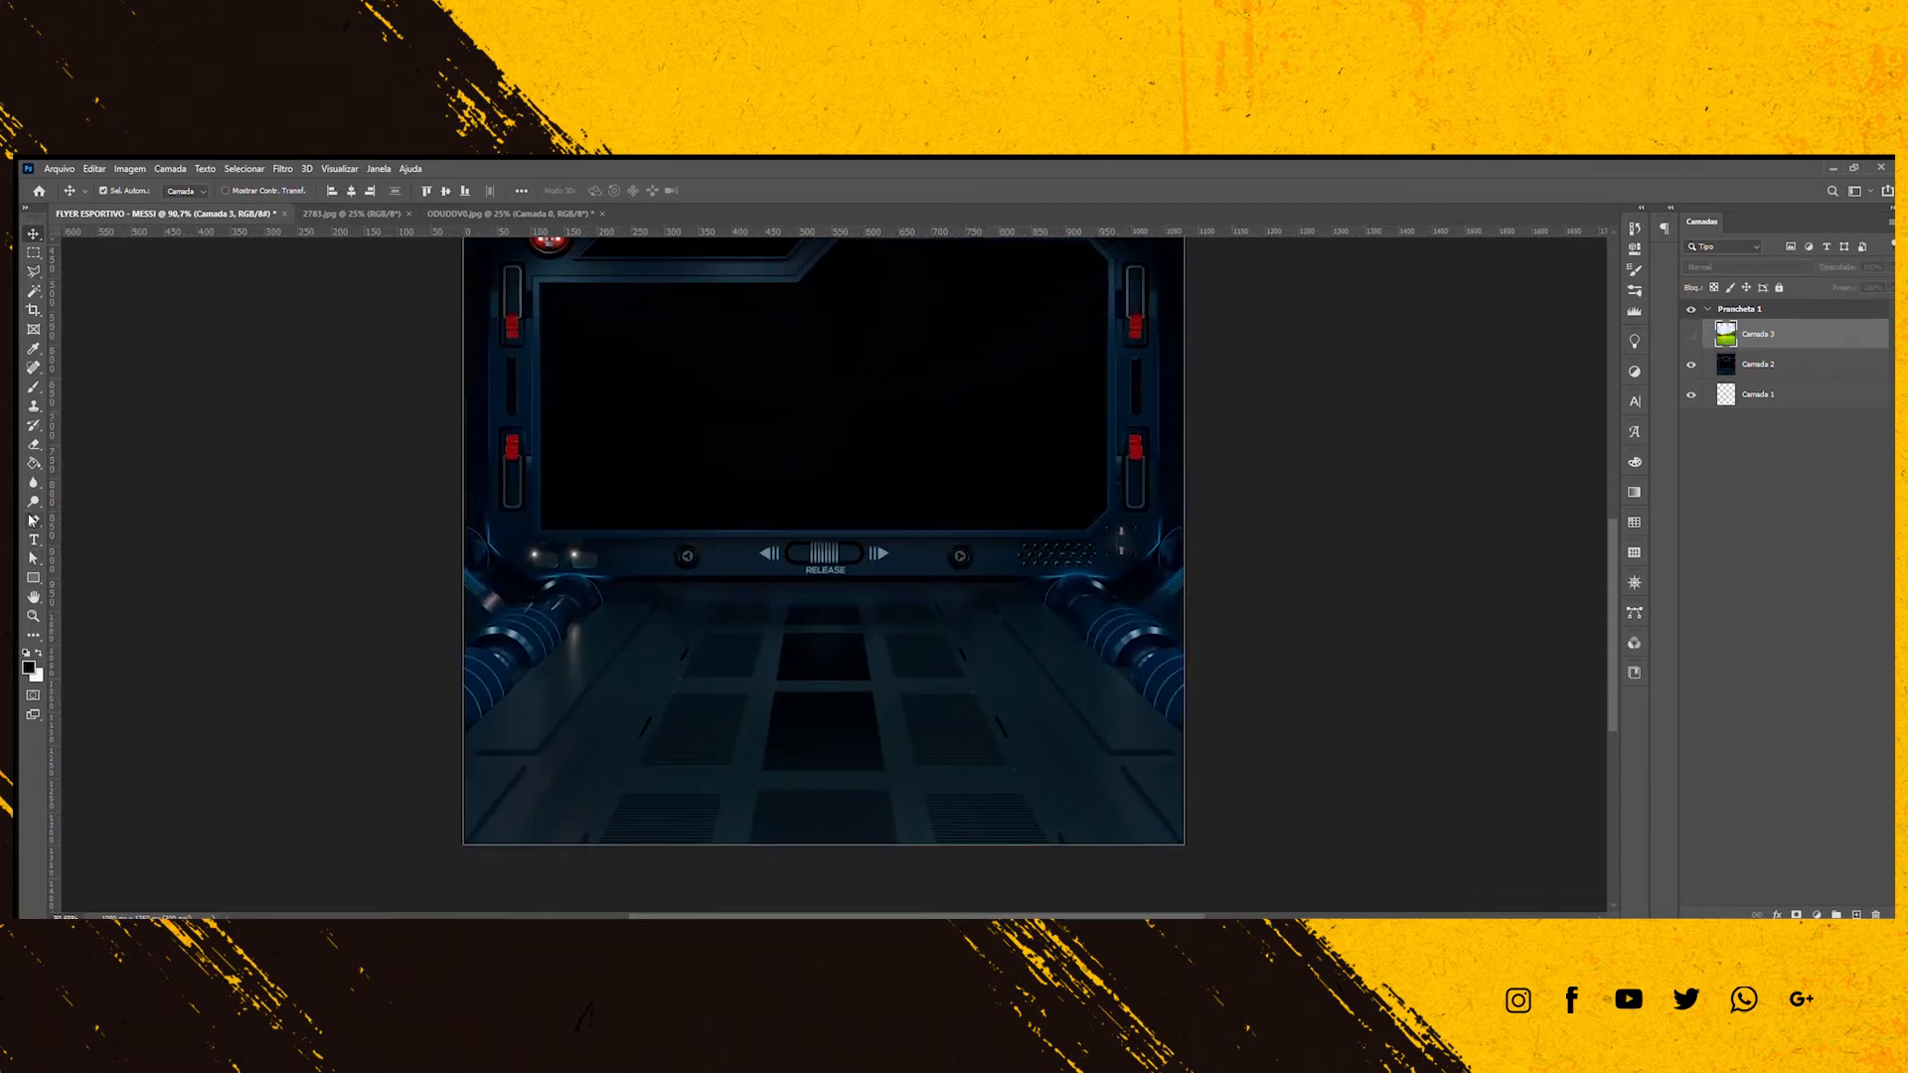
pyautogui.click(33, 519)
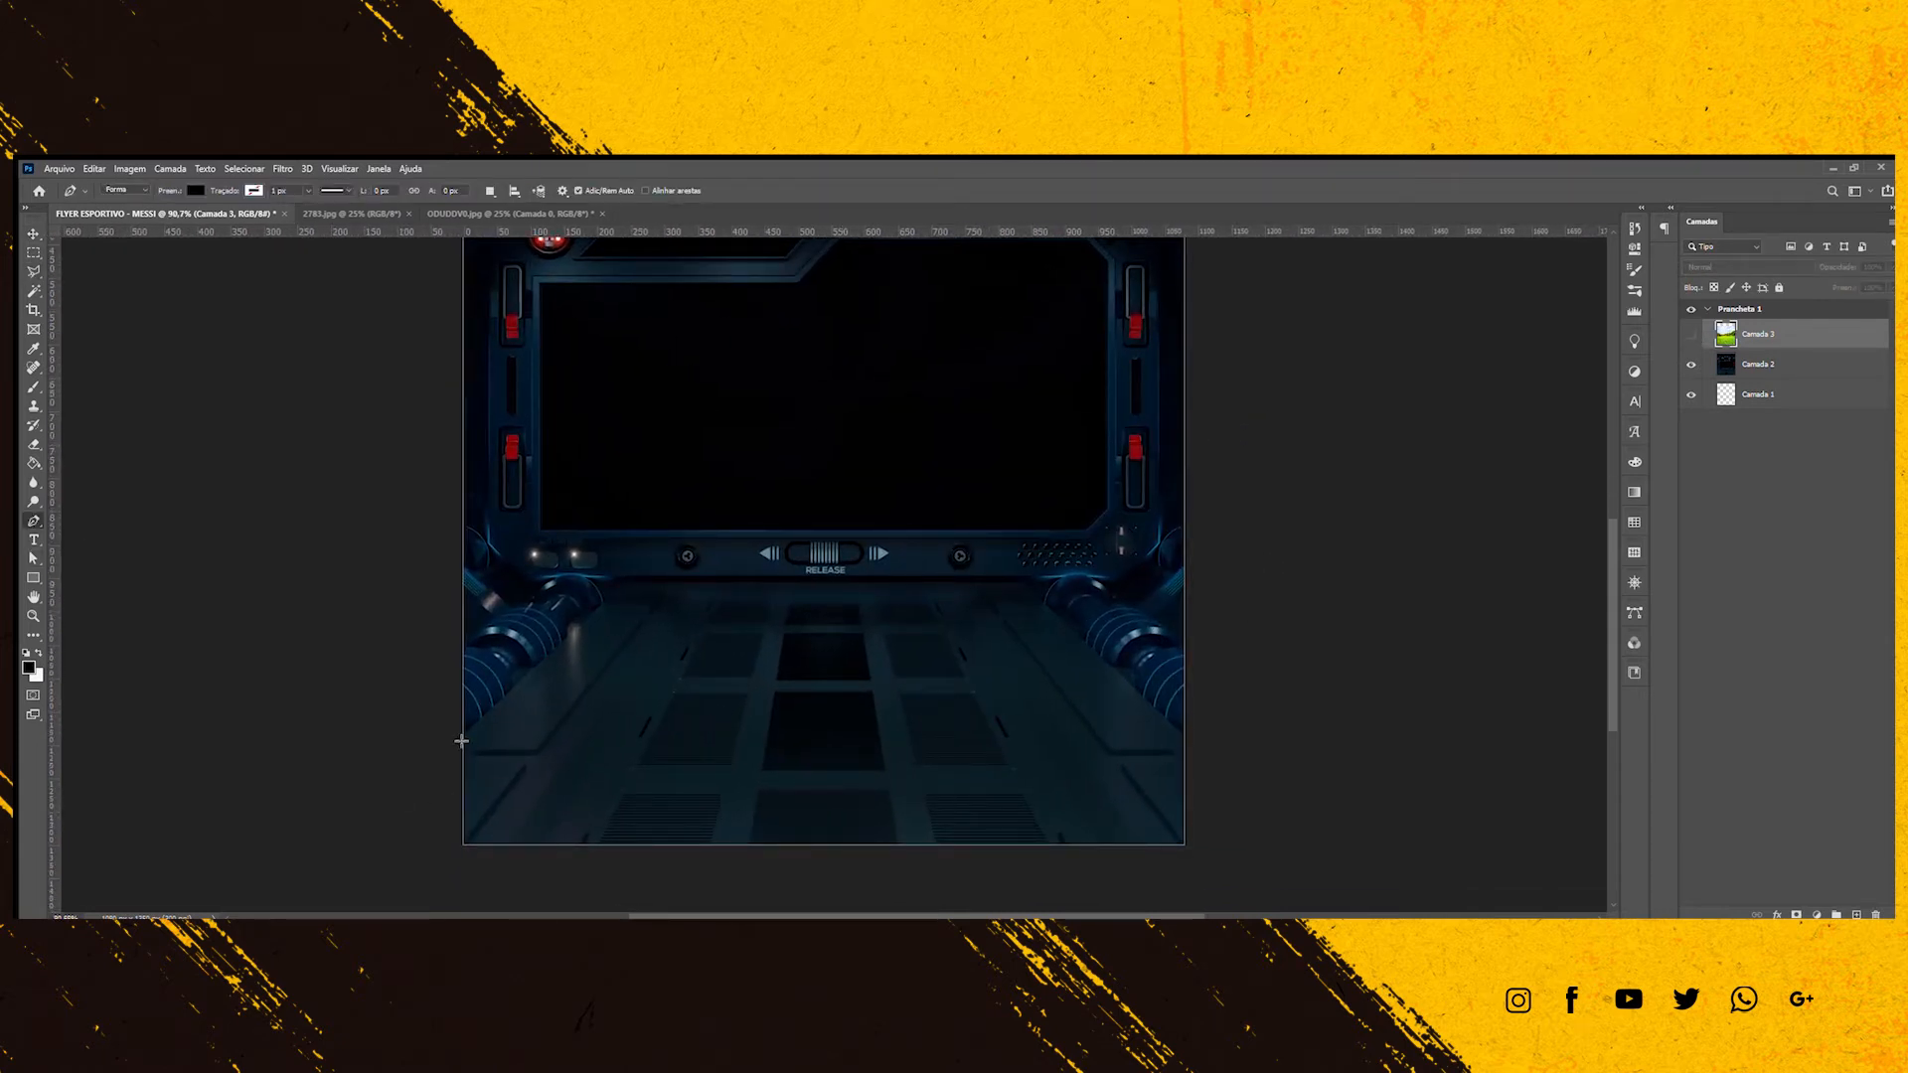
pyautogui.click(623, 577)
pyautogui.click(1027, 577)
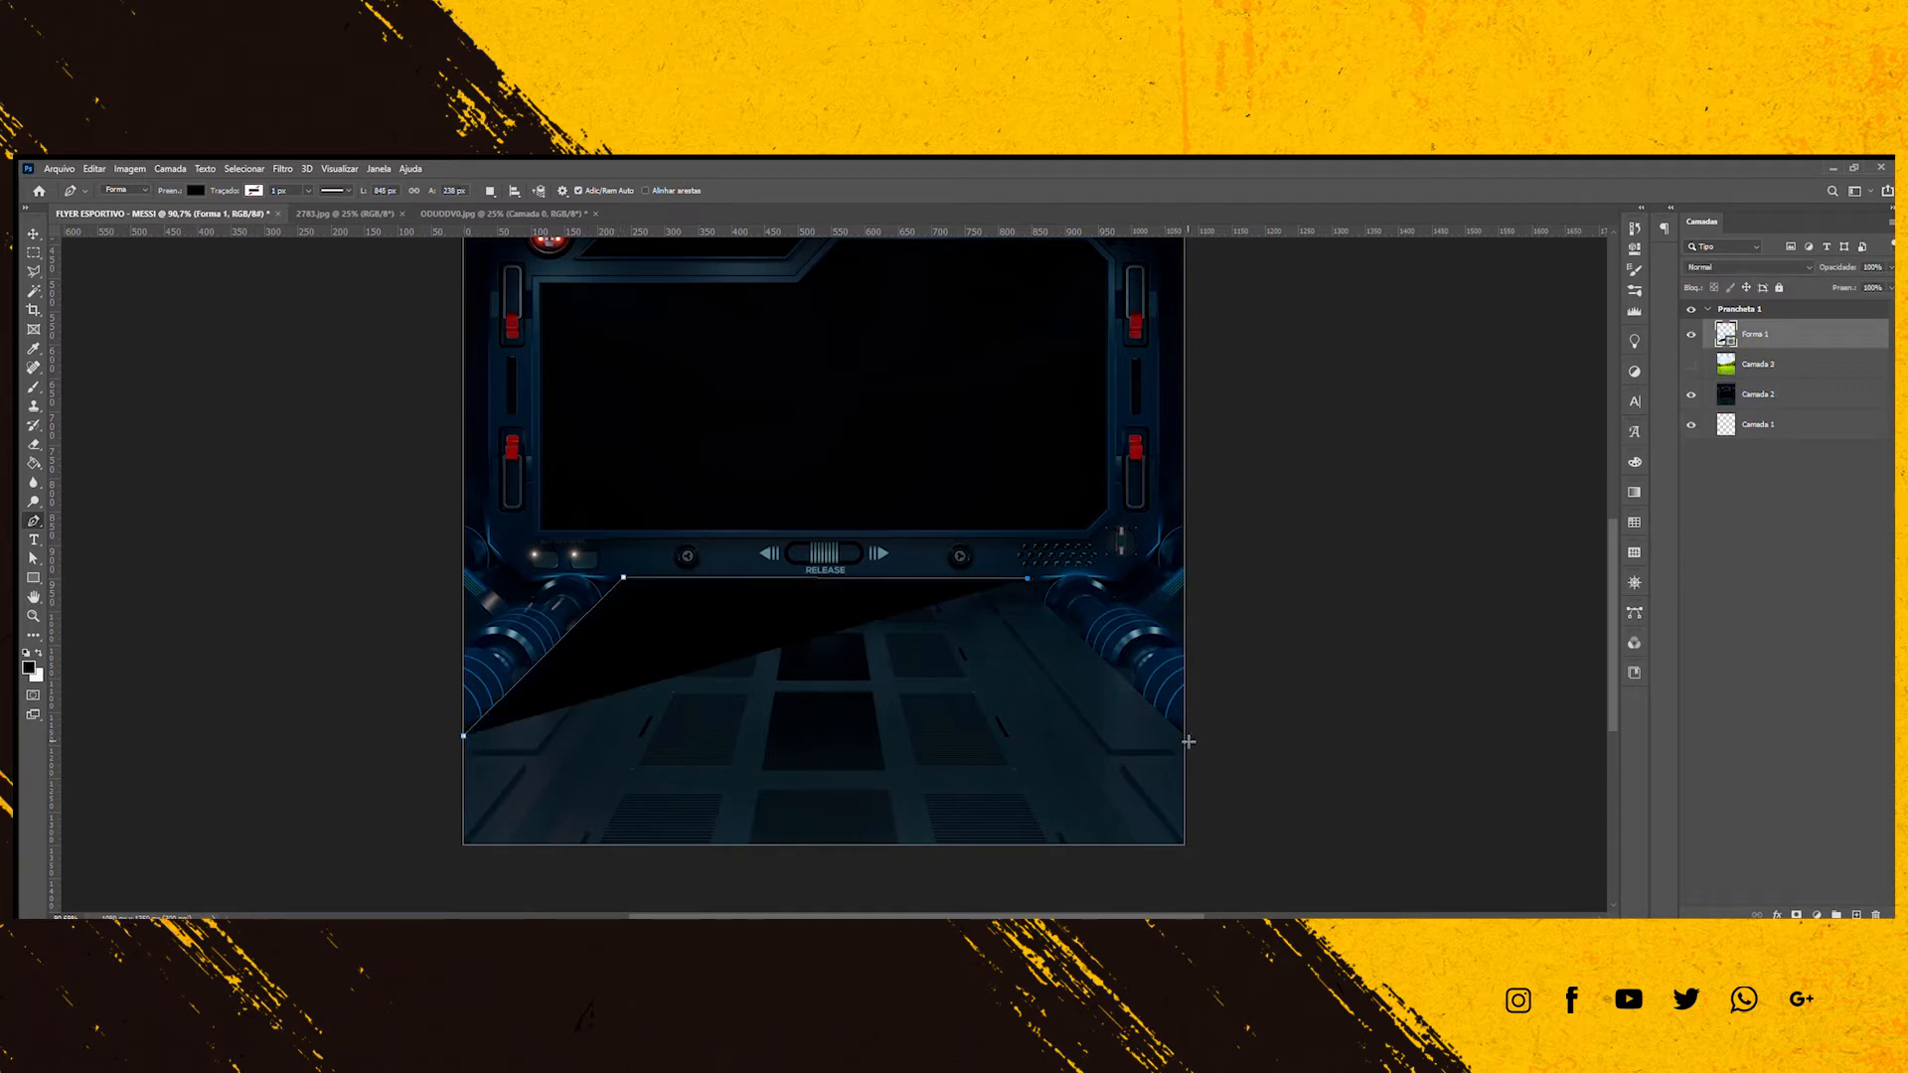
pyautogui.click(1187, 741)
pyautogui.click(1194, 848)
pyautogui.click(455, 859)
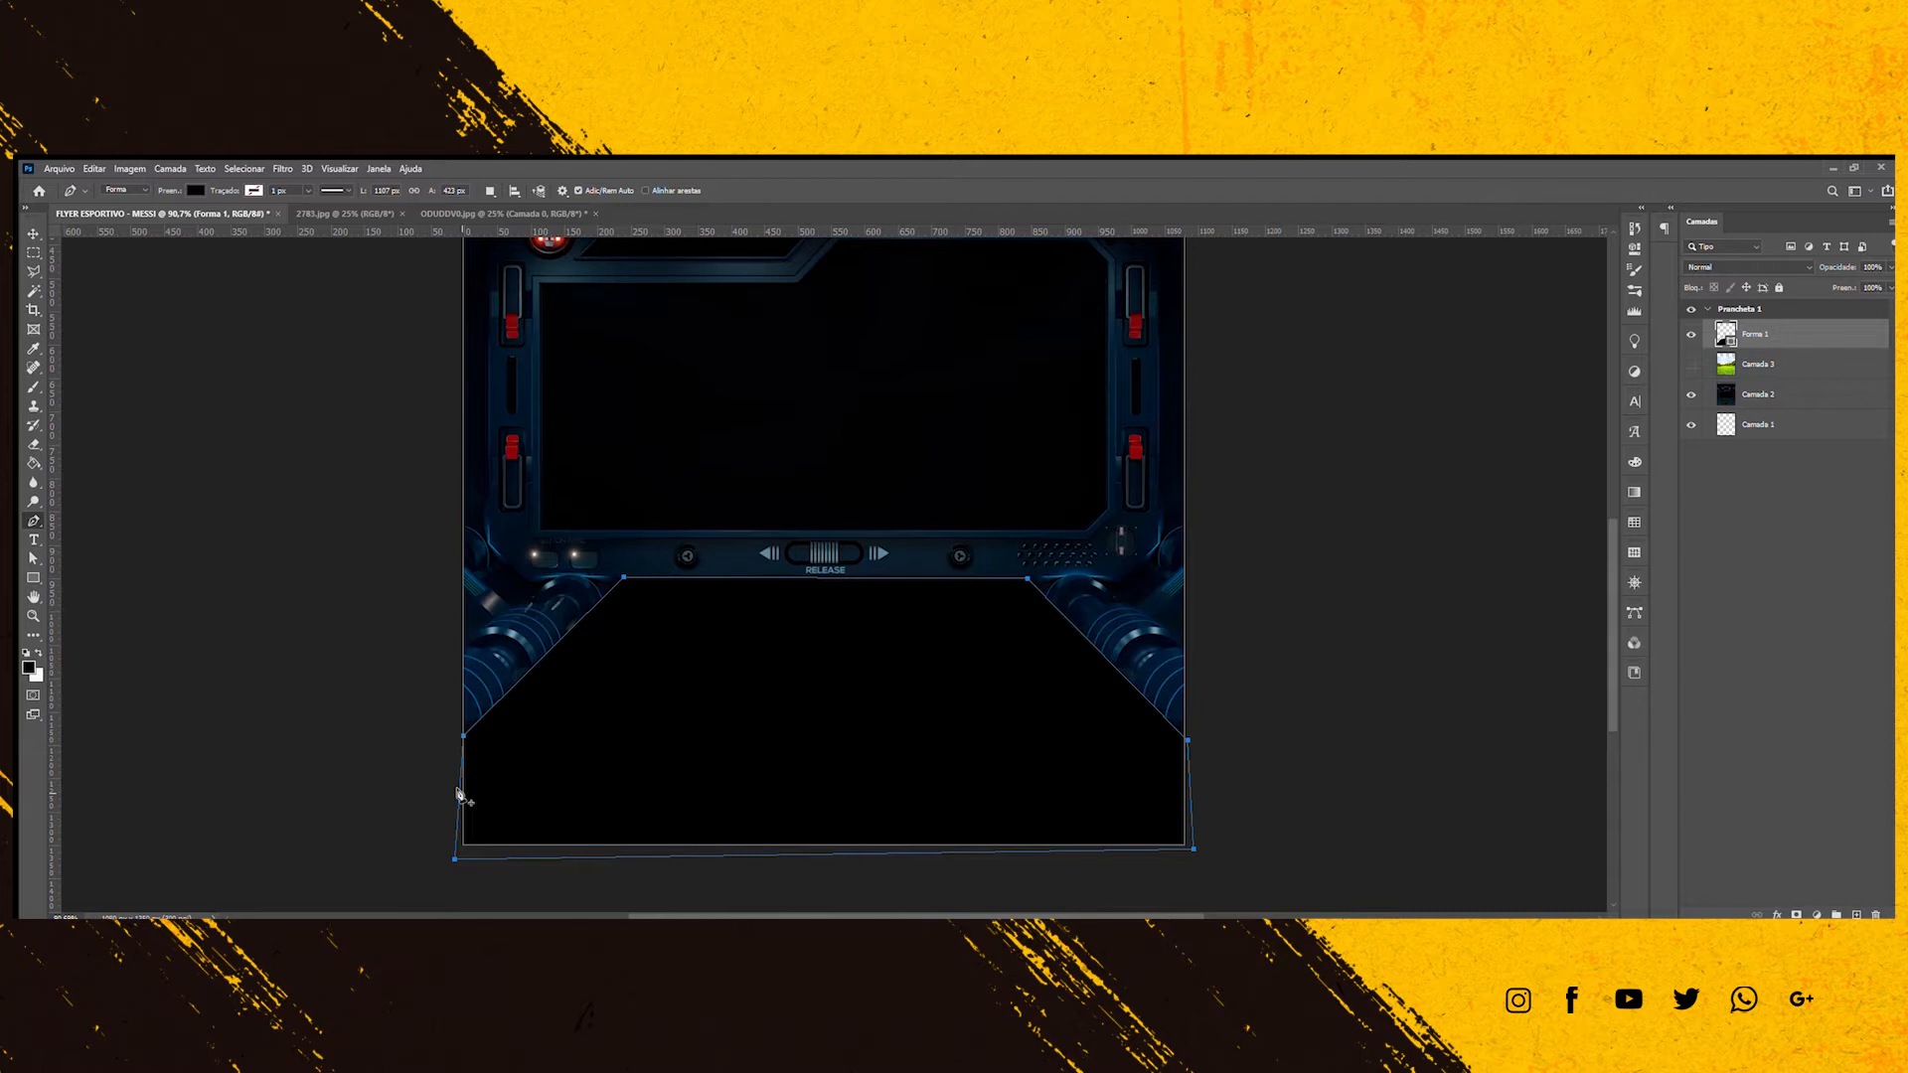
# Show the park photo layer again and place it directly above the floor shape layer.
pyautogui.click(34, 235)
pyautogui.click(1691, 365)
pyautogui.moveTo(1756, 365); pyautogui.dragTo(1756, 322)
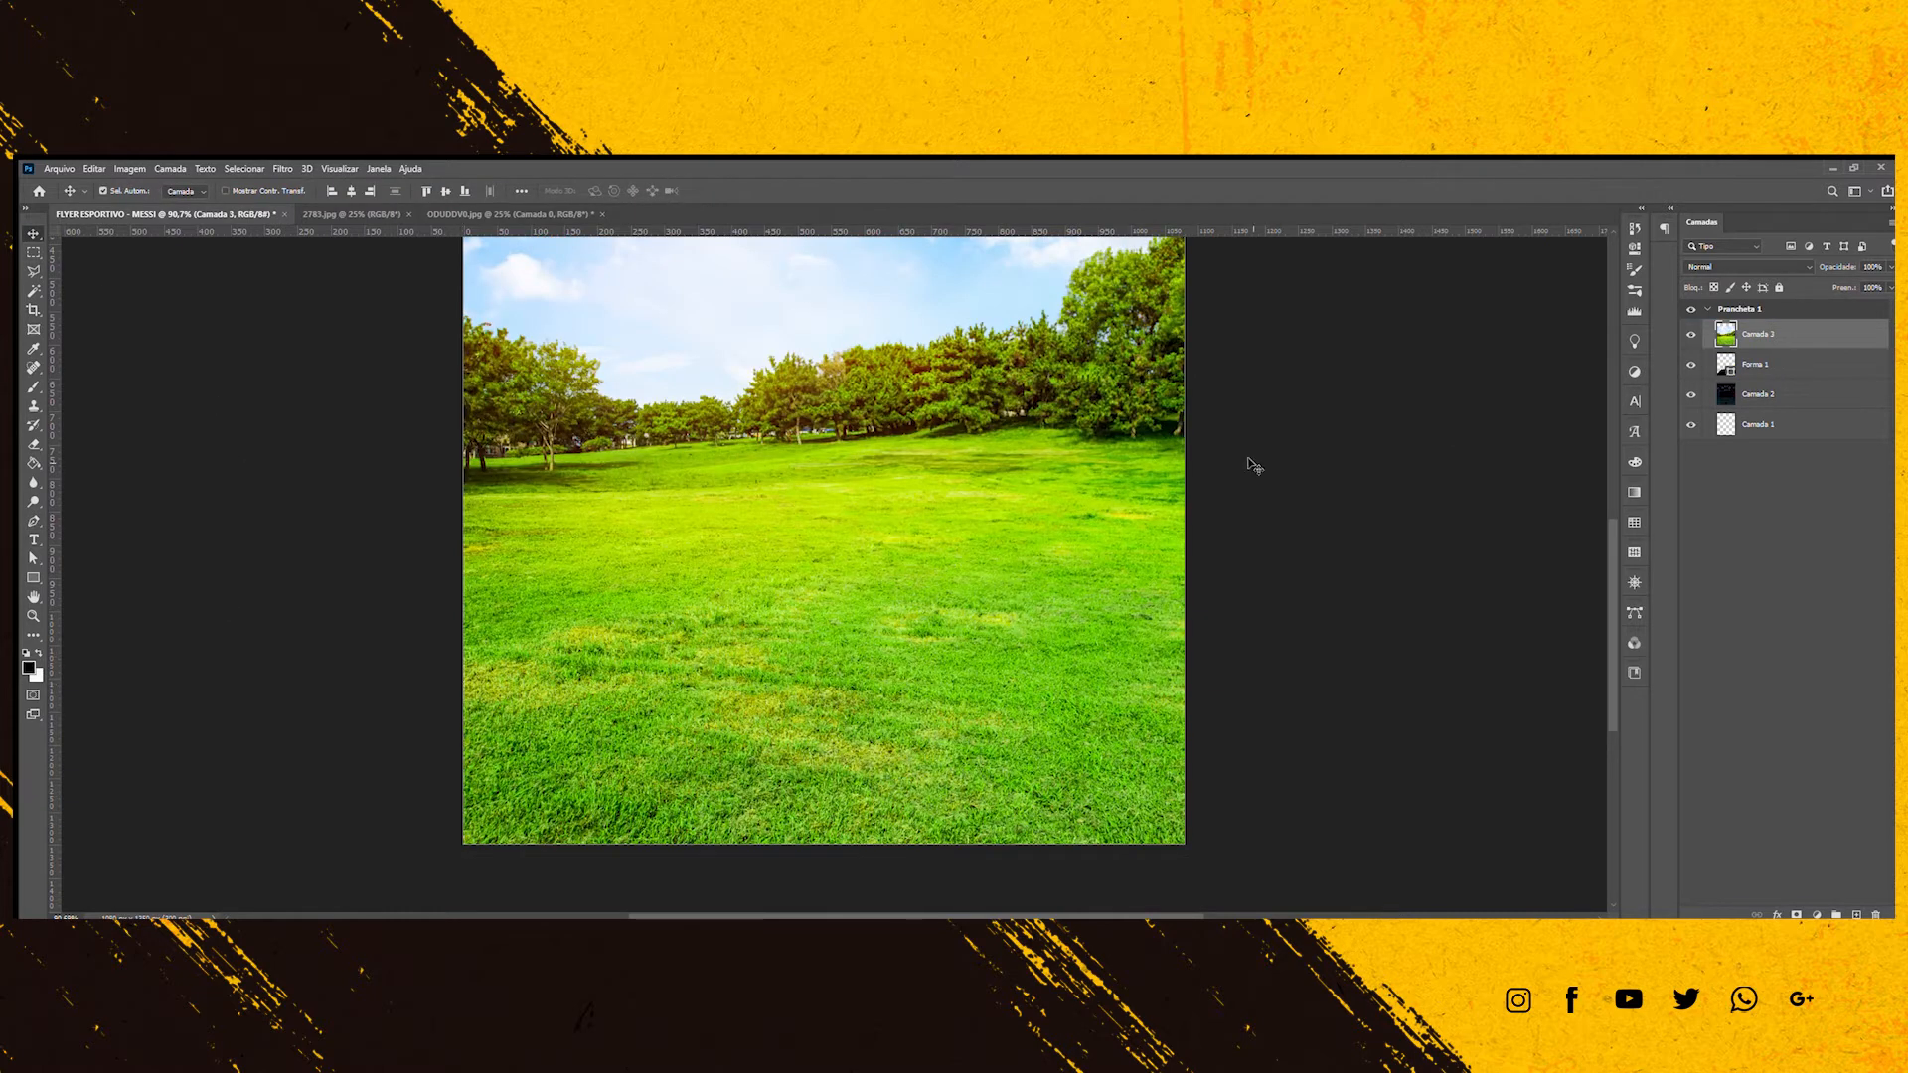
# Rasterize the floor shape layer and select its black area with the Magic Wand, keeping it beneath the park photo.
pyautogui.click(1740, 365)
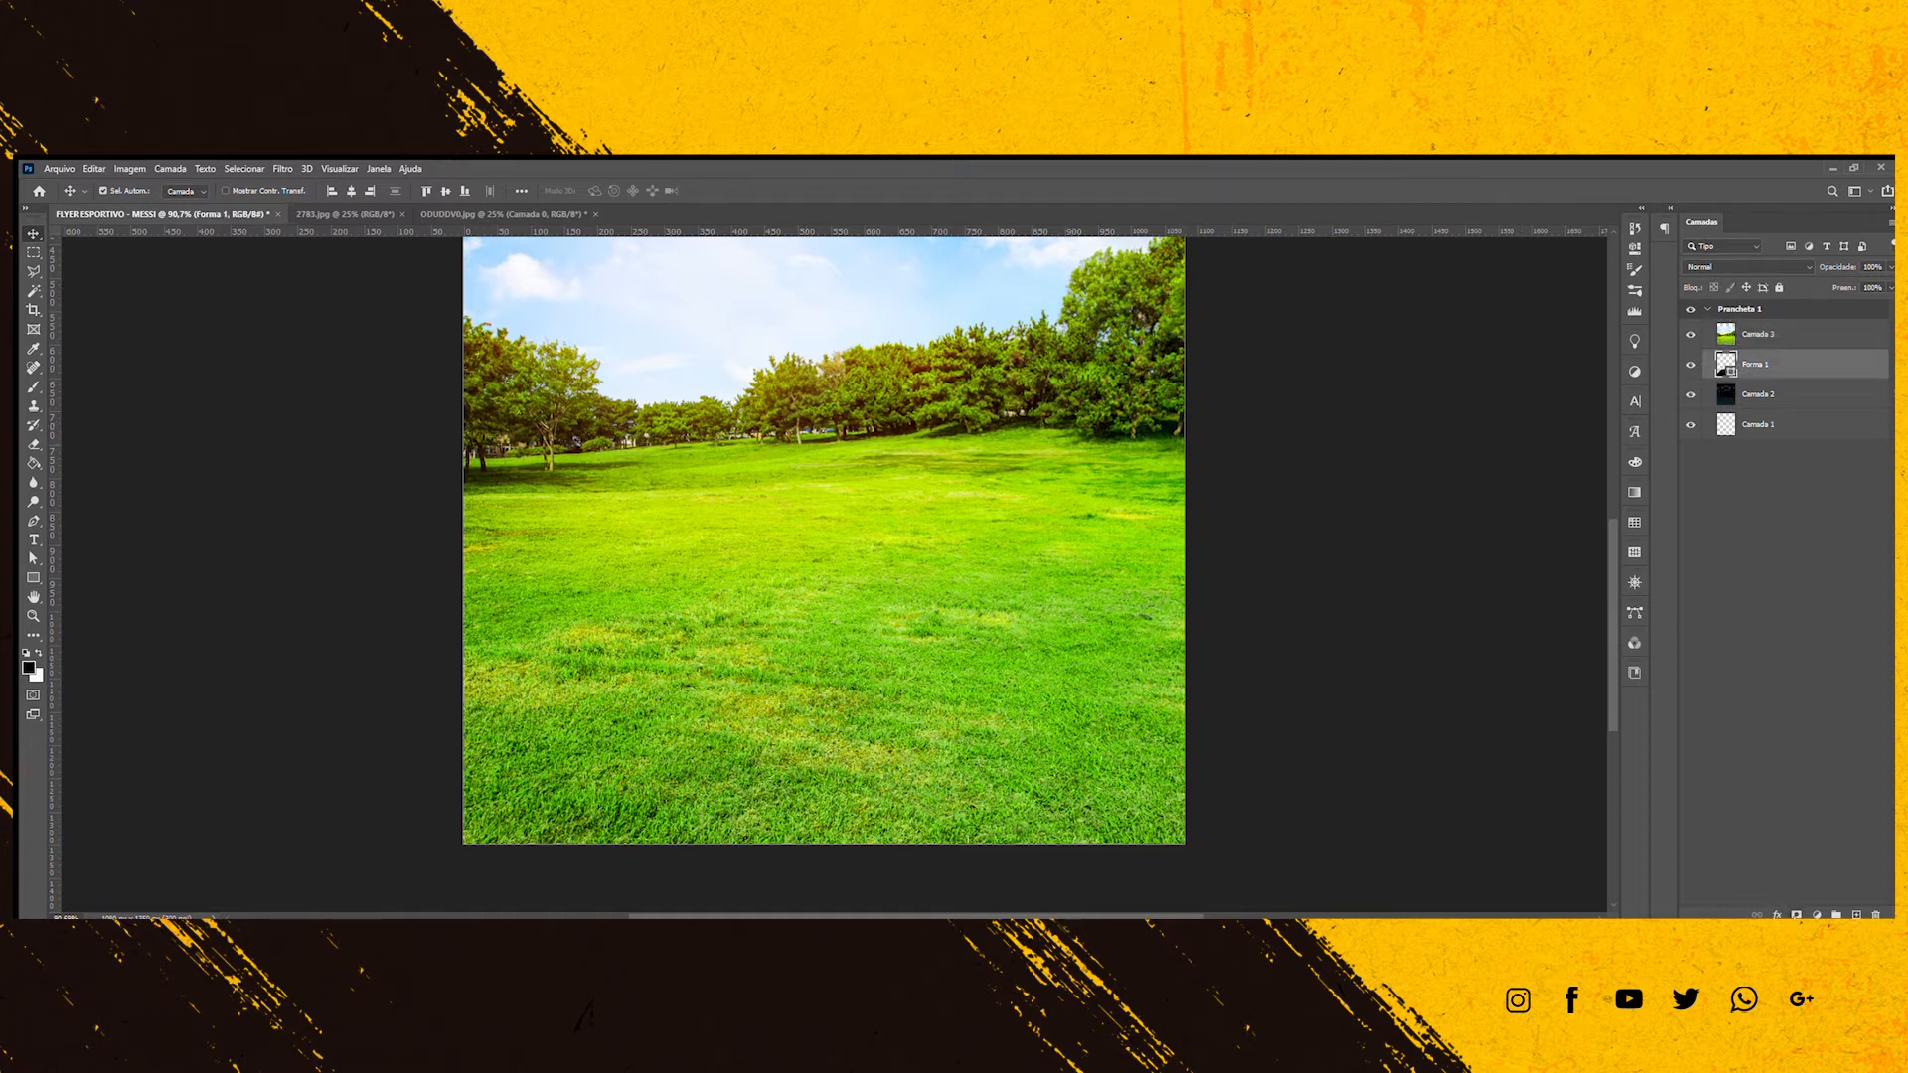
pyautogui.click(28, 292)
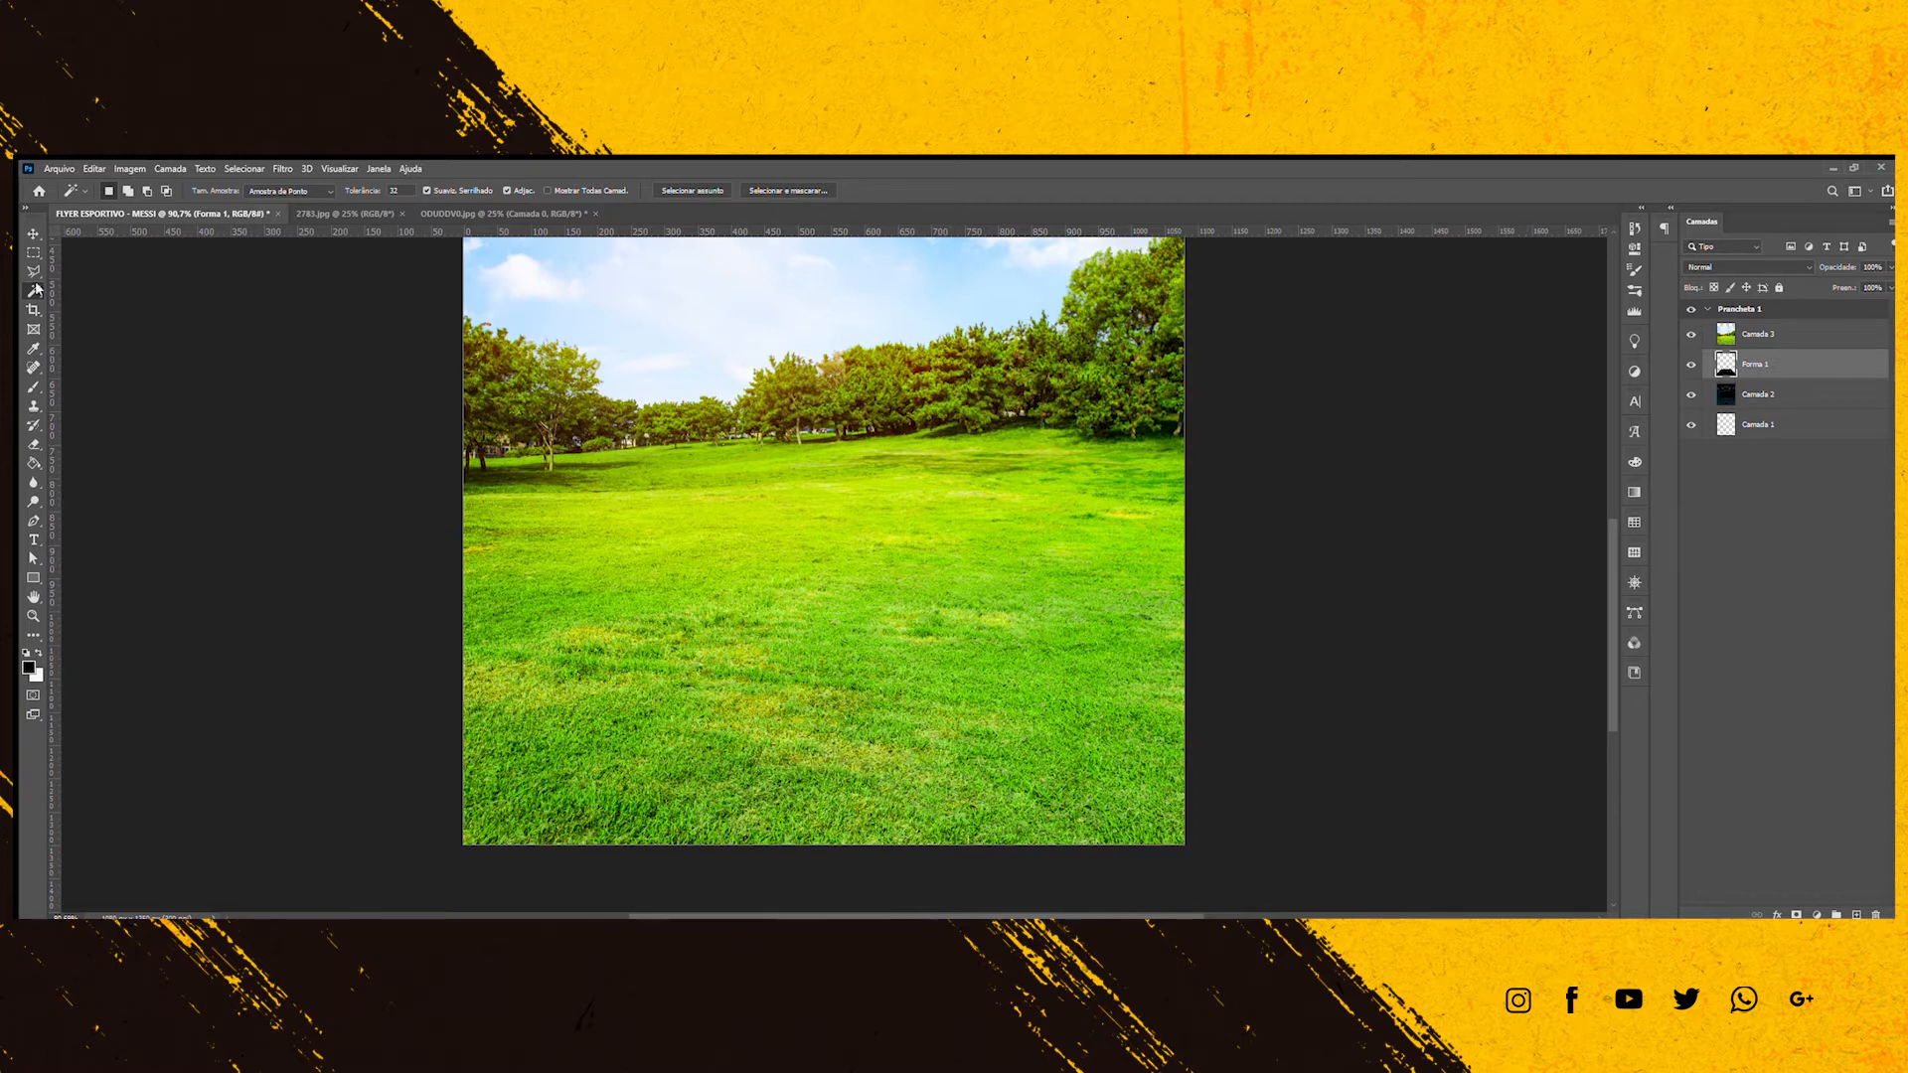
pyautogui.hotkey('ctrl', ']')
pyautogui.click(911, 653)
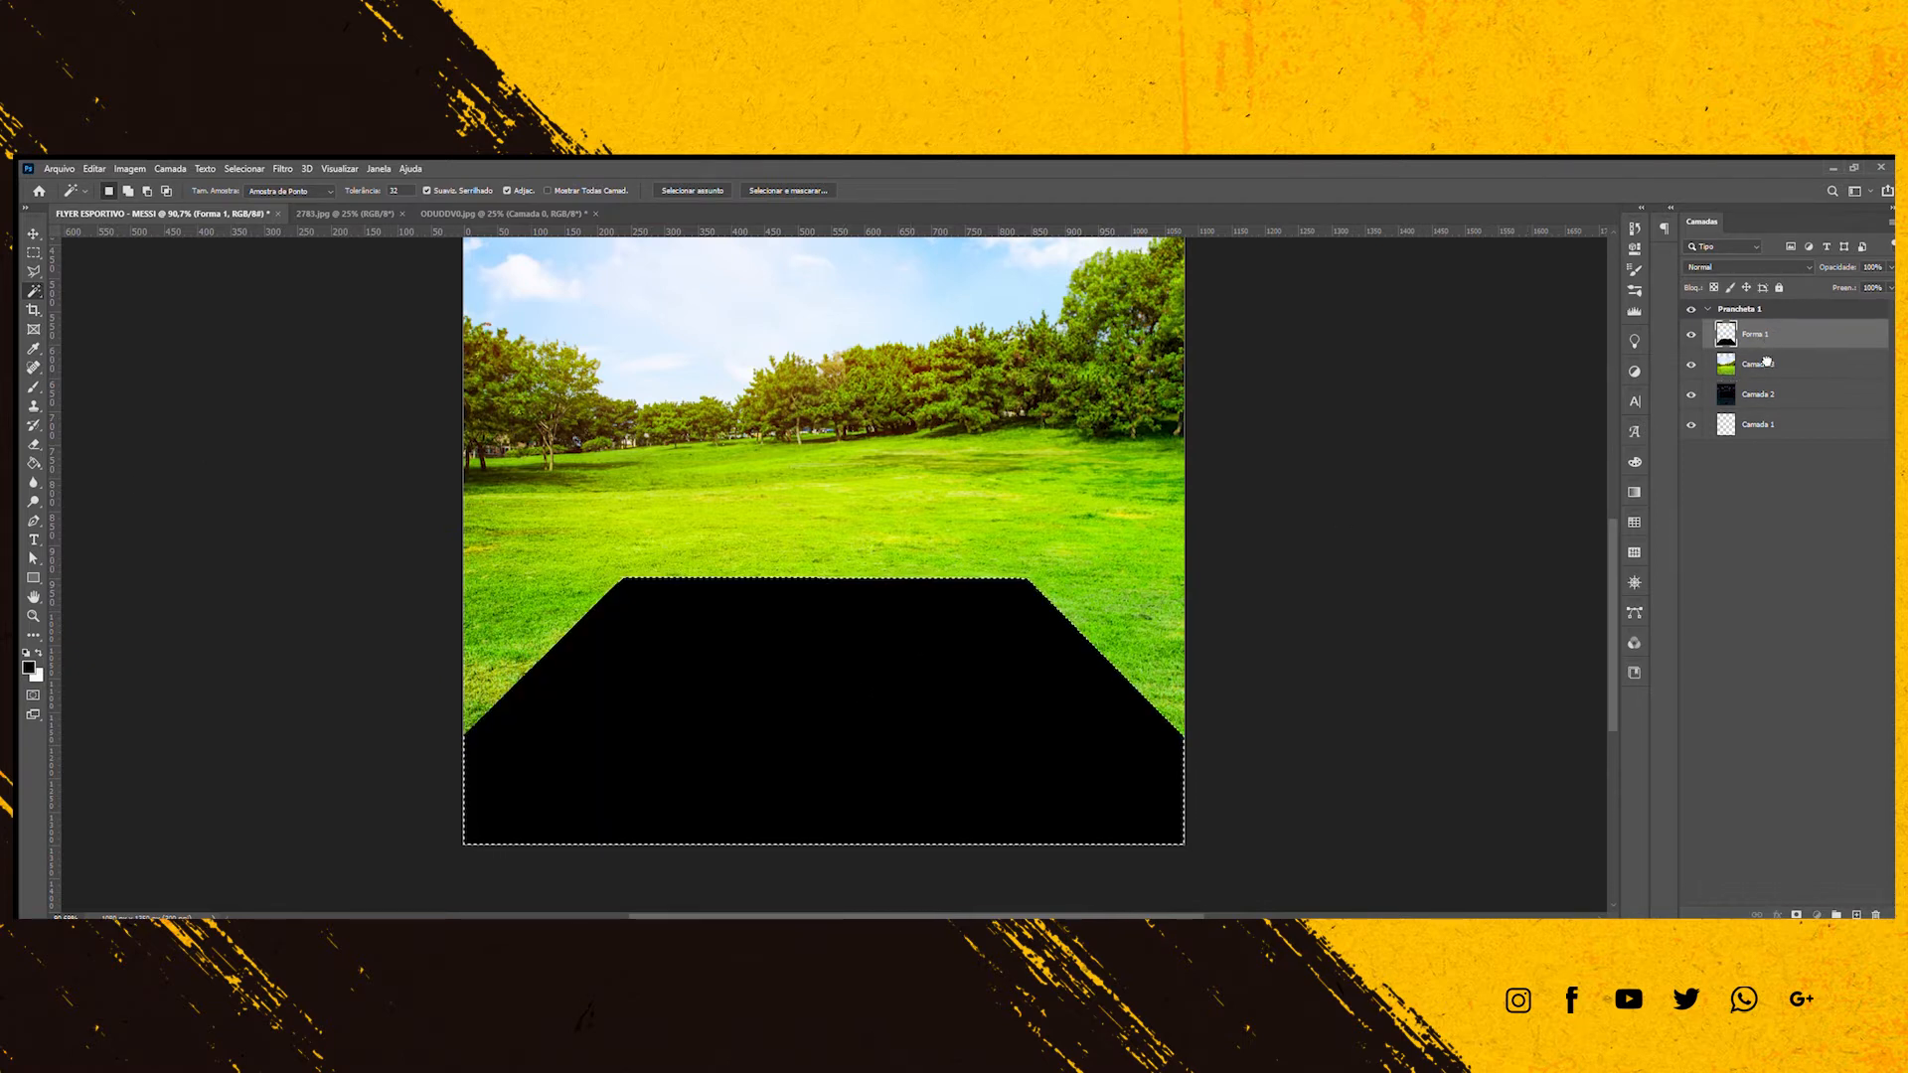
pyautogui.hotkey('ctrl', '[')
# Clip the park photo layer to the floor shape layer with a clipping mask.
pyautogui.click(1765, 340)
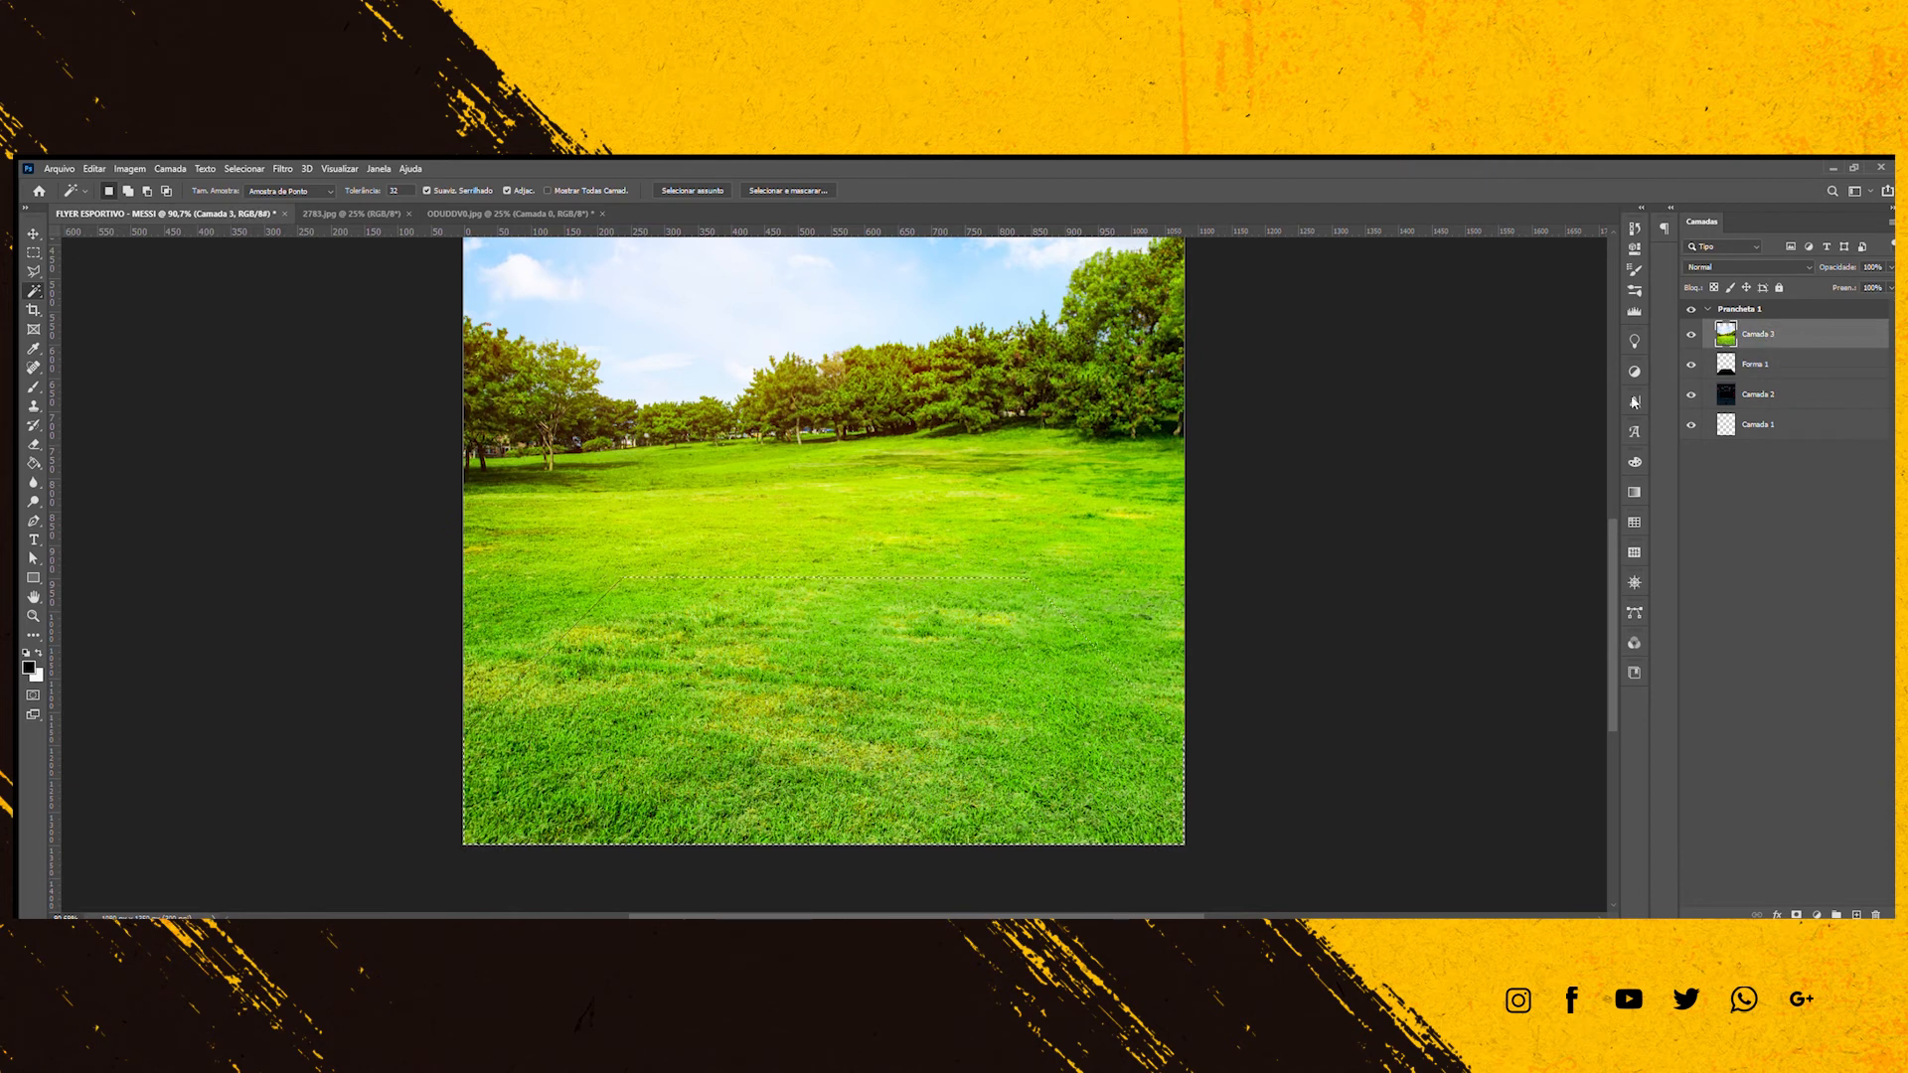
pyautogui.hotkey('ctrl', 'alt', 'g')
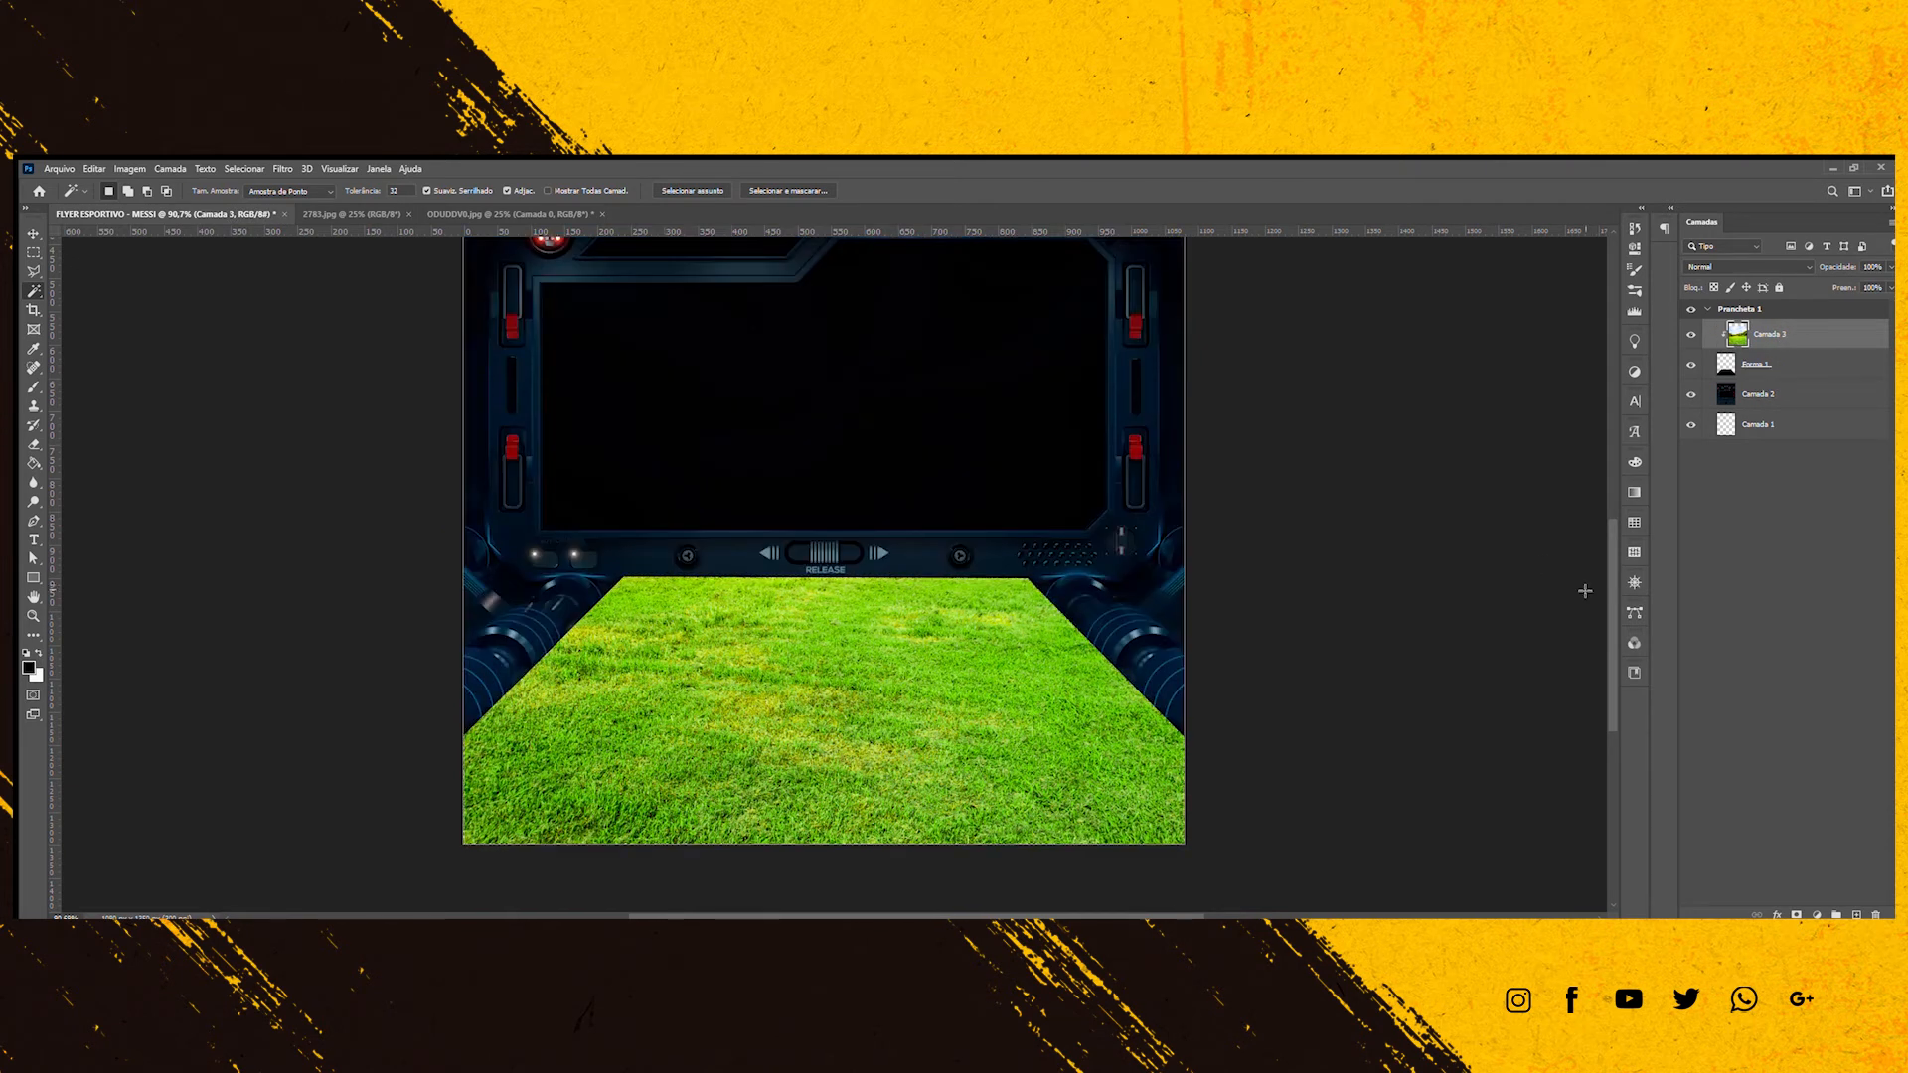
pyautogui.scroll(-3, 835, 706)
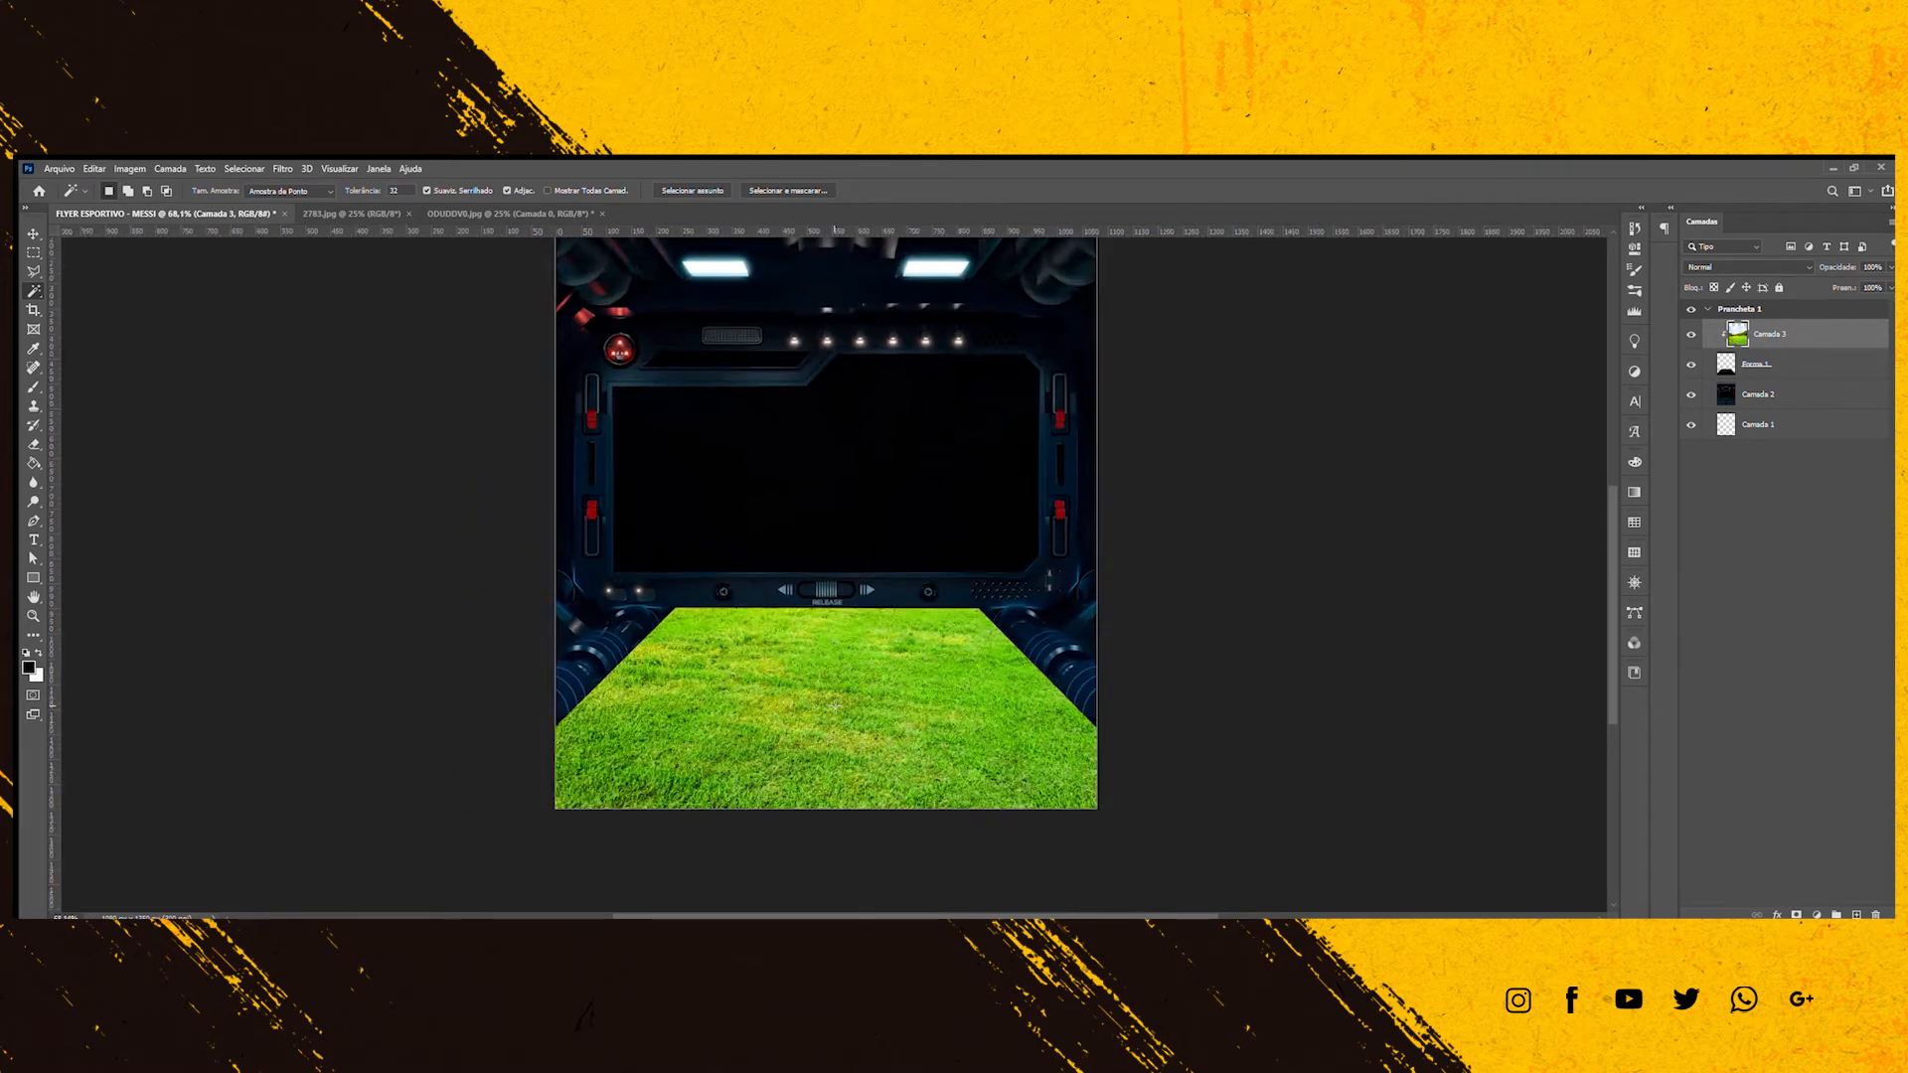
pyautogui.scroll(4, 834, 706)
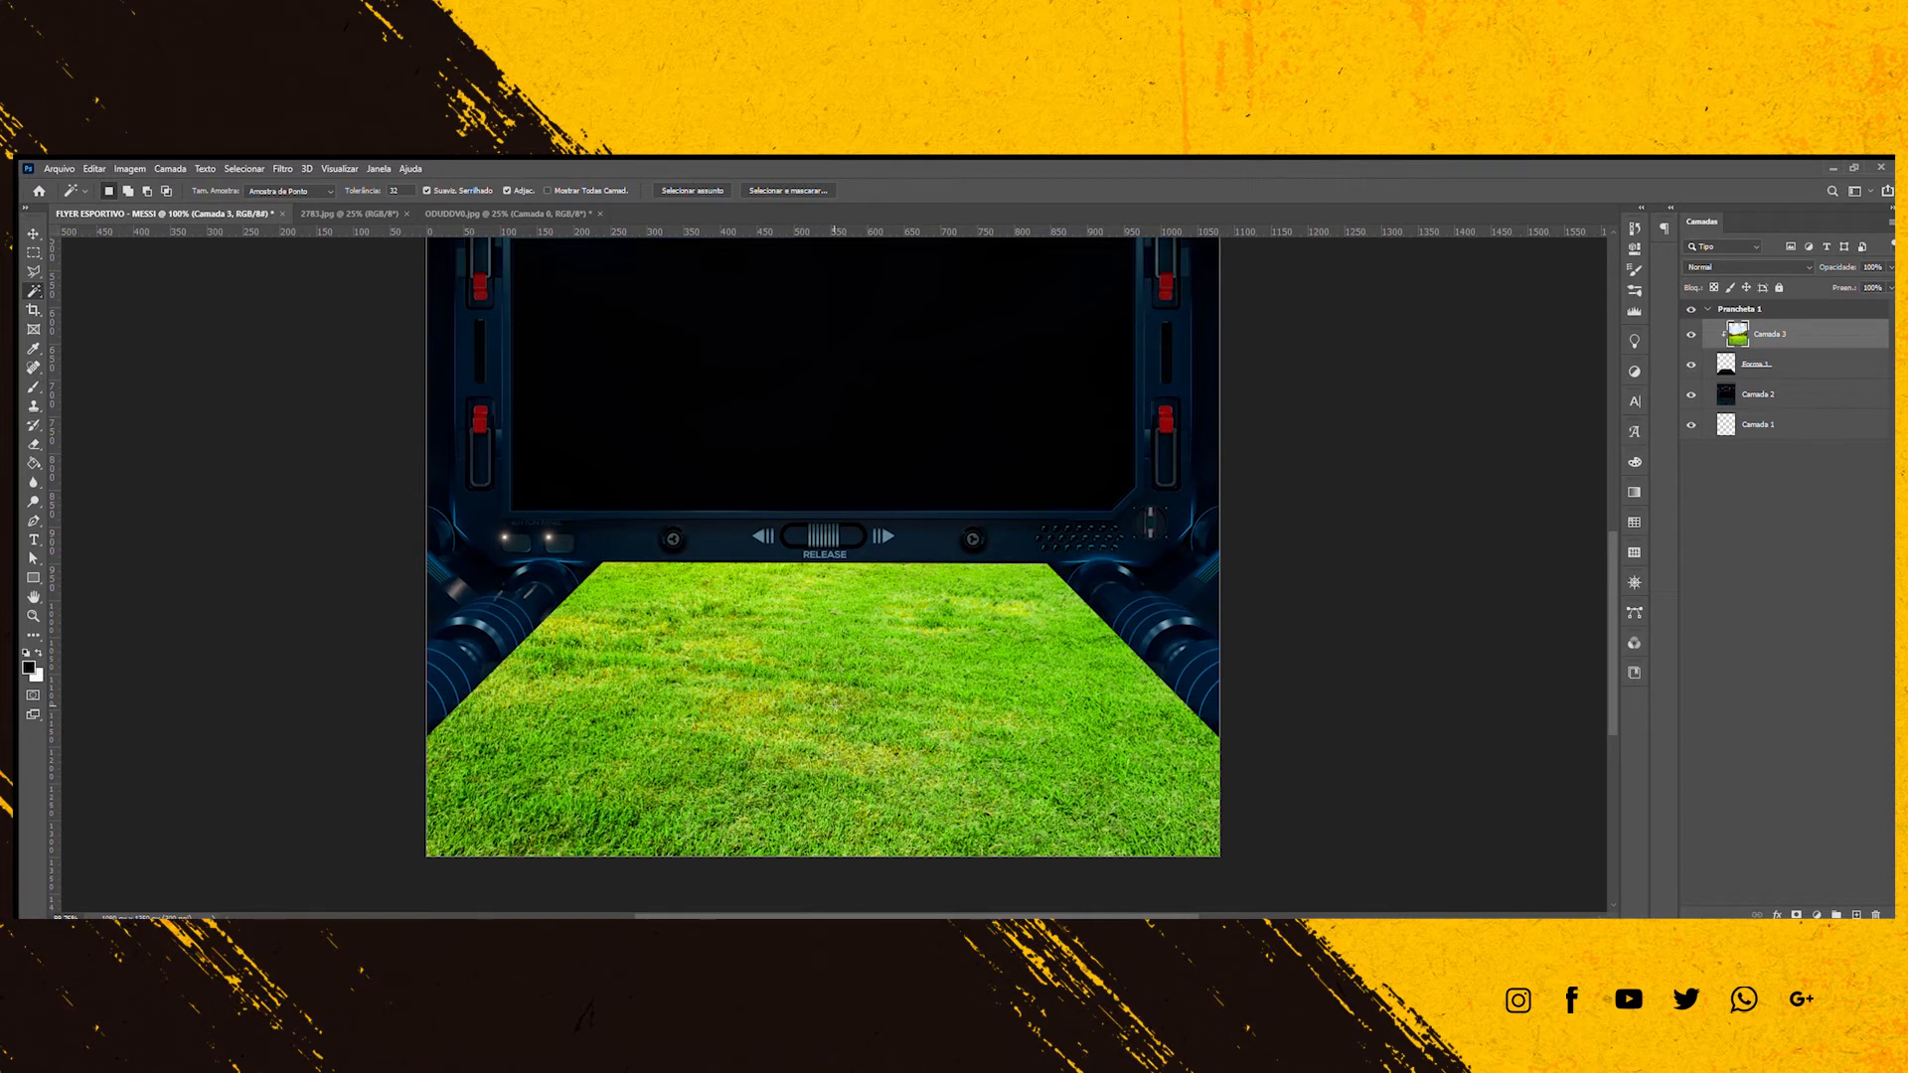
# Unlock the background layer of 2783.jpg and bring the grass image into the flyer document.
pyautogui.press('v')
pyautogui.click(354, 213)
pyautogui.click(1873, 311)
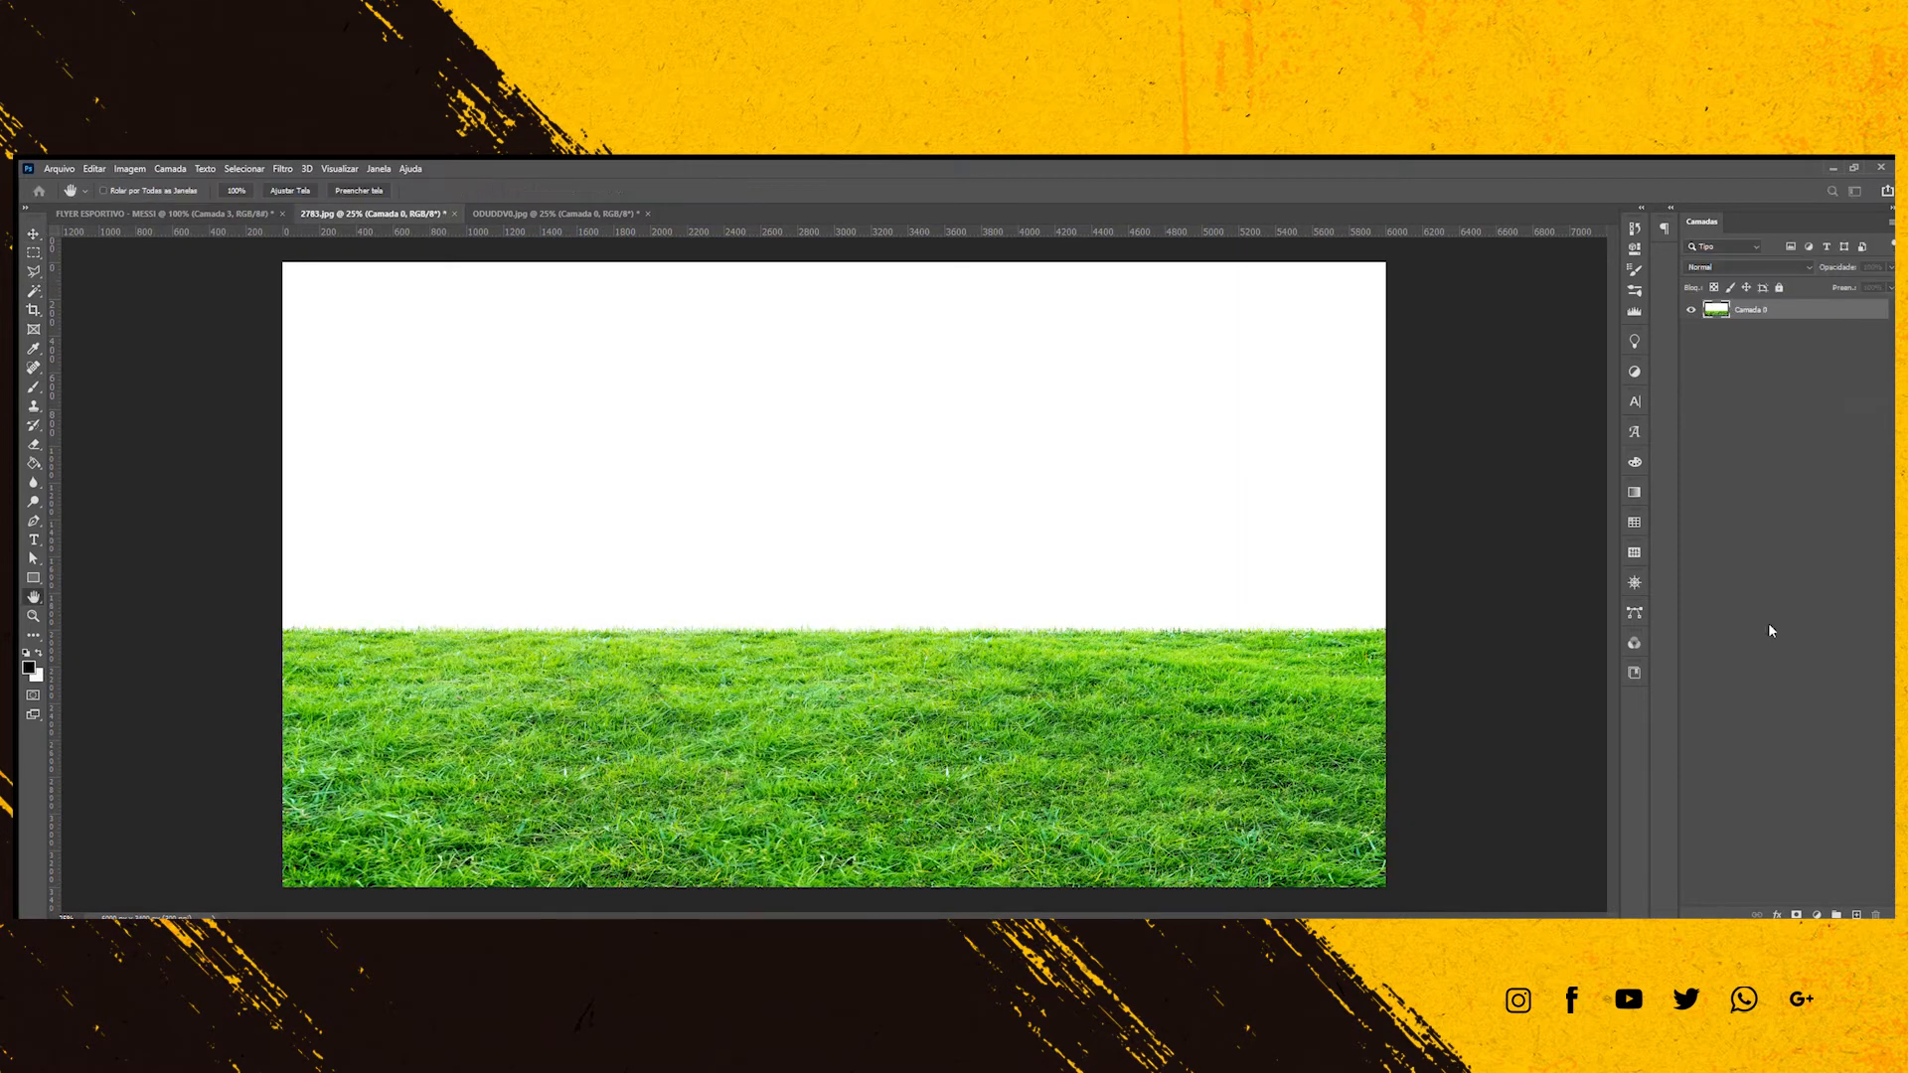
pyautogui.moveTo(902, 723); pyautogui.dragTo(803, 581)
# Scale down the new grass image to slightly narrower than the artboard and position it over the floor's upper part.
pyautogui.hotkey('ctrl', 't')
pyautogui.scroll(-2, 790, 566)
pyautogui.scroll(-3, 790, 561)
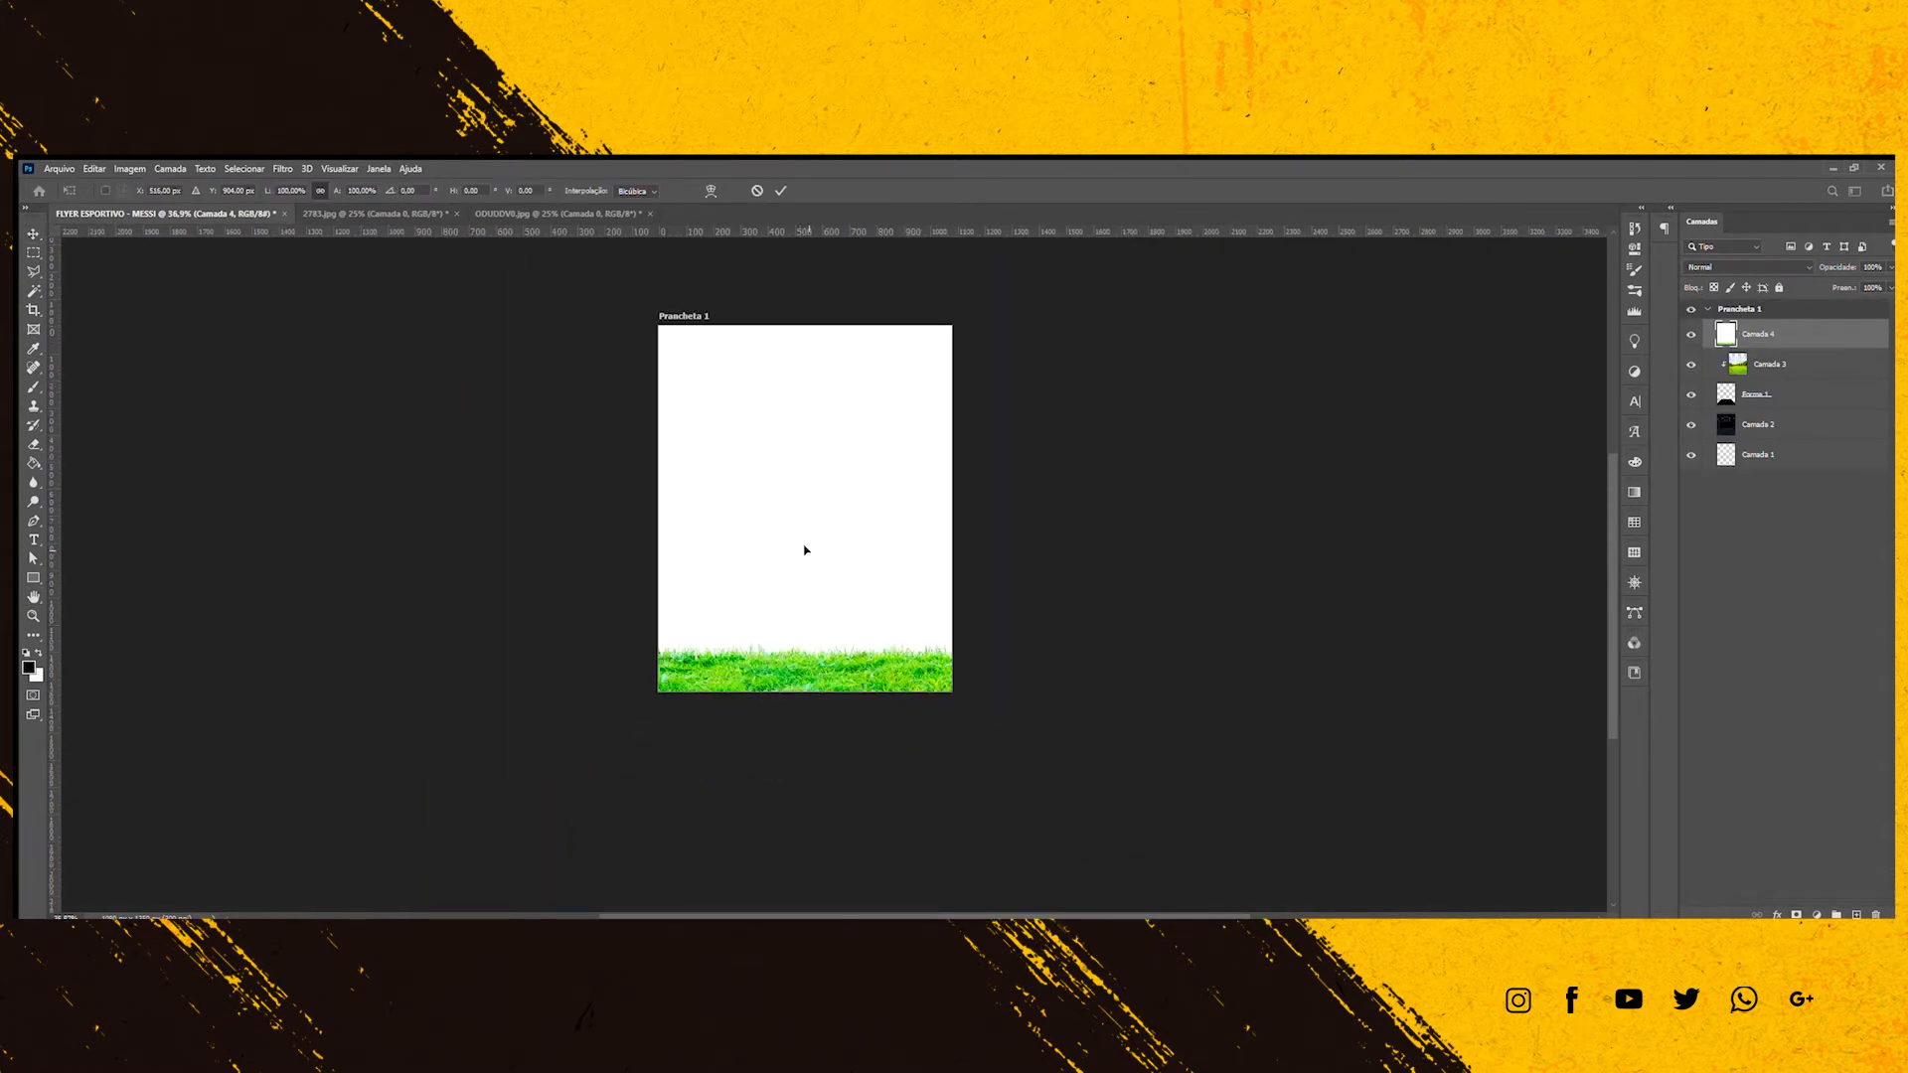
pyautogui.scroll(-4, 804, 581)
pyautogui.moveTo(1358, 895); pyautogui.dragTo(736, 543)
pyautogui.moveTo(578, 477); pyautogui.dragTo(838, 624)
pyautogui.scroll(3, 839, 624)
pyautogui.scroll(2, 839, 624)
pyautogui.moveTo(1135, 809); pyautogui.dragTo(803, 623)
pyautogui.moveTo(596, 517); pyautogui.dragTo(880, 644)
pyautogui.press('Return')
pyautogui.scroll(4, 814, 666)
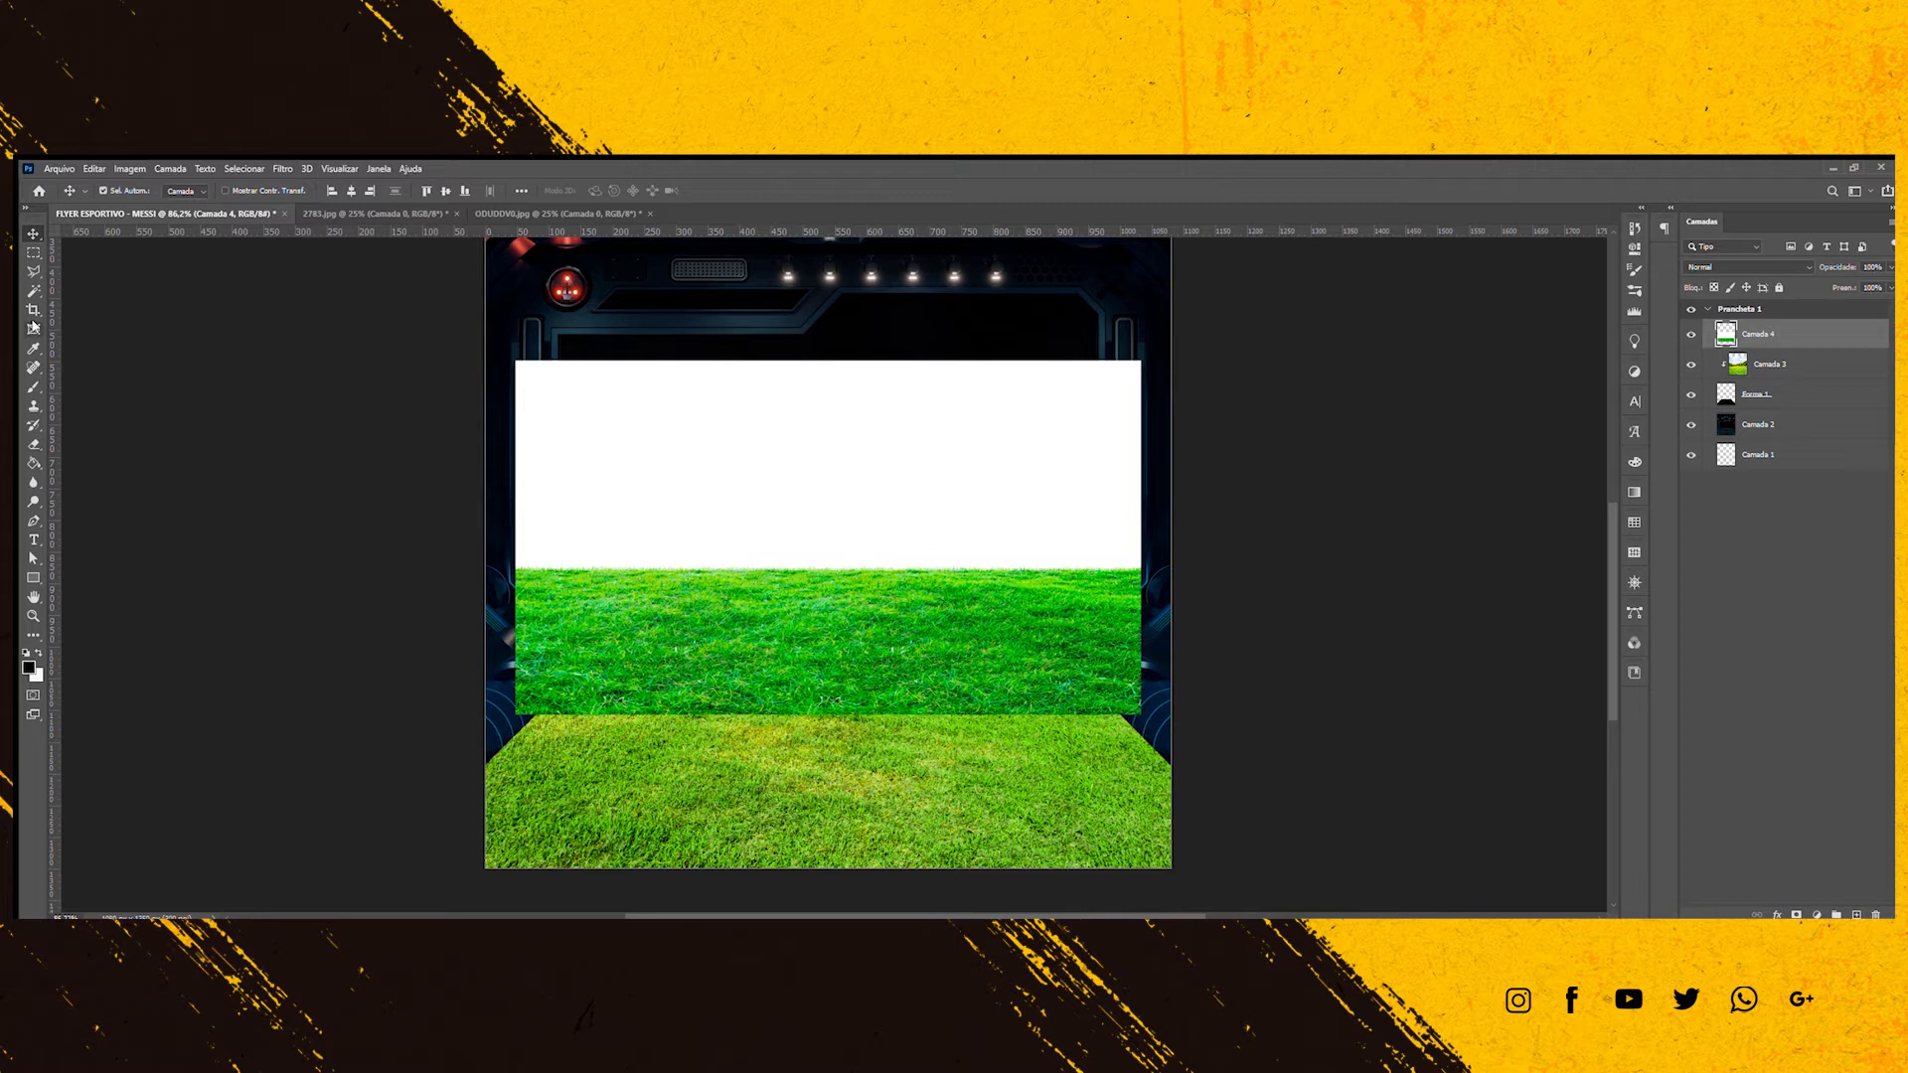
# Select the grass strip of the new image, without its white sky, using the Object Selection tool.
pyautogui.click(33, 290)
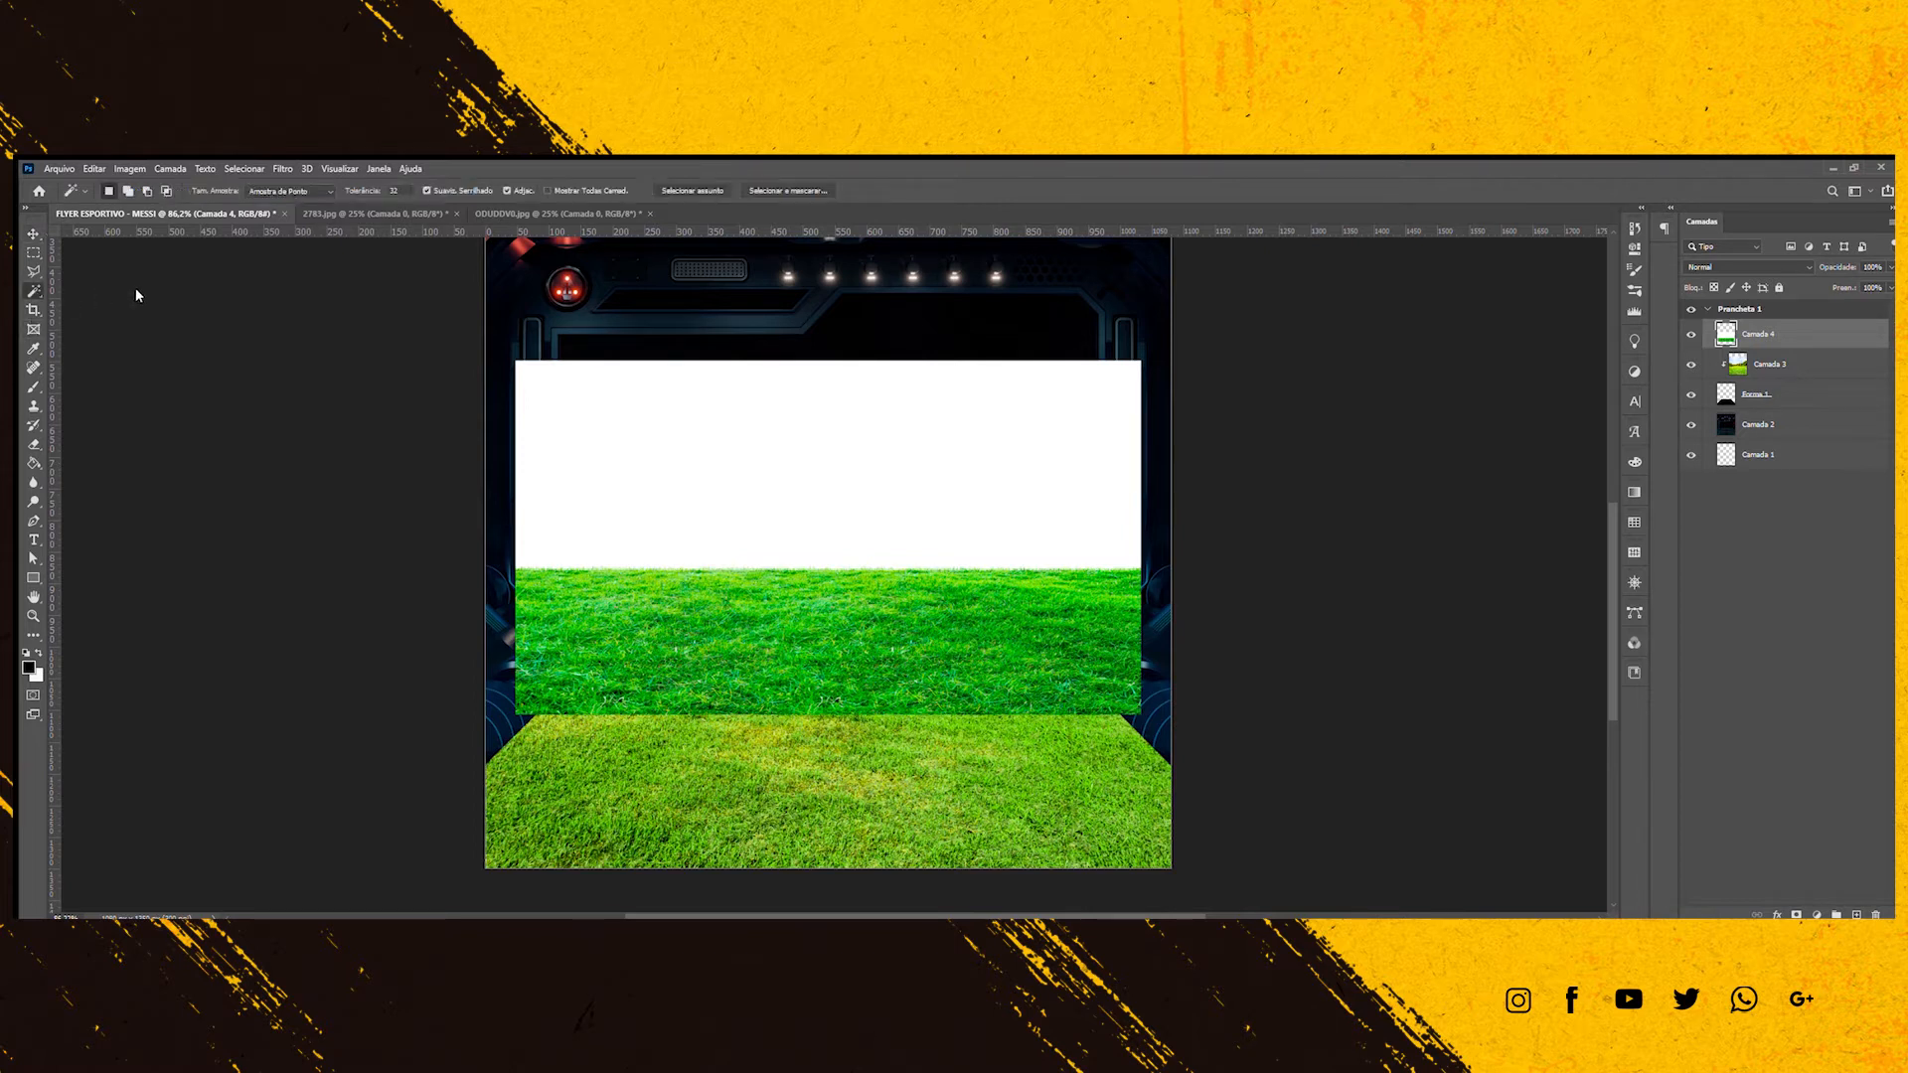
pyautogui.hotkey('shift', 'w')
pyautogui.moveTo(494, 522); pyautogui.dragTo(1158, 743)
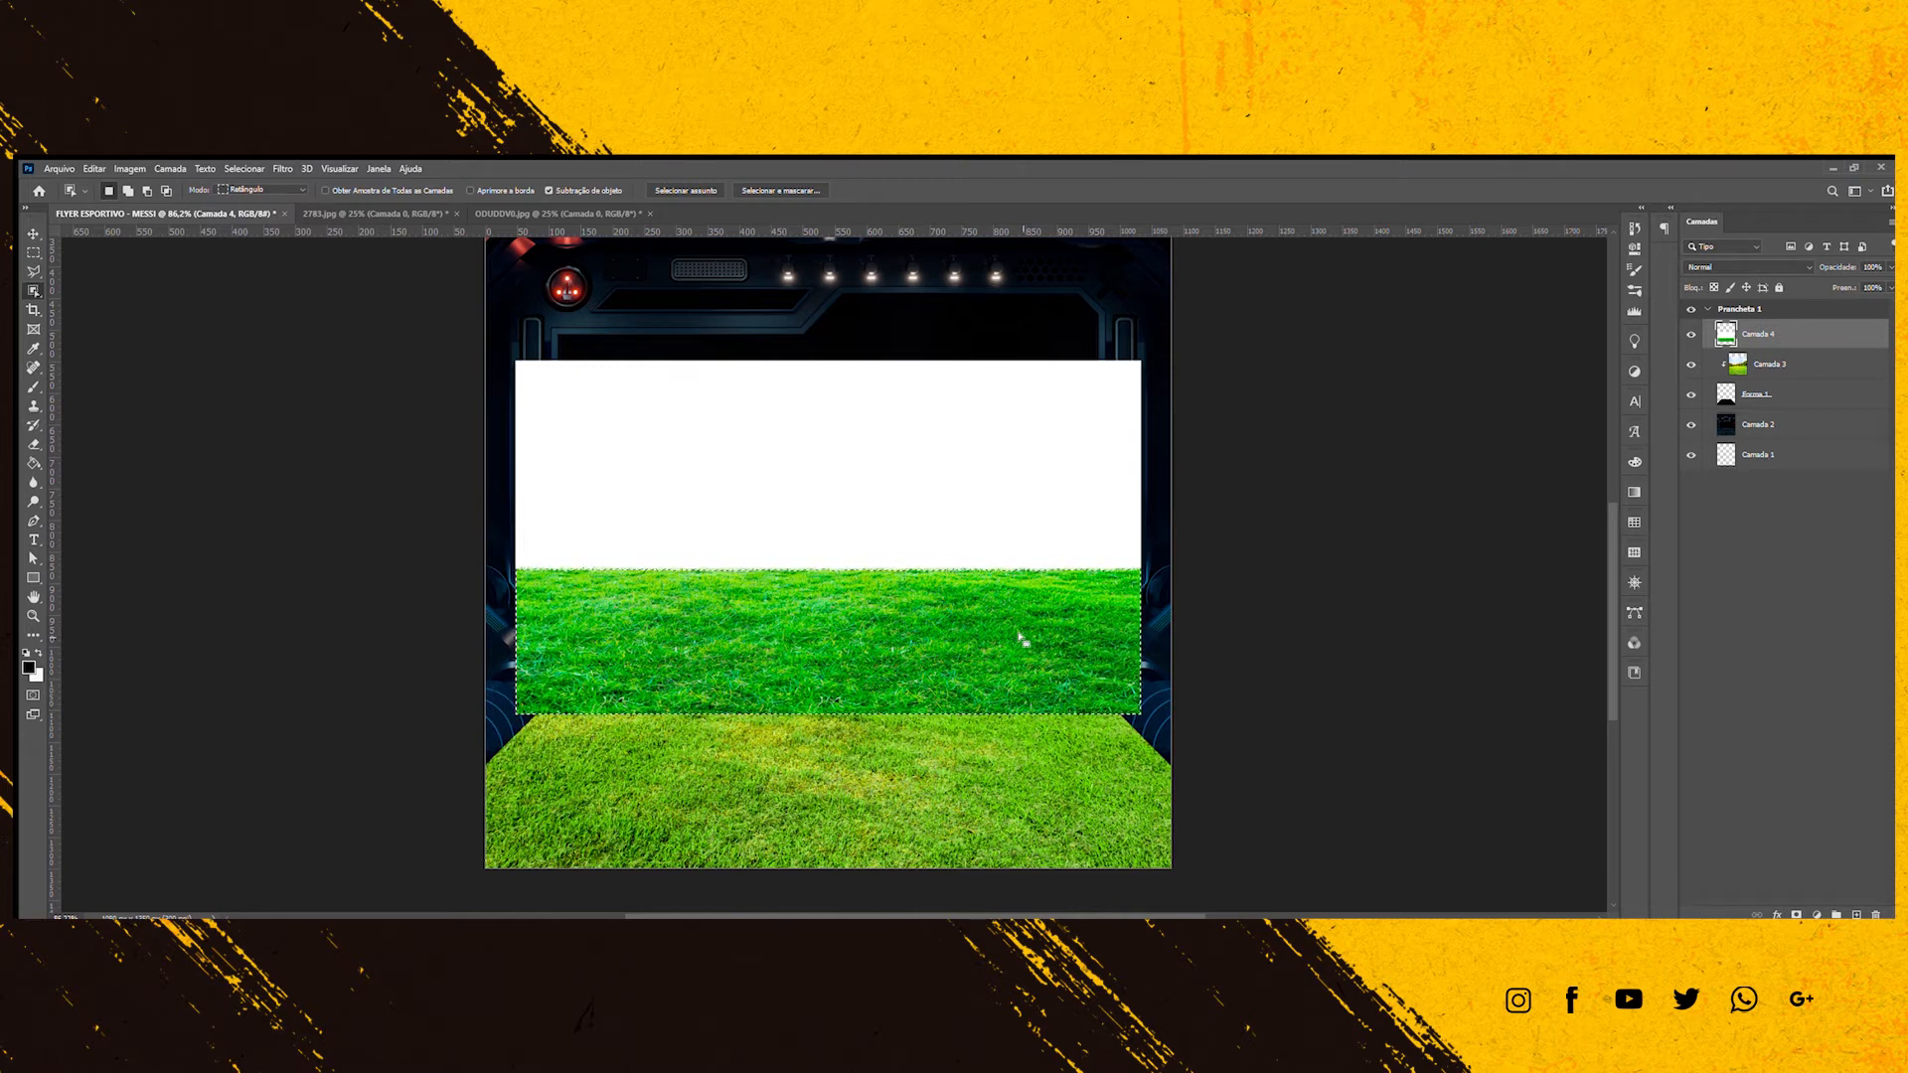
# Open Select and Mask for the grass selection and refine the full upper grass edge with the Refine Edge brush.
pyautogui.click(771, 188)
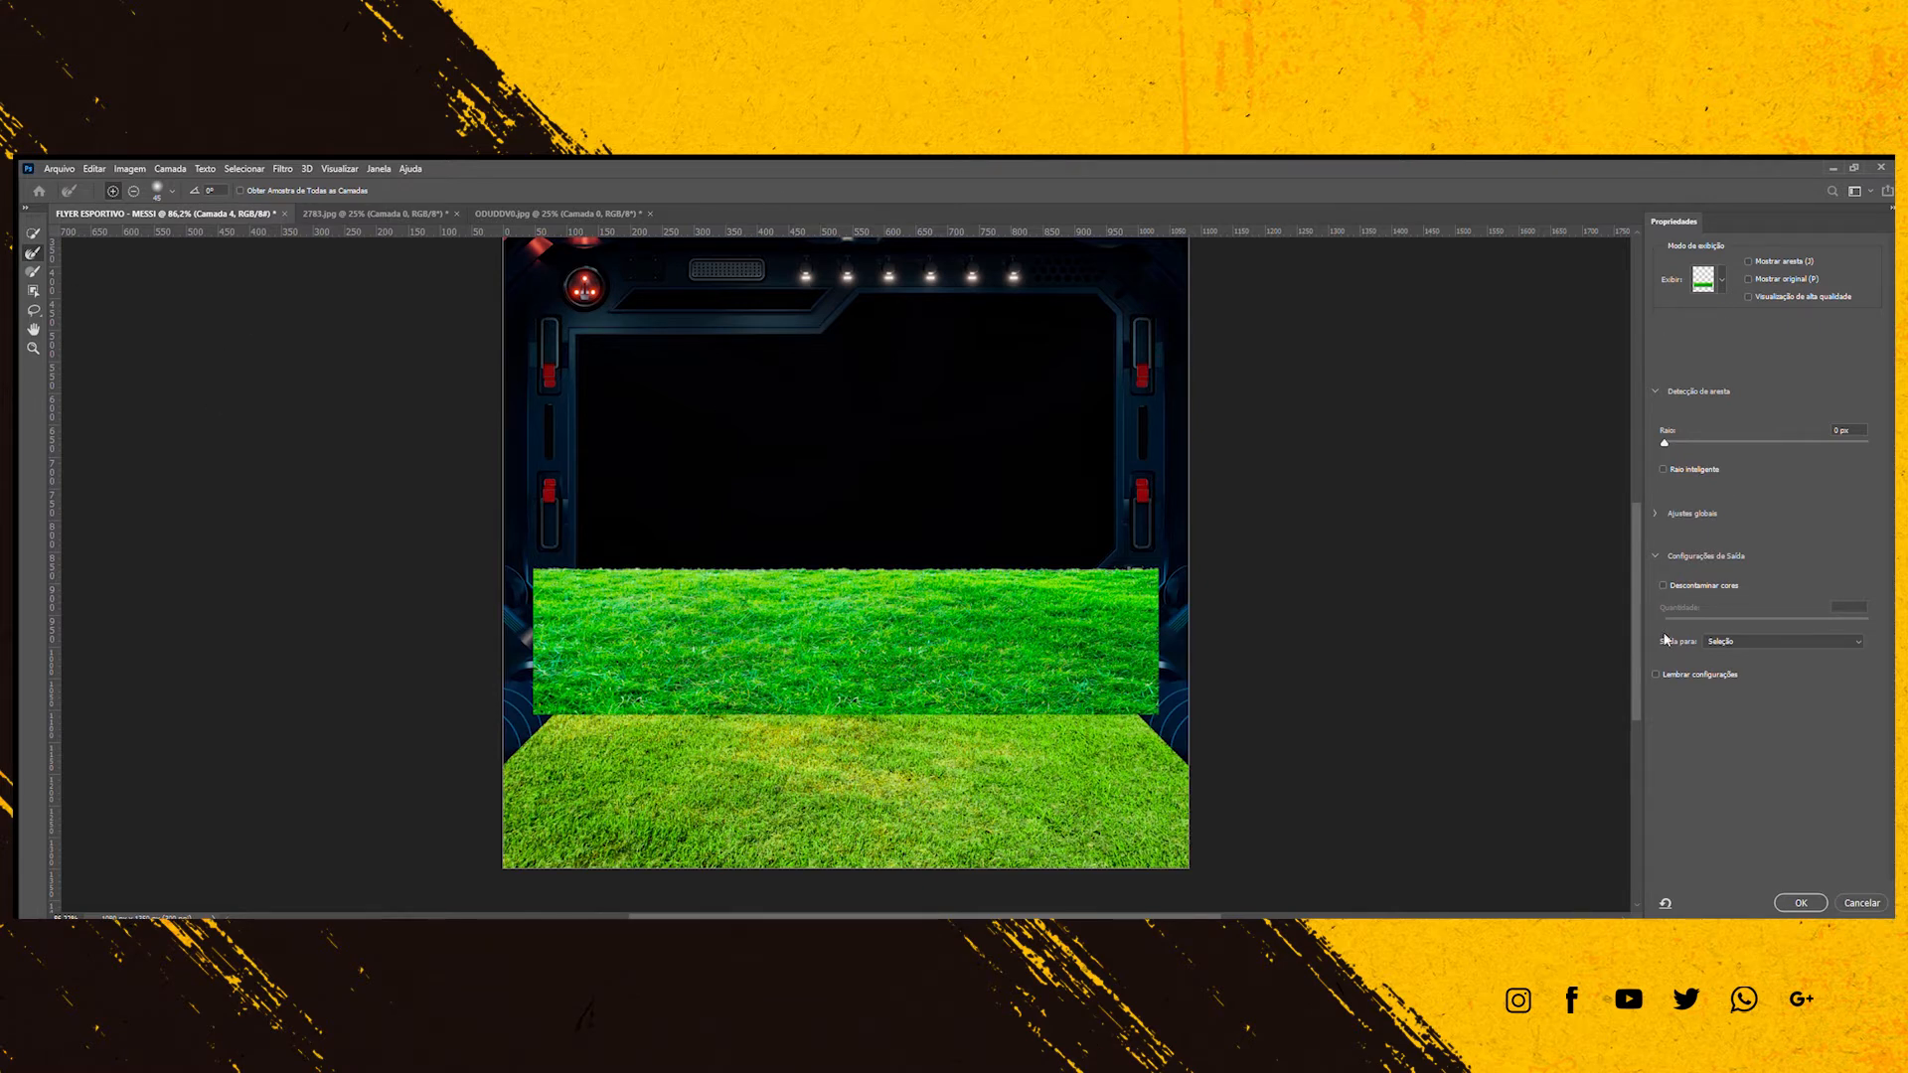
pyautogui.scroll(8, 590, 572)
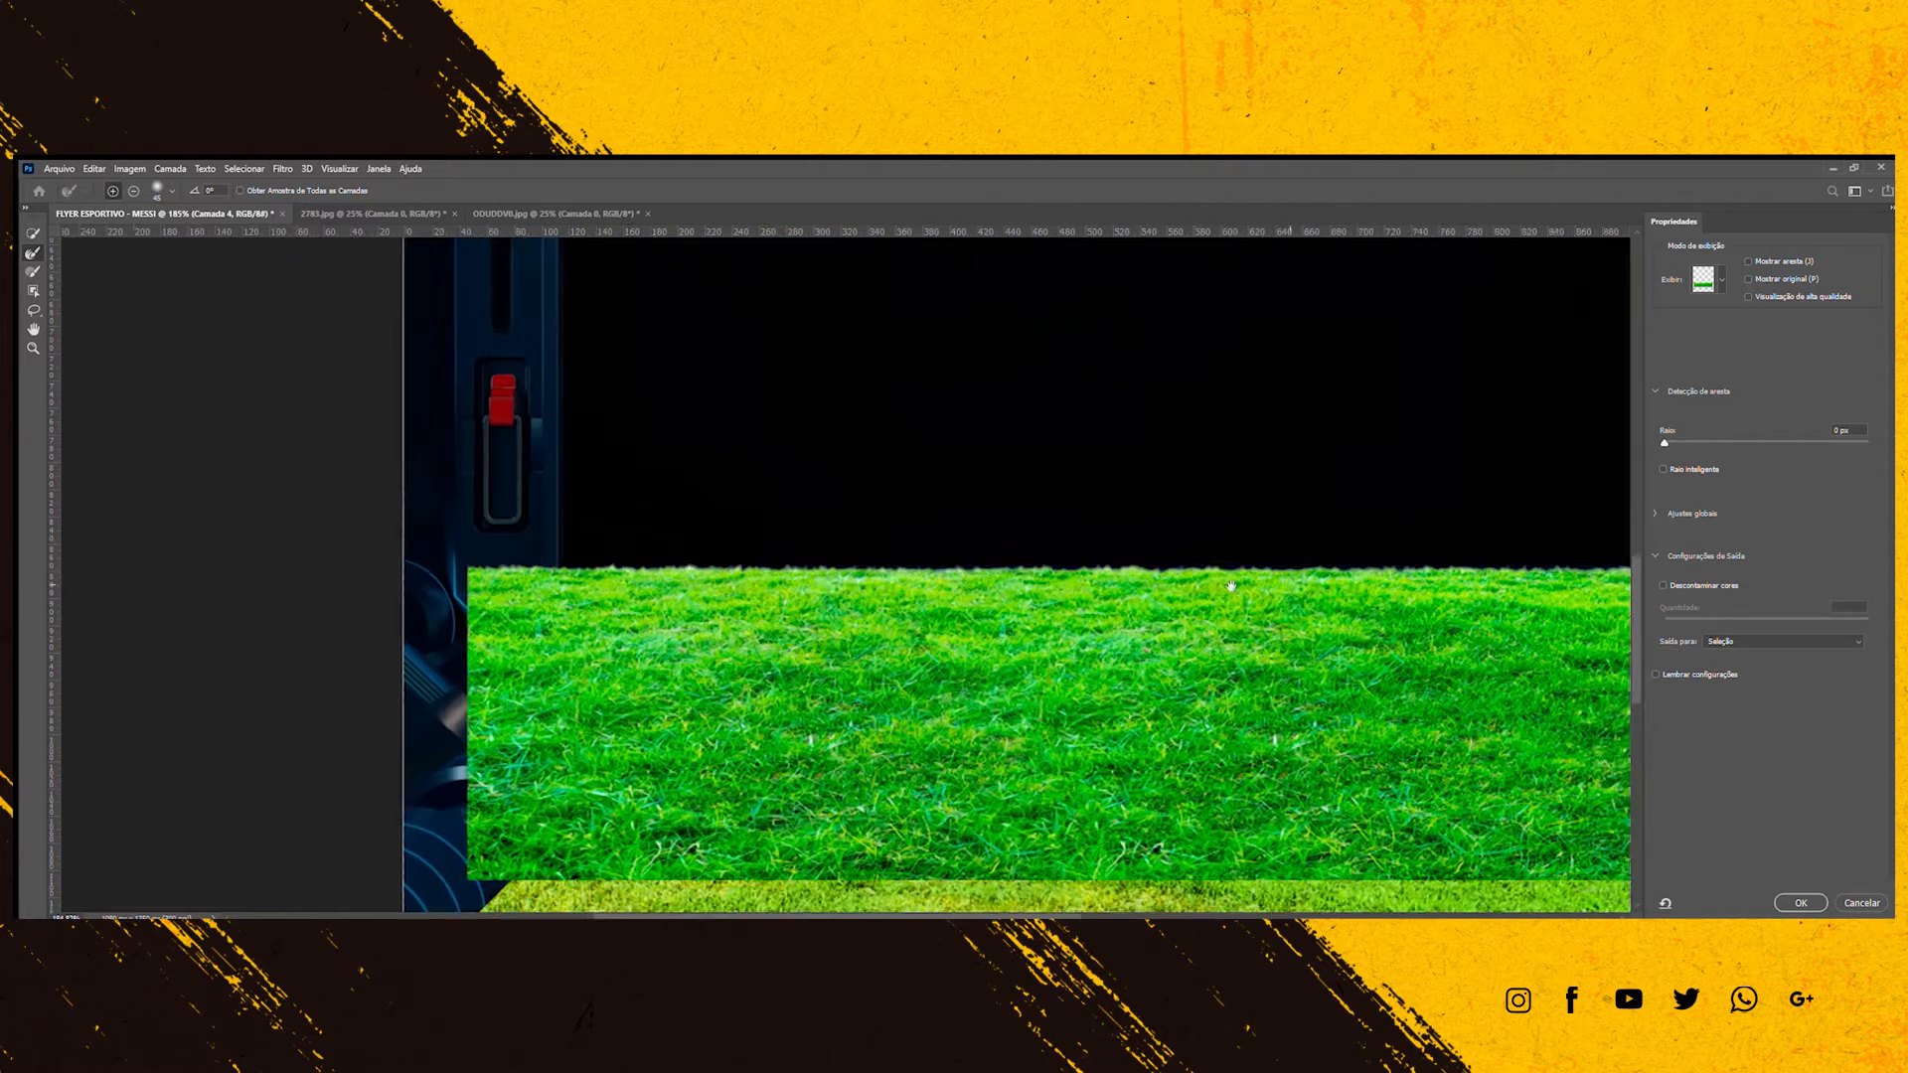
pyautogui.moveTo(862, 593); pyautogui.dragTo(576, 566)
pyautogui.scroll(-1, 576, 567)
pyautogui.press('[')
pyautogui.moveTo(223, 543); pyautogui.dragTo(1456, 539)
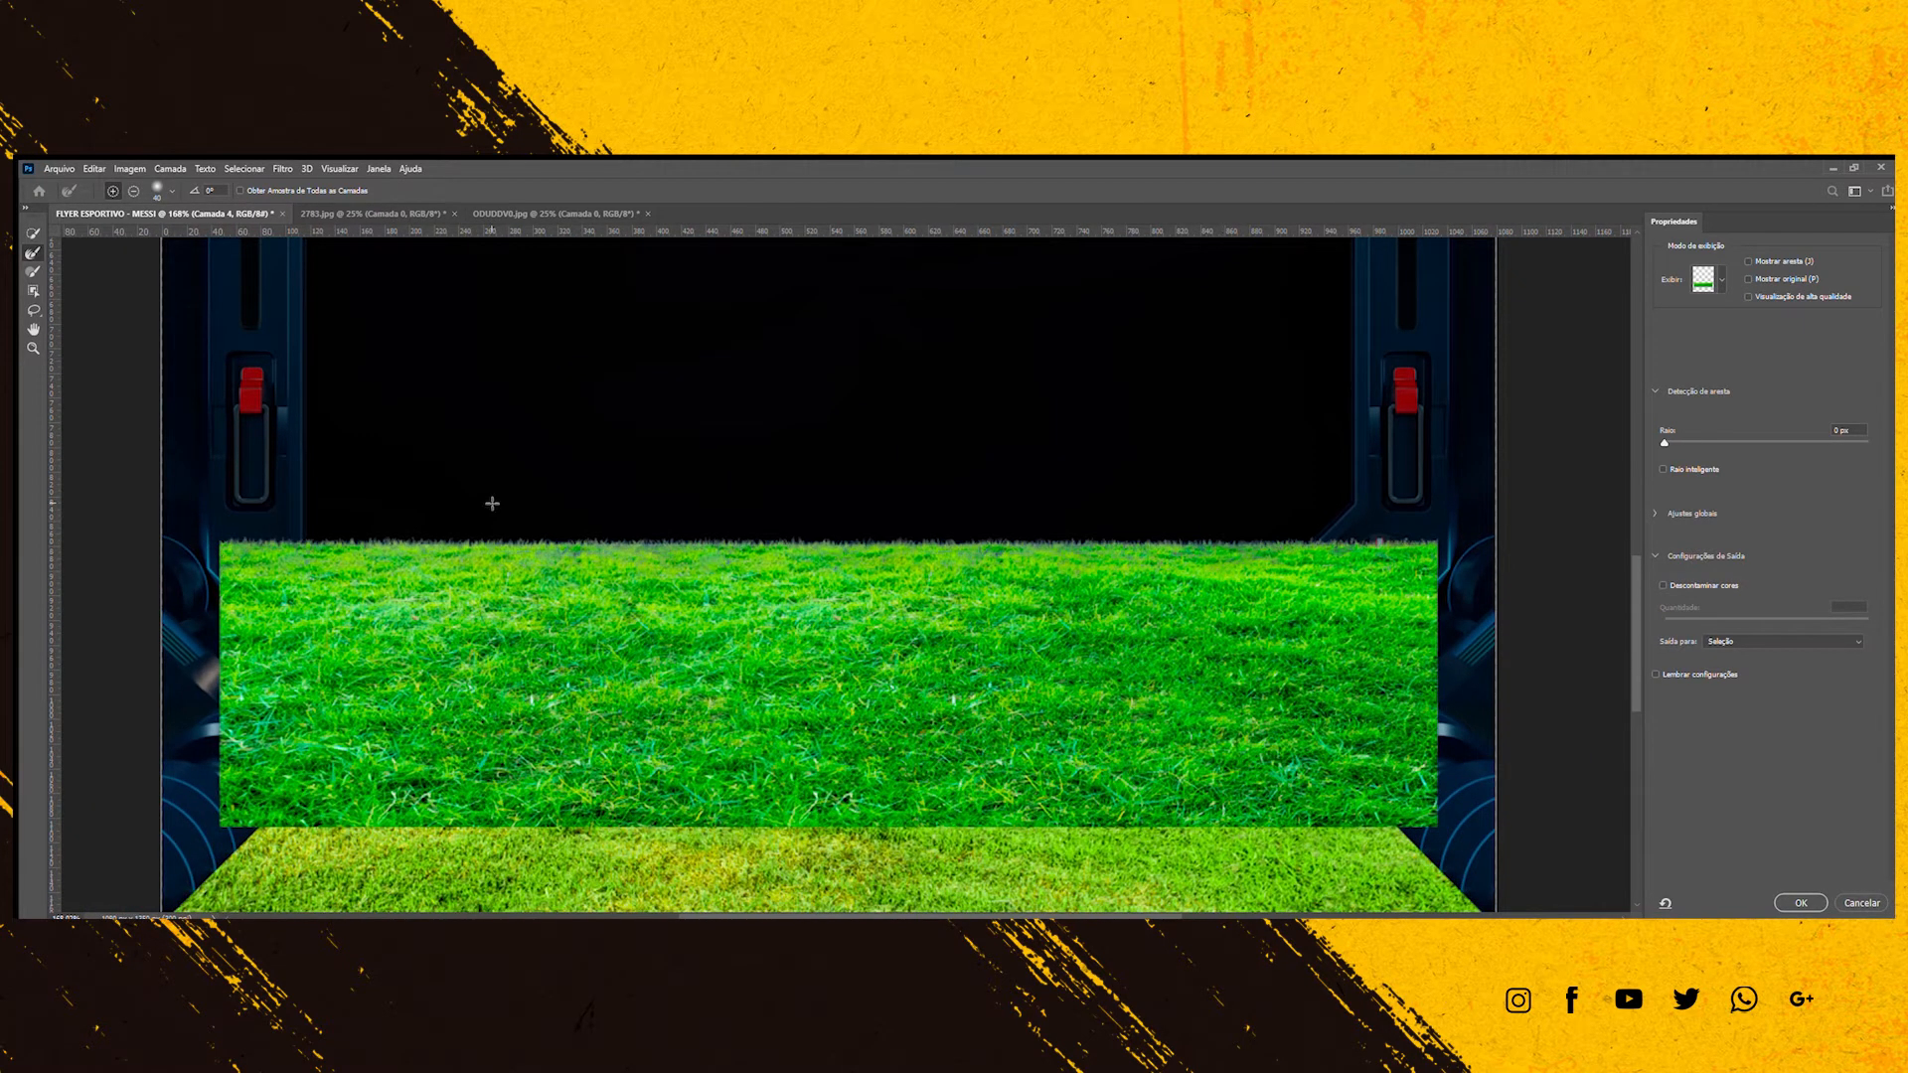
# Enable Decontaminate Colors at 100% and output the grass cutout to a new layer with a layer mask.
pyautogui.click(1658, 581)
pyautogui.click(1658, 581)
pyautogui.click(1661, 587)
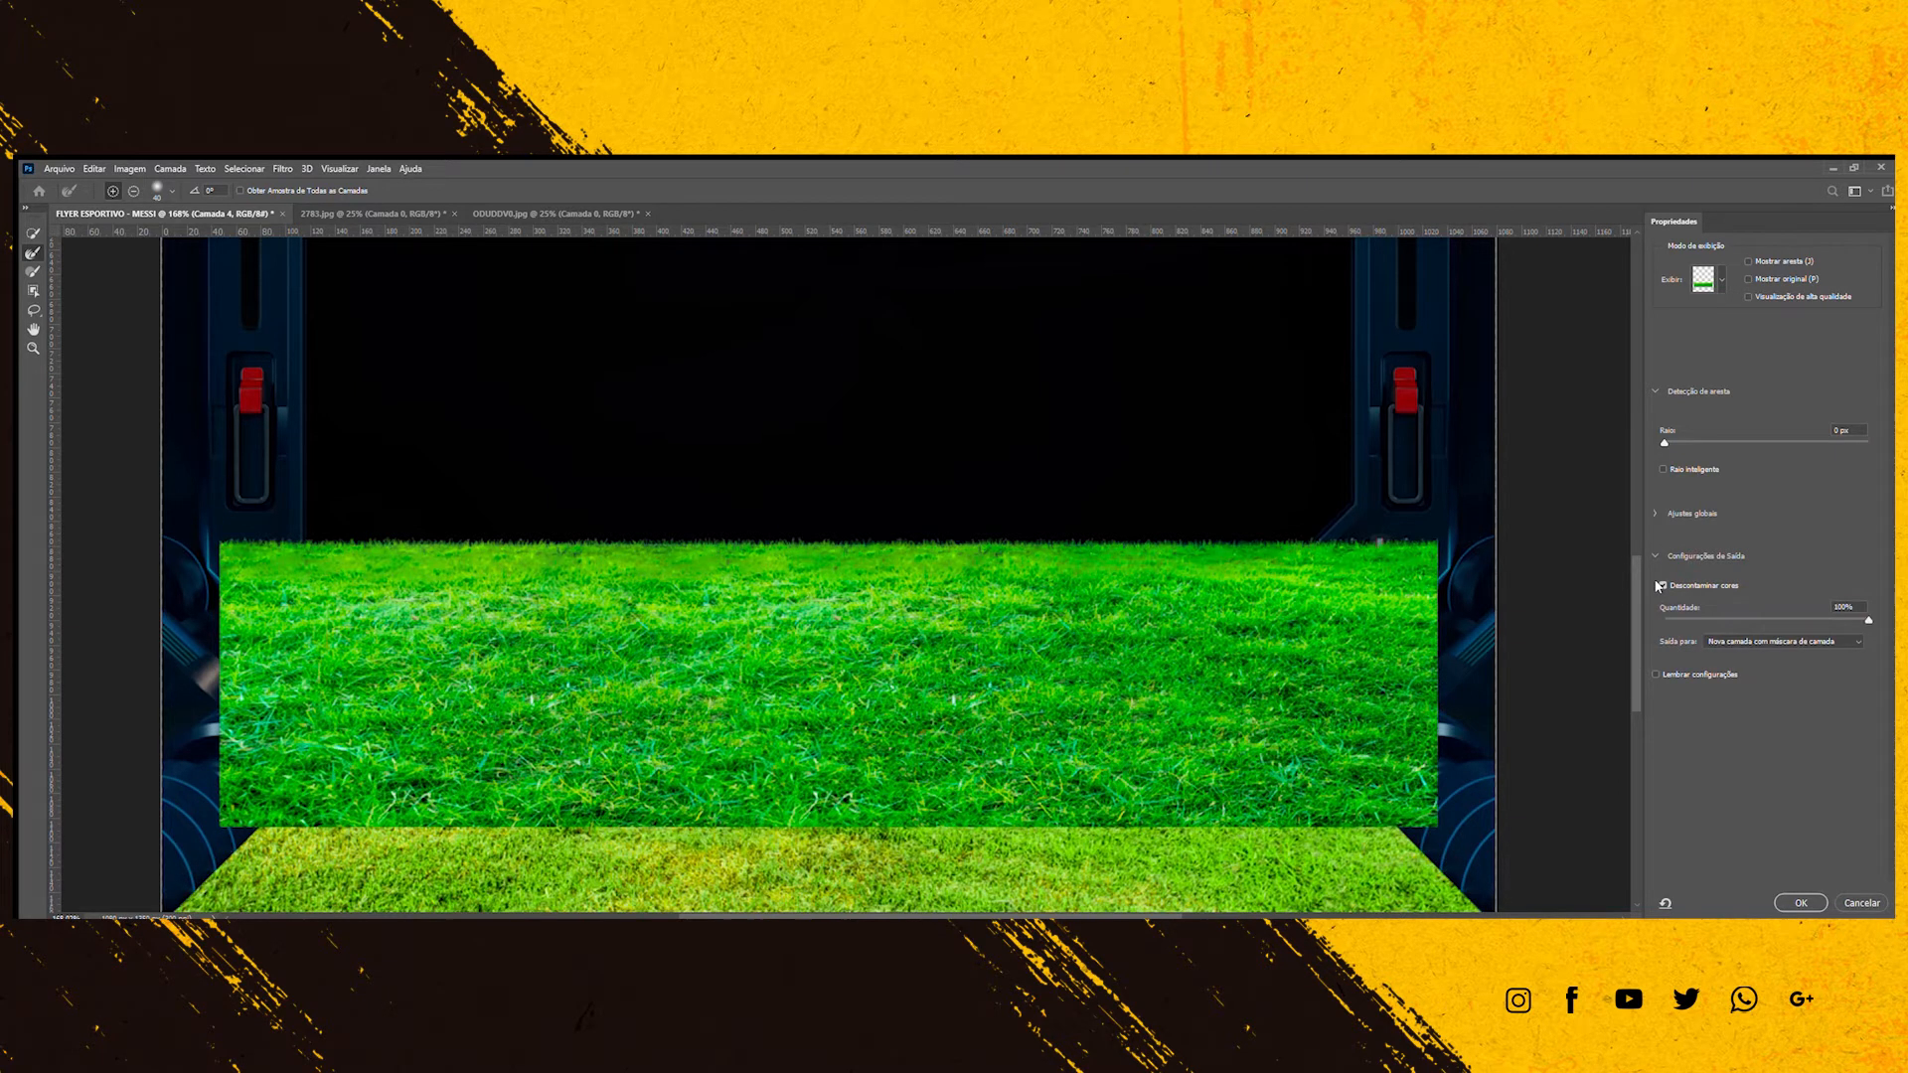
pyautogui.click(1800, 902)
pyautogui.scroll(-3, 779, 490)
pyautogui.scroll(-2, 969, 588)
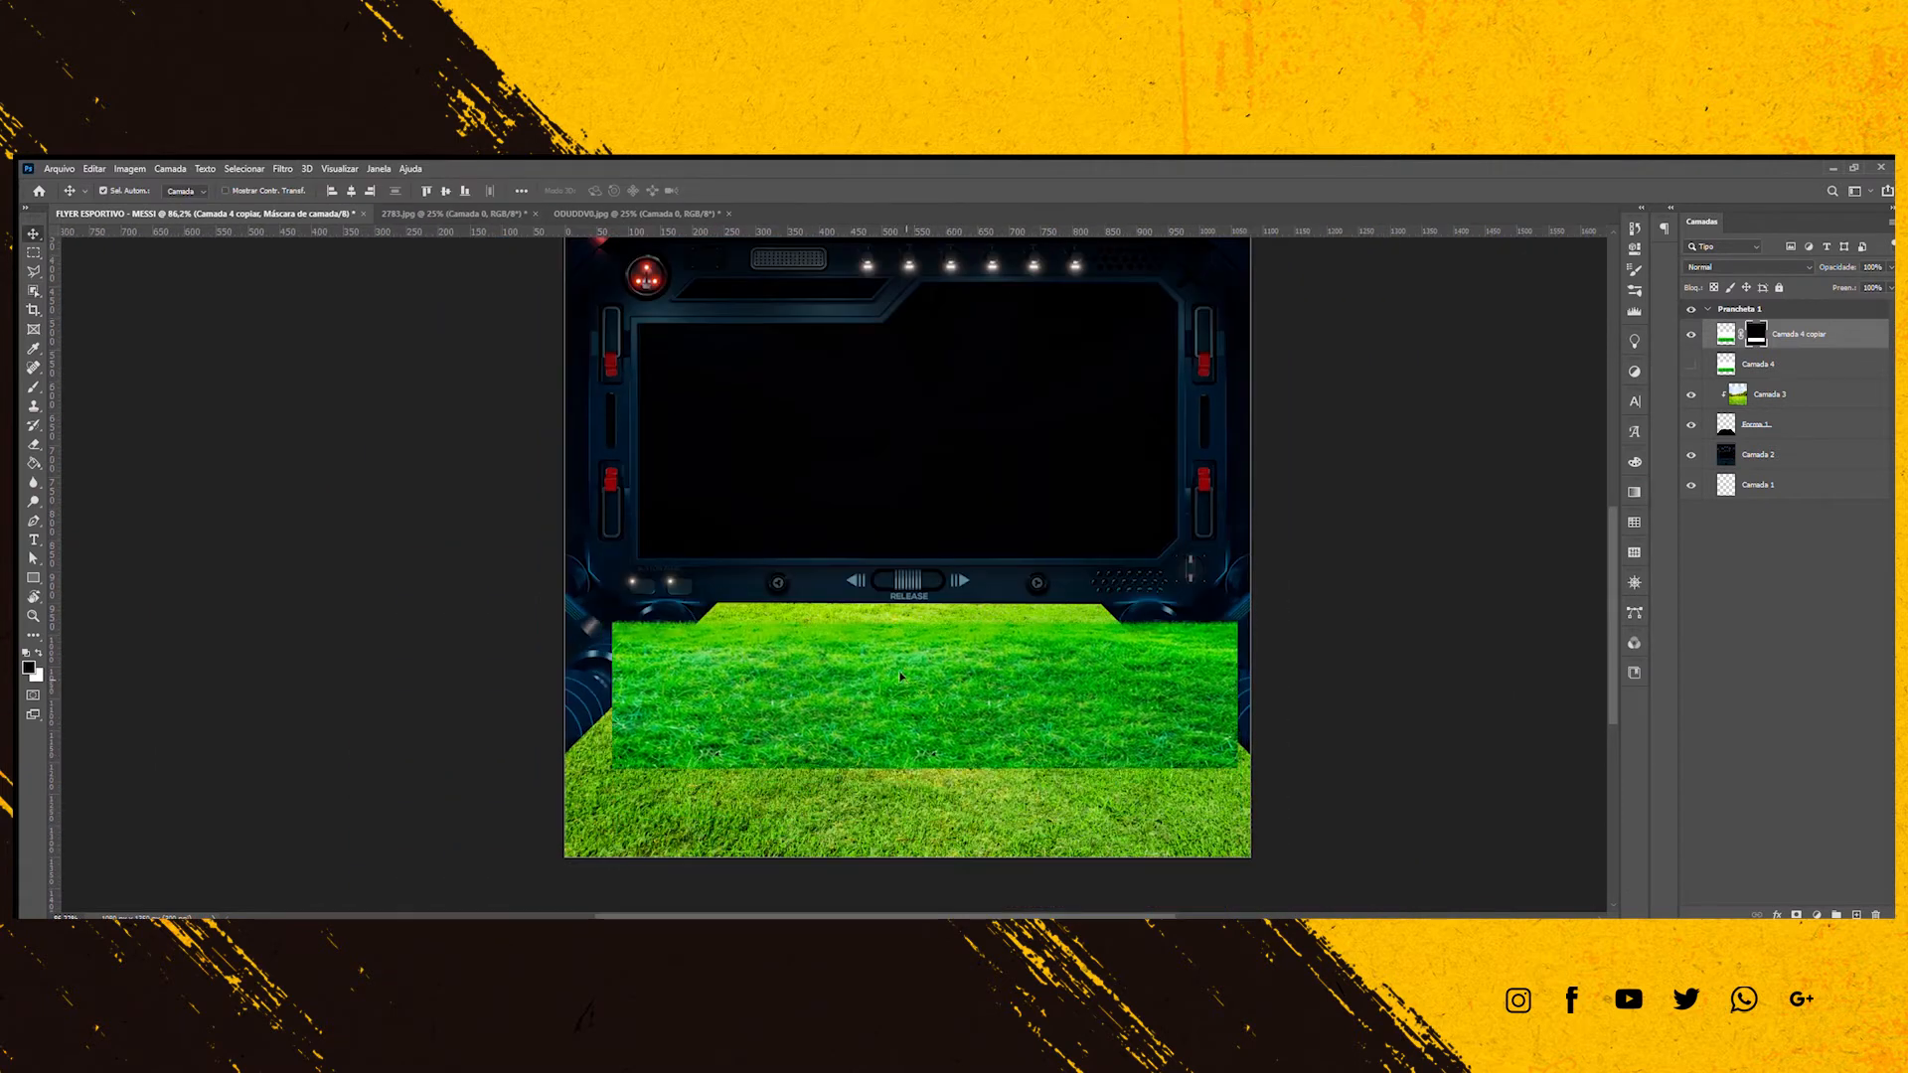
# Center the cut-out grass strip over the floor, duplicate its layer and hide the duplicate.
pyautogui.moveTo(903, 670)
pyautogui.mouseDown()
pyautogui.moveTo(893, 652)
pyautogui.moveTo(894, 673)
pyautogui.mouseUp()
pyautogui.hotkey('ctrl', 'j')
pyautogui.click(1692, 336)
# Clip the cut-out grass strip to the floor shape above the park photo and shift it up to the floor's far edge.
pyautogui.click(1785, 371)
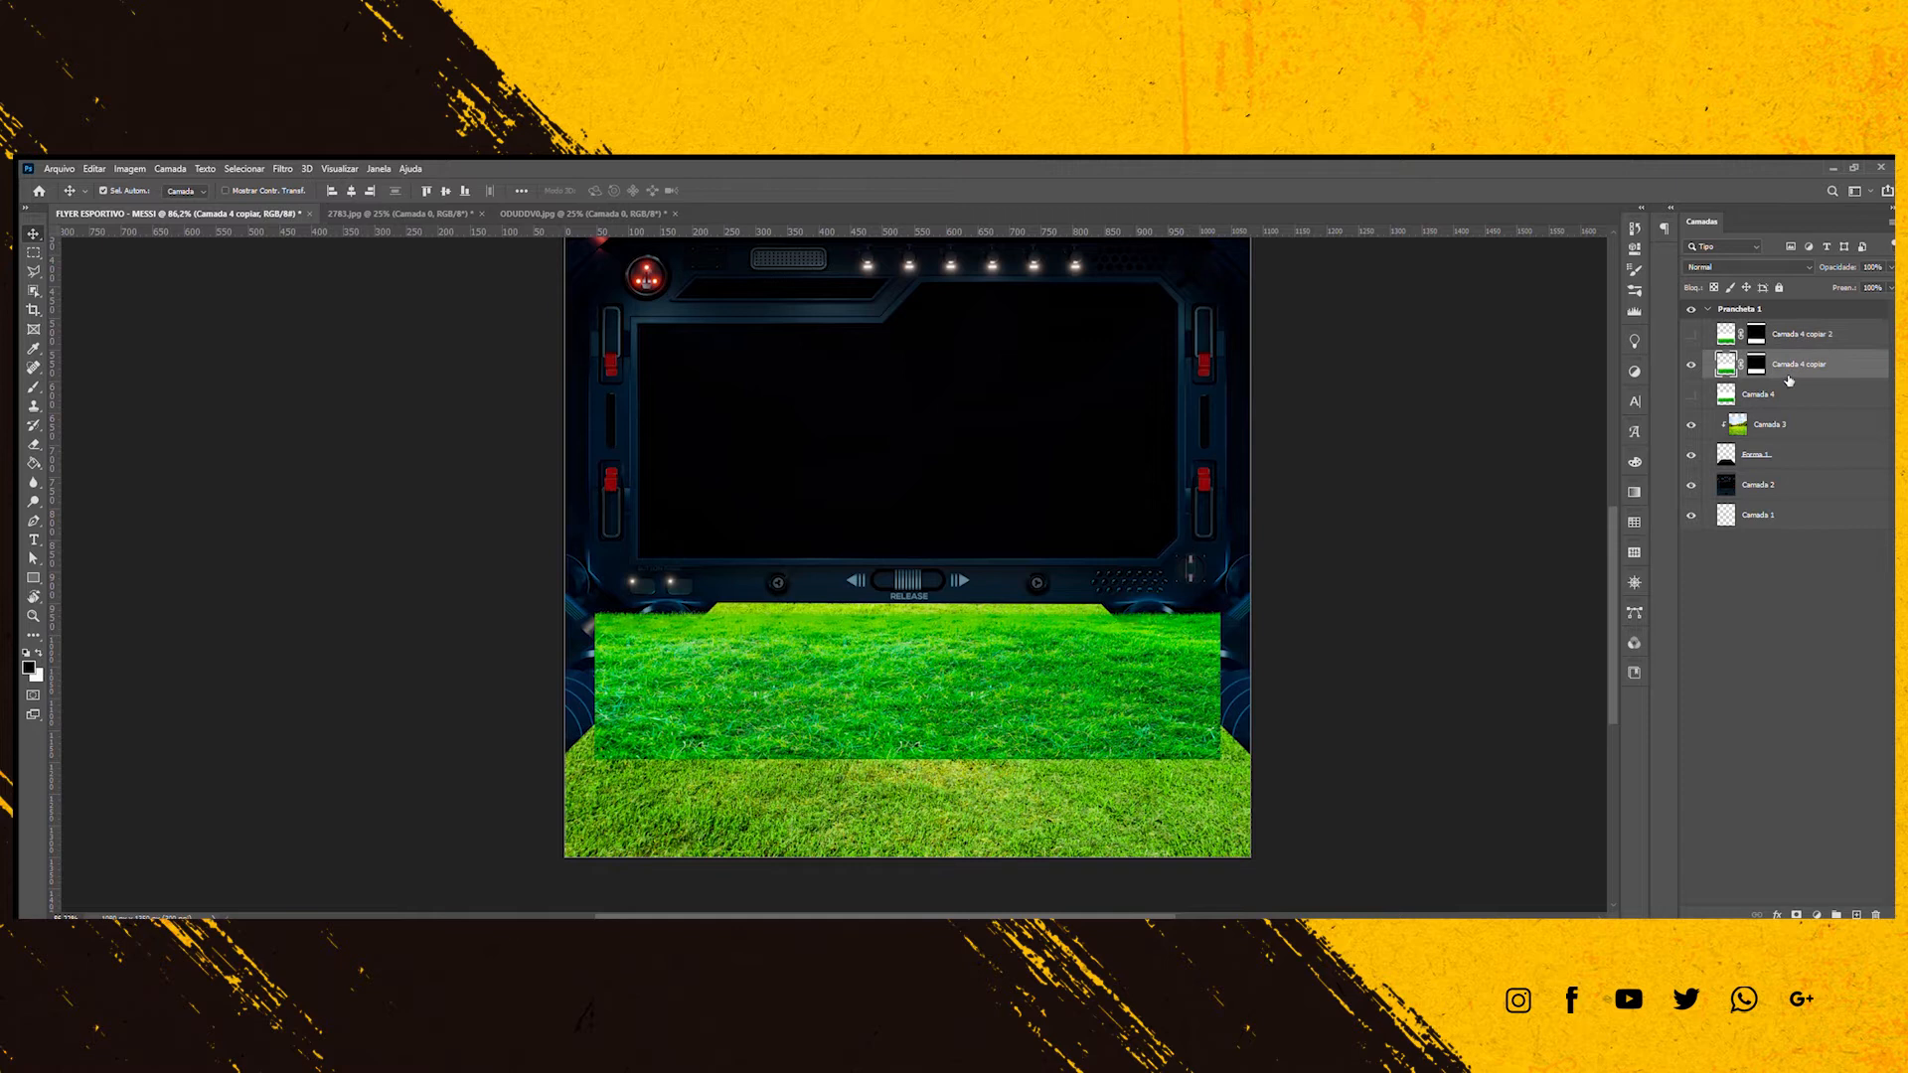
pyautogui.moveTo(1787, 373); pyautogui.dragTo(1792, 447)
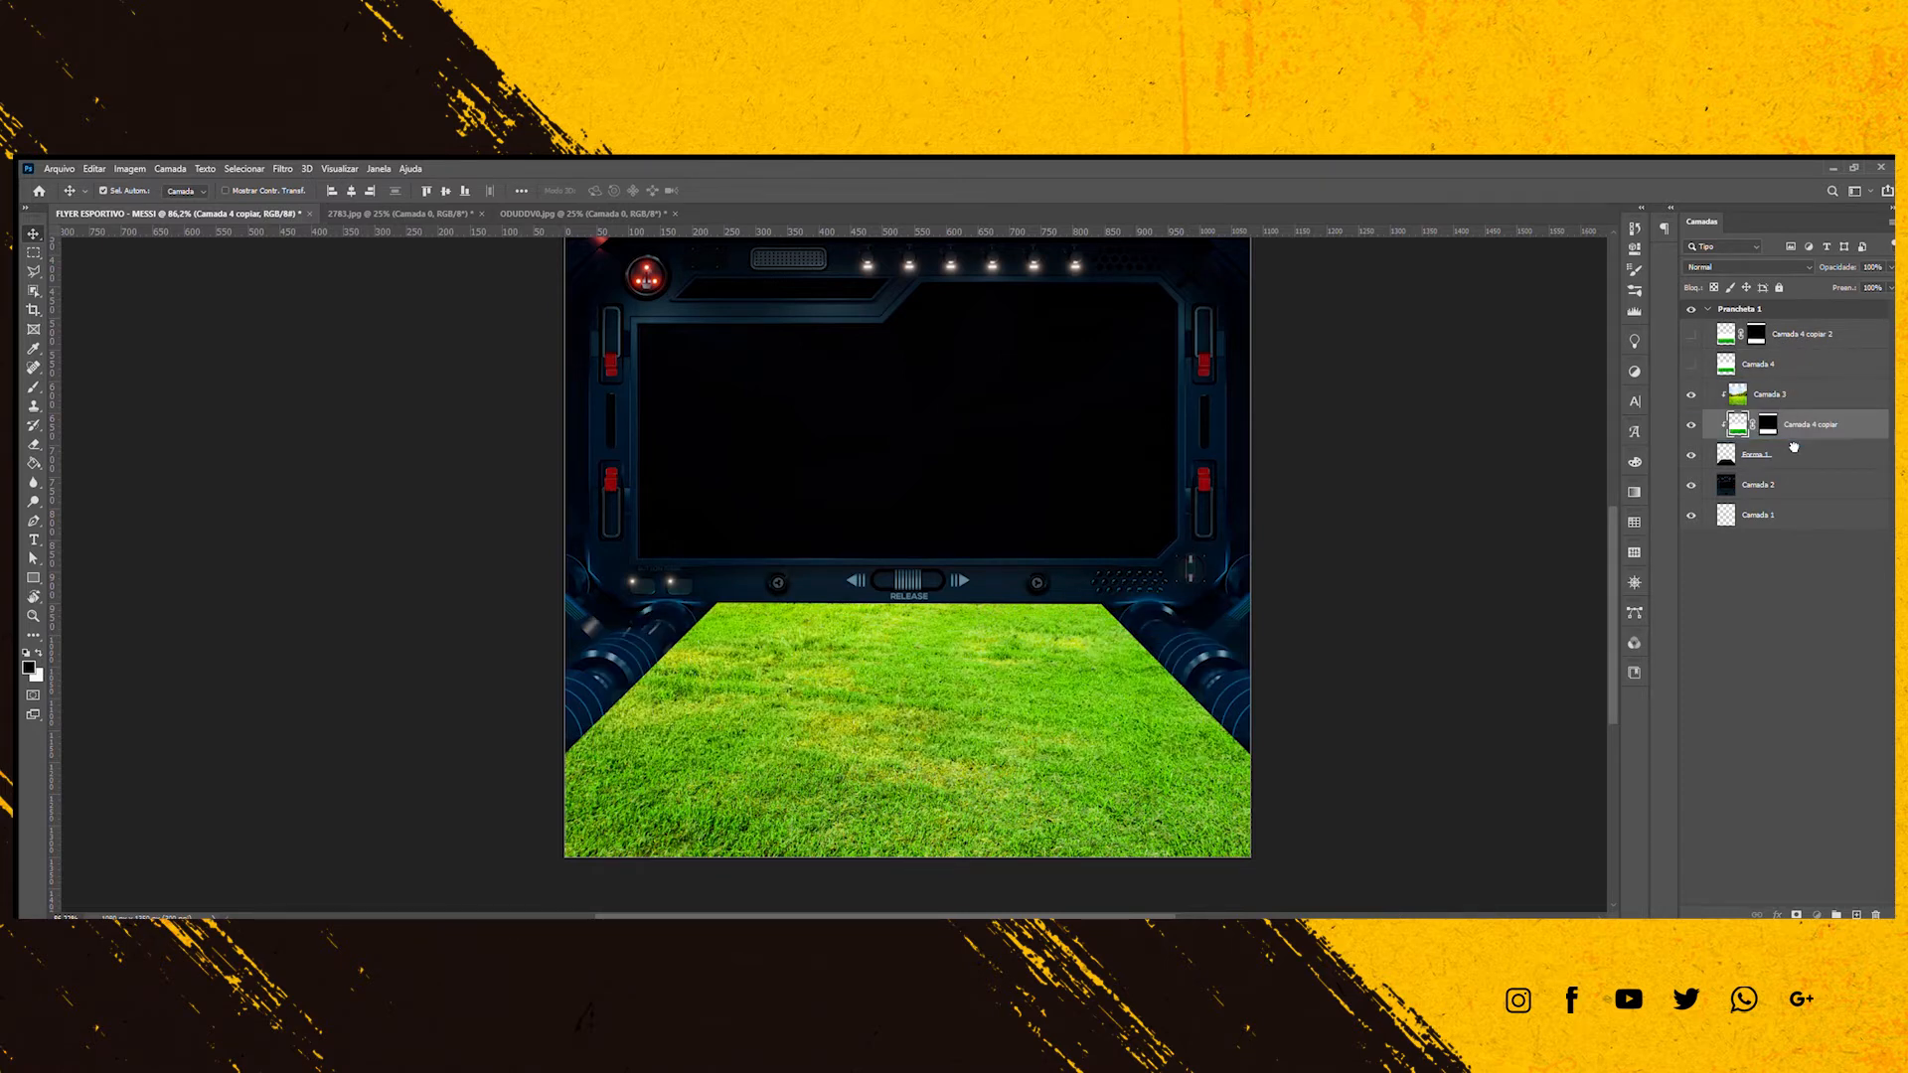
pyautogui.hotkey('ctrl', ']')
pyautogui.moveTo(912, 709)
pyautogui.mouseDown()
pyautogui.moveTo(925, 742)
pyautogui.moveTo(914, 690)
pyautogui.mouseUp()
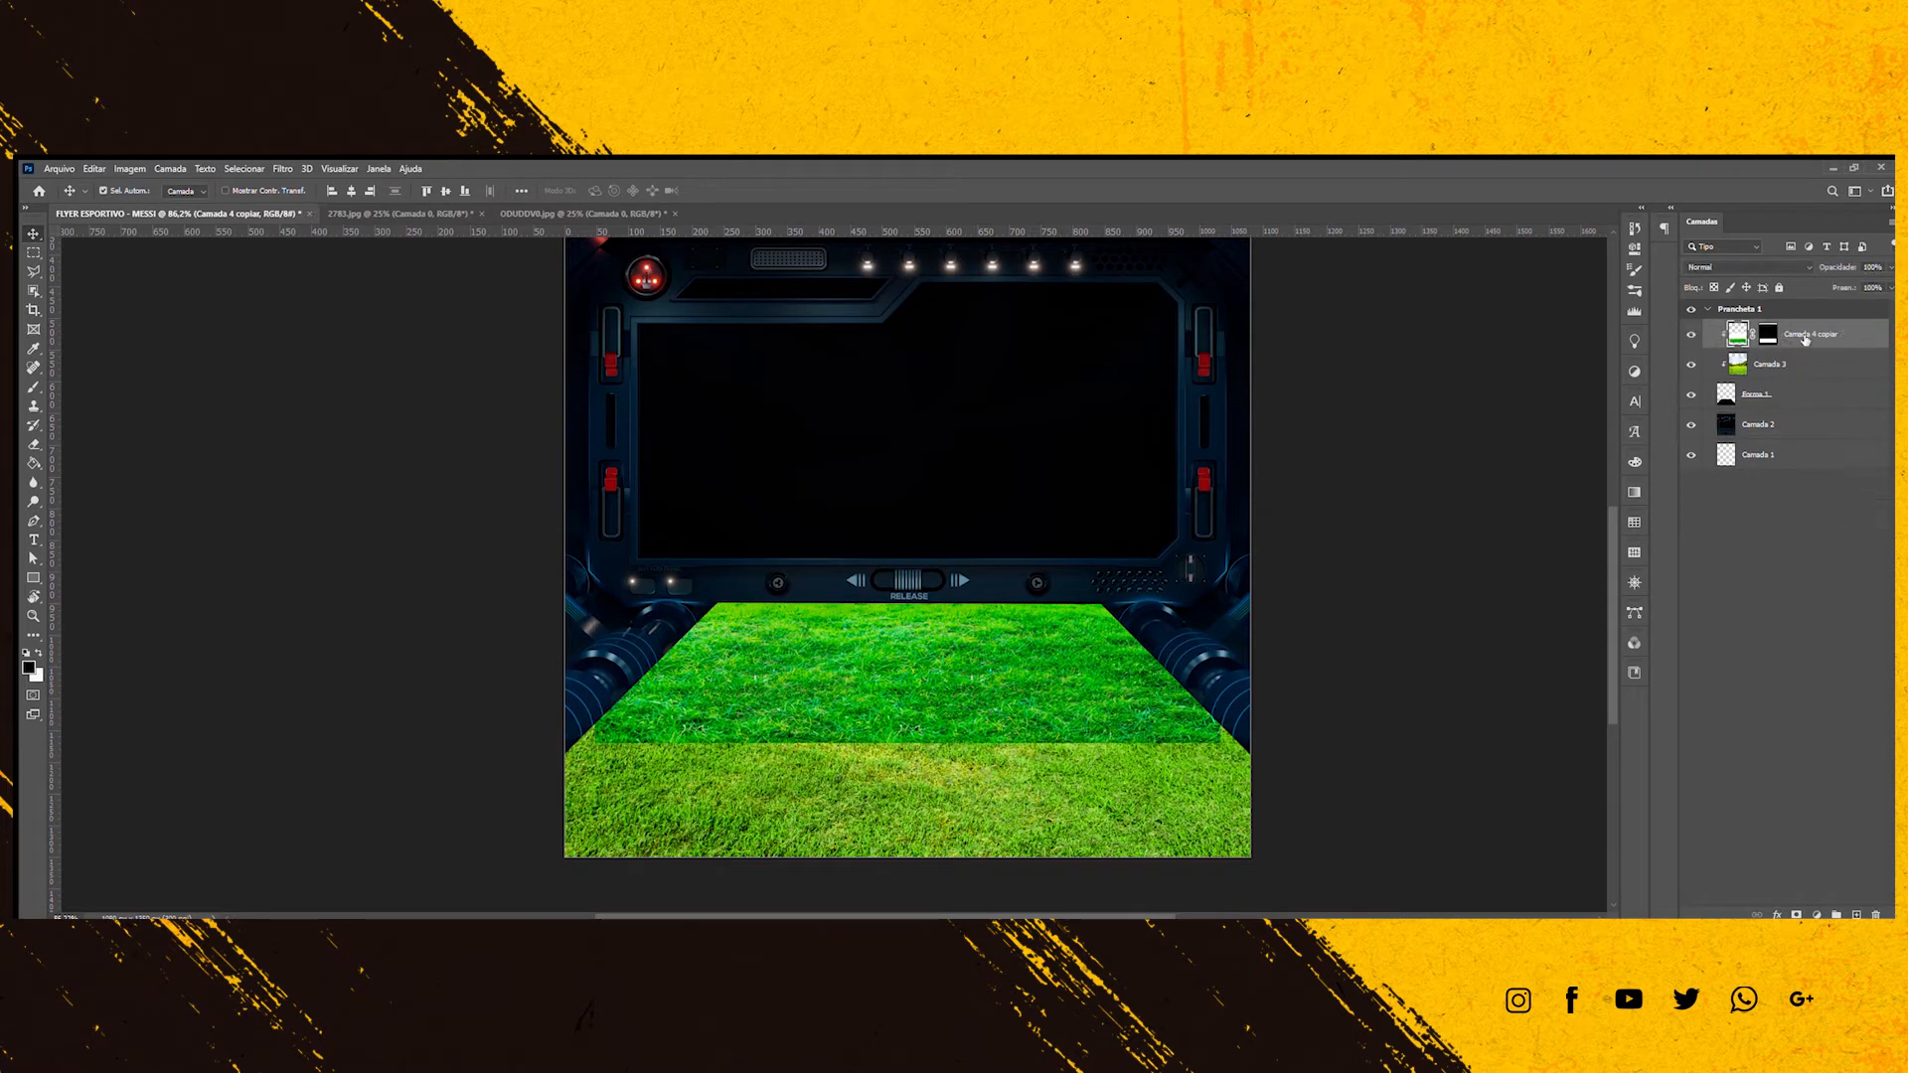
# Duplicate the clipped grass strip and erase the unclipped copy where it overlaps the side pipes.
pyautogui.hotkey('ctrl', 'j')
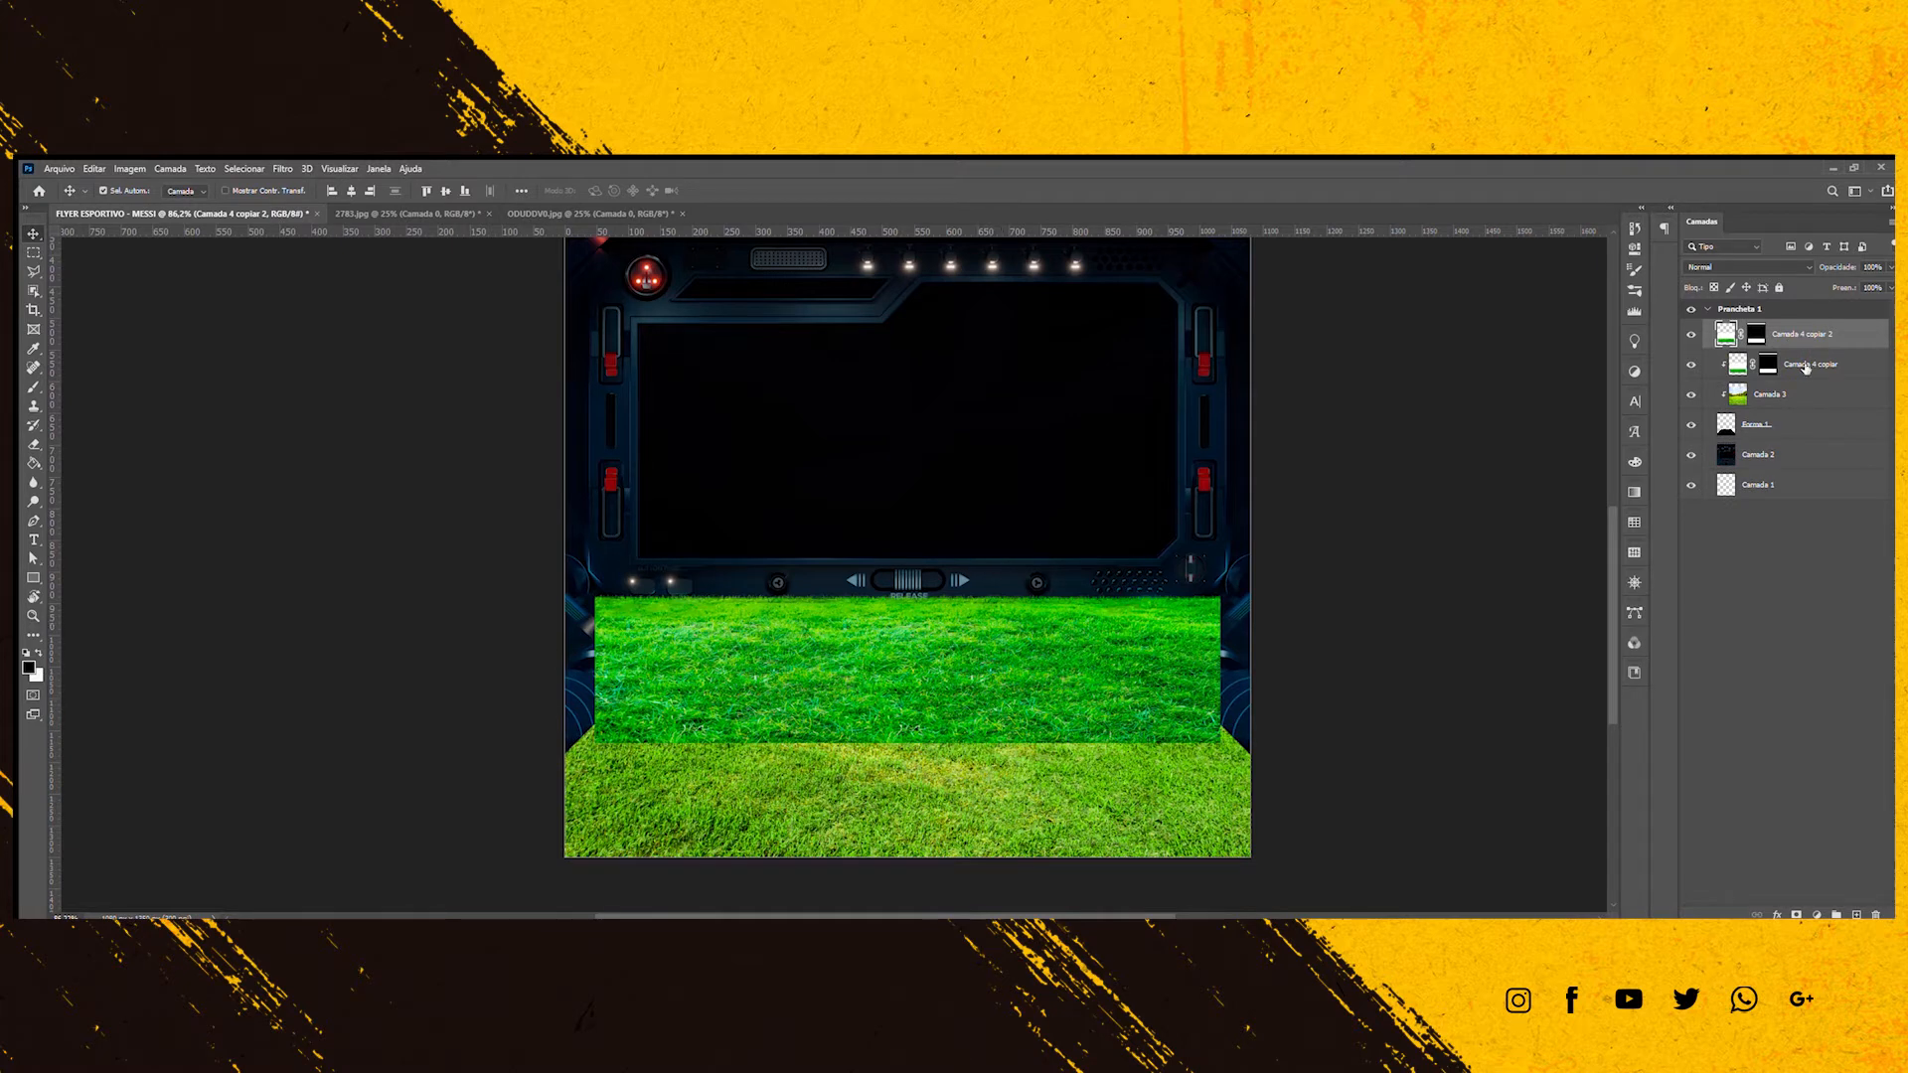
pyautogui.click(31, 442)
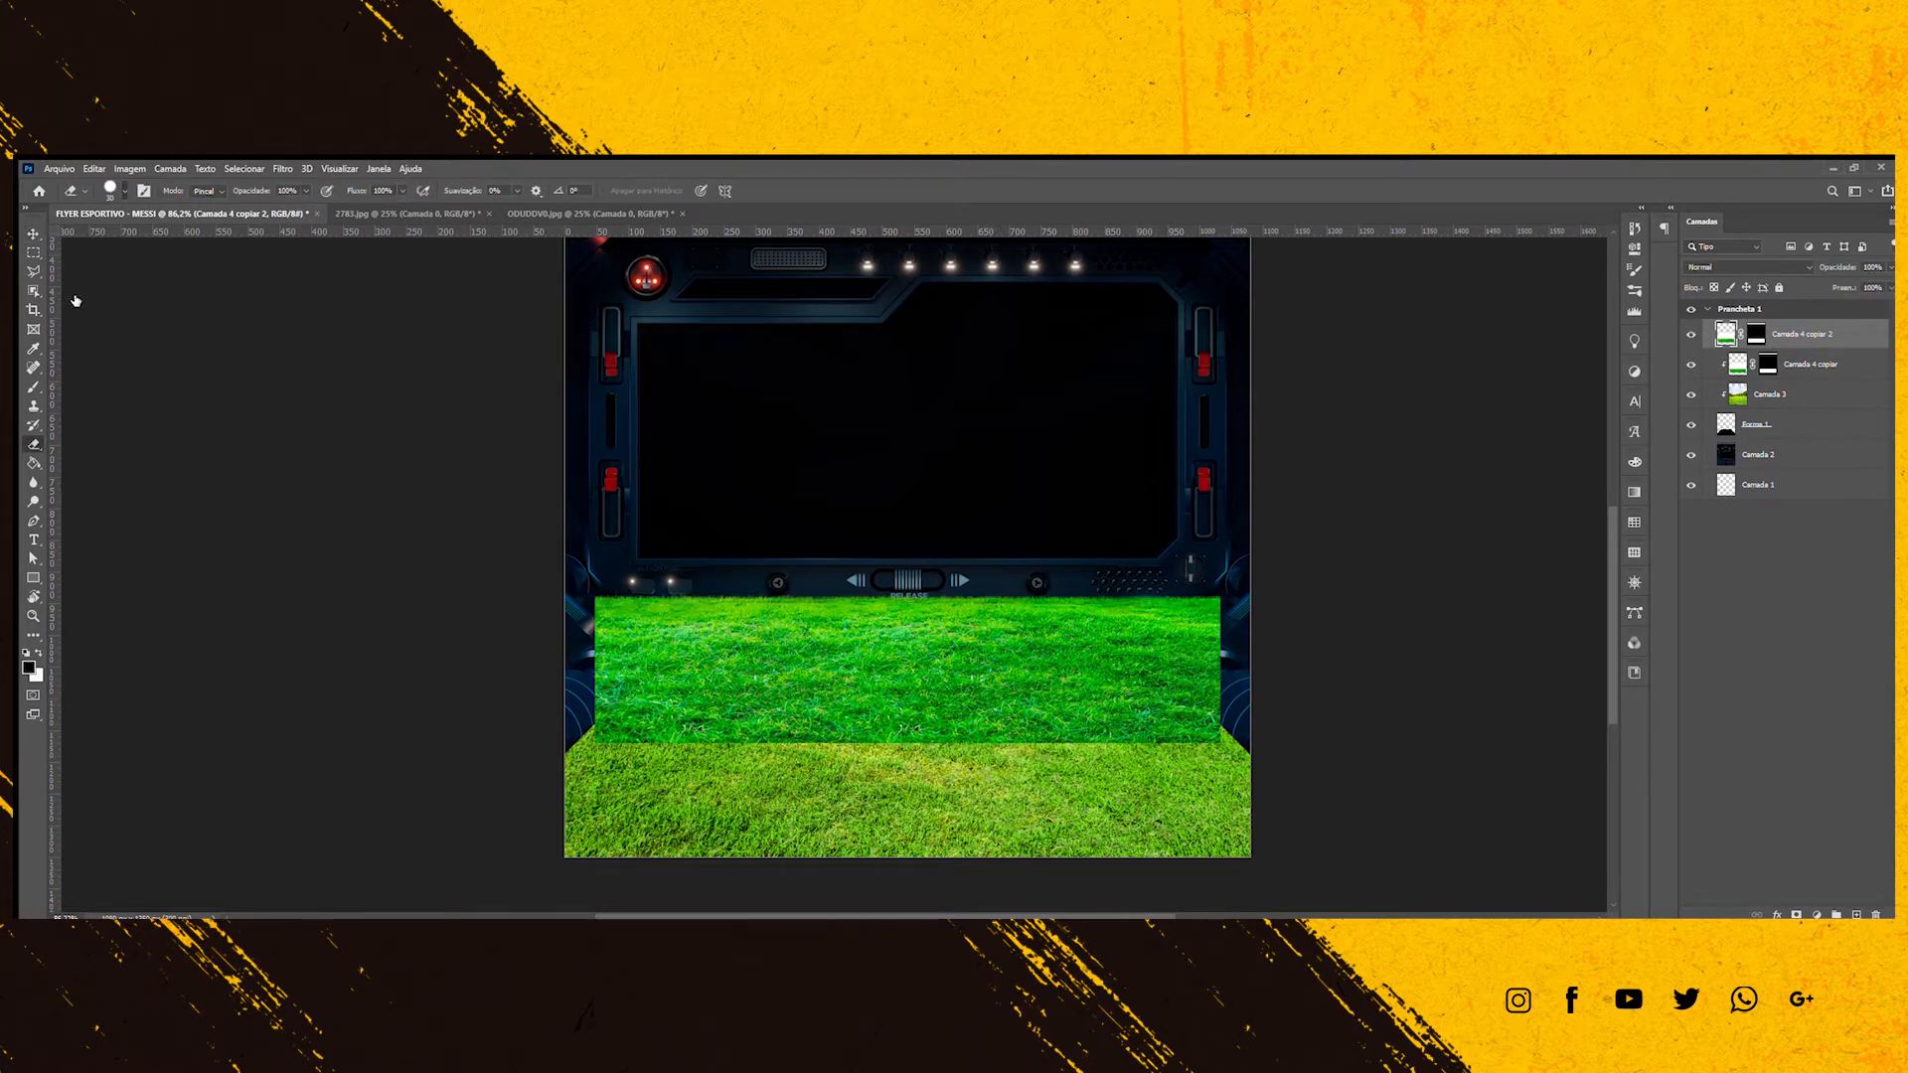
pyautogui.moveTo(610, 579)
pyautogui.mouseDown()
pyautogui.moveTo(596, 632)
pyautogui.moveTo(621, 593)
pyautogui.moveTo(572, 737)
pyautogui.moveTo(614, 614)
pyautogui.moveTo(612, 667)
pyautogui.moveTo(704, 595)
pyautogui.mouseUp()
pyautogui.scroll(2, 1179, 656)
pyautogui.moveTo(1227, 686)
pyautogui.mouseDown()
pyautogui.moveTo(1218, 636)
pyautogui.moveTo(1200, 665)
pyautogui.moveTo(1127, 586)
pyautogui.moveTo(1225, 731)
pyautogui.moveTo(1121, 605)
pyautogui.mouseUp()
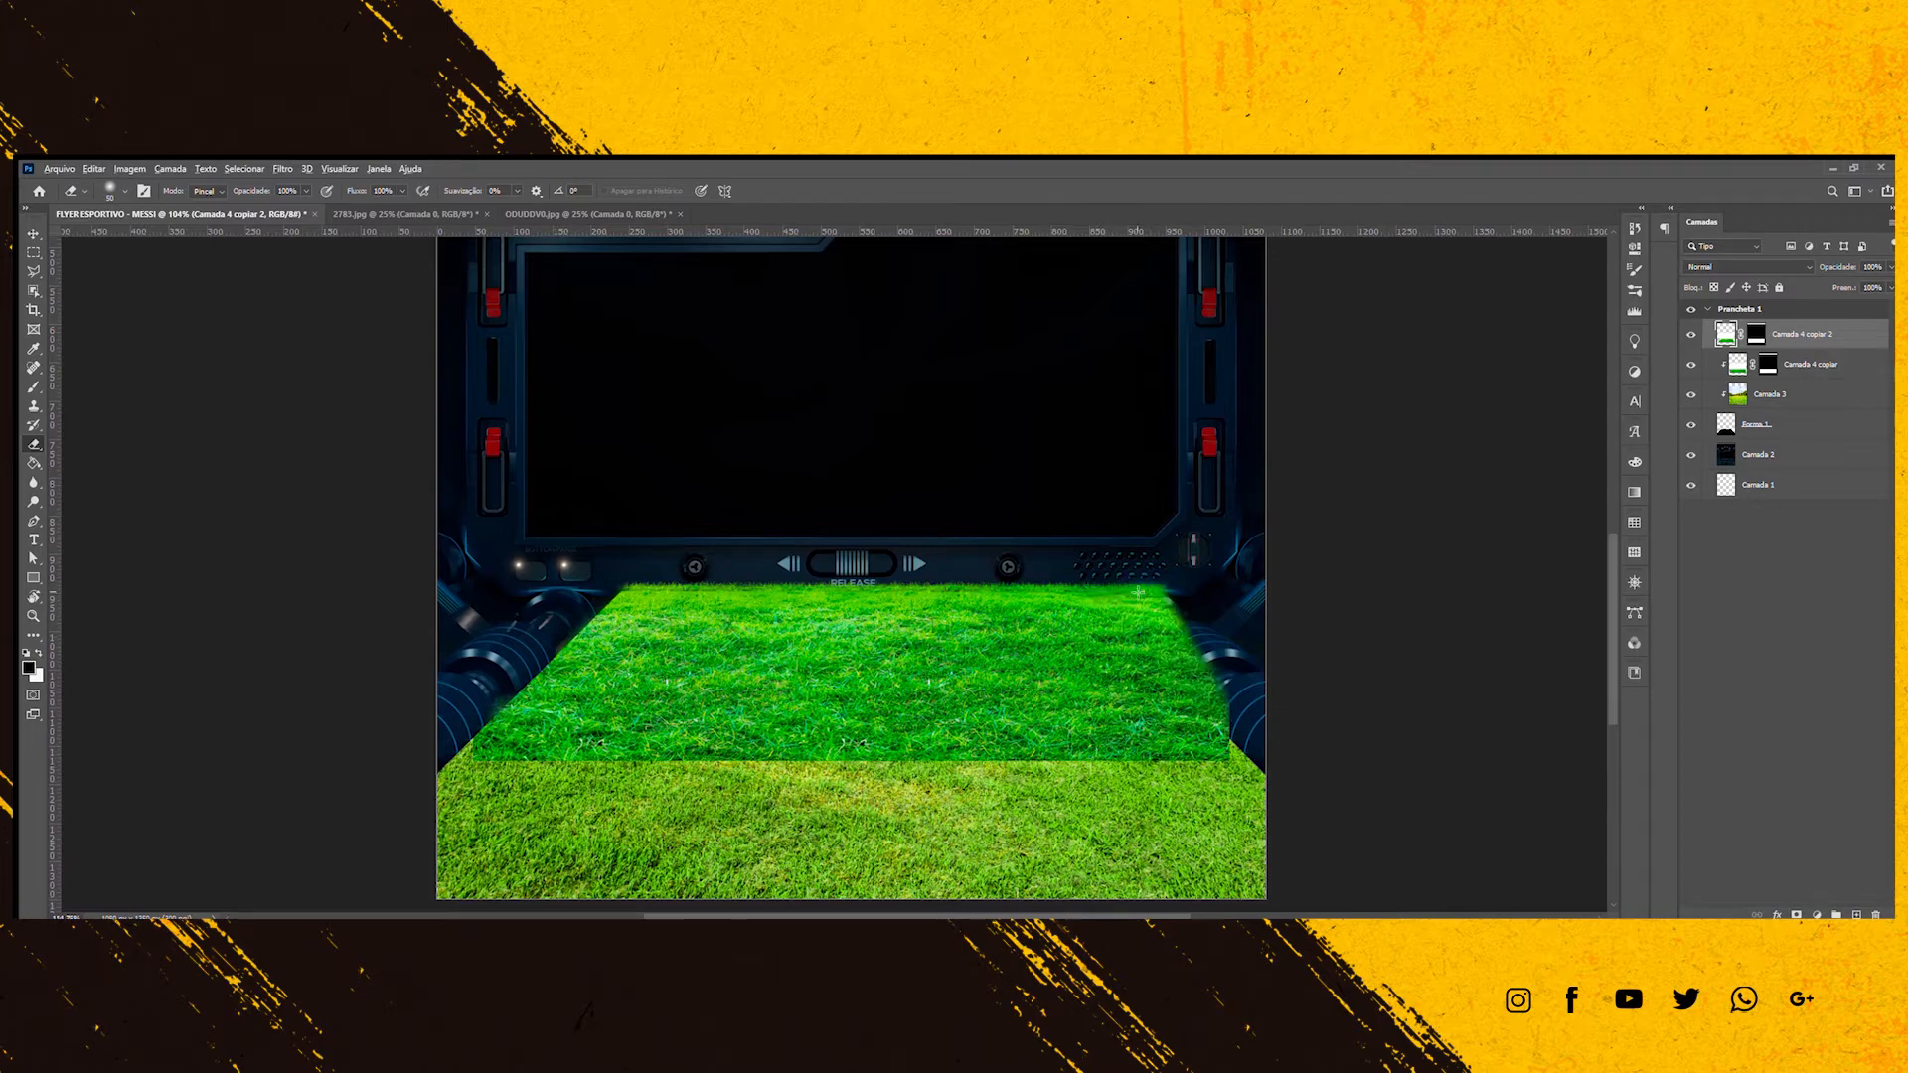
# Erase the remaining overhang of the duplicated grass strip along the right-hand pipe, following the floor's slanted edge.
pyautogui.scroll(3, 1103, 567)
pyautogui.moveTo(1098, 561)
pyautogui.mouseDown()
pyautogui.moveTo(954, 437)
pyautogui.moveTo(1054, 566)
pyautogui.moveTo(905, 417)
pyautogui.moveTo(1182, 686)
pyautogui.mouseUp()
pyautogui.scroll(-2, 1182, 687)
pyautogui.scroll(3, 397, 537)
pyautogui.scroll(-2, 448, 596)
pyautogui.scroll(2, 228, 646)
pyautogui.scroll(-3, 398, 596)
pyautogui.scroll(1, 936, 547)
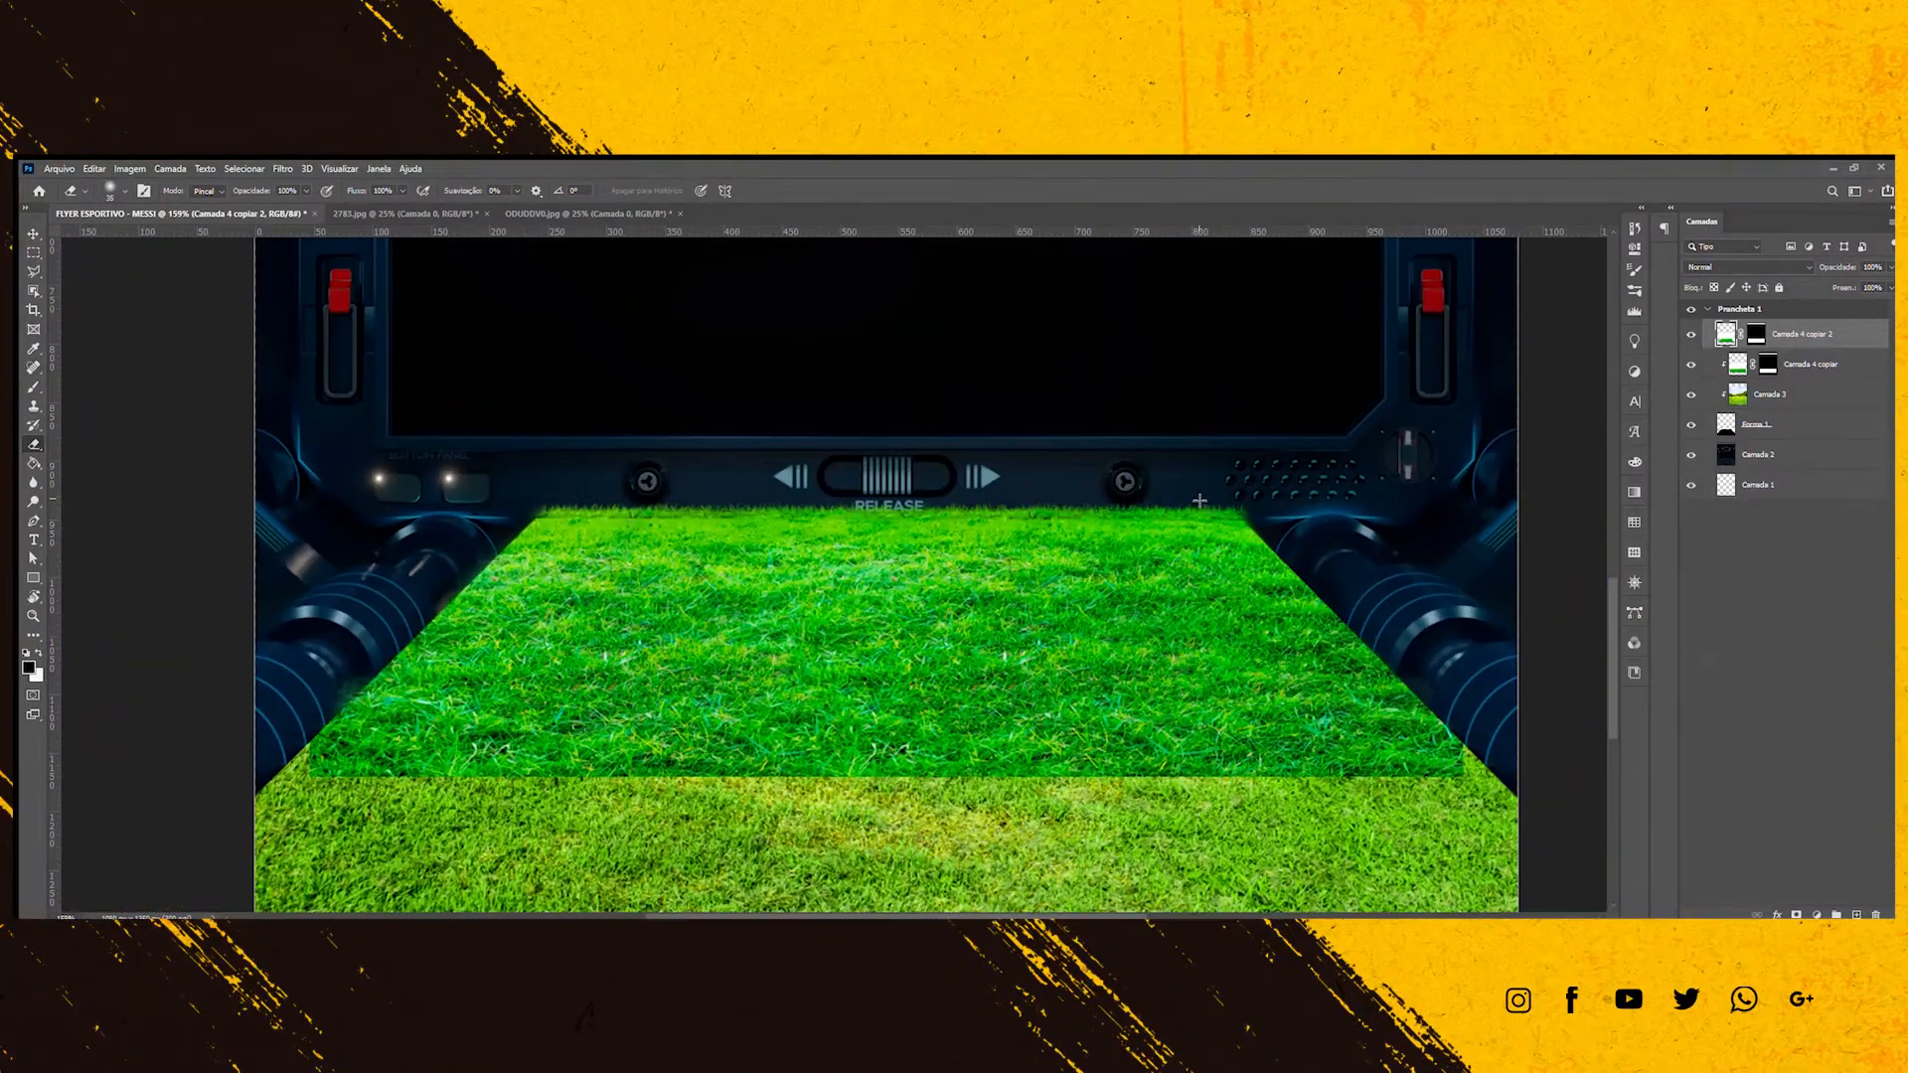
# Duplicate the unclipped grass strip, then rotate and position the copy along the slanted edge of the floor beside the left-hand pipe.
pyautogui.press('v')
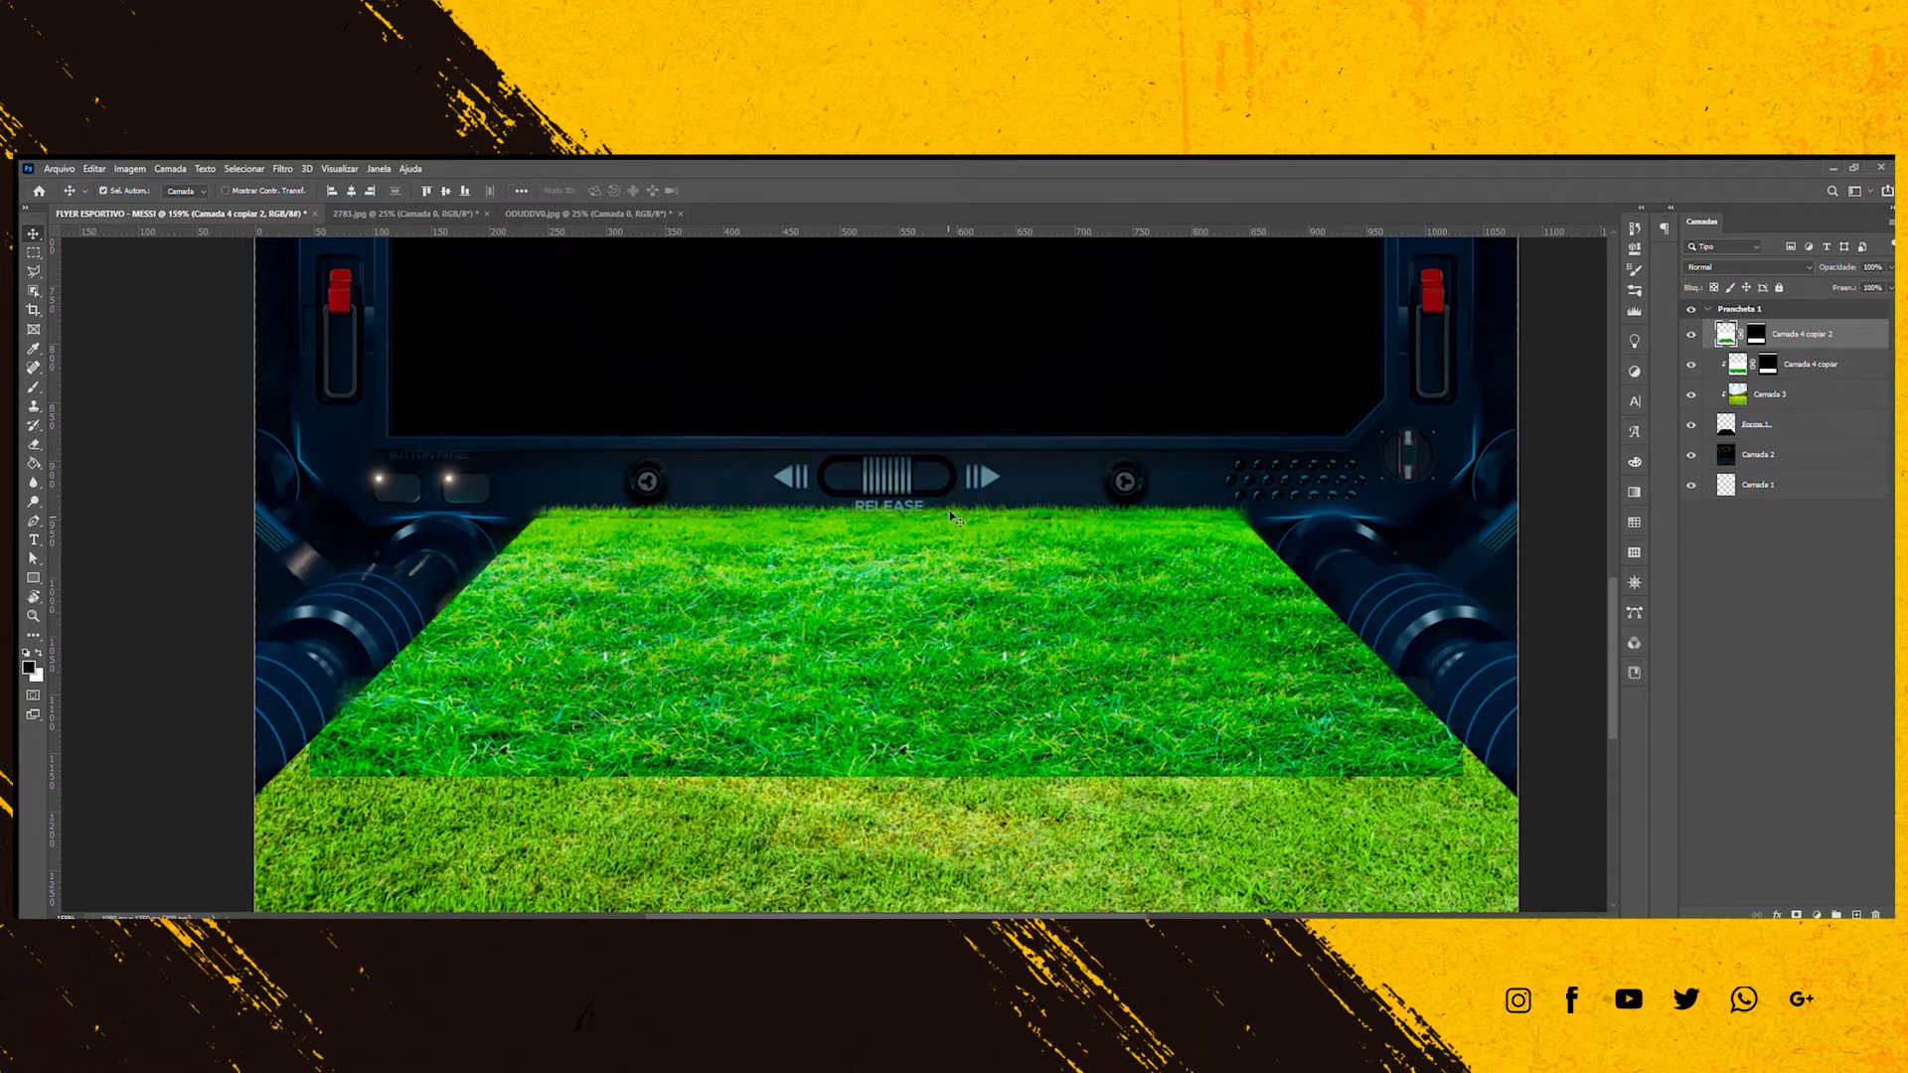
pyautogui.hotkey('ctrl', 'j')
pyautogui.hotkey('ctrl', 't')
pyautogui.scroll(-3, 903, 656)
pyautogui.moveTo(459, 576); pyautogui.dragTo(616, 800)
pyautogui.moveTo(814, 485); pyautogui.dragTo(839, 525)
pyautogui.moveTo(706, 636); pyautogui.dragTo(629, 636)
pyautogui.moveTo(788, 485); pyautogui.dragTo(780, 473)
pyautogui.moveTo(674, 585); pyautogui.dragTo(667, 591)
pyautogui.press('Return')
pyautogui.scroll(3, 656, 581)
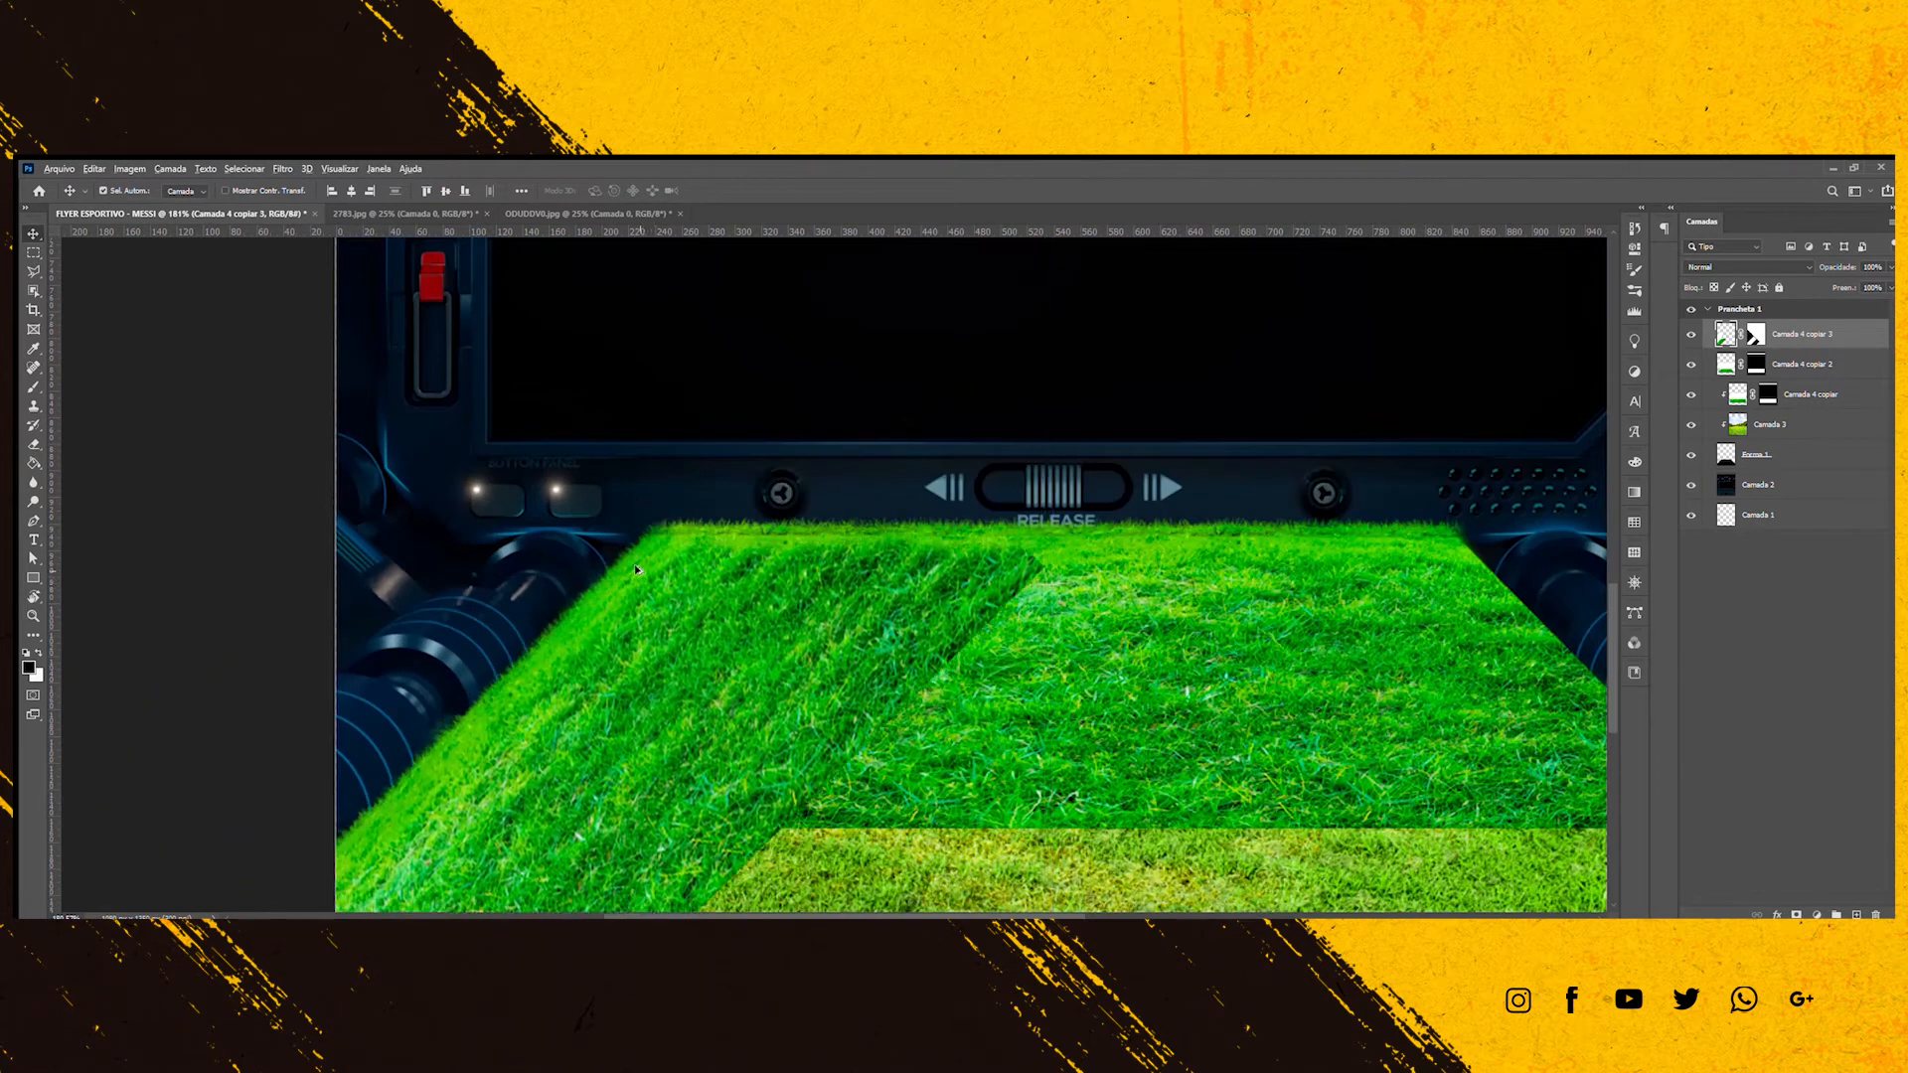
# Duplicate the rotated grass strip, flip the copy horizontally and align it with the floor's slanted edge beside the right-hand pipe.
pyautogui.scroll(-3, 636, 568)
pyautogui.hotkey('ctrl', 'j')
pyautogui.hotkey('ctrl', 't')
pyautogui.rightClick(709, 639)
pyautogui.click(750, 616)
pyautogui.moveTo(717, 638); pyautogui.dragTo(1345, 638)
pyautogui.hotkey('ctrl', 'z')
pyautogui.hotkey('ctrl', 'z')
pyautogui.click(775, 819)
pyautogui.moveTo(482, 659)
pyautogui.mouseDown()
pyautogui.moveTo(1209, 660)
pyautogui.moveTo(1107, 684)
pyautogui.mouseUp()
pyautogui.press('Return')
pyautogui.hotkey('ctrl', 'z')
# Erase the inner portions of both slanted grass strips, leaving soft bands along the pipes.
pyautogui.click(34, 444)
pyautogui.scroll(2, 795, 672)
pyautogui.scroll(-1, 918, 640)
pyautogui.scroll(1, 916, 640)
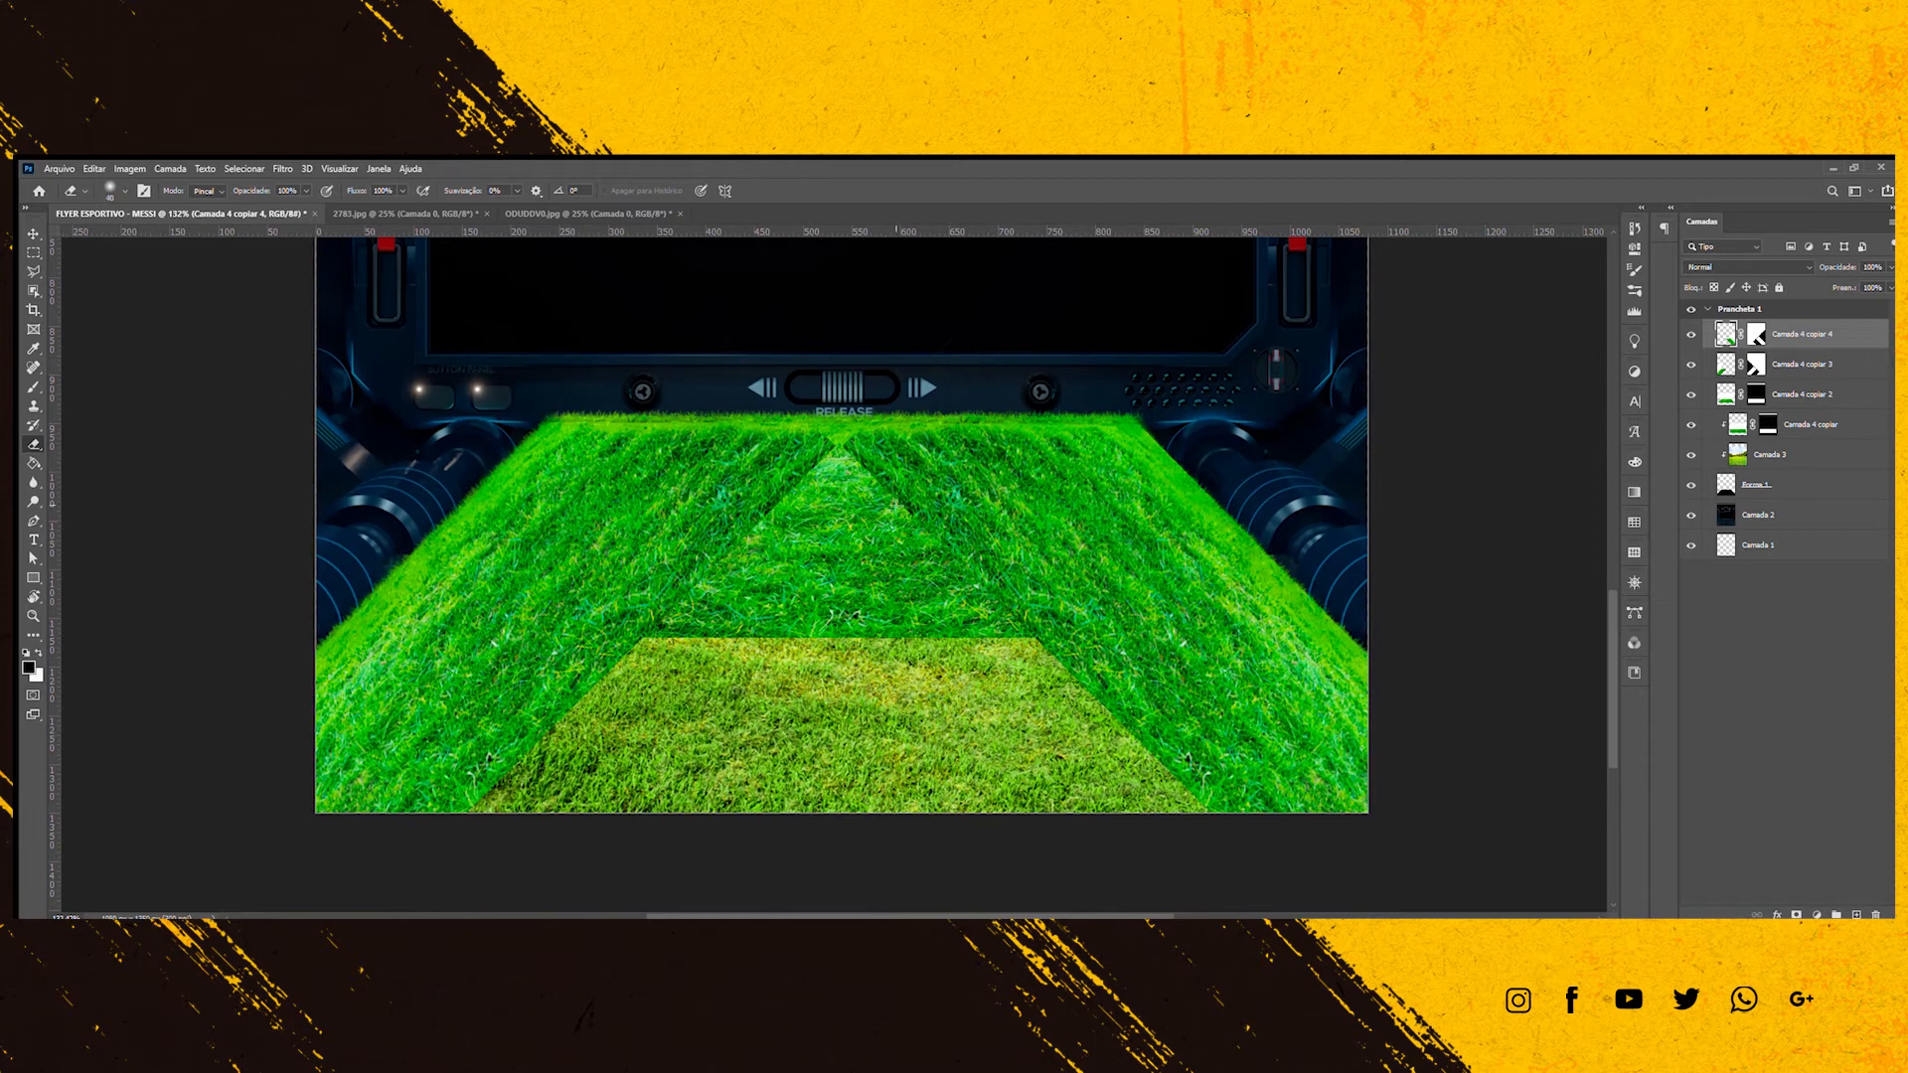
pyautogui.moveTo(872, 480)
pyautogui.mouseDown()
pyautogui.moveTo(1221, 795)
pyautogui.moveTo(906, 463)
pyautogui.moveTo(1034, 496)
pyautogui.mouseUp()
pyautogui.click(1801, 364)
pyautogui.moveTo(822, 449)
pyautogui.mouseDown()
pyautogui.moveTo(567, 656)
pyautogui.moveTo(587, 562)
pyautogui.moveTo(460, 655)
pyautogui.moveTo(360, 785)
pyautogui.mouseUp()
# Erase the front portion of the far grass strips with a larger eraser to blend them into the lawn photo.
pyautogui.click(1802, 394)
pyautogui.click(1789, 427)
pyautogui.press(']')
pyautogui.press(']')
pyautogui.press(']')
pyautogui.press(']')
pyautogui.press(']')
pyautogui.press(']')
pyautogui.moveTo(1229, 636)
pyautogui.mouseDown()
pyautogui.moveTo(537, 651)
pyautogui.moveTo(999, 595)
pyautogui.moveTo(717, 588)
pyautogui.moveTo(601, 527)
pyautogui.moveTo(954, 501)
pyautogui.moveTo(1330, 820)
pyautogui.mouseUp()
pyautogui.click(1794, 390)
pyautogui.click(1795, 336)
pyautogui.scroll(-2, 1108, 616)
pyautogui.scroll(1, 1300, 521)
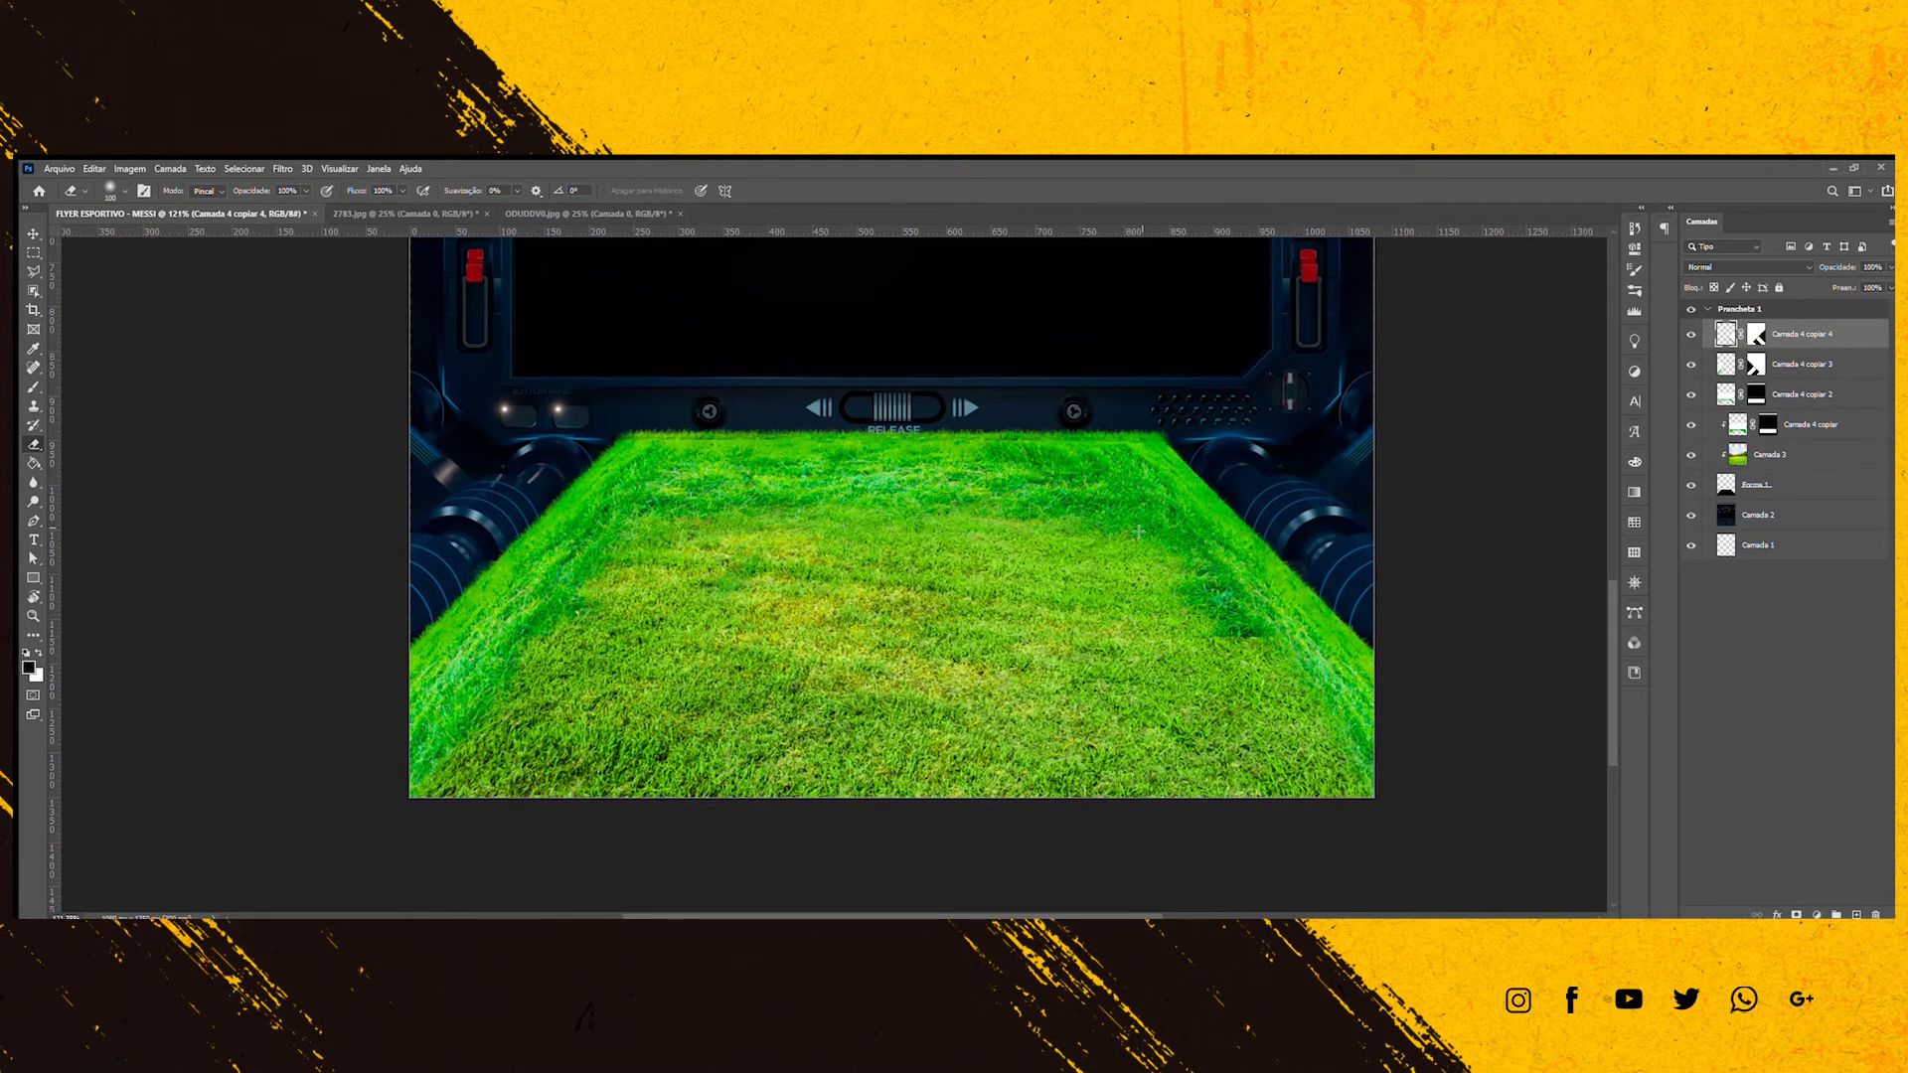
# Combine the three unclipped grass strip copies into a single smart object.
pyautogui.press('v')
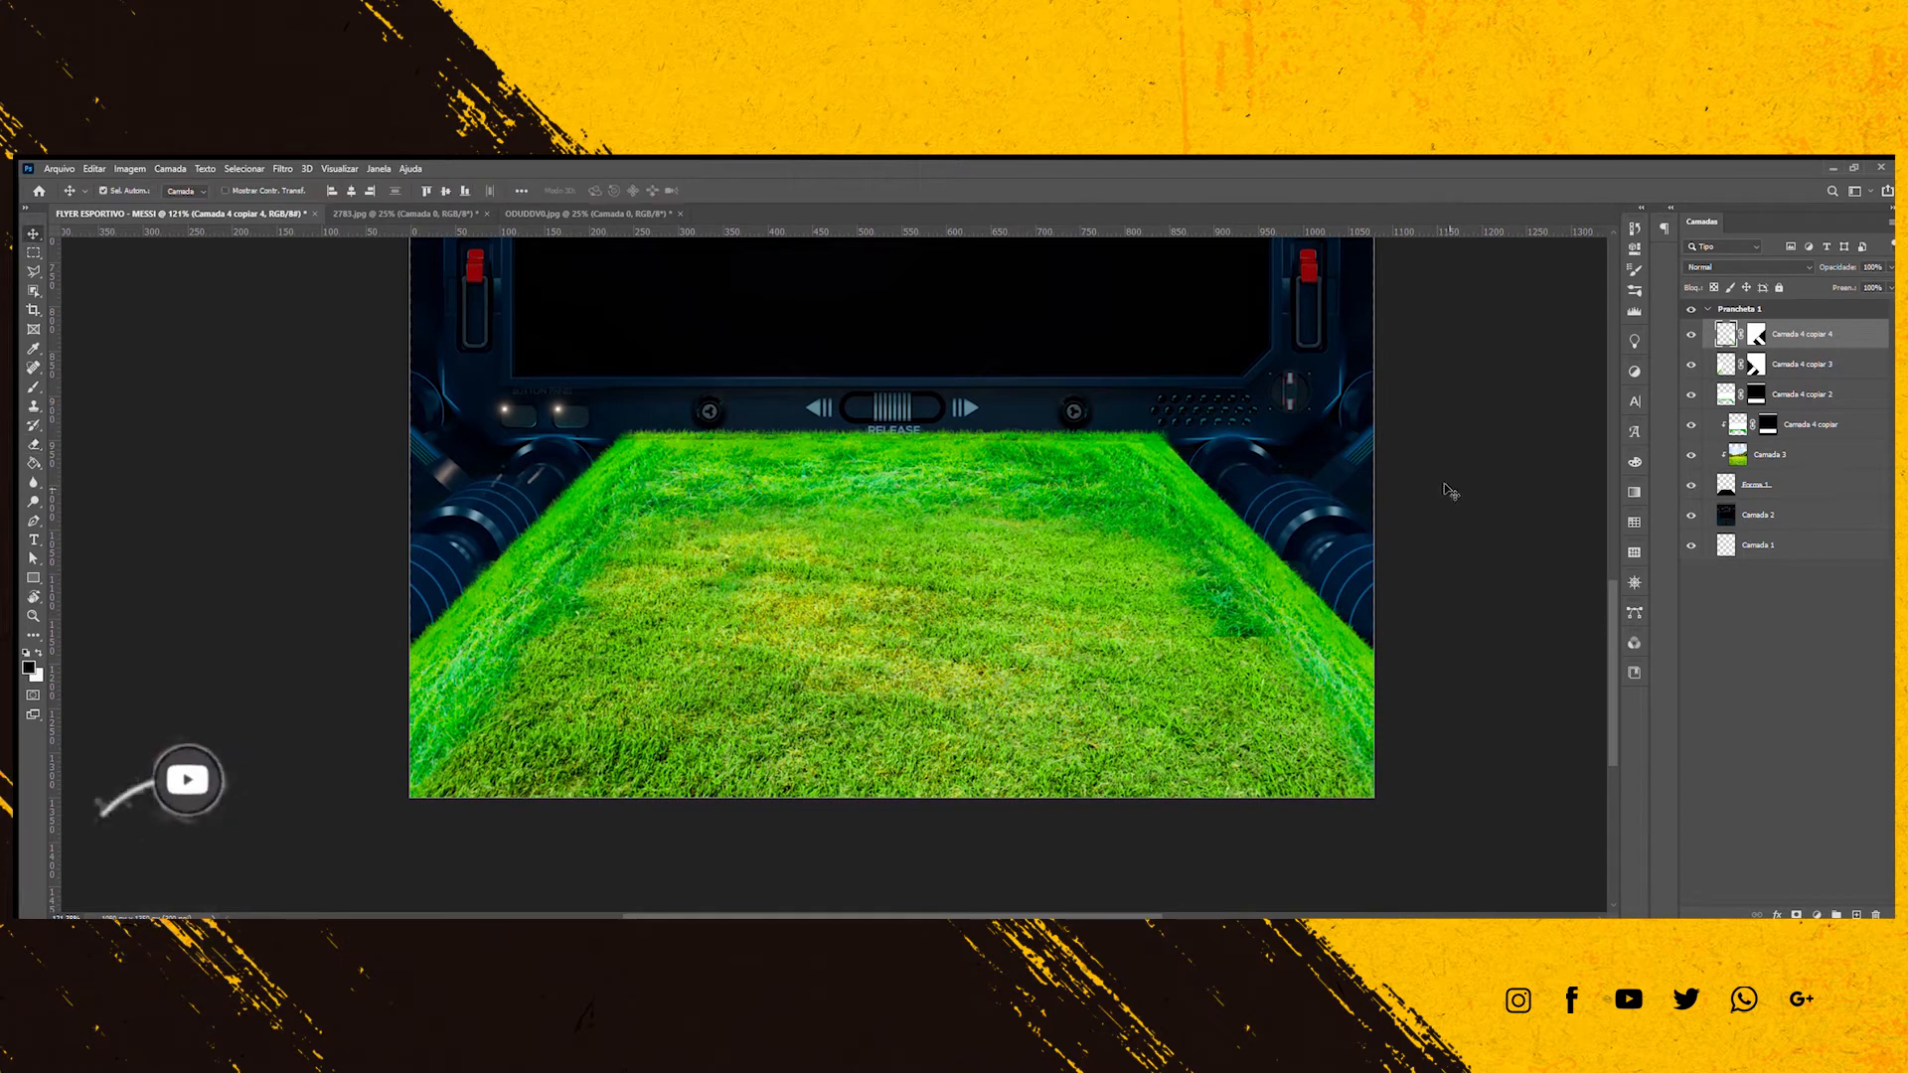
pyautogui.keyDown('ctrl'); pyautogui.click(1810, 366); pyautogui.keyUp('ctrl')
pyautogui.keyDown('ctrl'); pyautogui.click(1810, 394); pyautogui.keyUp('ctrl')
pyautogui.hotkey('ctrl', 'e')
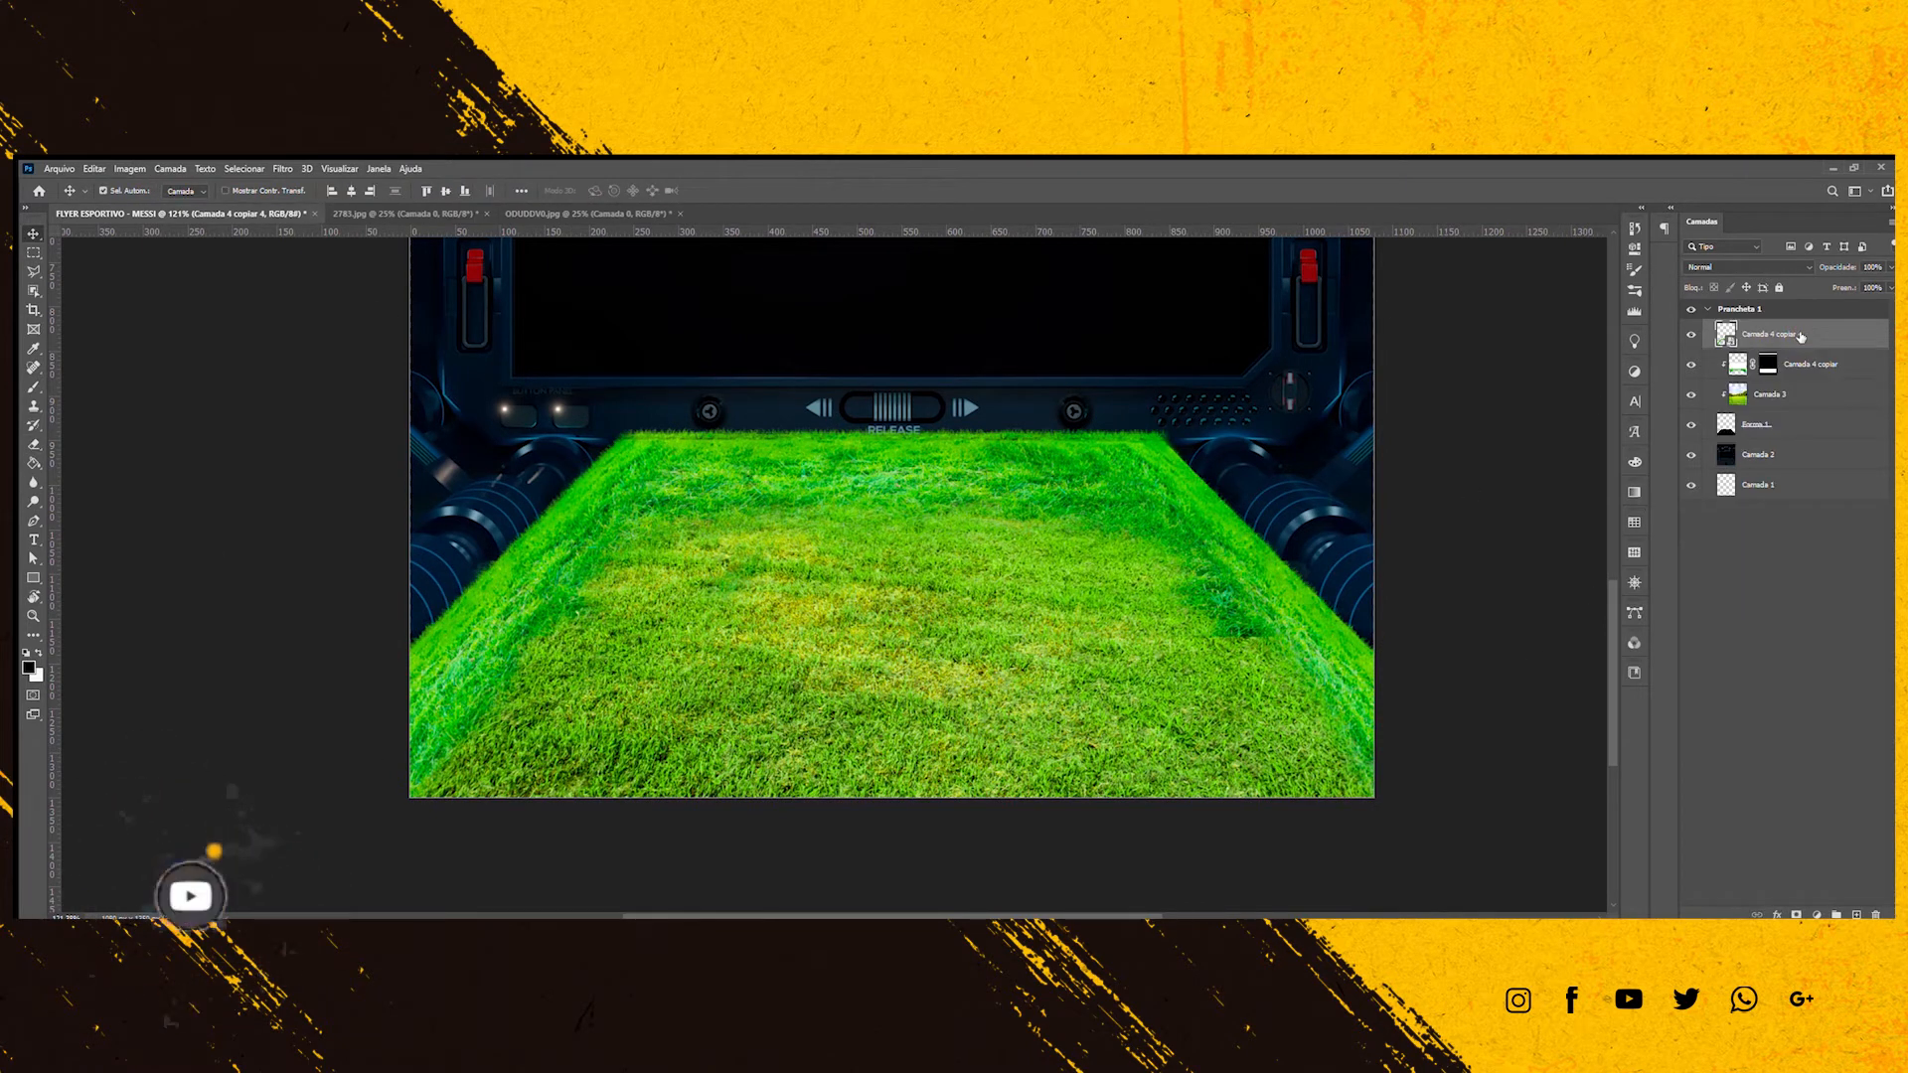
# Apply a Color Balance smart filter to the combined grass object and compare the image with it off and on.
pyautogui.press('i')
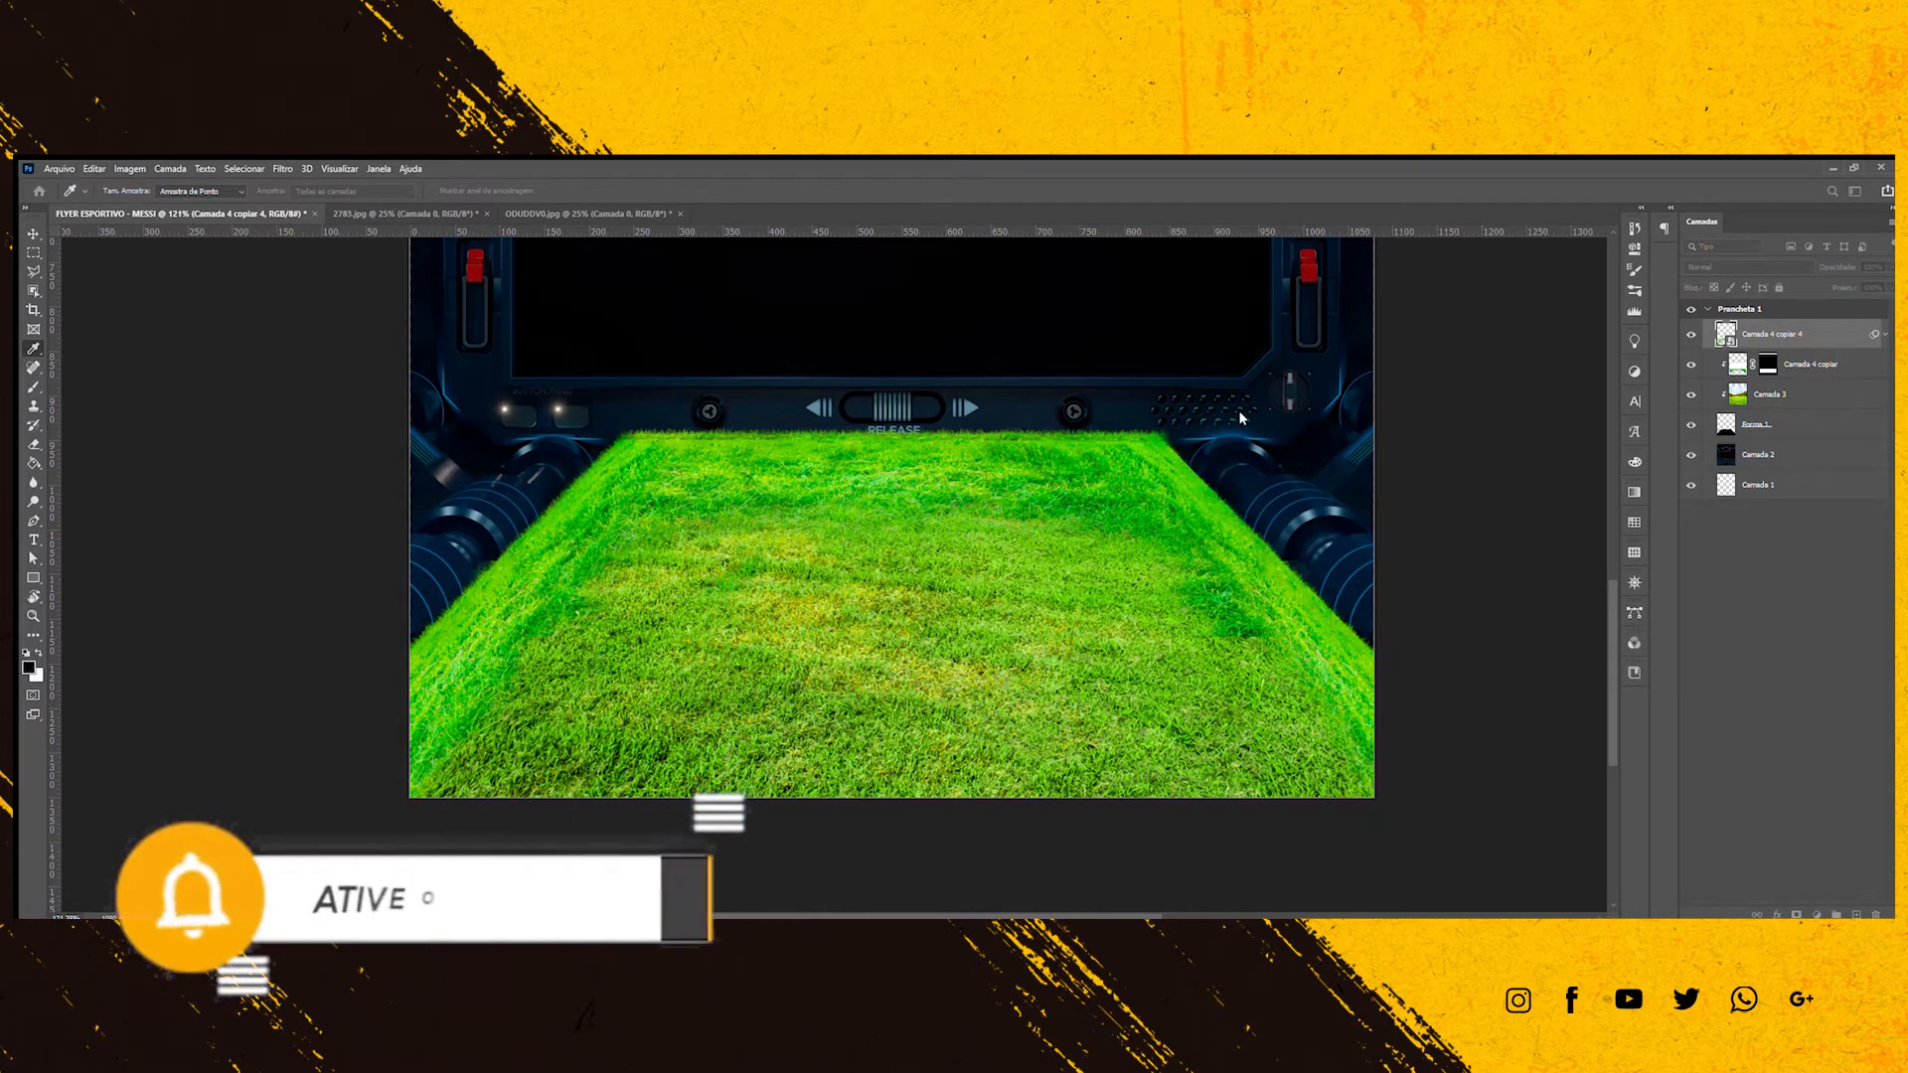
pyautogui.press('Return')
pyautogui.click(1733, 363)
pyautogui.click(1733, 364)
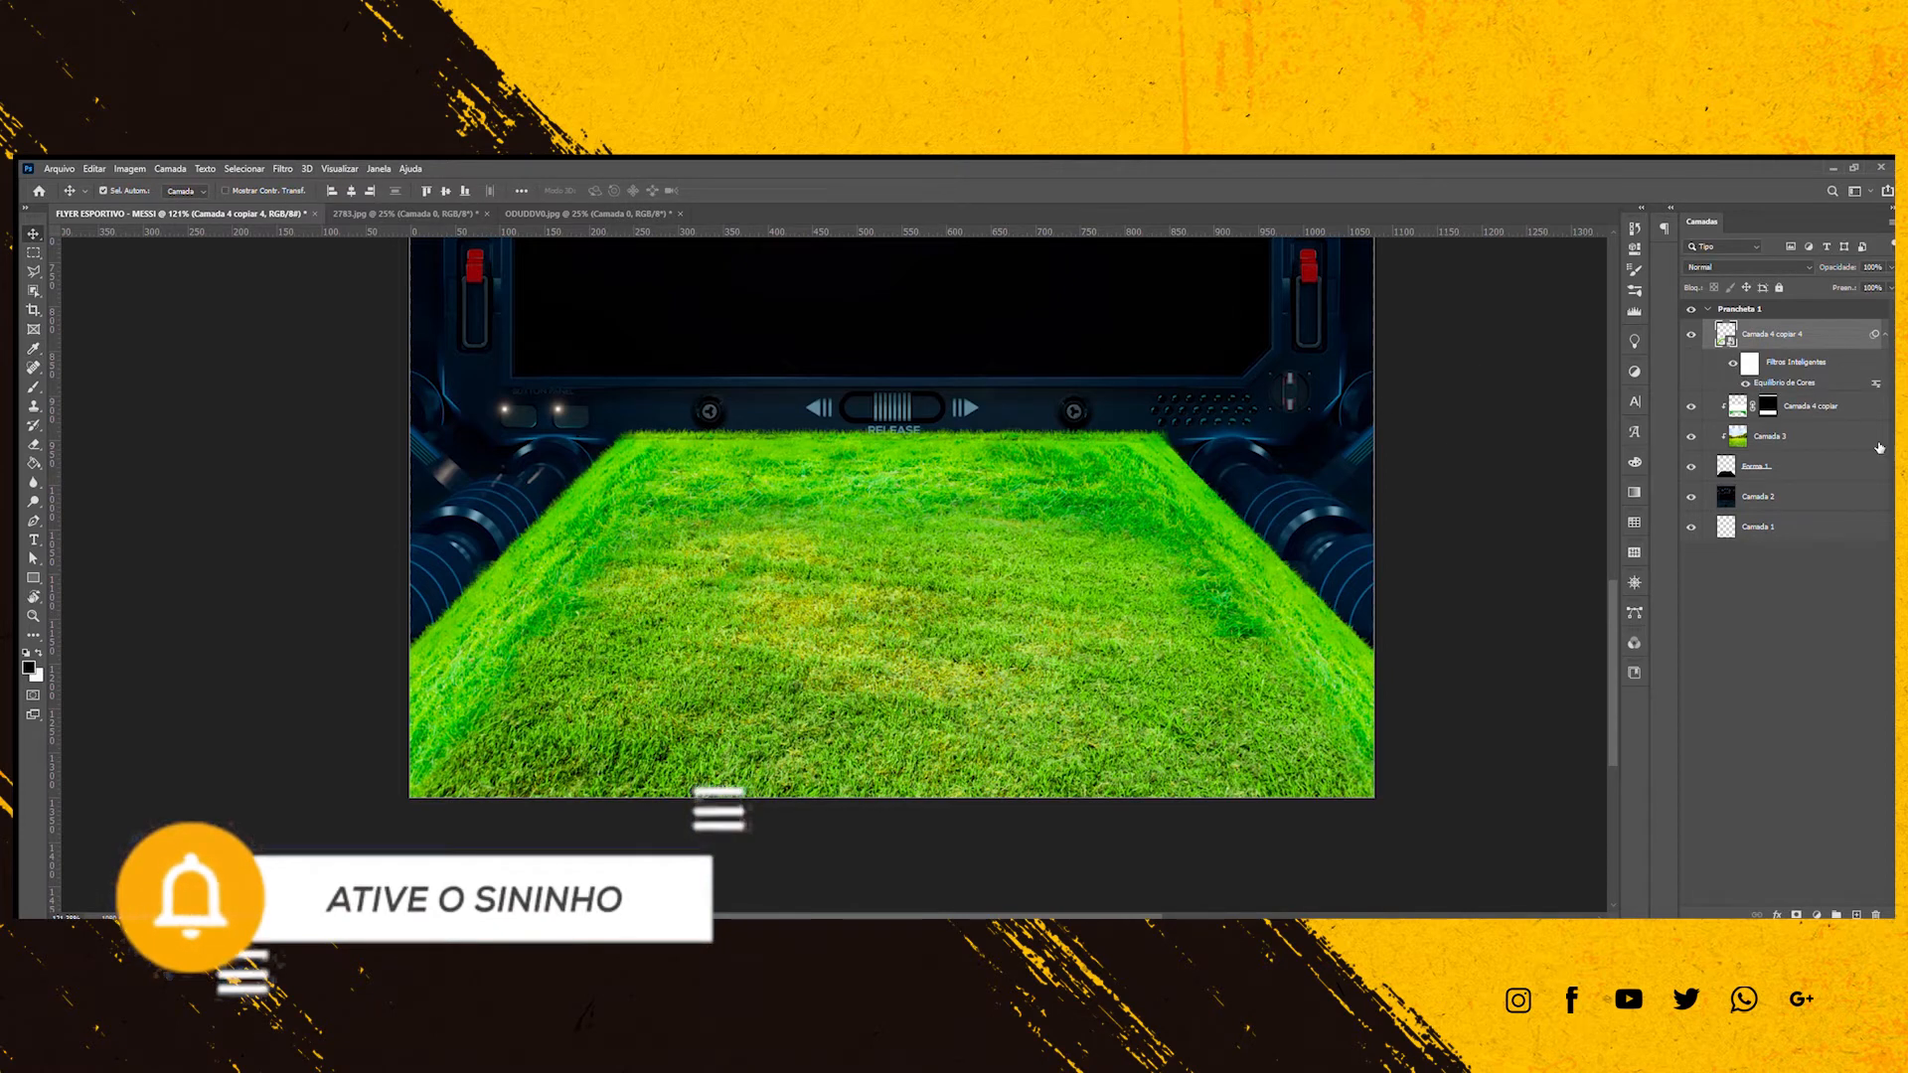
pyautogui.click(1885, 335)
# Group all the grass layers together with the floor shape and name the group GRAMADO.
pyautogui.click(1794, 425)
pyautogui.keyDown('shift'); pyautogui.click(1803, 364); pyautogui.keyUp('shift')
pyautogui.keyDown('shift'); pyautogui.click(1798, 335); pyautogui.keyUp('shift')
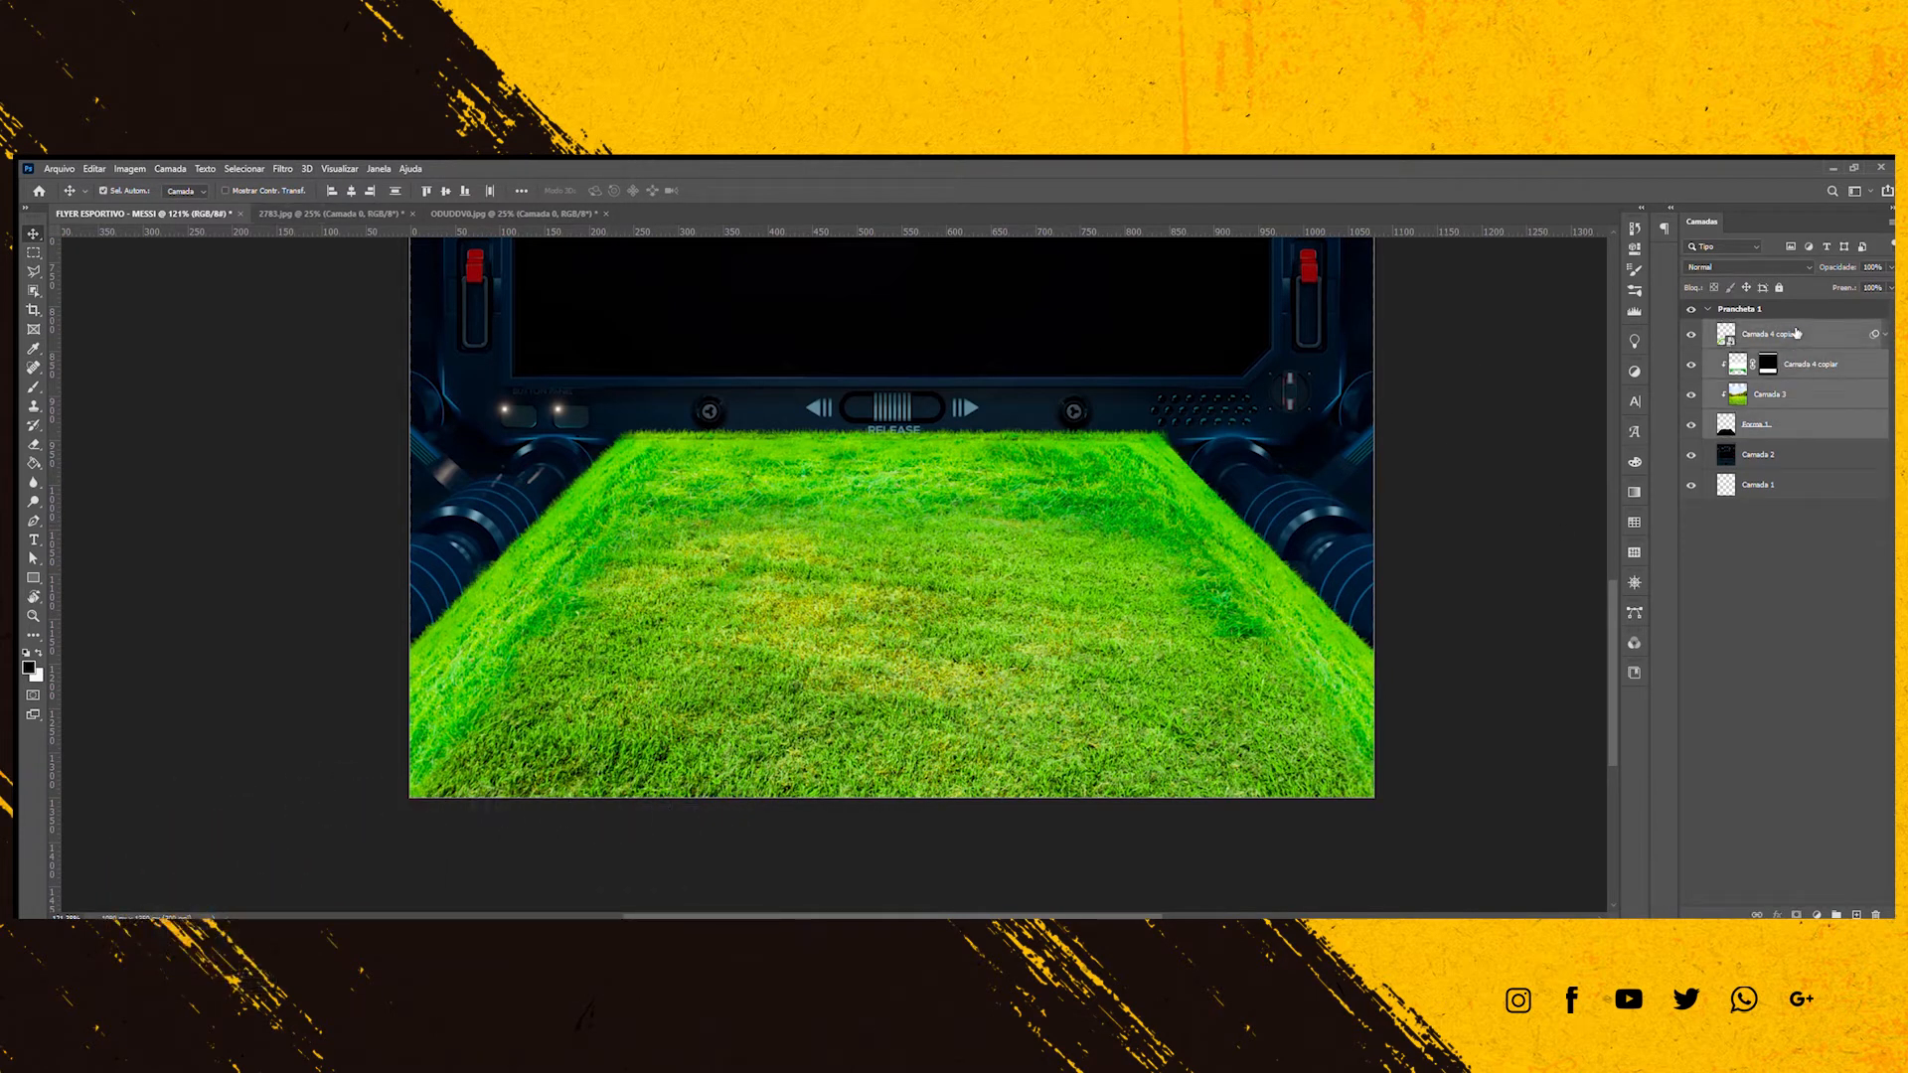
pyautogui.hotkey('ctrl', 'g')
pyautogui.doubleClick(1774, 328)
pyautogui.write('GRAMADO')
pyautogui.press('Return')
pyautogui.scroll(-3, 855, 497)
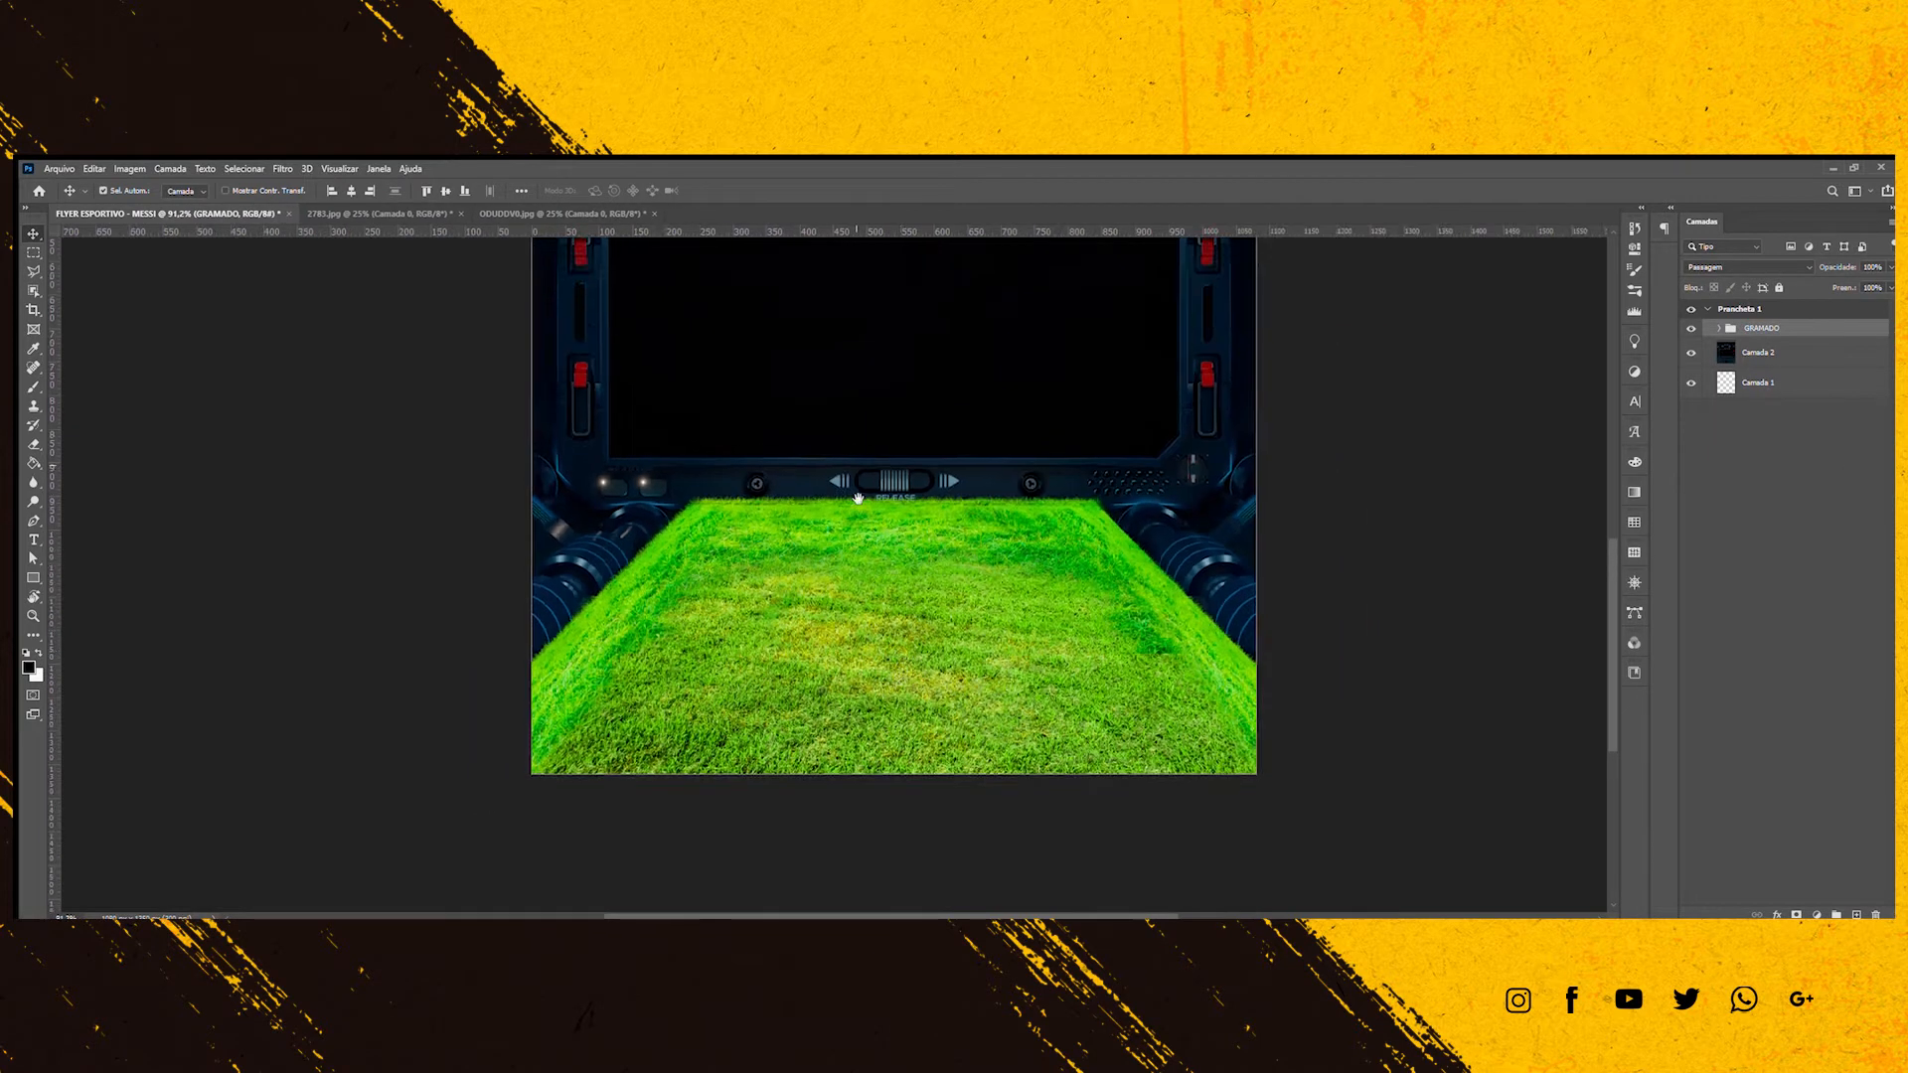
# Close the two source grass images without saving them.
pyautogui.moveTo(855, 497); pyautogui.dragTo(851, 587)
pyautogui.scroll(3, 855, 571)
pyautogui.scroll(-4, 873, 527)
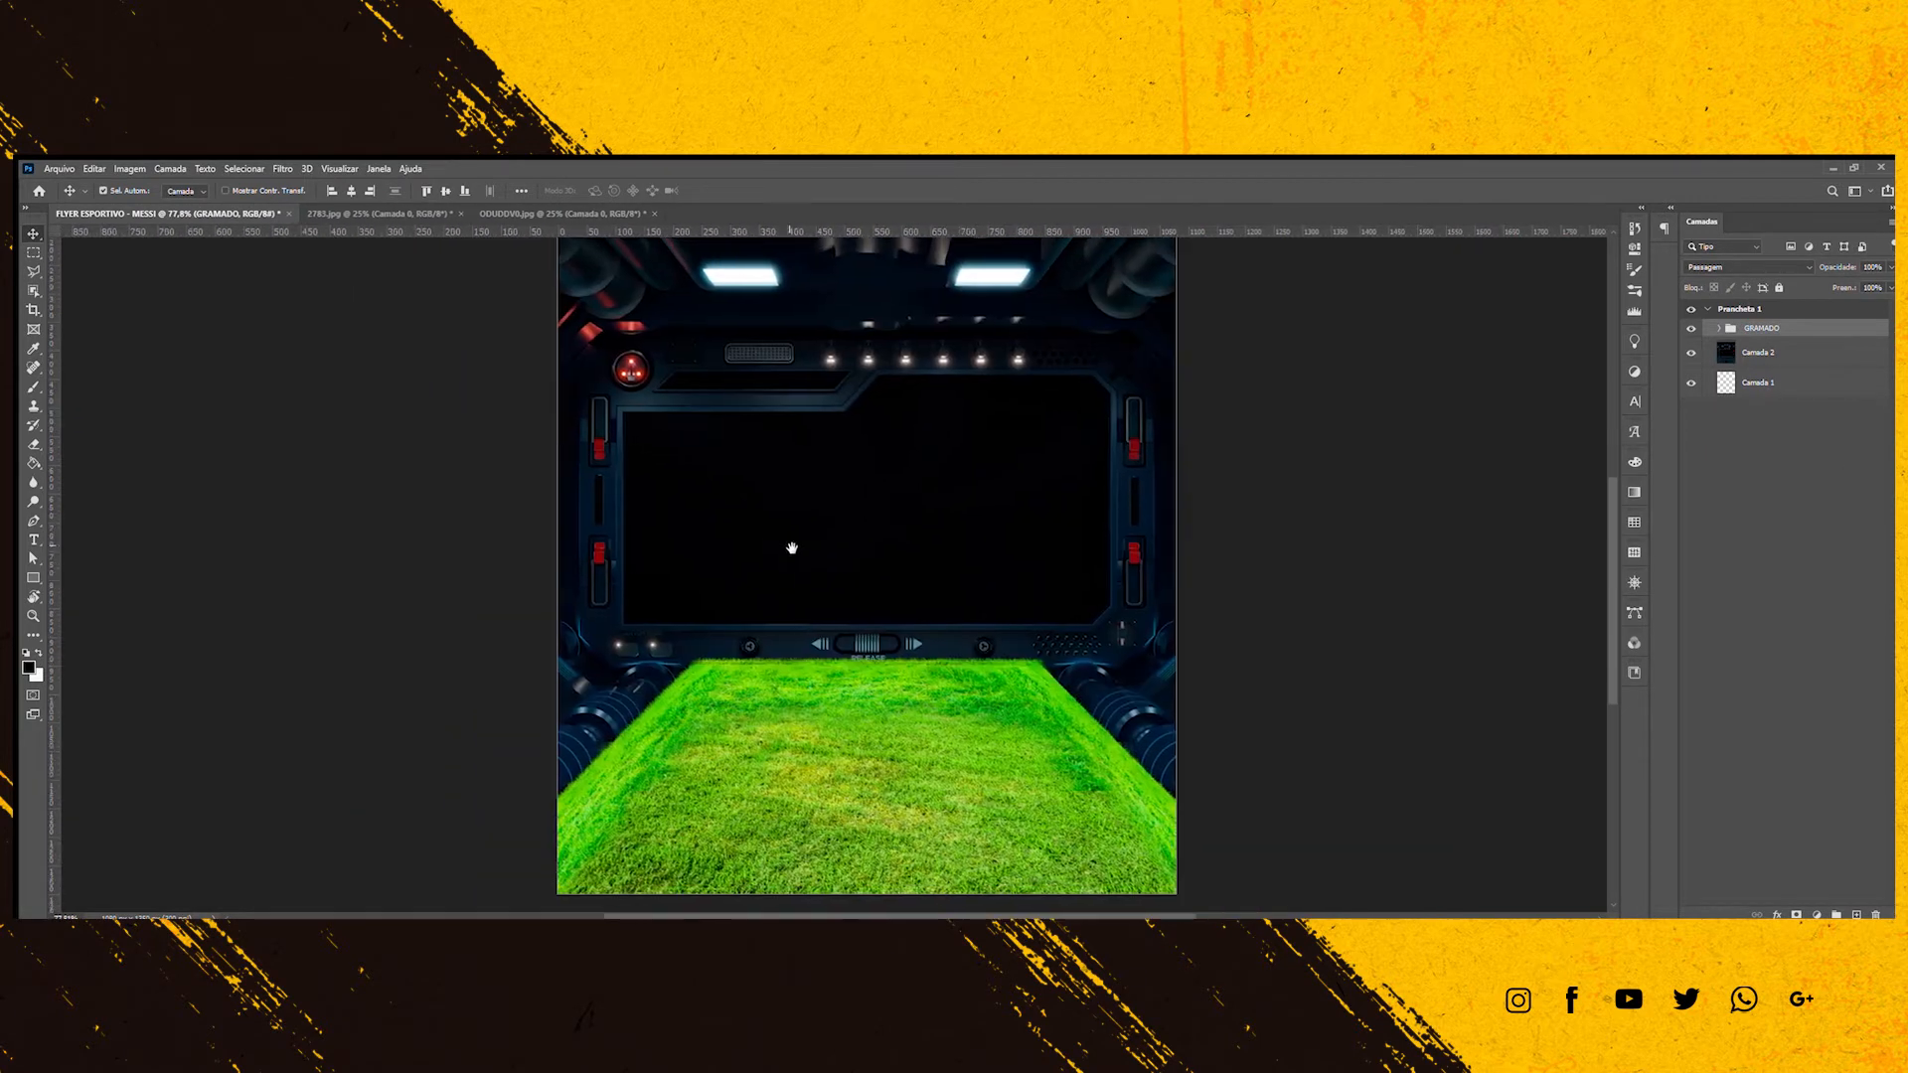
pyautogui.click(460, 213)
pyautogui.click(957, 546)
pyautogui.click(483, 214)
pyautogui.click(956, 546)
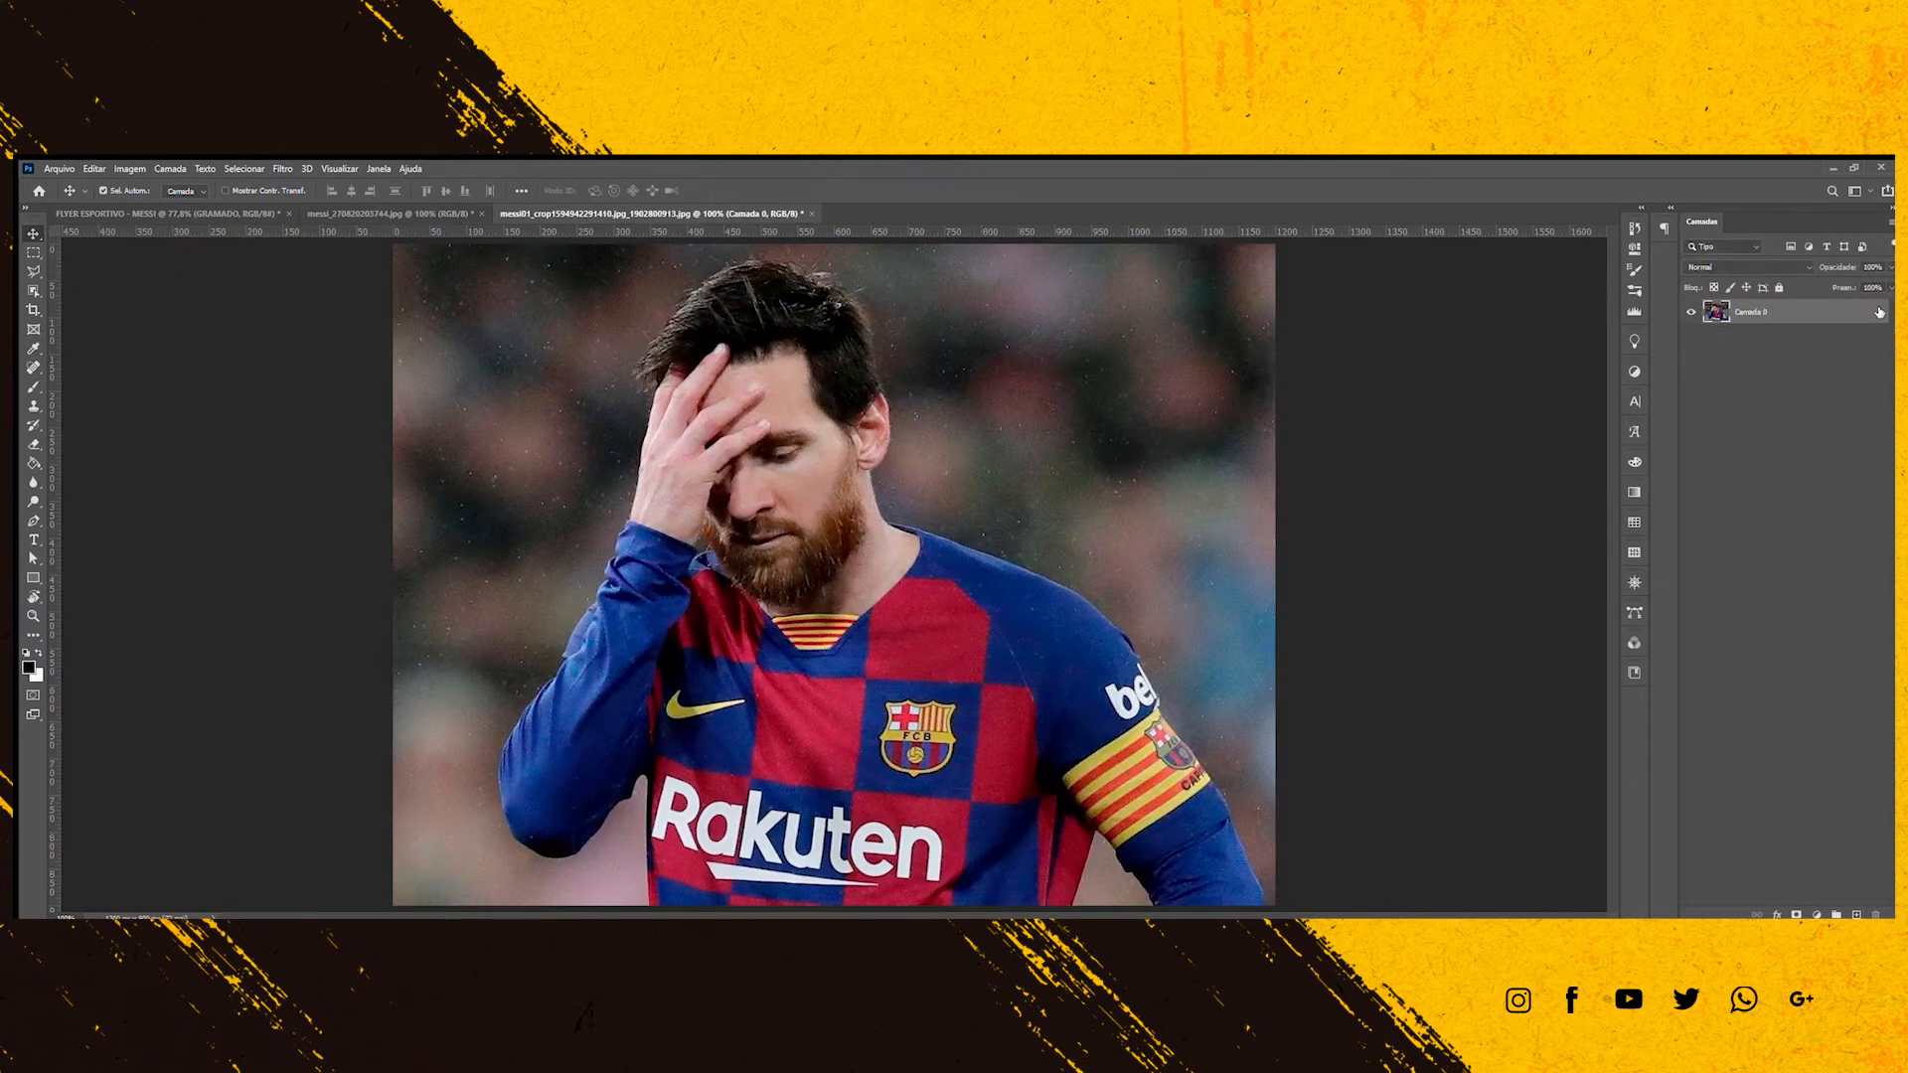
# Bring the close-up photo of Messi covering his face into the flyer, scale it over the panel's left half and close its file.
pyautogui.moveTo(864, 663); pyautogui.dragTo(978, 638)
pyautogui.hotkey('ctrl', 't')
pyautogui.moveTo(1261, 841); pyautogui.dragTo(966, 622)
pyautogui.moveTo(835, 517); pyautogui.dragTo(847, 585)
pyautogui.press('Return')
pyautogui.click(651, 214)
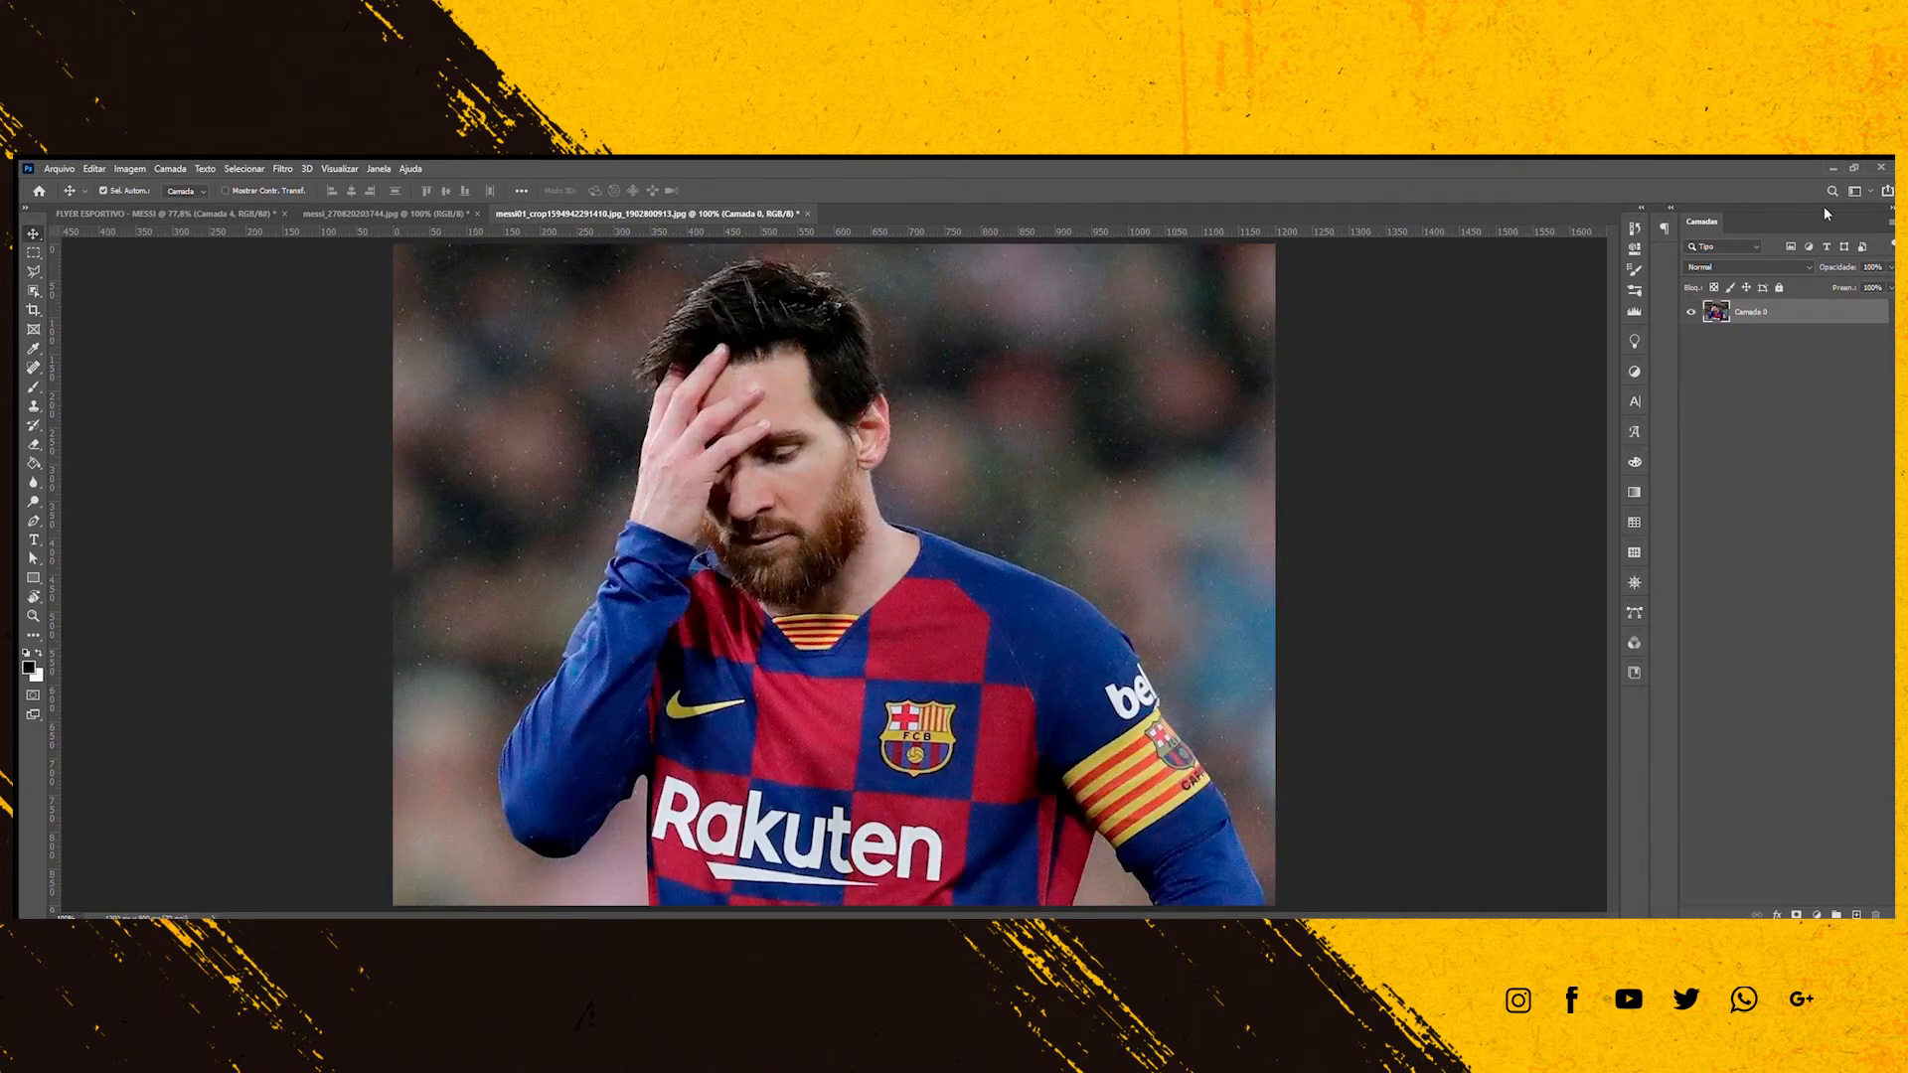
pyautogui.hotkey('ctrl', 'w')
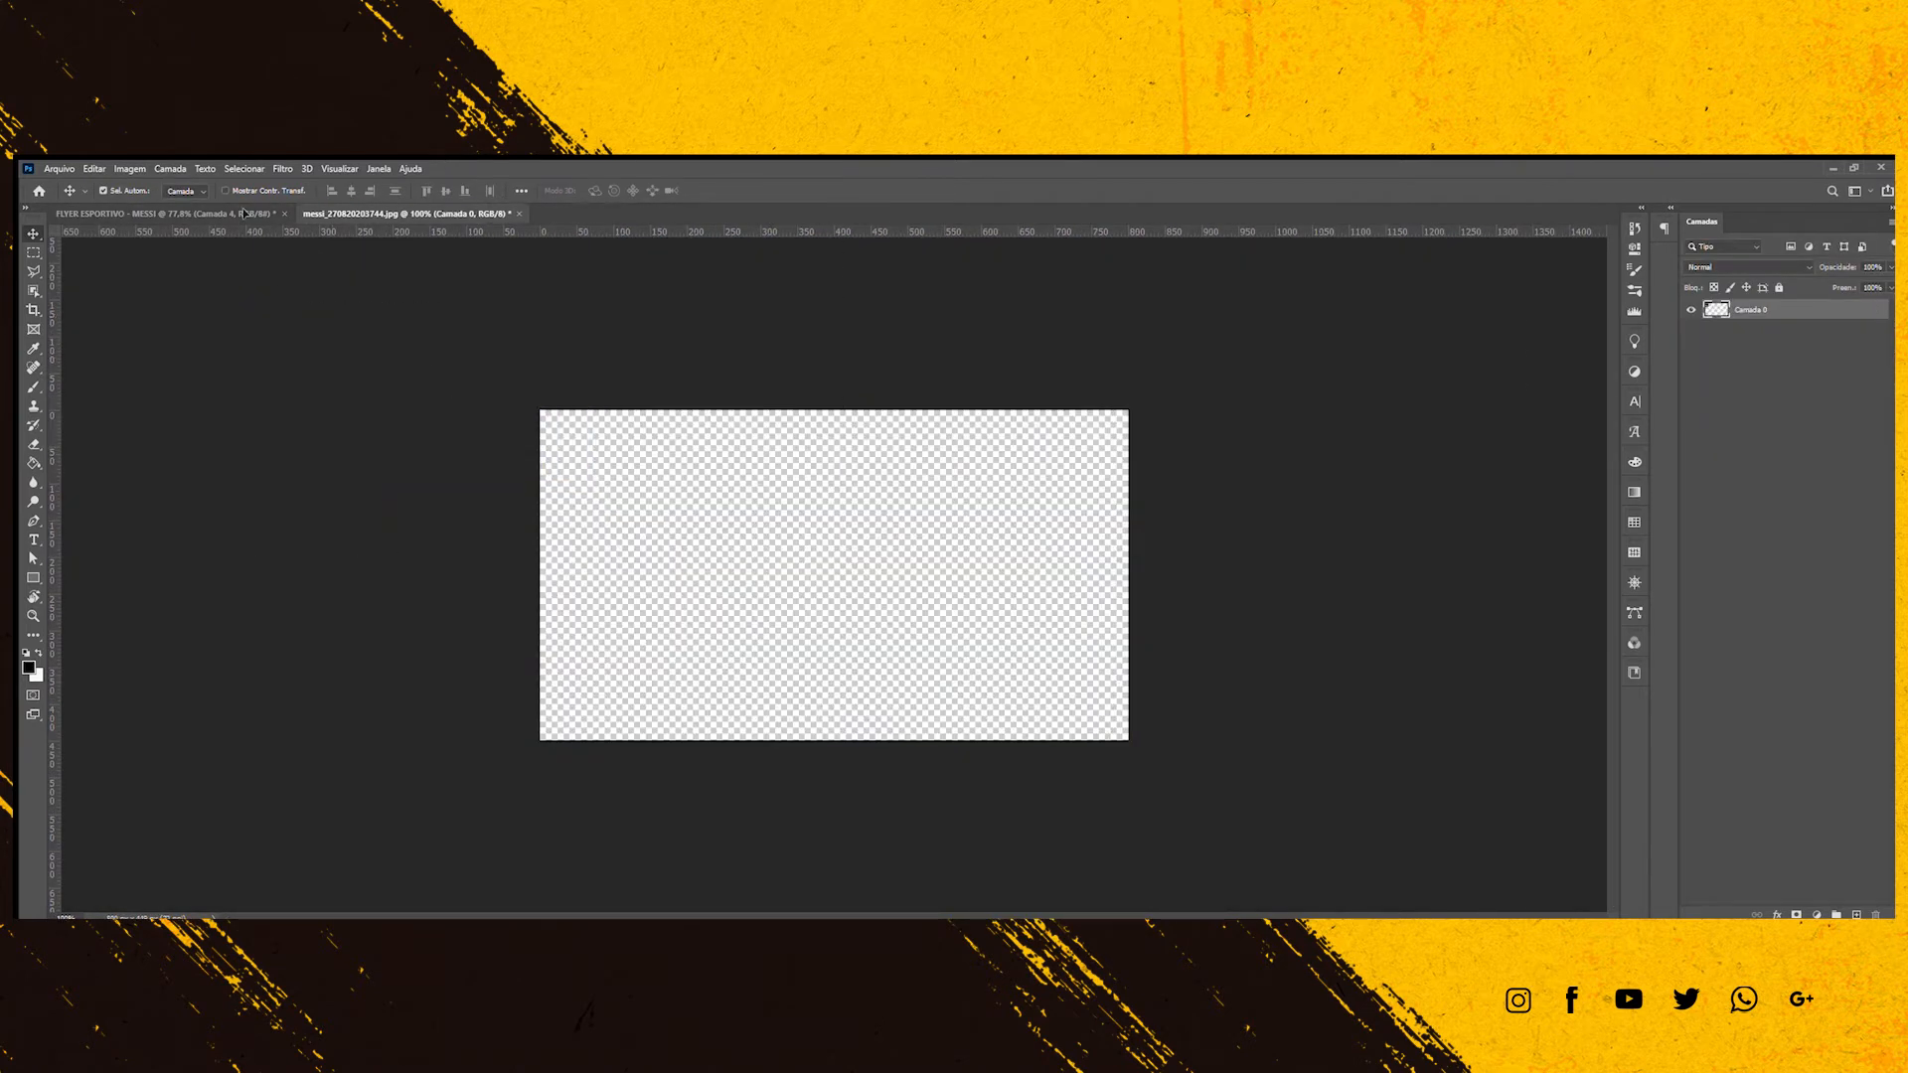
# Add the photo of Messi seen from behind to the panel's right half, enlarge it slightly and adjust the close-up's position.
pyautogui.hotkey('ctrl', 'Tab')
pyautogui.hotkey('ctrl', 'v')
pyautogui.moveTo(839, 564); pyautogui.dragTo(951, 505)
pyautogui.hotkey('ctrl', 't')
pyautogui.moveTo(1207, 645); pyautogui.dragTo(1228, 655)
pyautogui.moveTo(994, 556); pyautogui.dragTo(983, 552)
pyautogui.press('Return')
pyautogui.click(708, 561)
pyautogui.moveTo(708, 561); pyautogui.dragTo(701, 554)
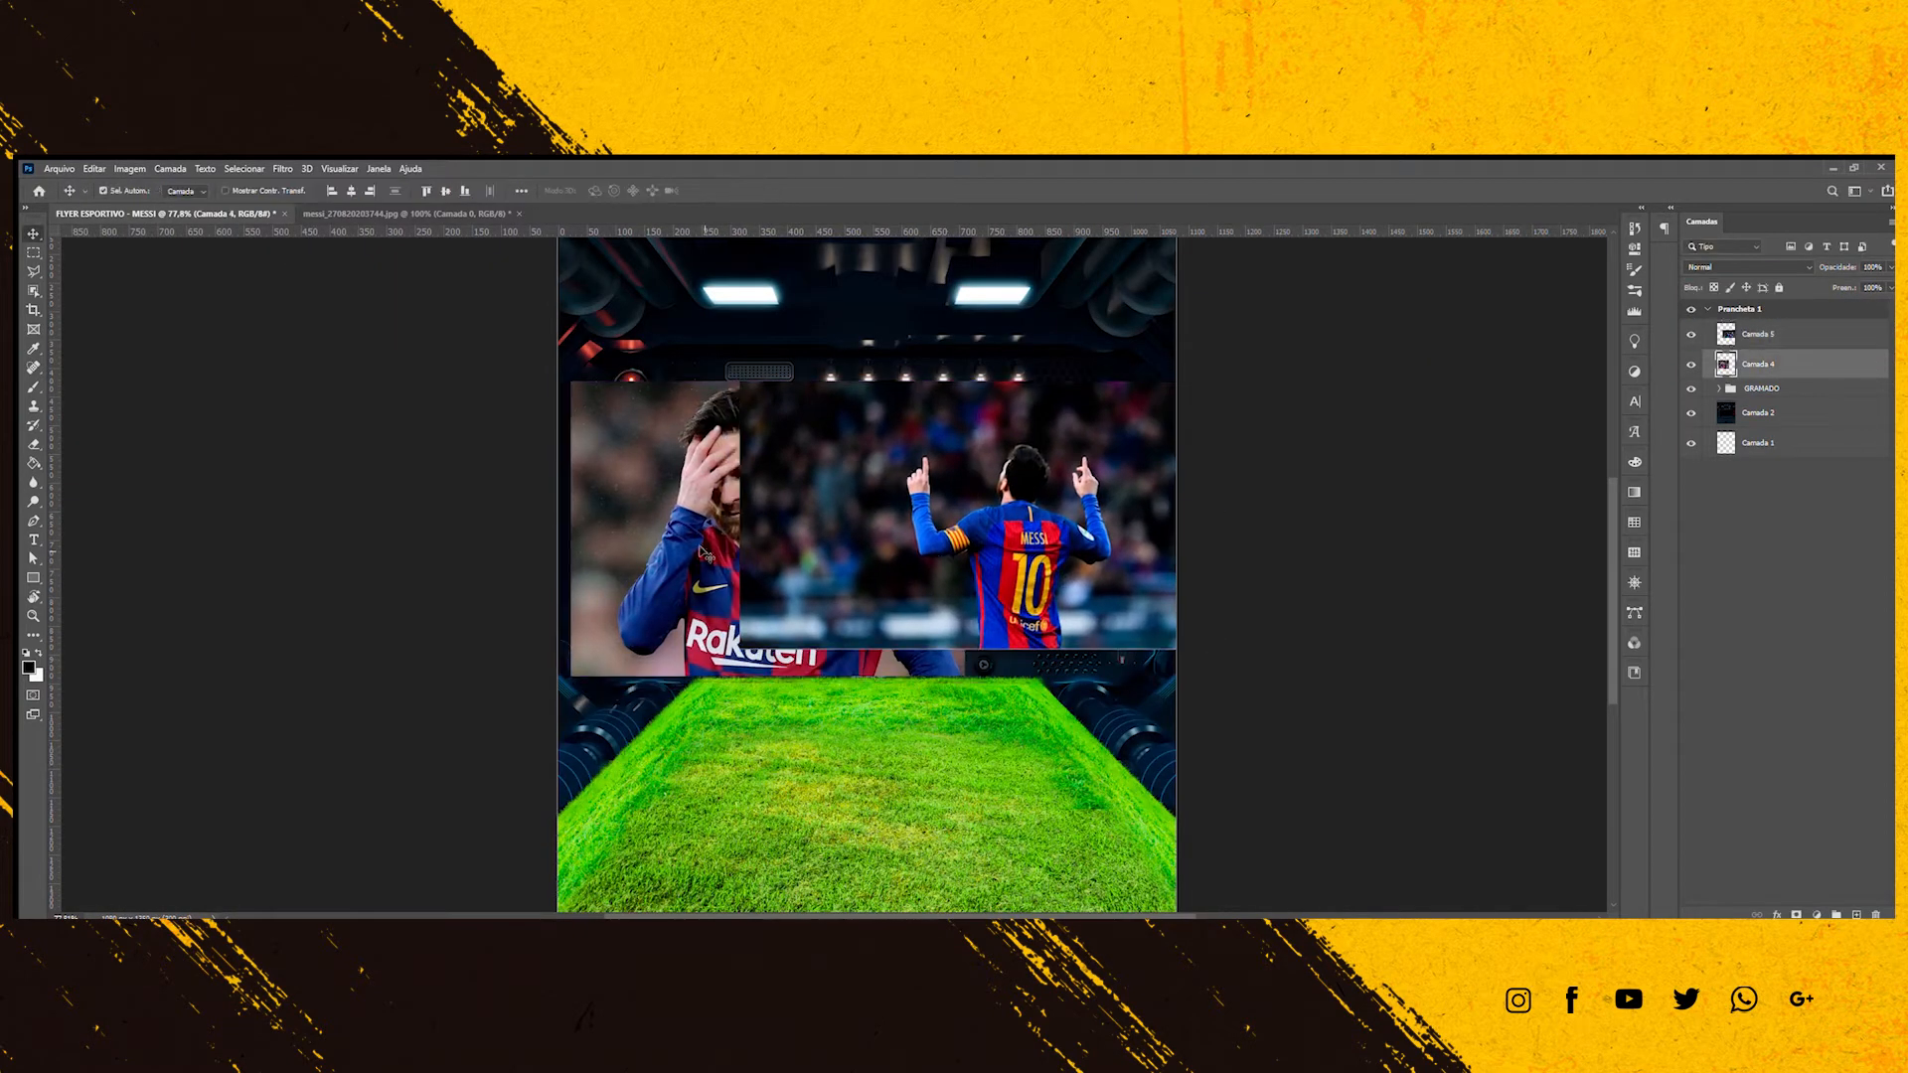
# Group the two Messi photos and hide the group to expose the black panel screen.
pyautogui.moveTo(1752, 335); pyautogui.dragTo(1751, 333)
pyautogui.keyDown('ctrl'); pyautogui.click(1757, 365); pyautogui.keyUp('ctrl')
pyautogui.hotkey('ctrl', 'g')
pyautogui.click(1691, 329)
pyautogui.scroll(3, 894, 490)
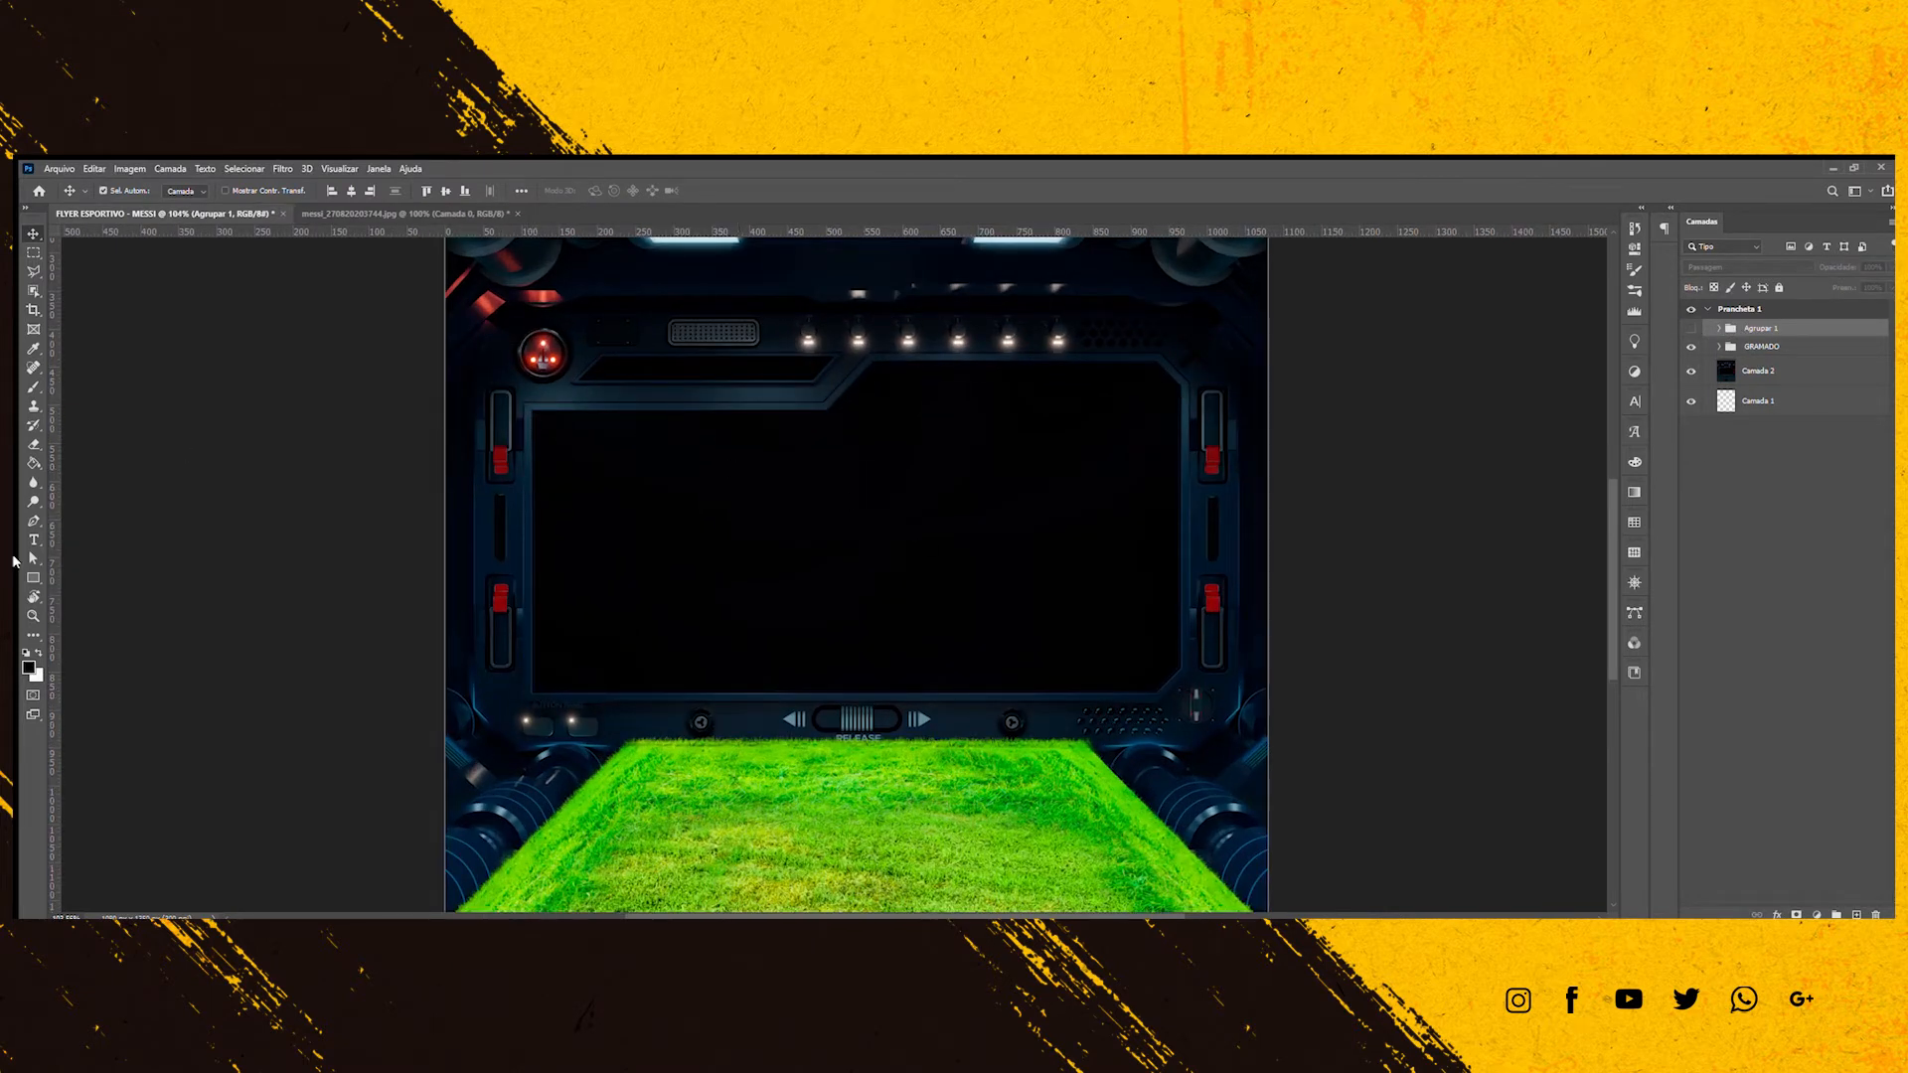
pyautogui.click(33, 520)
pyautogui.click(532, 410)
pyautogui.click(531, 693)
pyautogui.click(1180, 386)
pyautogui.press('5')
pyautogui.click(1158, 362)
pyautogui.click(875, 361)
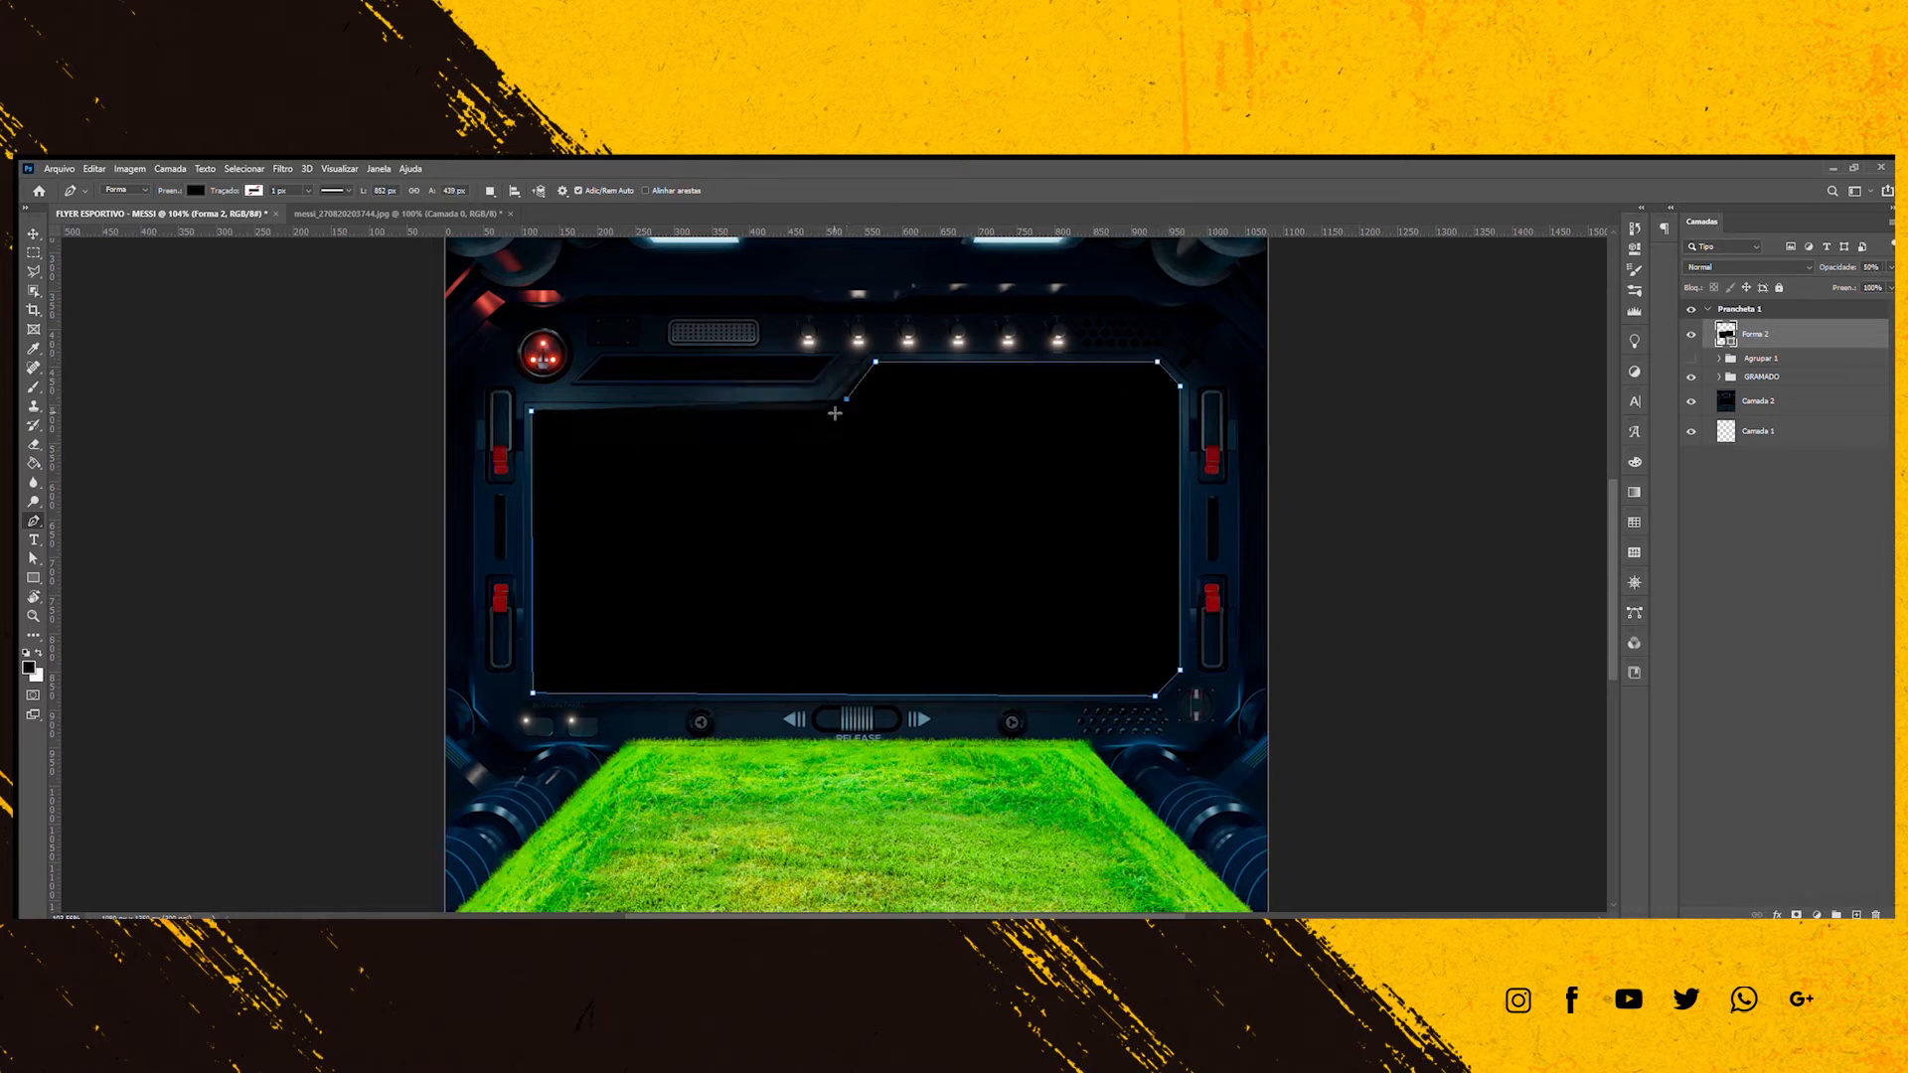
pyautogui.press('v')
pyautogui.press('Delete')
# Trace the panel screen with the Pen tool at 50% opacity, close the shape, restore it to 100% opacity and fill it black.
pyautogui.press('p')
pyautogui.click(532, 408)
pyautogui.click(1159, 694)
pyautogui.click(1180, 670)
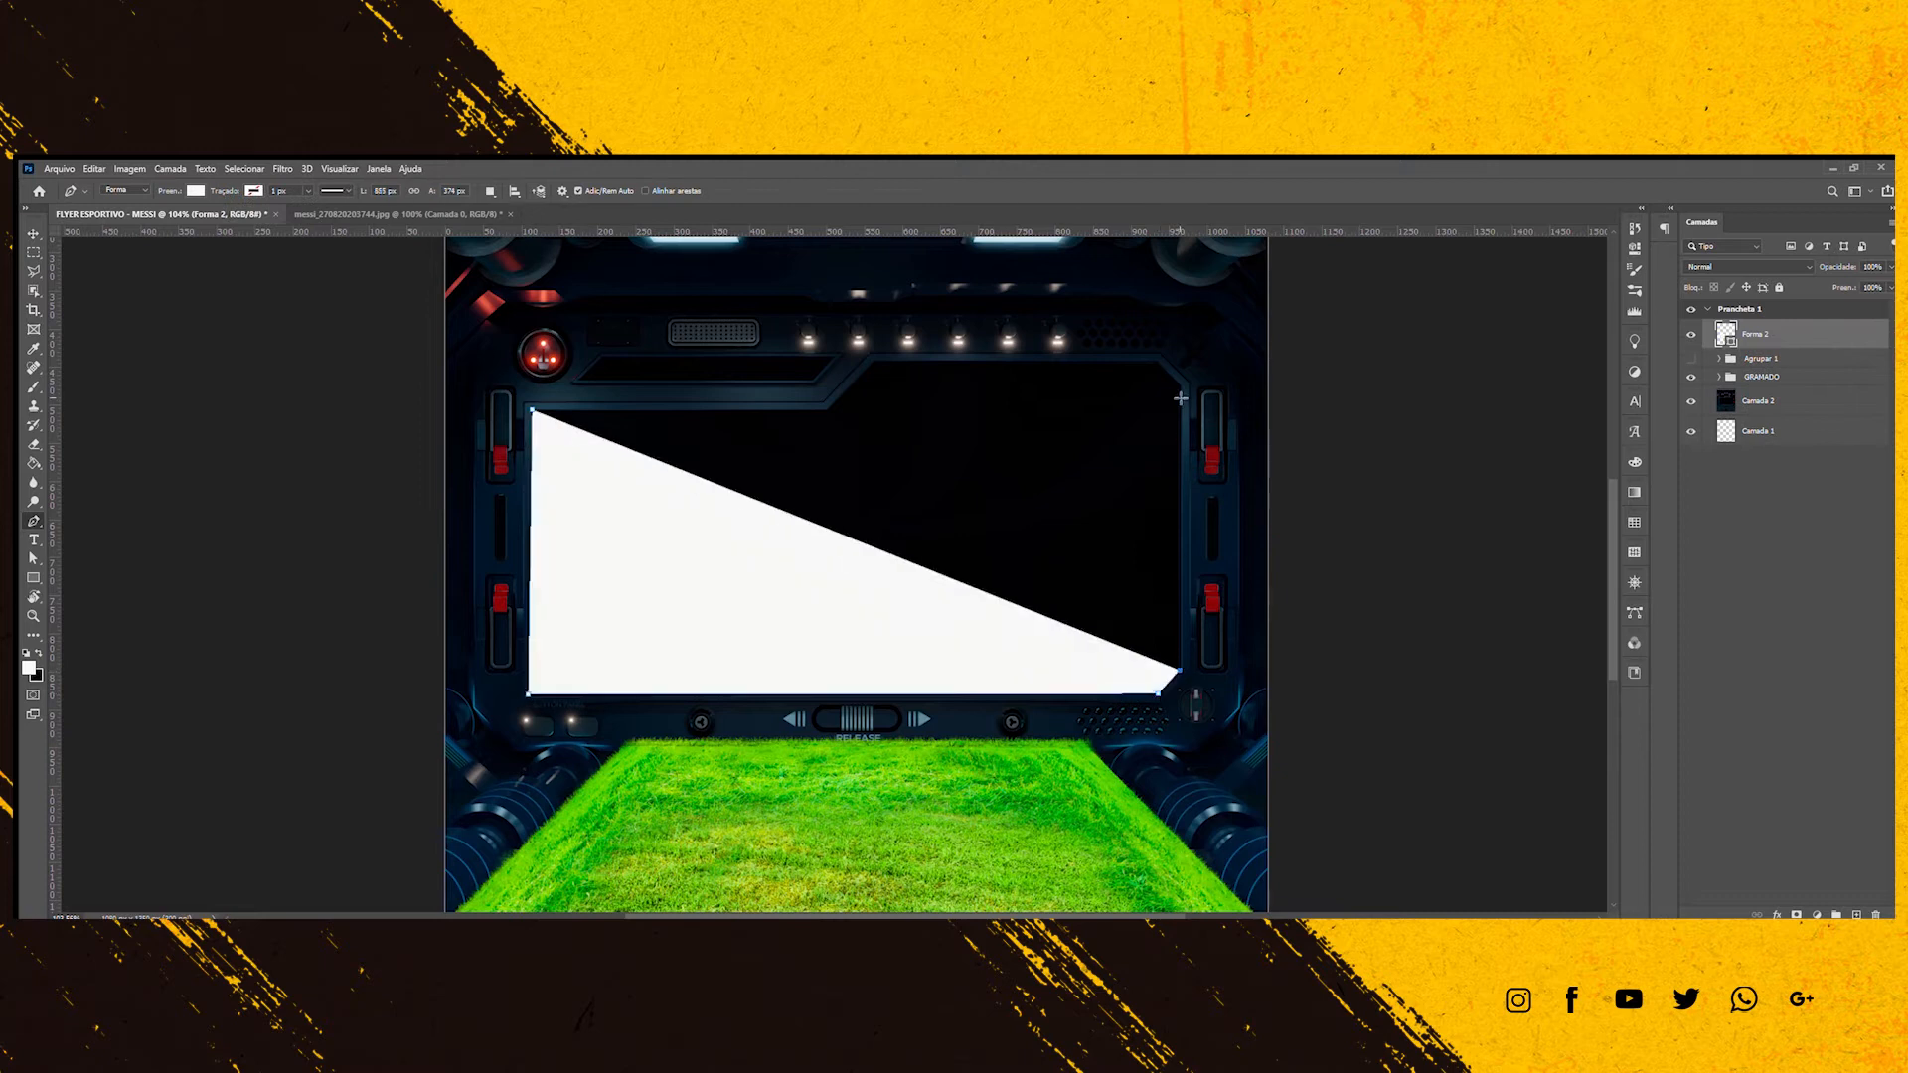
pyautogui.click(1180, 387)
pyautogui.click(1155, 361)
pyautogui.click(873, 361)
pyautogui.press('5')
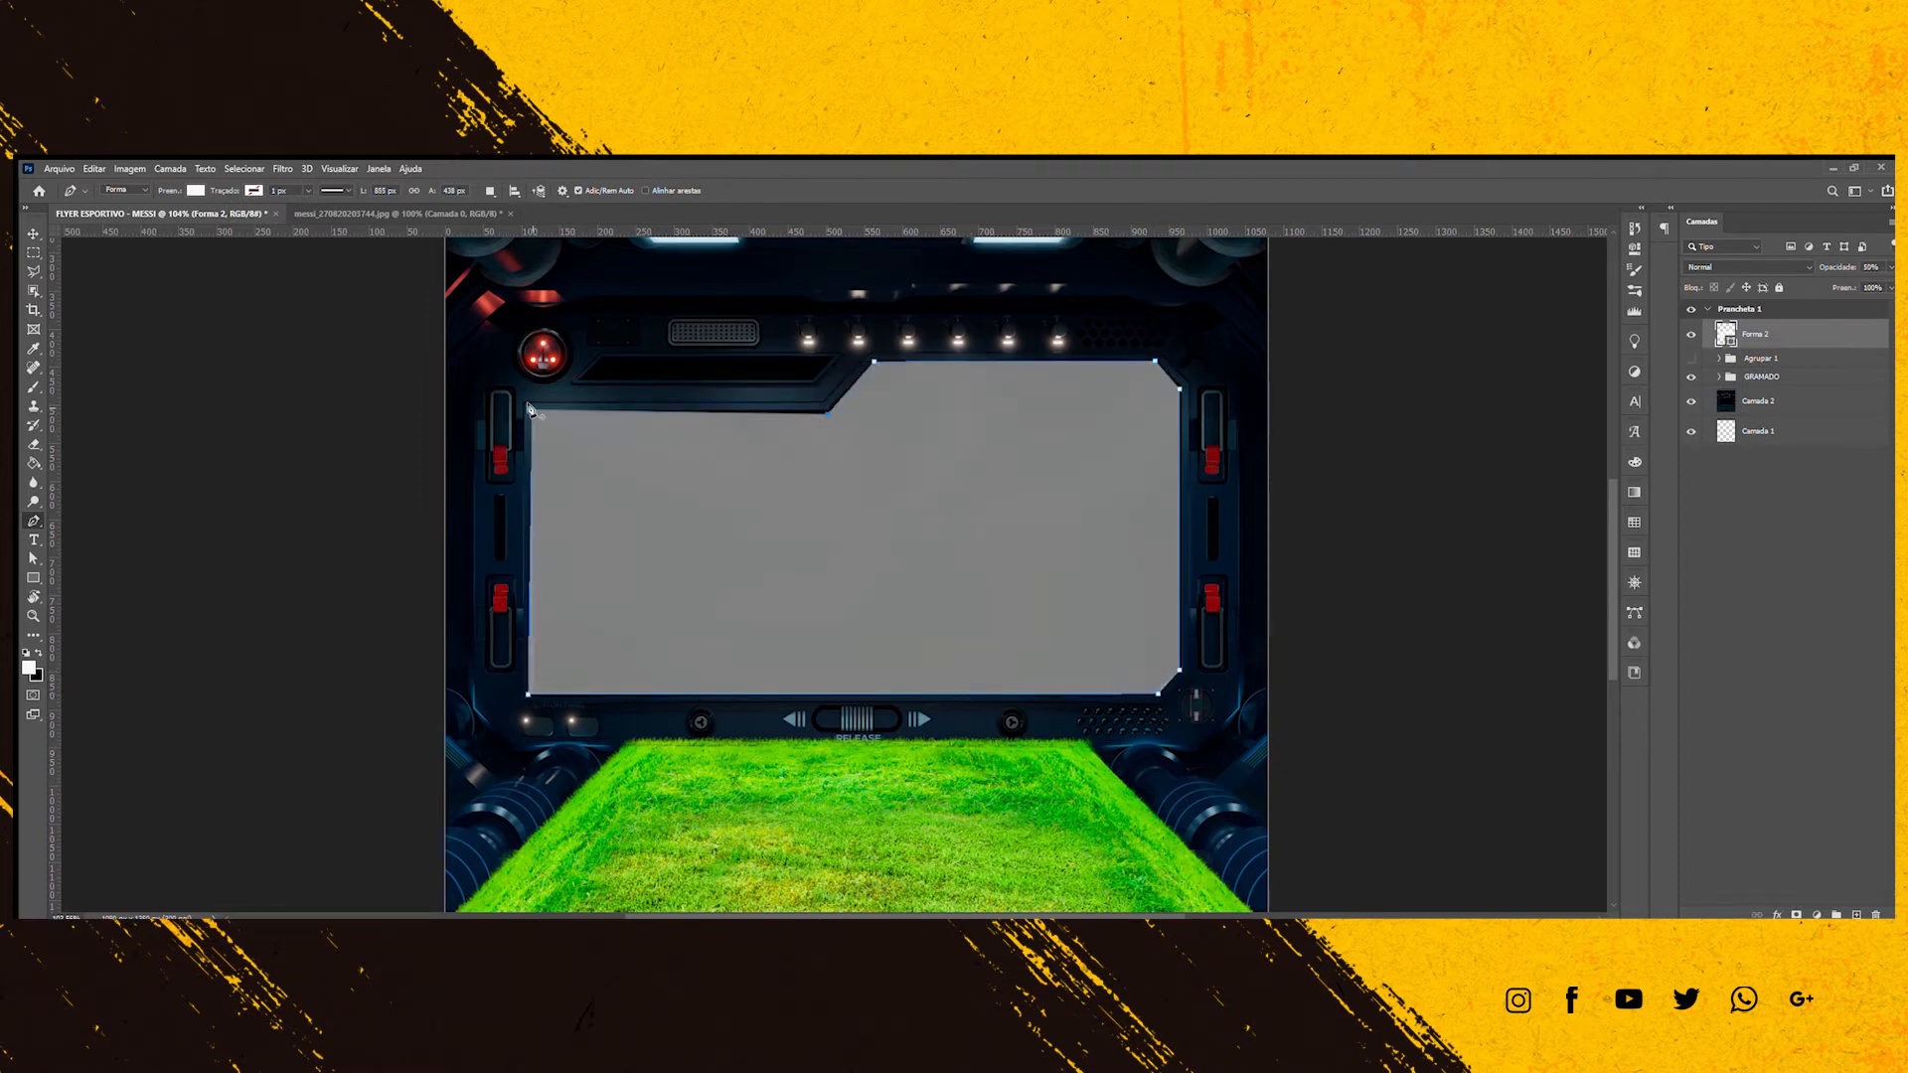
pyautogui.click(831, 410)
pyautogui.press('0')
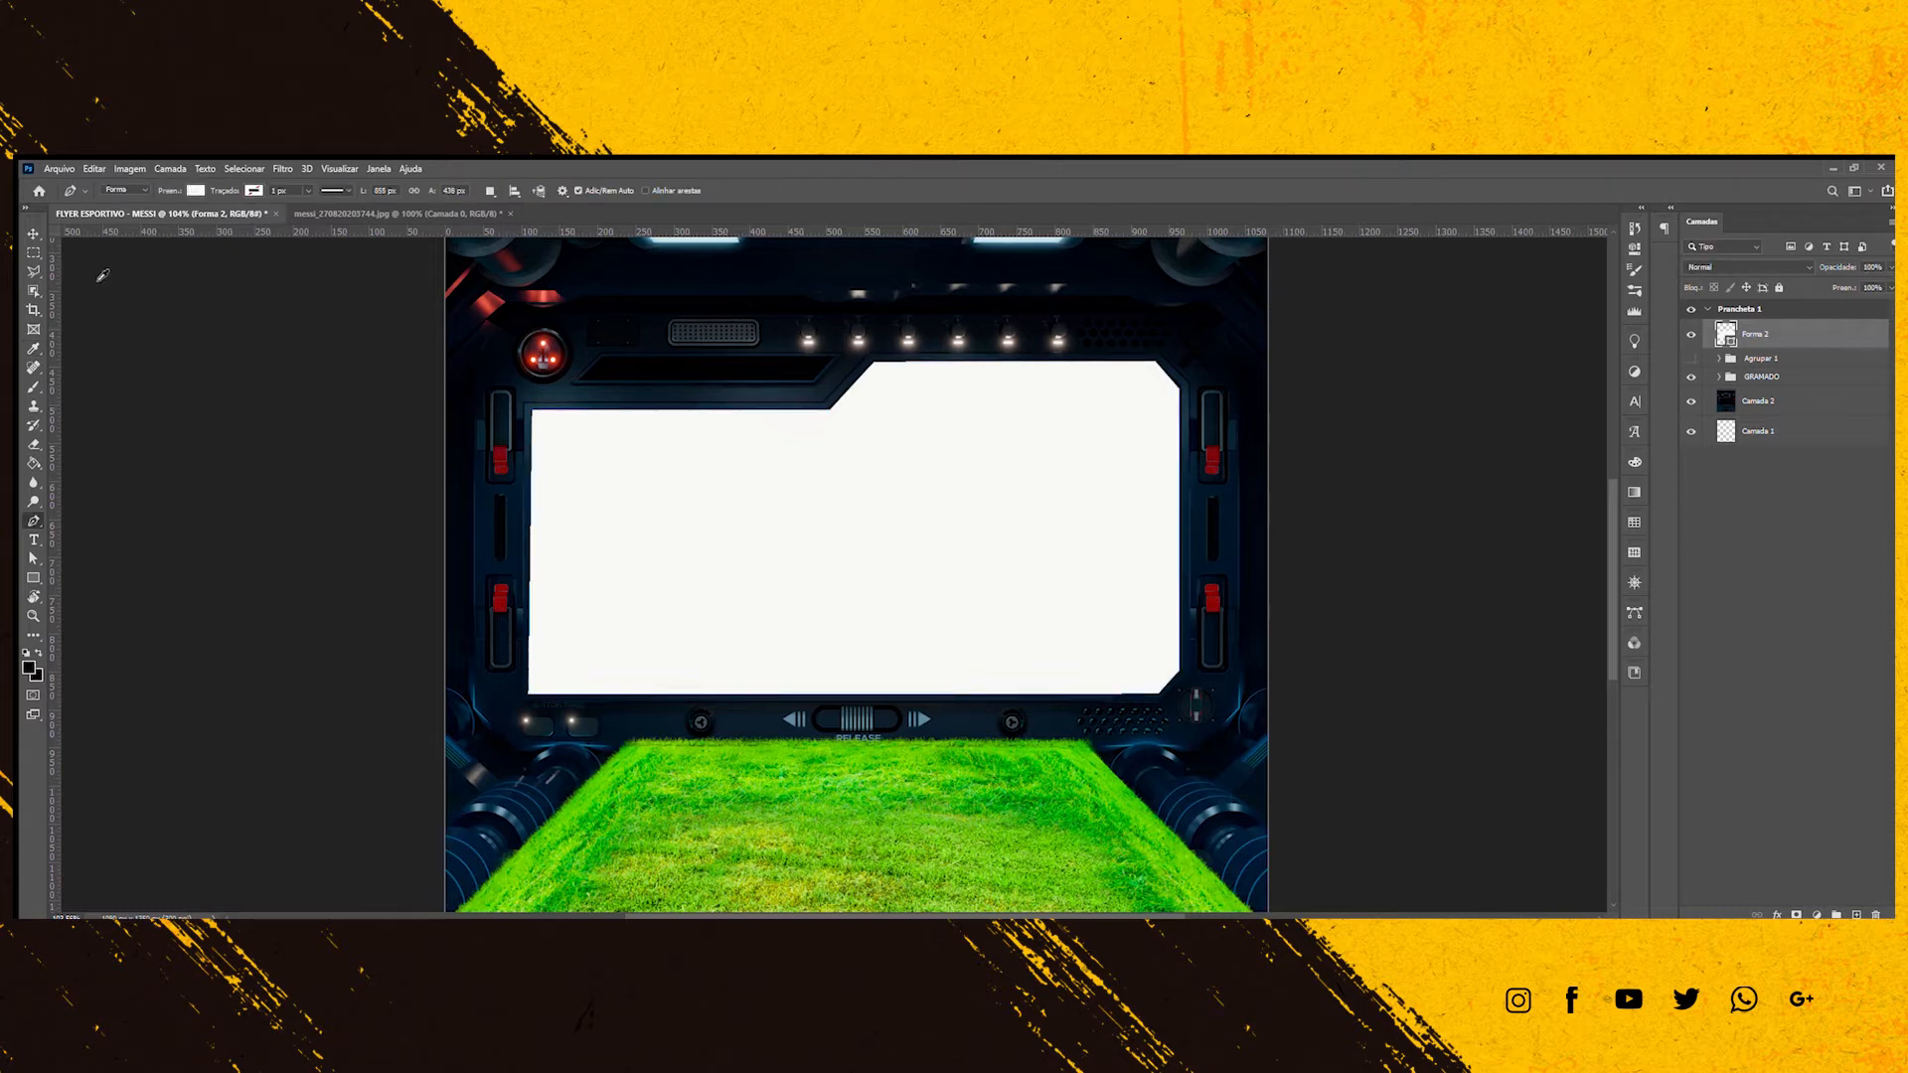
pyautogui.hotkey('alt', 'BackSpace')
# Show the photo group and move the panel screen shape into it together with the two Messi photos.
pyautogui.press('v')
pyautogui.click(1718, 358)
pyautogui.click(1692, 359)
pyautogui.moveTo(1755, 336); pyautogui.dragTo(1761, 424)
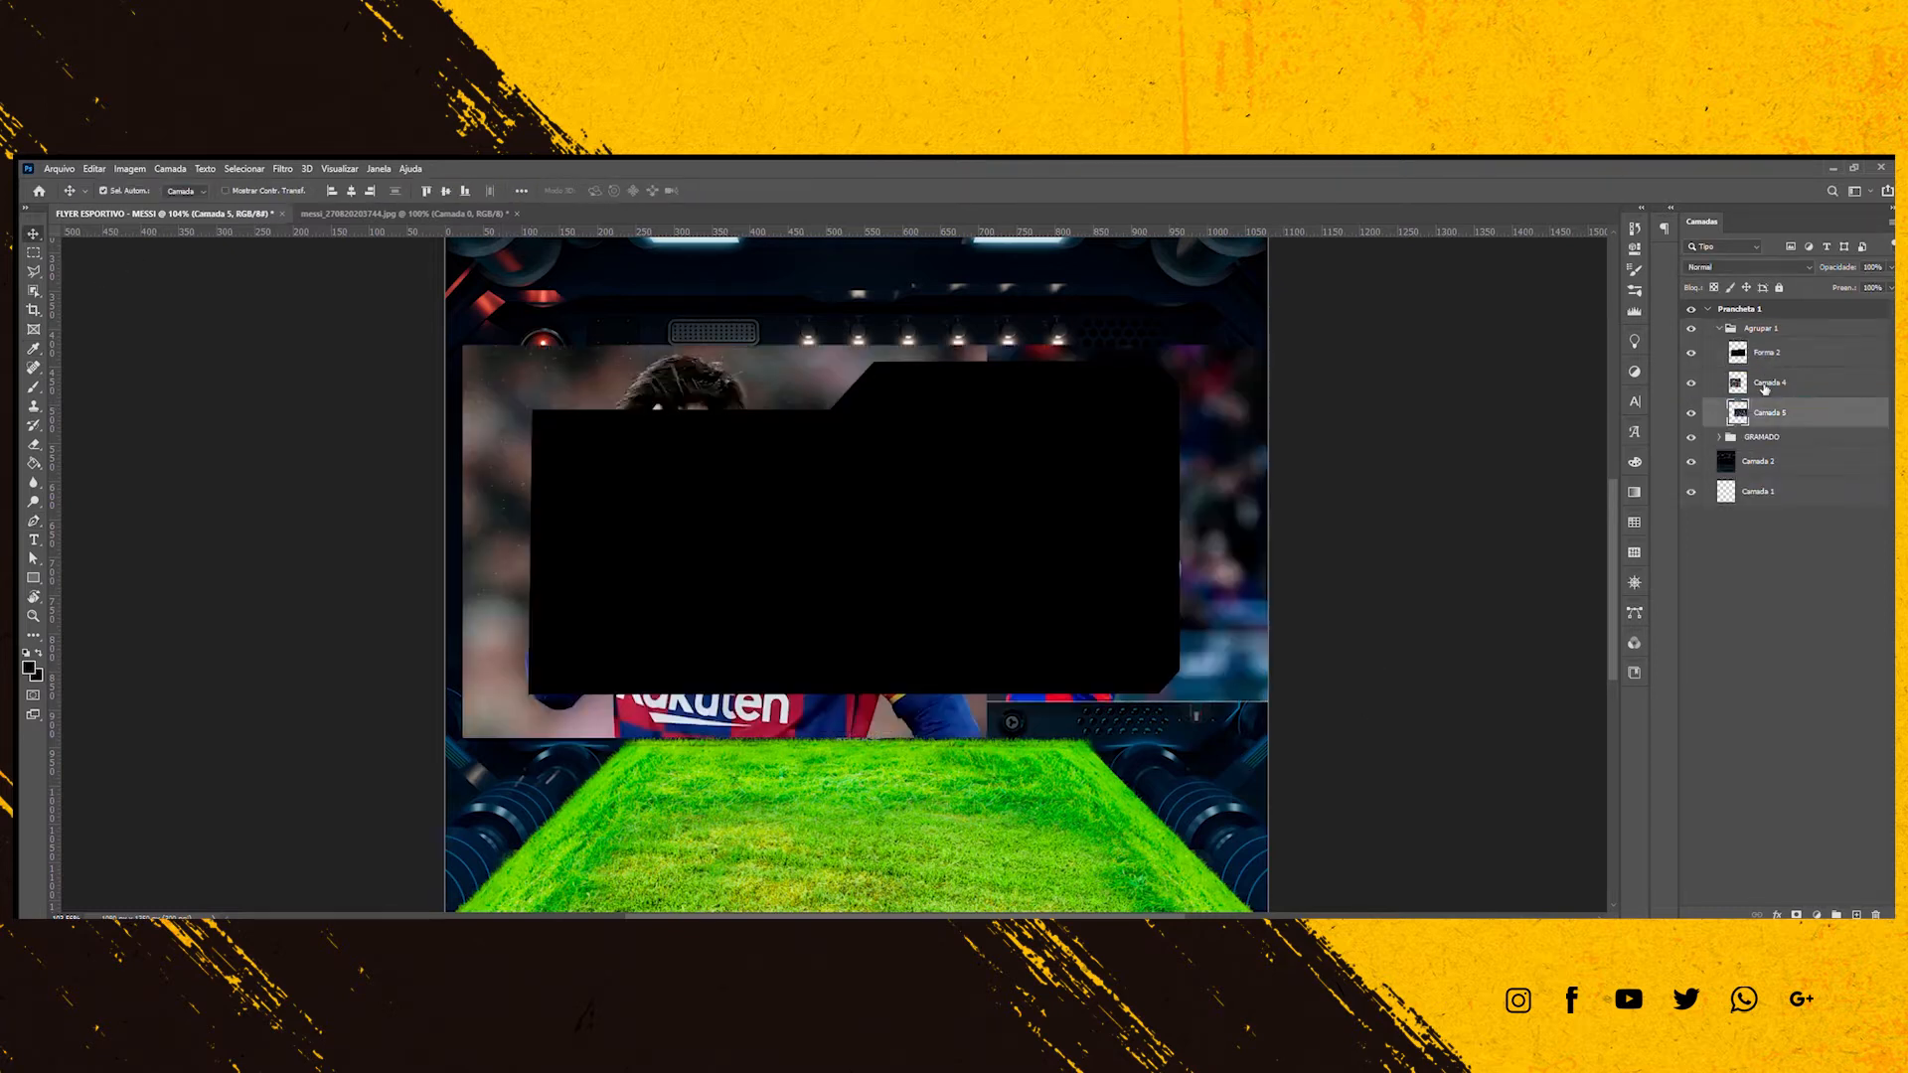
# Place the panel screen shape beneath the two Messi photos and clip both photos to it, with the close-up photo uppermost.
pyautogui.click(1764, 384)
pyautogui.keyDown('shift'); pyautogui.click(1767, 355); pyautogui.keyUp('shift')
pyautogui.press('w')
pyautogui.press('w')
pyautogui.press('w')
pyautogui.click(1767, 413)
pyautogui.click(836, 402)
pyautogui.click(1772, 356)
pyautogui.hotkey('ctrl', 'alt', 'g')
pyautogui.hotkey('ctrl', 'z')
pyautogui.click(1770, 383)
pyautogui.hotkey('ctrl', 'alt', 'g')
pyautogui.moveTo(1770, 353)
pyautogui.mouseDown()
pyautogui.moveTo(1769, 394)
pyautogui.moveTo(1770, 343)
pyautogui.mouseUp()
pyautogui.hotkey('ctrl', 'd')
# Scale the close-up Messi photo down and reposition it in the left half of the panel screen.
pyautogui.press('v')
pyautogui.hotkey('ctrl', 't')
pyautogui.moveTo(989, 349); pyautogui.dragTo(914, 406)
pyautogui.moveTo(785, 547)
pyautogui.mouseDown()
pyautogui.moveTo(823, 511)
pyautogui.moveTo(807, 515)
pyautogui.mouseUp()
pyautogui.press('Return')
# Erase the close-up photo's right edge softly to blend it into the photo of Messi from behind.
pyautogui.click(34, 444)
pyautogui.moveTo(958, 724)
pyautogui.mouseDown()
pyautogui.moveTo(939, 430)
pyautogui.moveTo(942, 588)
pyautogui.moveTo(884, 418)
pyautogui.mouseUp()
pyautogui.moveTo(948, 483); pyautogui.dragTo(897, 370)
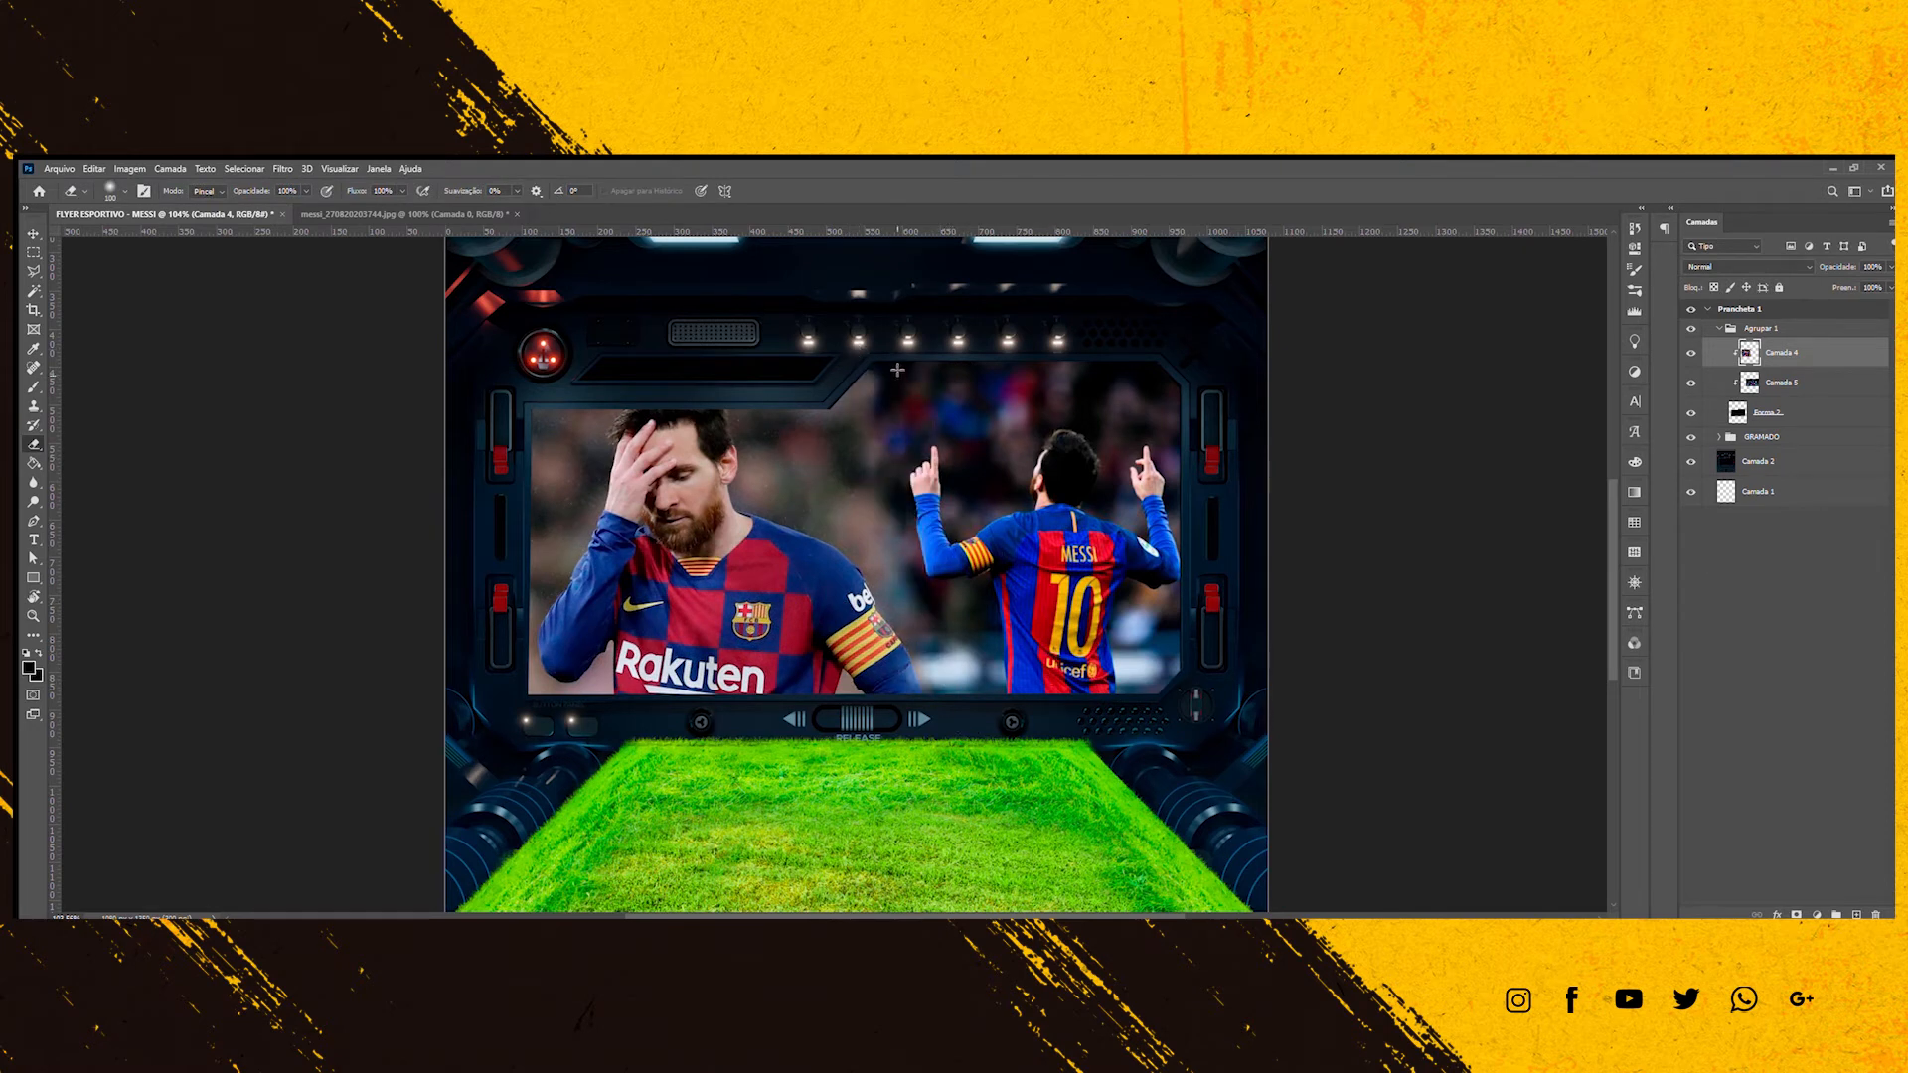
# Collapse the photo group and rename it FOTOS PAINEL.
pyautogui.scroll(-5, 926, 450)
pyautogui.click(1719, 328)
pyautogui.doubleClick(1756, 330)
pyautogui.write('FOTOS PAINEL')
pyautogui.press('Return')
# Check the whole flyer and close the source file of the photo showing Messi from behind.
pyautogui.scroll(3, 873, 495)
pyautogui.scroll(-3, 755, 663)
pyautogui.click(418, 214)
pyautogui.hotkey('ctrl', 'w')
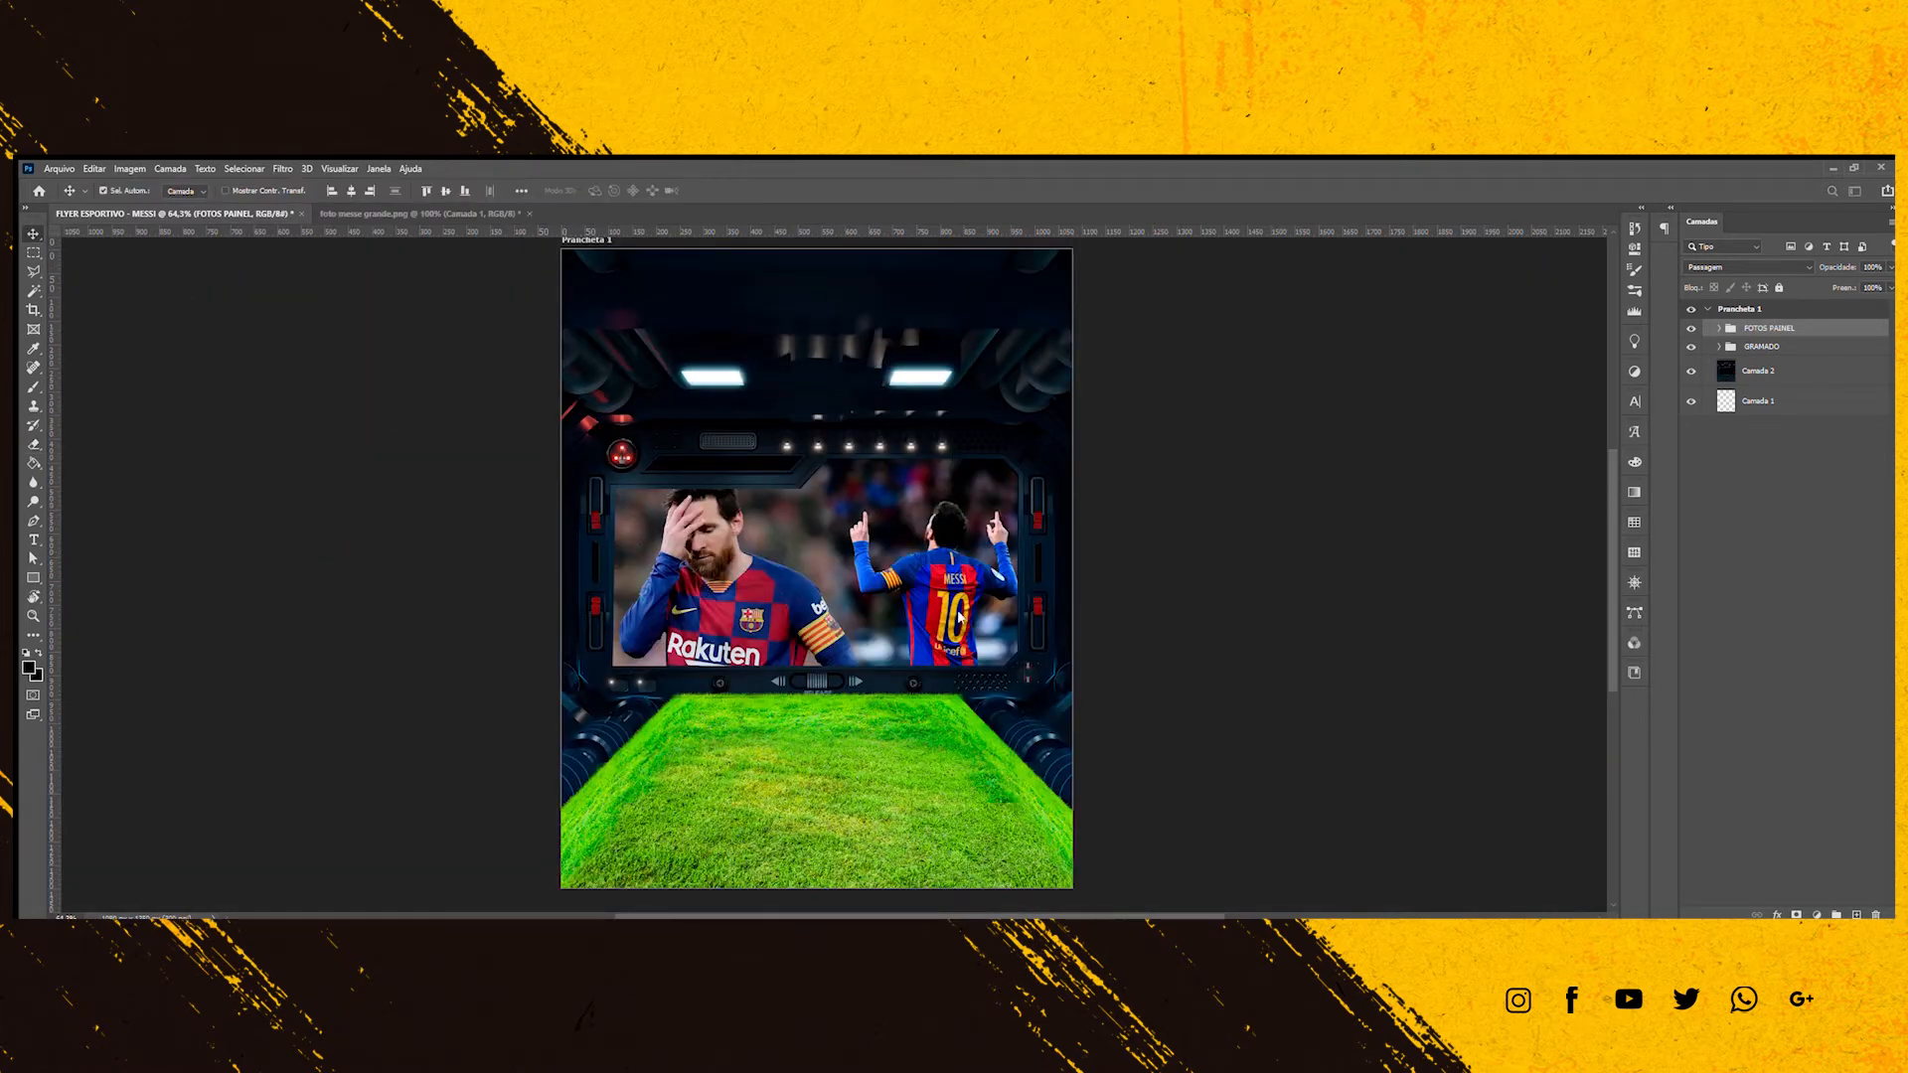
# Bring the cut-out of Messi standing into the flyer, scale it down and centre it in front of the panel screen.
pyautogui.click(402, 213)
pyautogui.moveTo(835, 556); pyautogui.dragTo(822, 603)
pyautogui.hotkey('ctrl', 't')
pyautogui.moveTo(932, 359); pyautogui.dragTo(967, 277)
pyautogui.moveTo(698, 865); pyautogui.dragTo(721, 814)
pyautogui.moveTo(890, 547); pyautogui.dragTo(853, 589)
pyautogui.press('Return')
# Place the standing Messi layer beneath the GRAMADO group and fine-tune his height behind the grass.
pyautogui.moveTo(1758, 334); pyautogui.dragTo(1769, 398)
pyautogui.moveTo(851, 593); pyautogui.dragTo(851, 568)
pyautogui.press('Up')
pyautogui.press('Up')
pyautogui.press('Up')
pyautogui.press('Up')
pyautogui.press('Up')
pyautogui.press('Up')
pyautogui.press('Up')
pyautogui.press('Up')
pyautogui.press('Up')
pyautogui.press('Up')
pyautogui.press('Down')
pyautogui.press('Down')
pyautogui.press('Down')
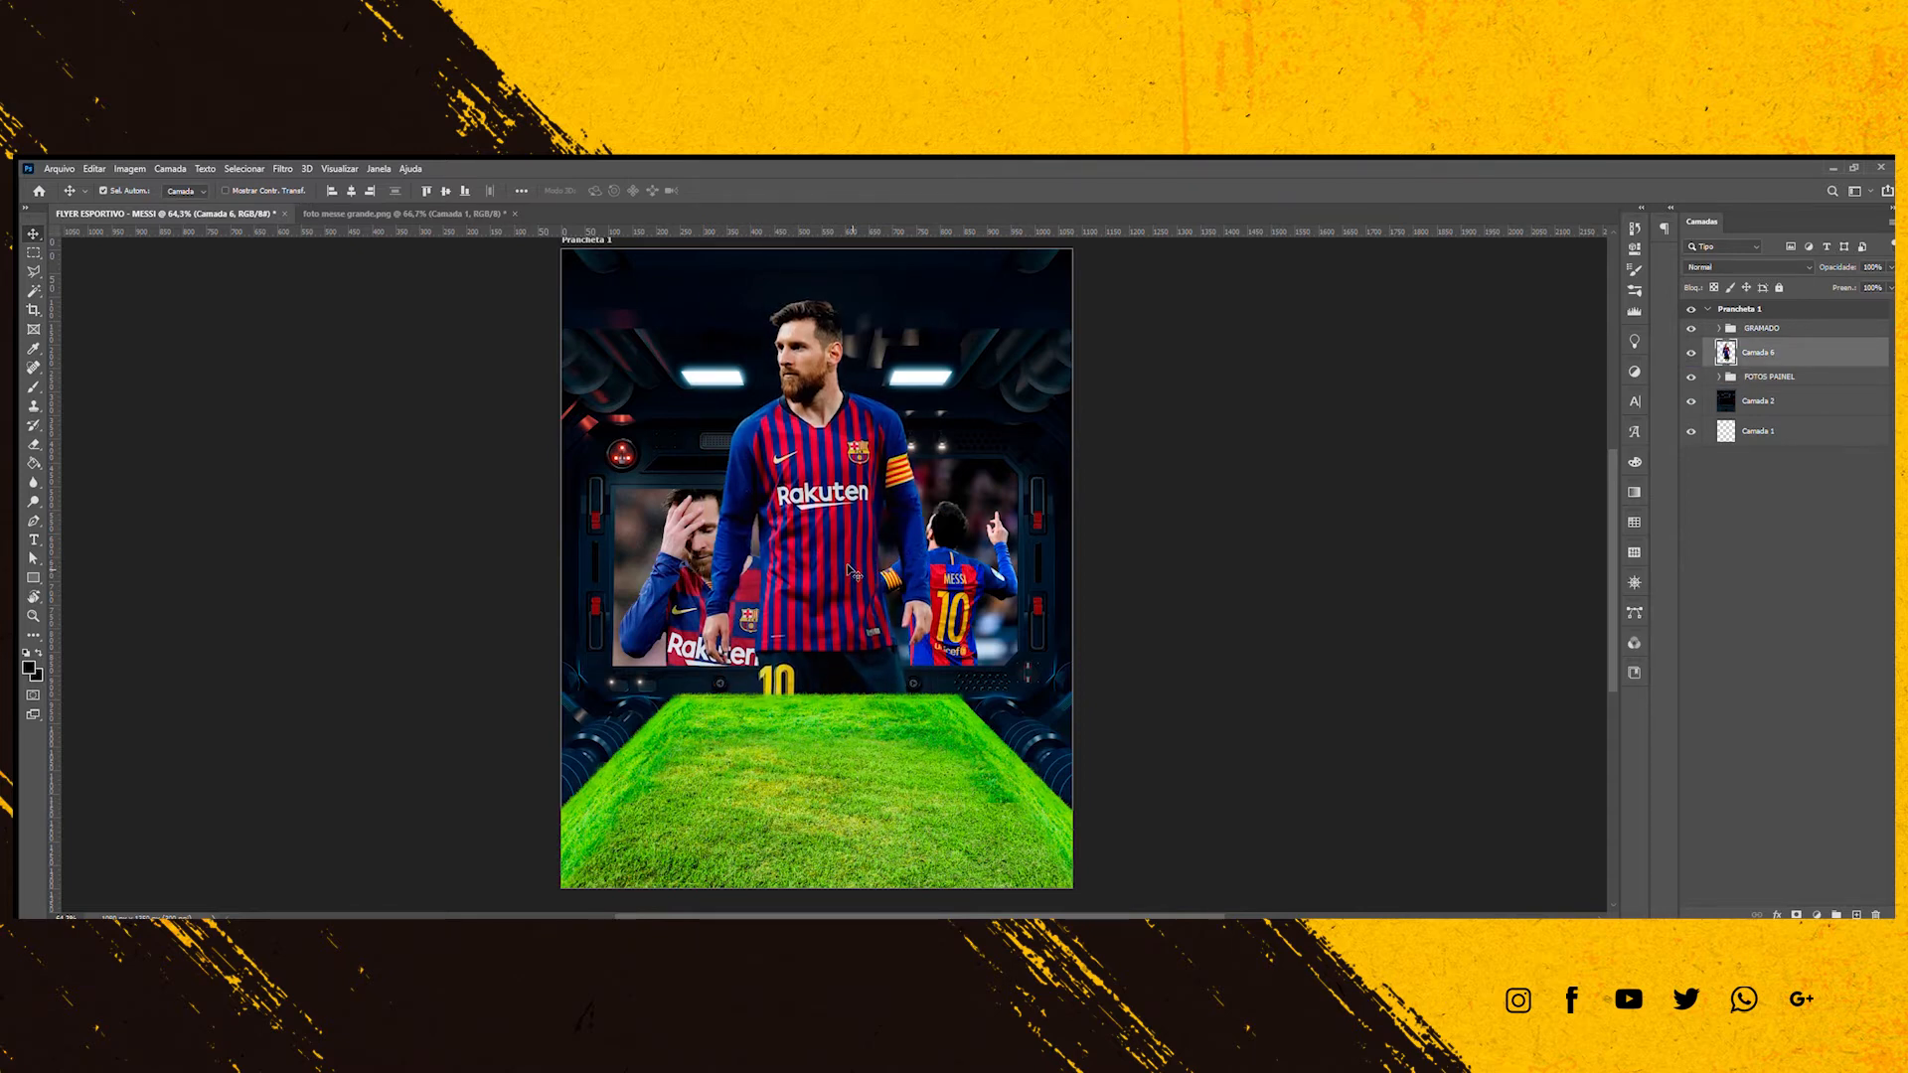
# Check the whole flyer and close the source file of the standing Messi cut-out.
pyautogui.scroll(1, 707, 618)
pyautogui.scroll(-1, 789, 599)
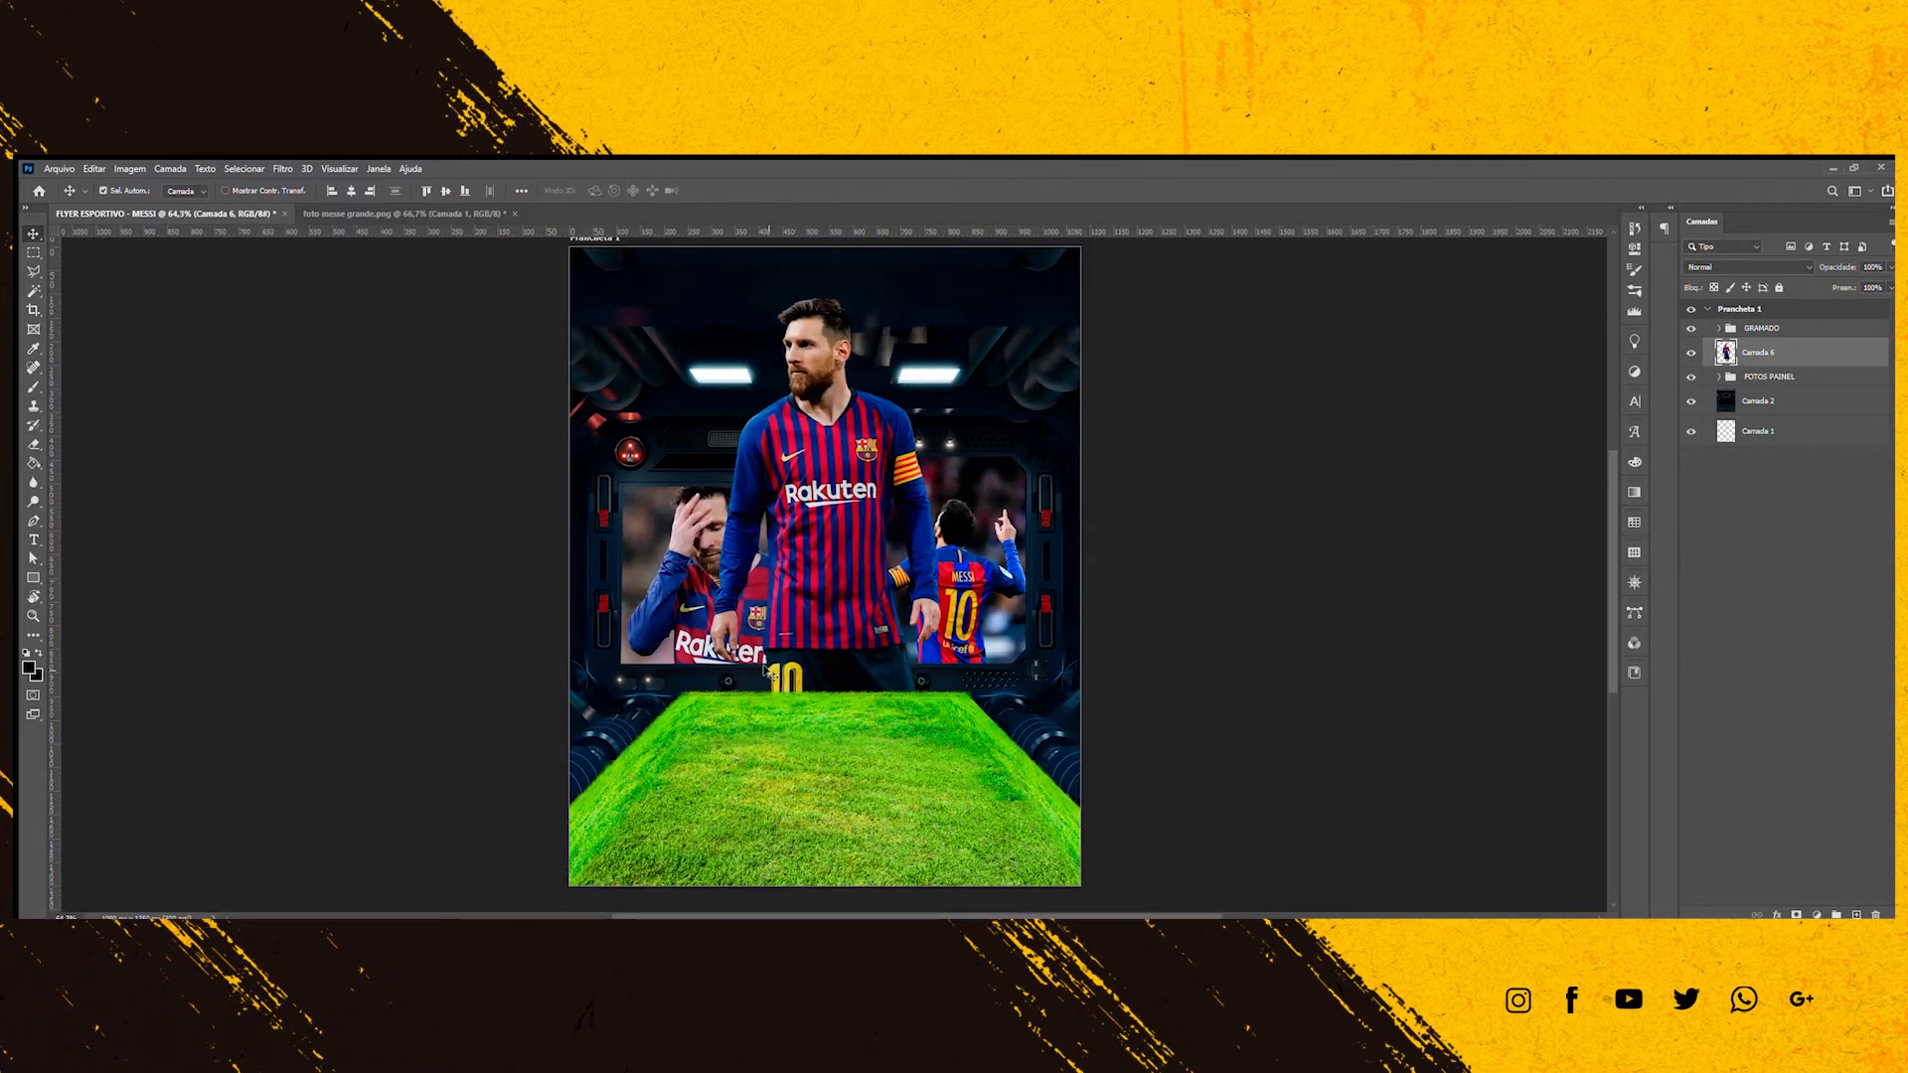
pyautogui.click(852, 729)
pyautogui.click(514, 214)
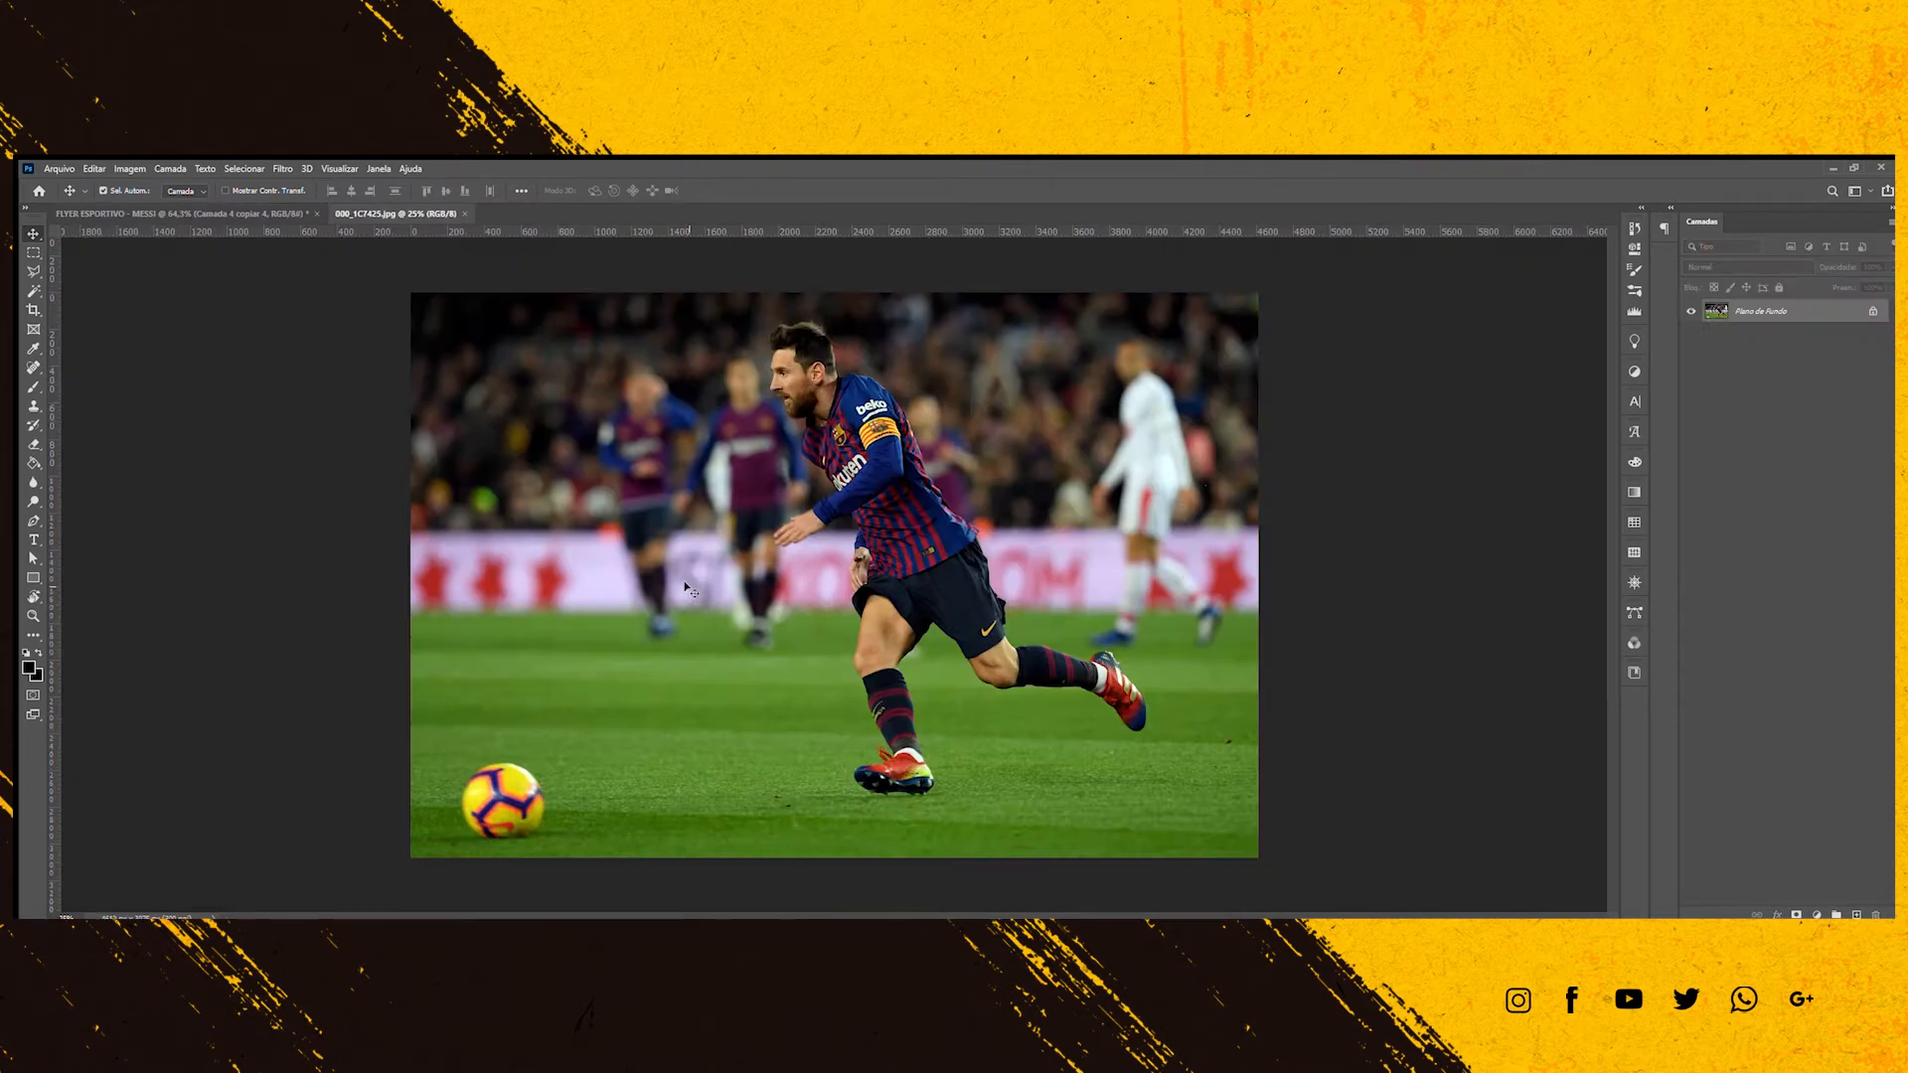
# Bring the photo of Messi running into the flyer, scale it down and position it over the grass.
pyautogui.moveTo(831, 677)
pyautogui.mouseDown()
pyautogui.moveTo(200, 219)
pyautogui.moveTo(823, 656)
pyautogui.mouseUp()
pyautogui.scroll(-4, 822, 656)
pyautogui.hotkey('ctrl', 't')
pyautogui.moveTo(1296, 342); pyautogui.dragTo(813, 664)
pyautogui.moveTo(676, 765); pyautogui.dragTo(892, 620)
pyautogui.moveTo(1030, 826); pyautogui.dragTo(893, 737)
pyautogui.moveTo(810, 656); pyautogui.dragTo(866, 673)
pyautogui.scroll(5, 868, 696)
pyautogui.press('Return')
# Select the running Messi automatically as the photo's subject and inspect the selection's outline up close.
pyautogui.click(38, 294)
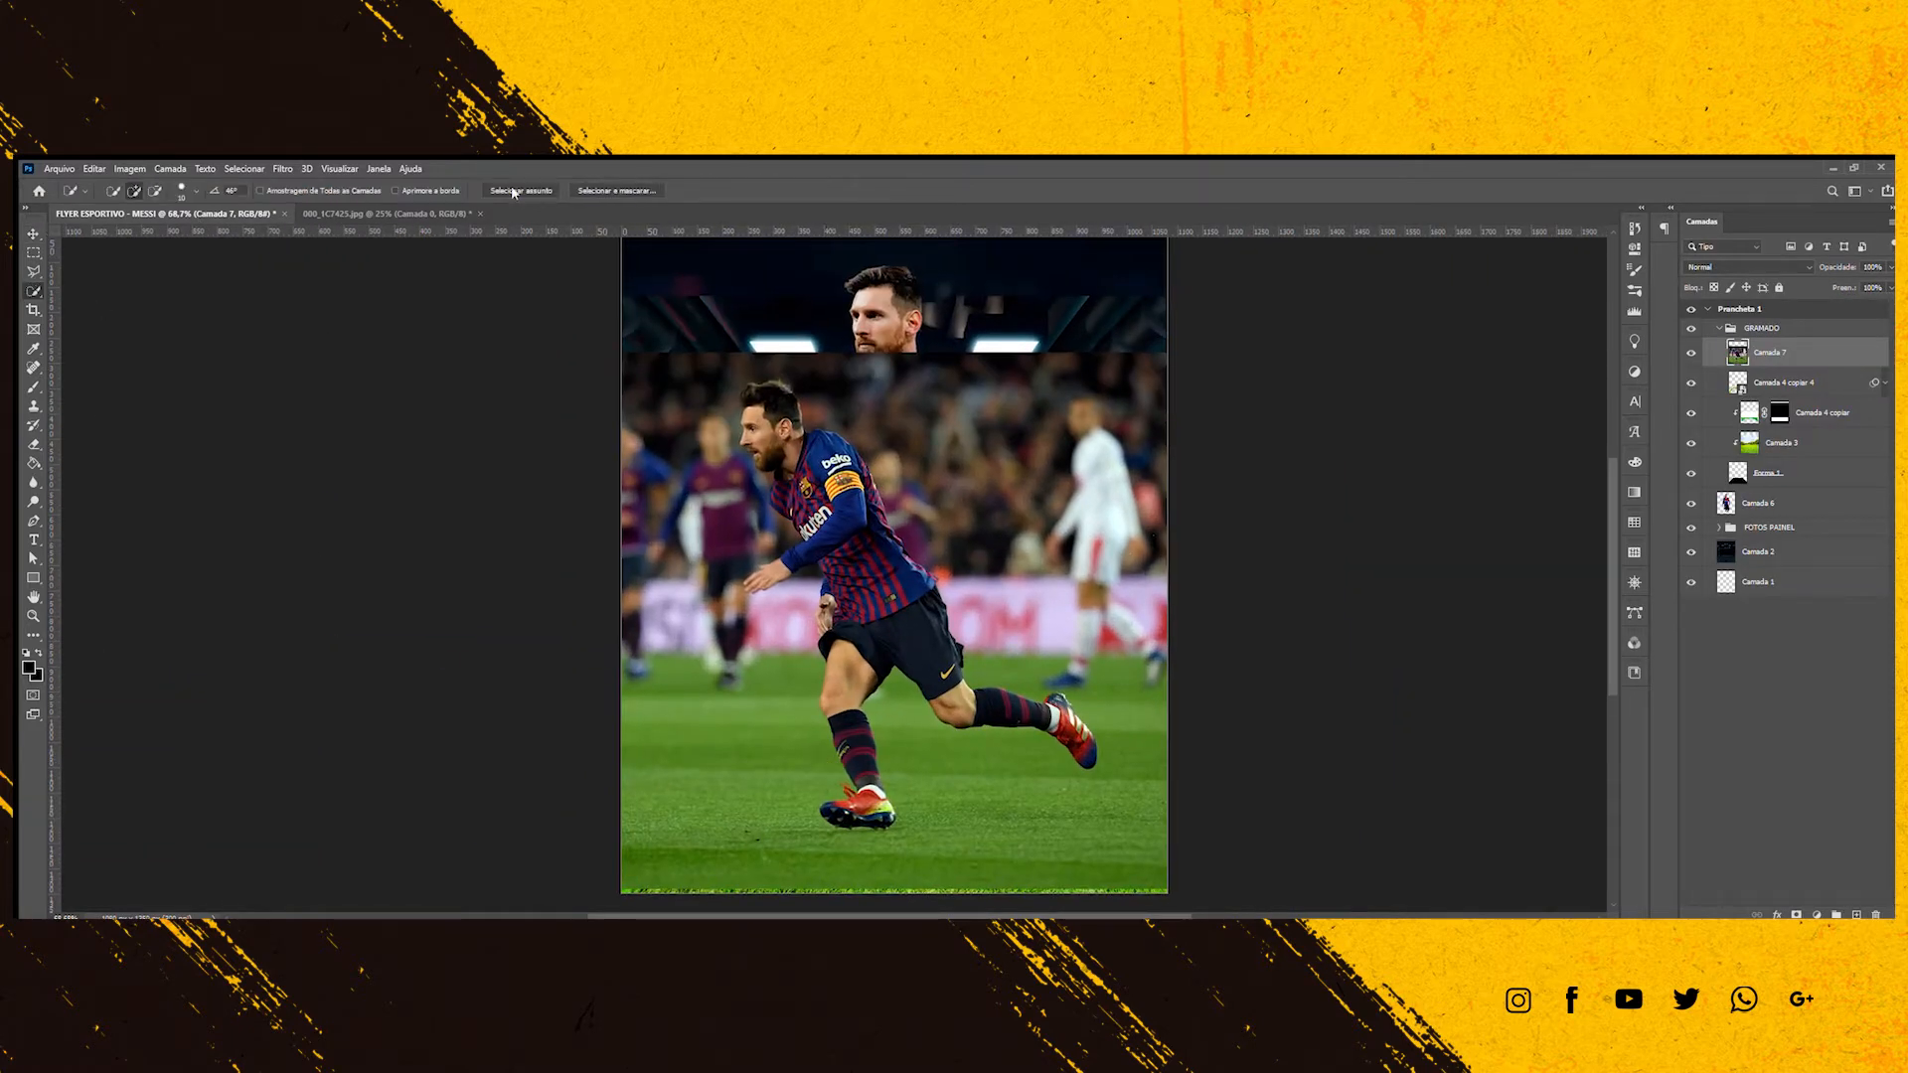
pyautogui.scroll(8, 757, 573)
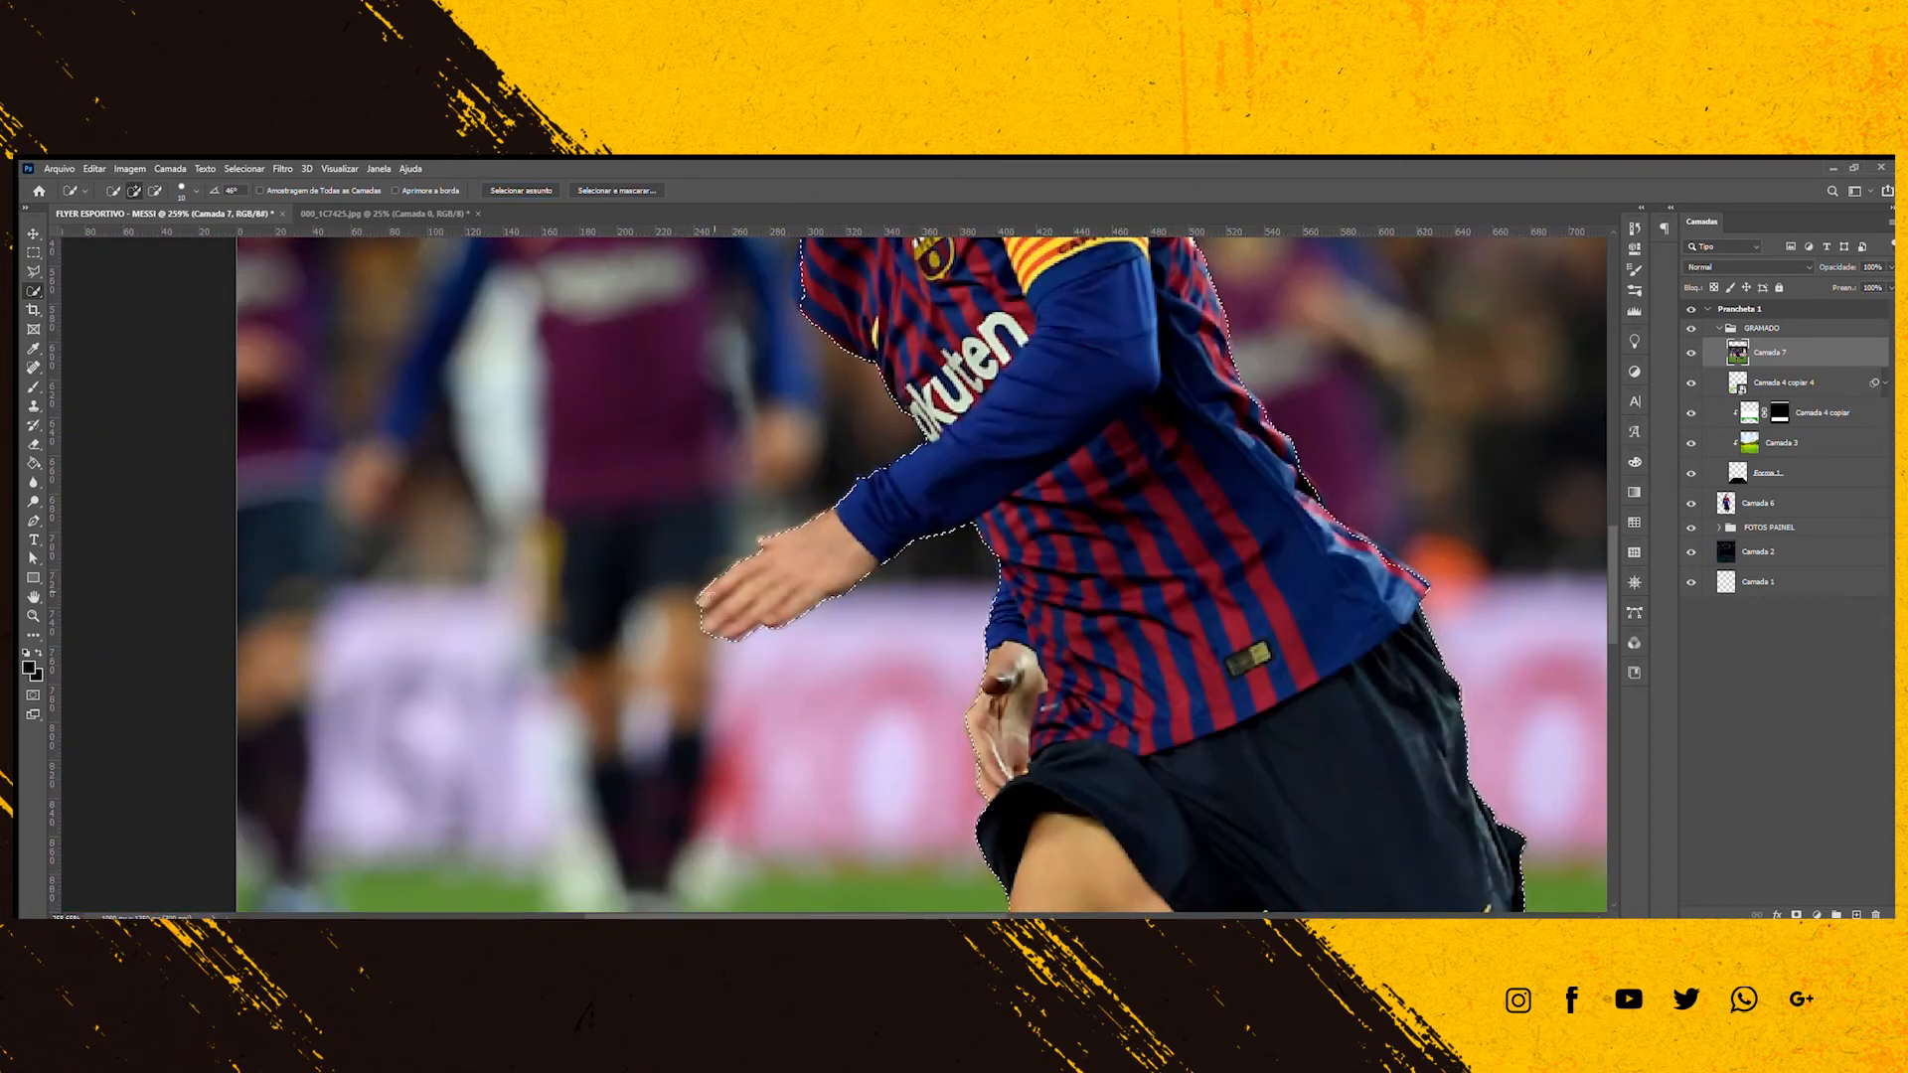
pyautogui.moveTo(906, 548); pyautogui.dragTo(281, 623)
pyautogui.moveTo(755, 785); pyautogui.dragTo(635, 298)
pyautogui.moveTo(636, 616); pyautogui.dragTo(759, 351)
pyautogui.moveTo(516, 268); pyautogui.dragTo(690, 399)
pyautogui.scroll(4, 688, 398)
# Subtract the background gap between the running Messi's chin and collar from the selection with the Polygonal Lasso.
pyautogui.click(32, 270)
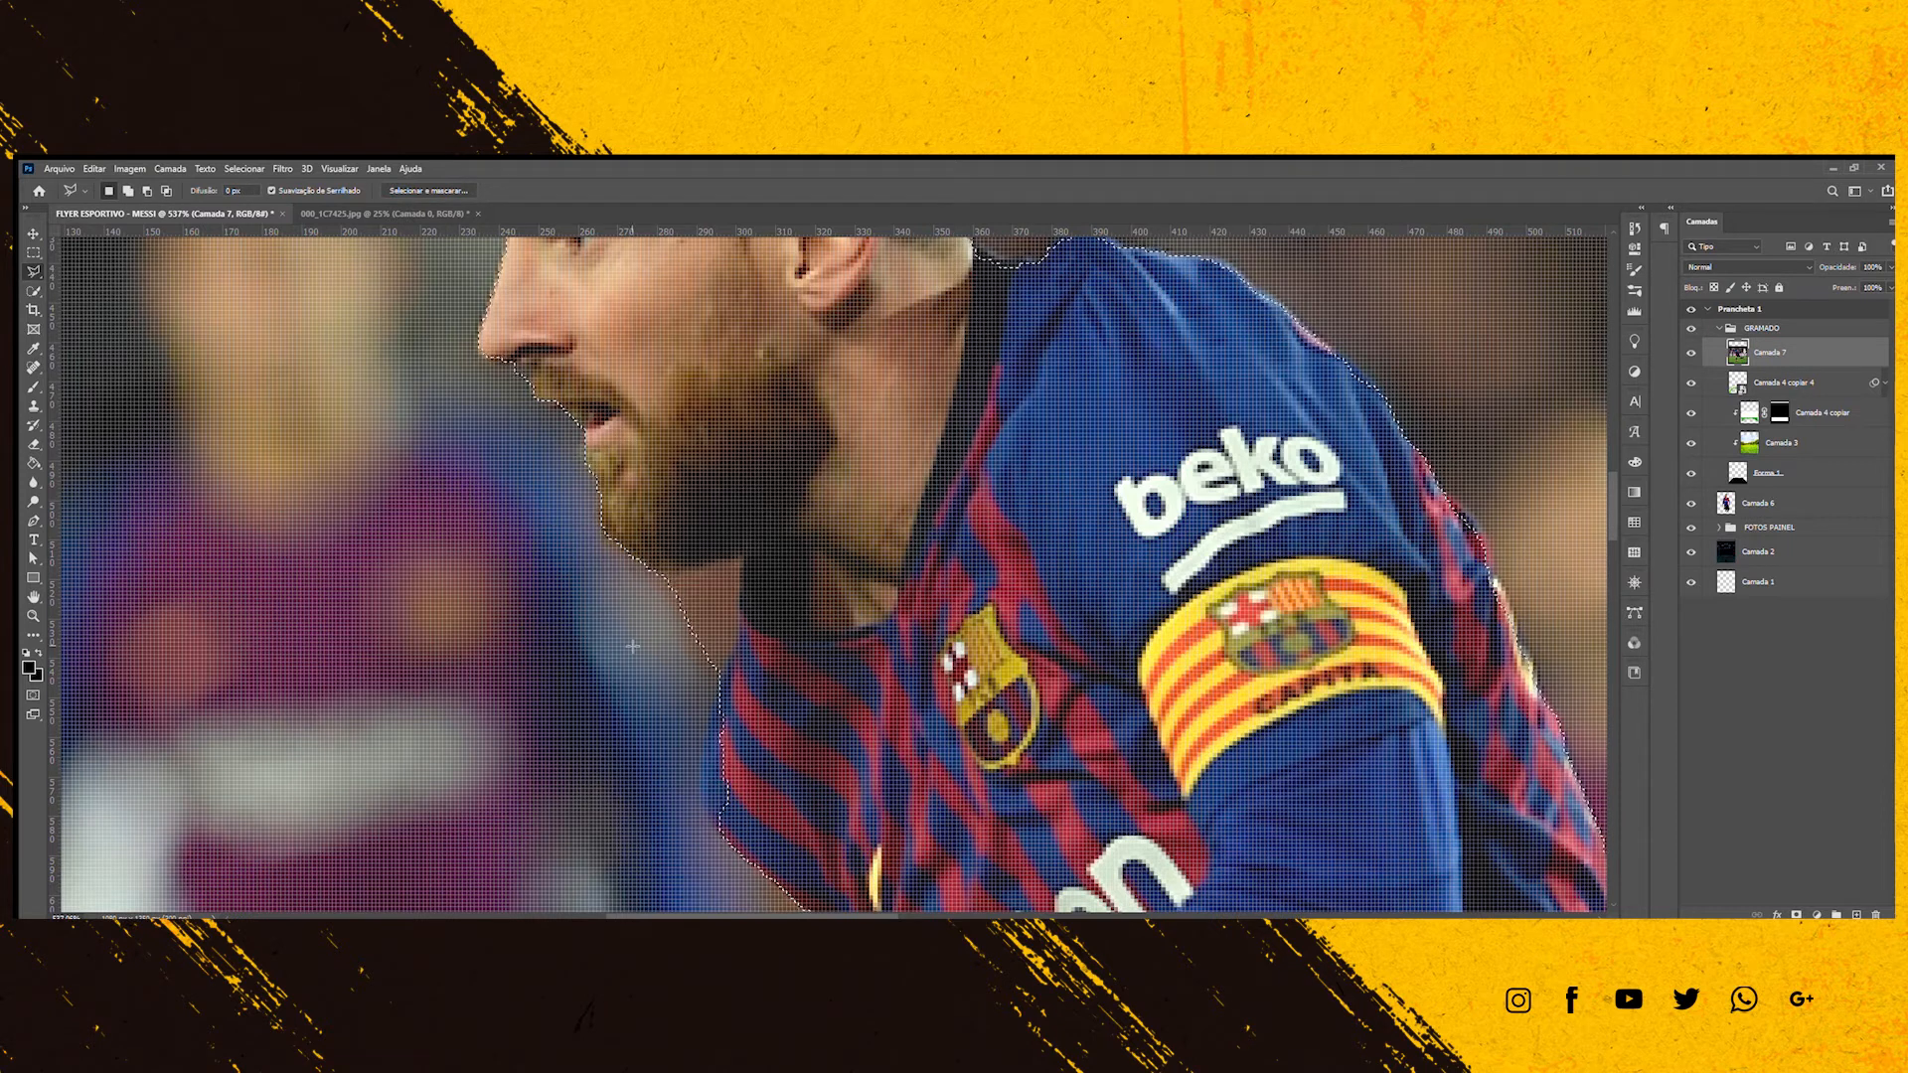
pyautogui.keyDown('alt'); pyautogui.click(716, 668); pyautogui.keyUp('alt')
pyautogui.click(735, 643)
pyautogui.click(739, 594)
pyautogui.click(744, 557)
pyautogui.click(717, 558)
pyautogui.click(697, 566)
pyautogui.click(653, 568)
pyautogui.click(716, 668)
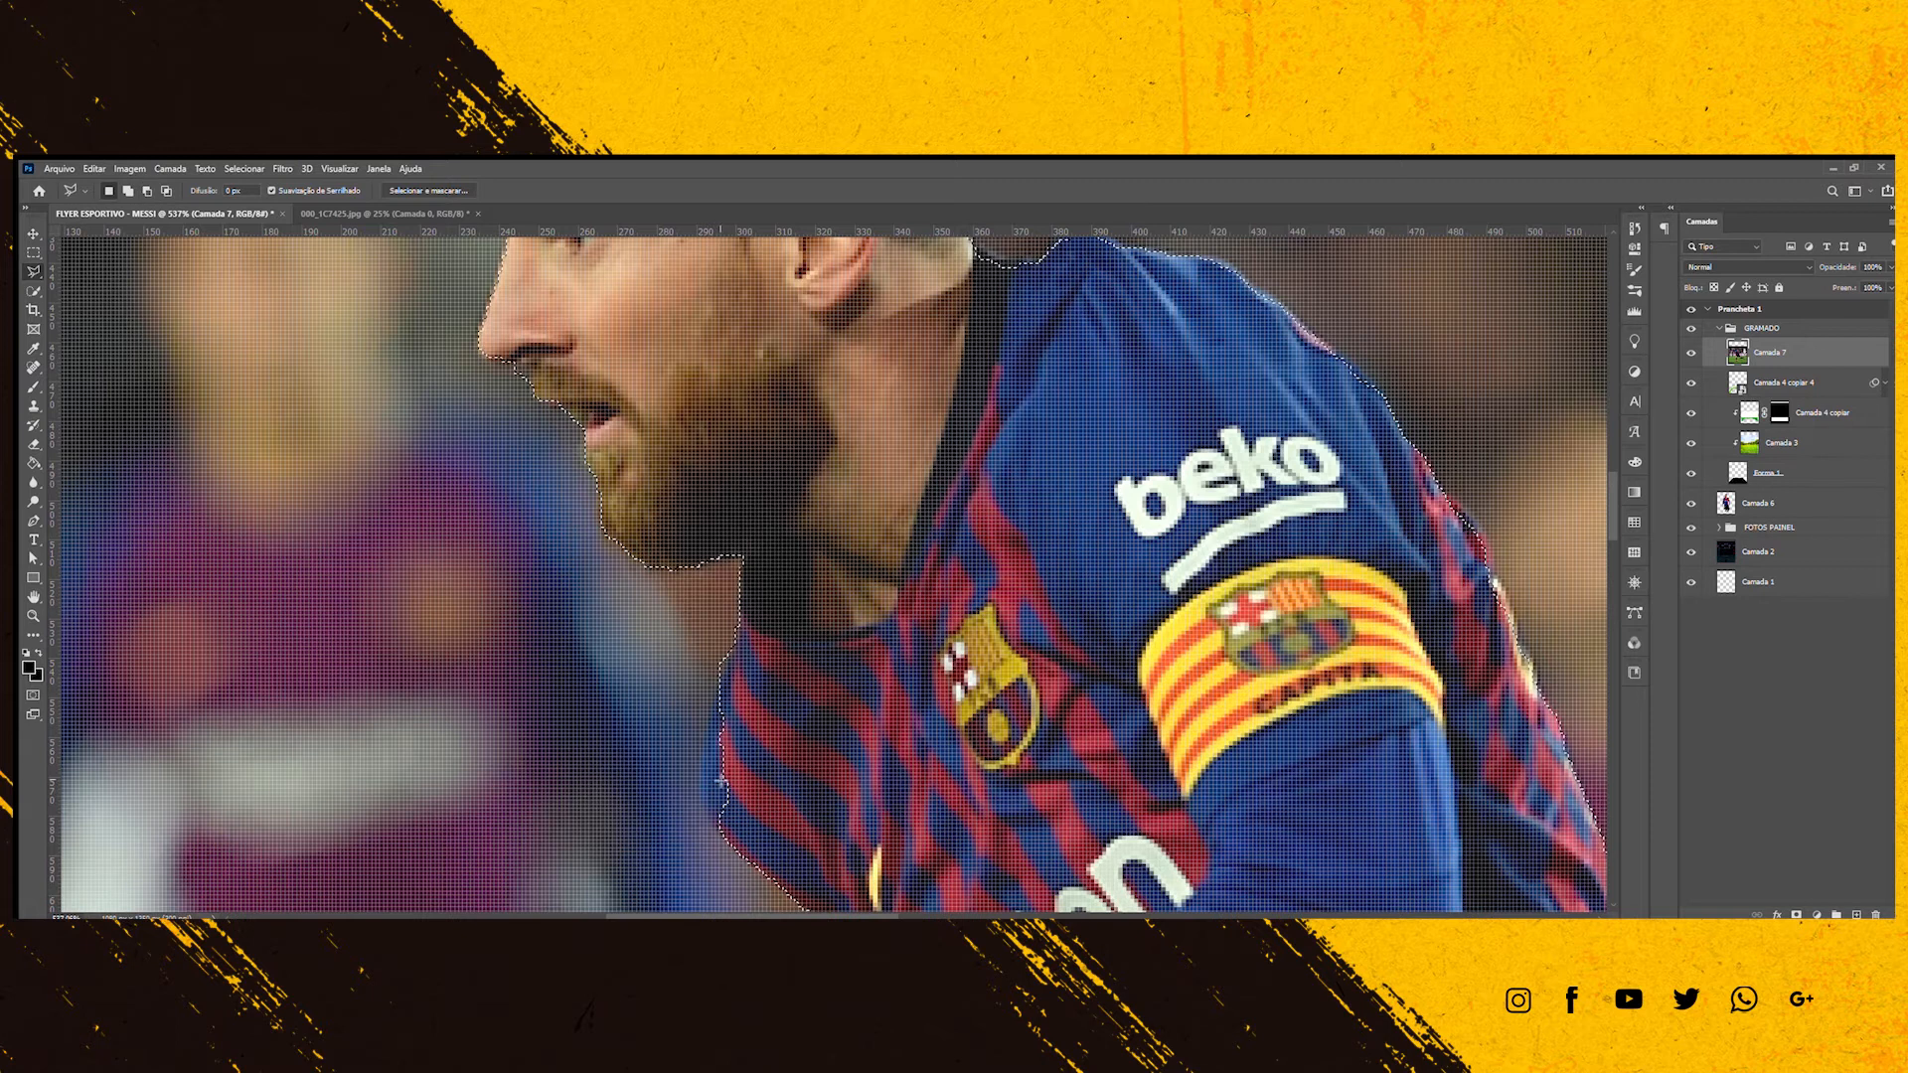
# Add the missing front edge of the running Messi's jersey to the selection.
pyautogui.moveTo(722, 669); pyautogui.dragTo(719, 515)
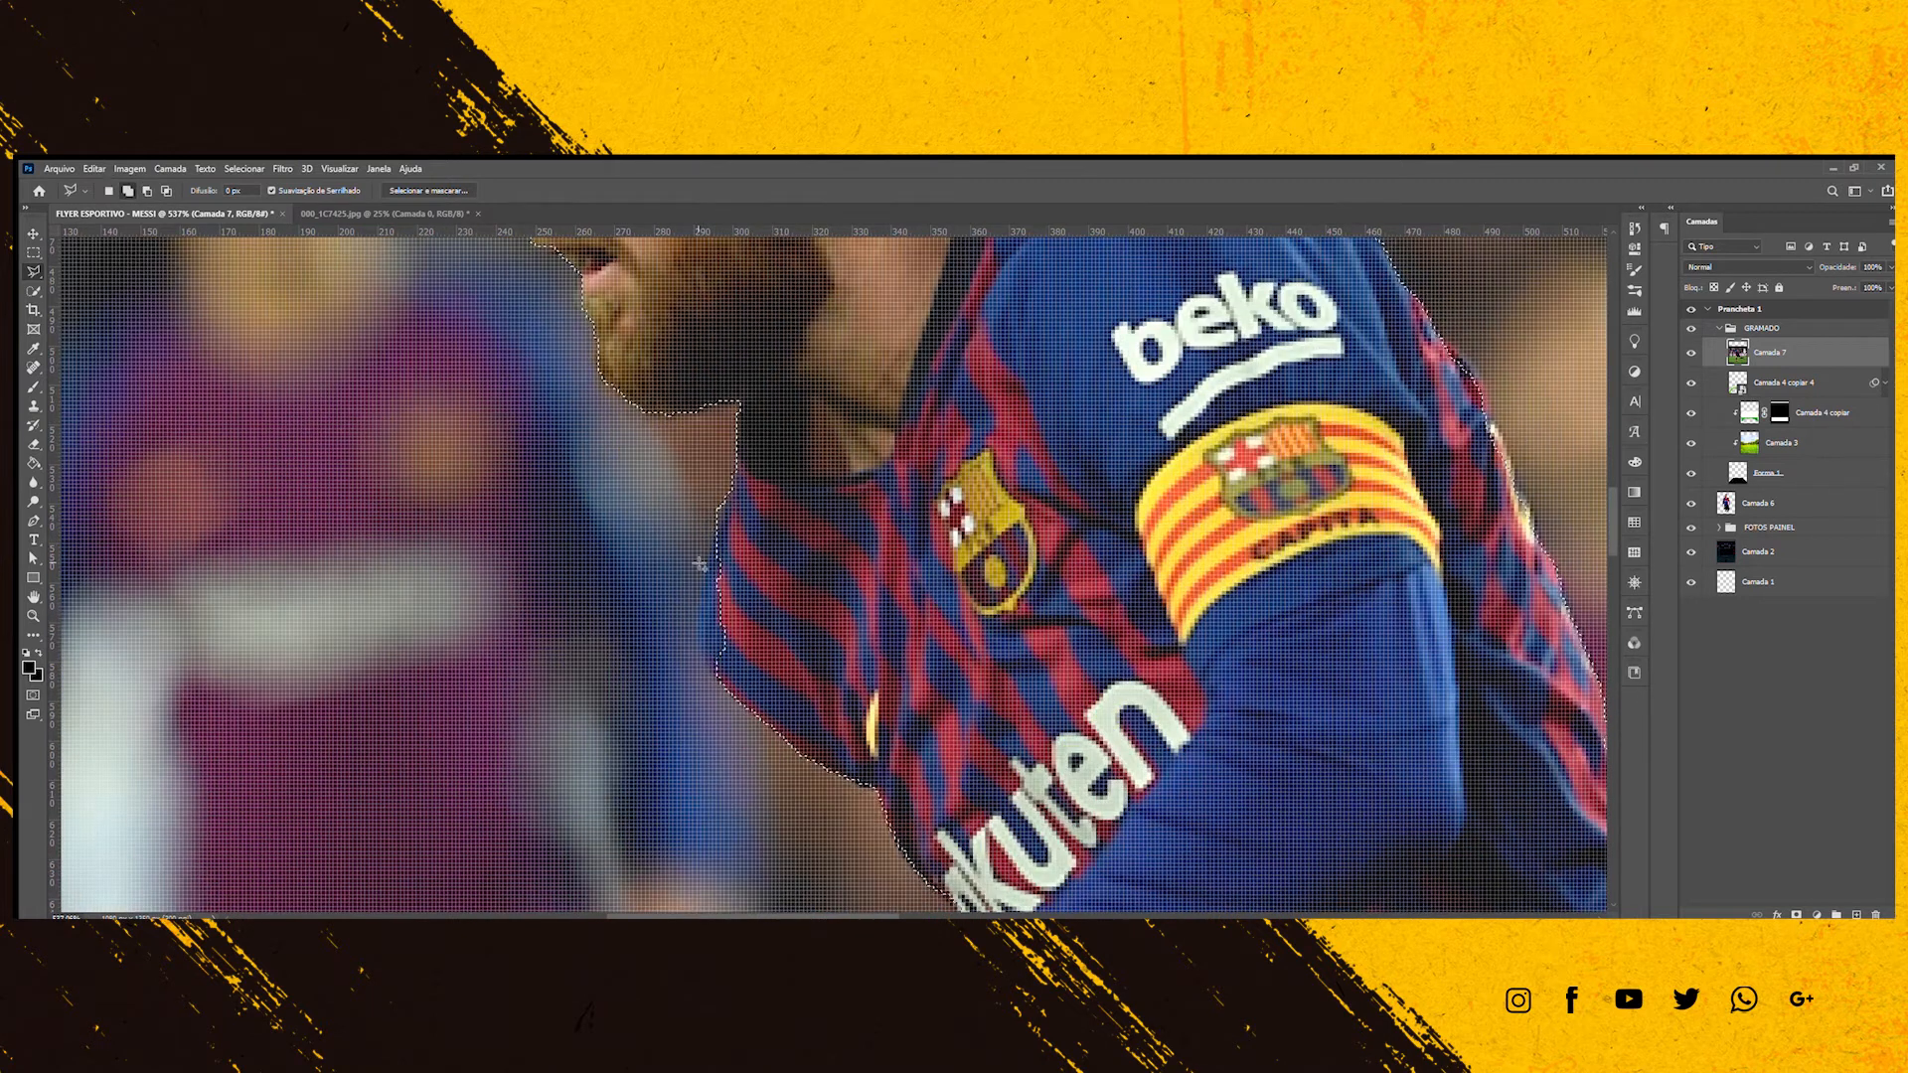
pyautogui.moveTo(717, 504); pyautogui.dragTo(697, 612)
pyautogui.click(700, 650)
pyautogui.click(729, 690)
pyautogui.doubleClick(790, 616)
# Subtract the background sliver between the running Messi's nose and moustache from the selection.
pyautogui.scroll(-5, 782, 597)
pyautogui.scroll(10, 771, 333)
pyautogui.scroll(-3, 668, 365)
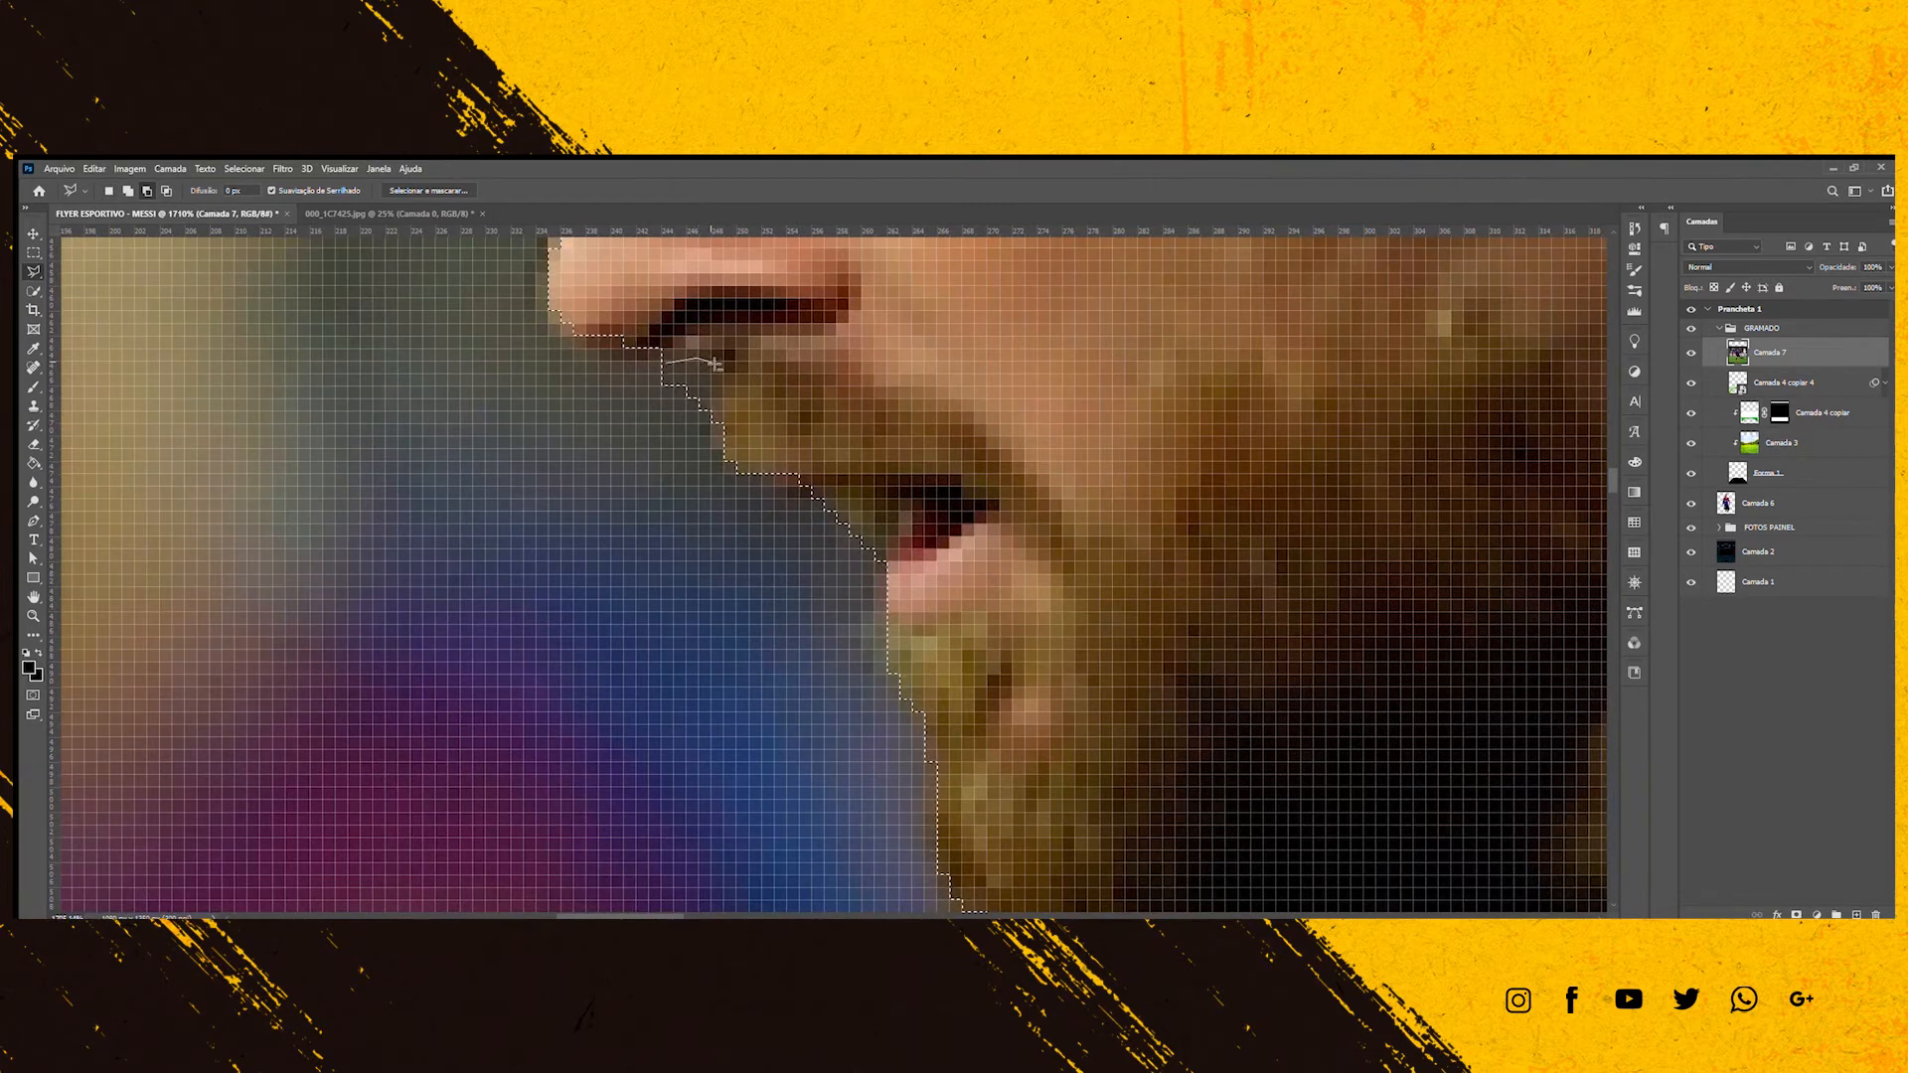
pyautogui.scroll(-4, 660, 404)
# Add the missing edge of the running Messi's forehead and brow to the selection.
pyautogui.scroll(8, 755, 701)
pyautogui.click(757, 705)
pyautogui.click(749, 656)
pyautogui.click(699, 624)
pyautogui.click(697, 603)
pyautogui.click(703, 562)
pyautogui.click(713, 532)
pyautogui.click(763, 360)
pyautogui.click(809, 346)
pyautogui.click(899, 405)
pyautogui.click(899, 517)
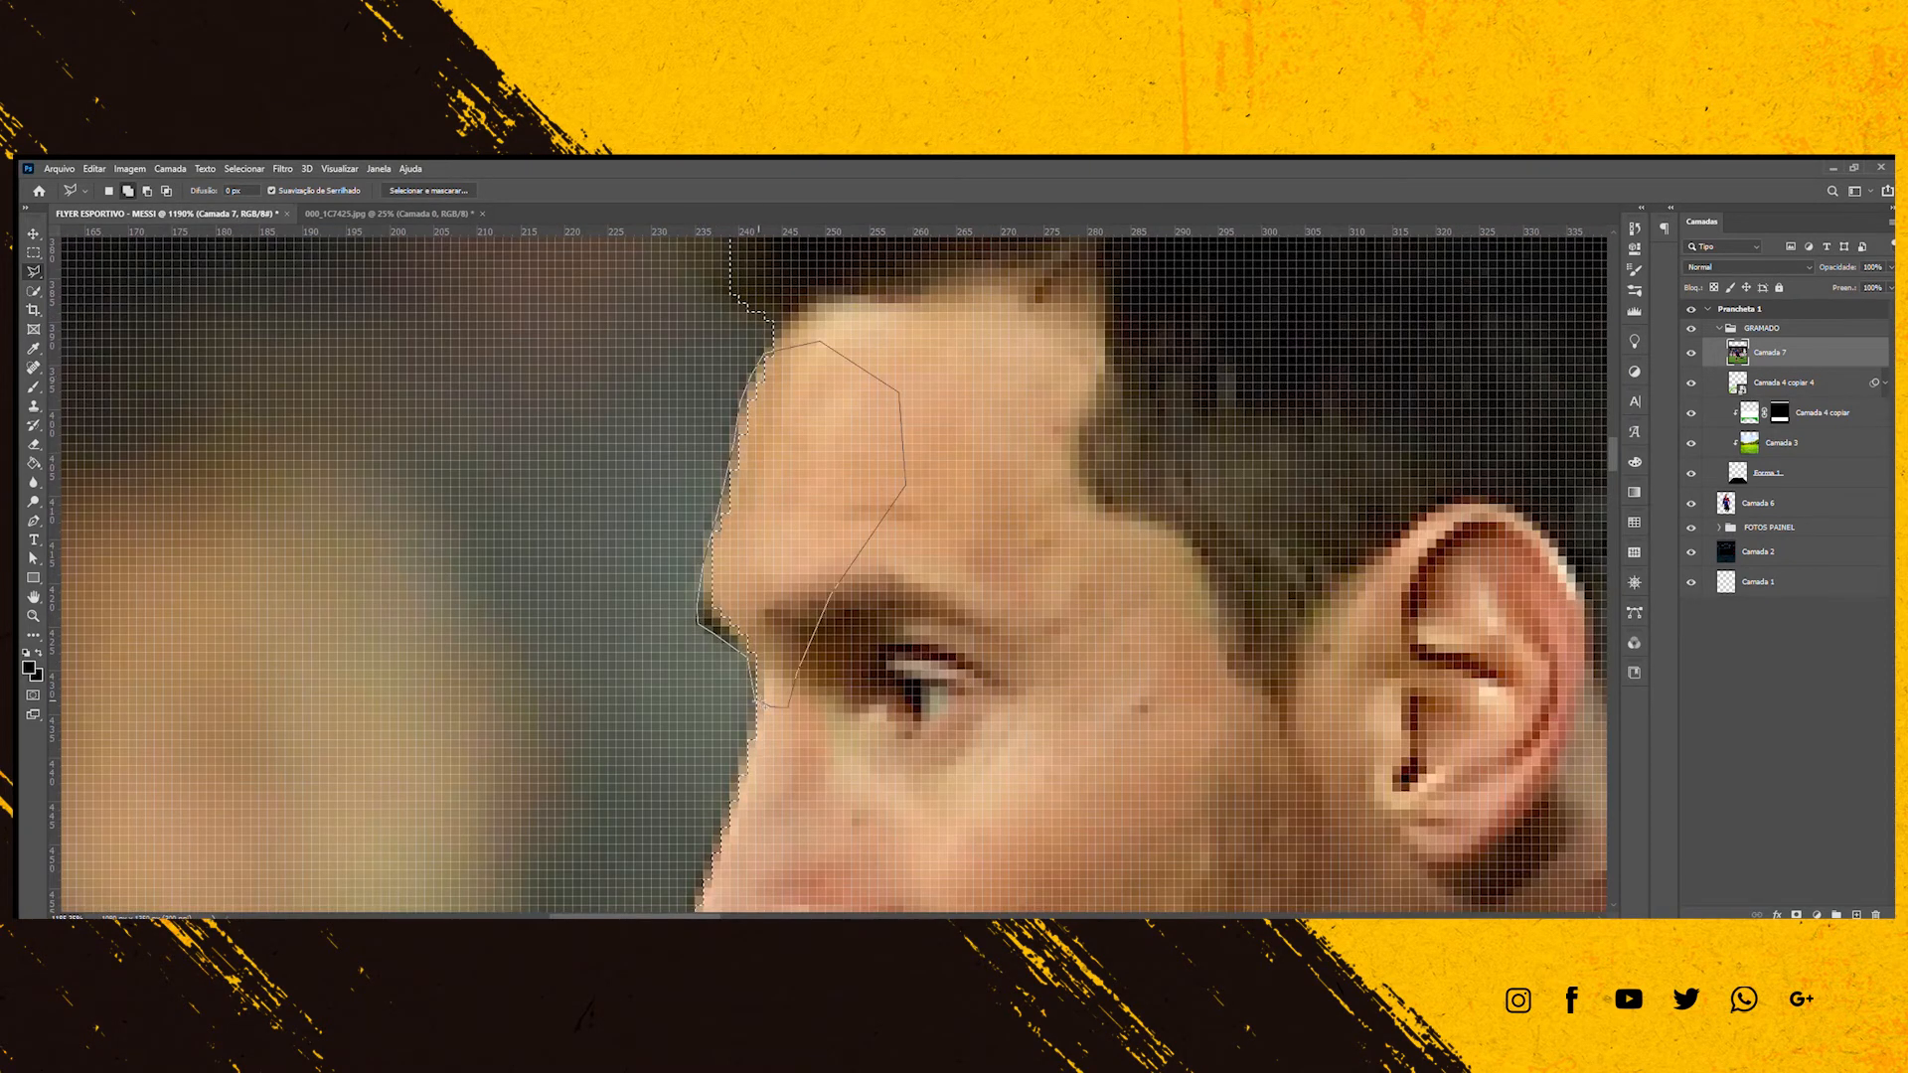
pyautogui.click(758, 705)
# Check the selection around the running Messi and output it to a new layer with a layer mask and decontaminated colors.
pyautogui.scroll(-5, 810, 700)
pyautogui.scroll(4, 775, 547)
pyautogui.scroll(-8, 894, 557)
pyautogui.scroll(2, 961, 612)
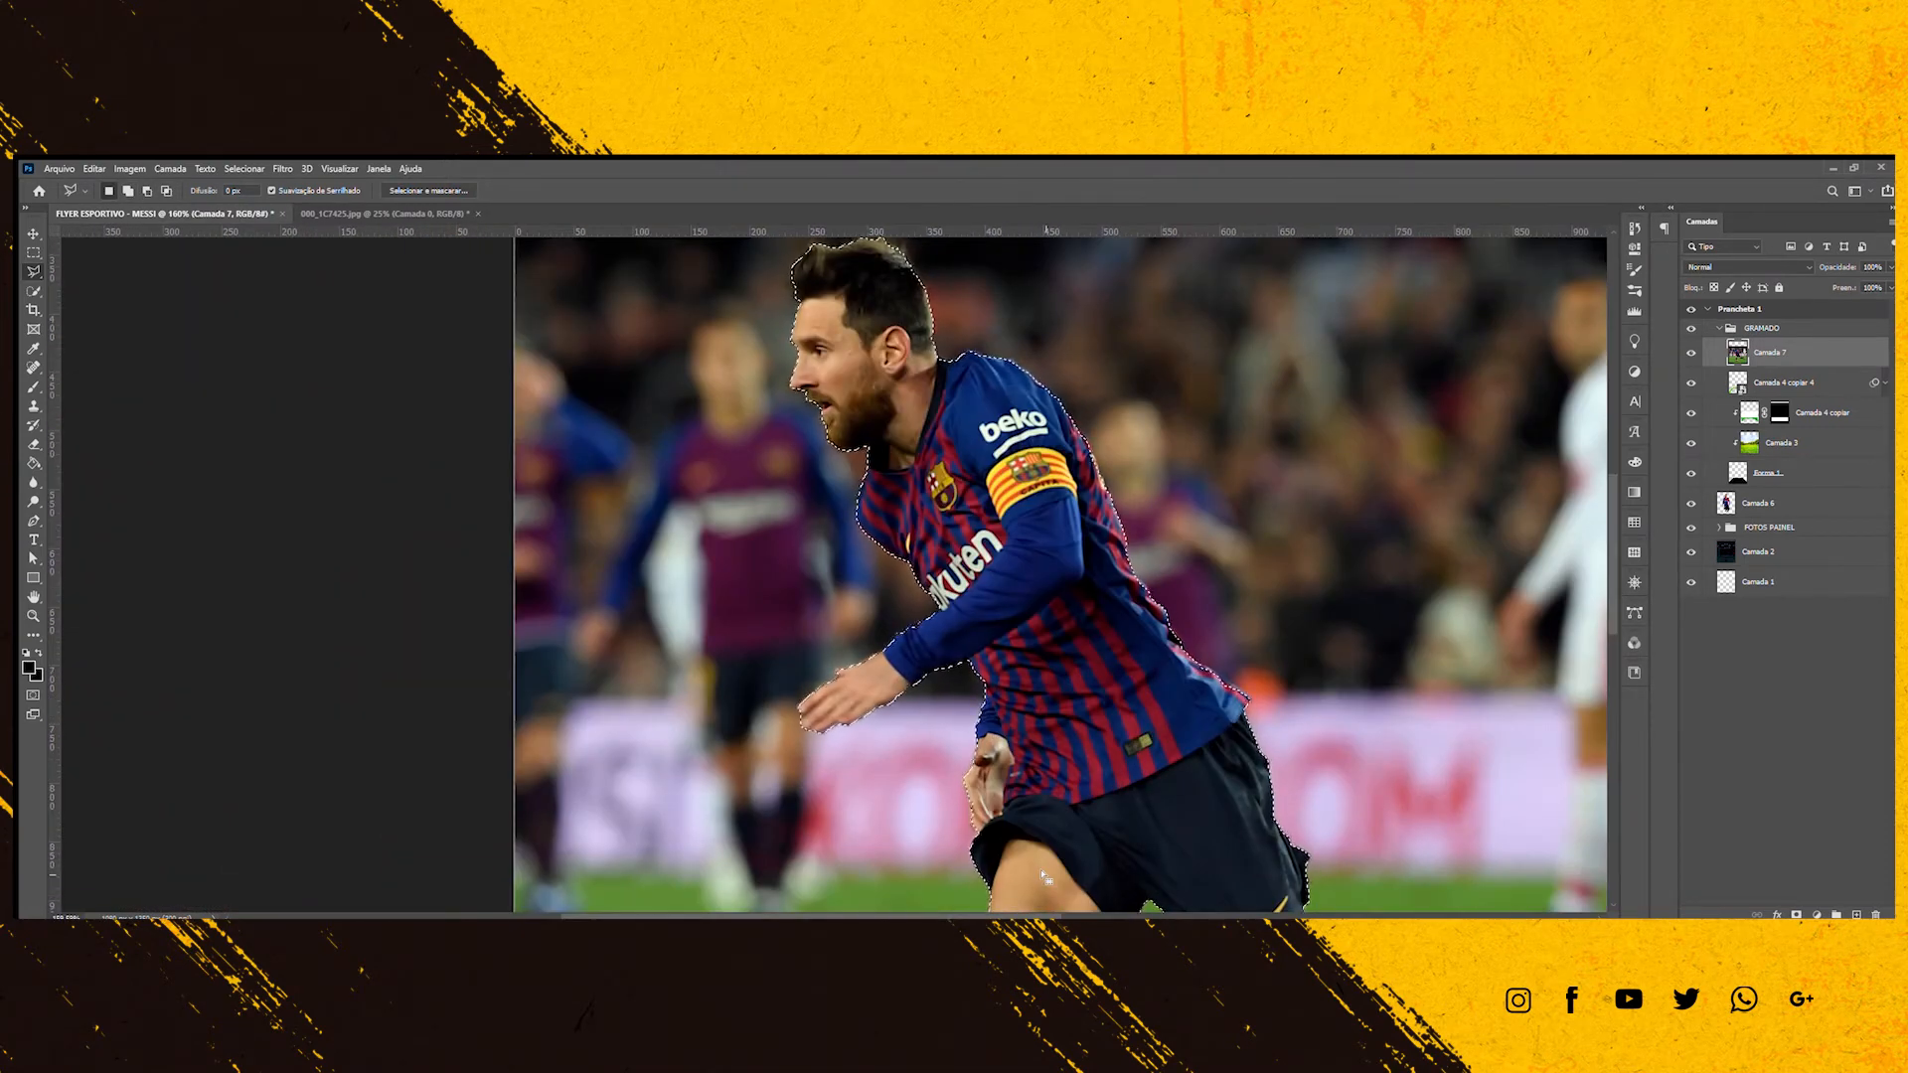
pyautogui.scroll(6, 1190, 743)
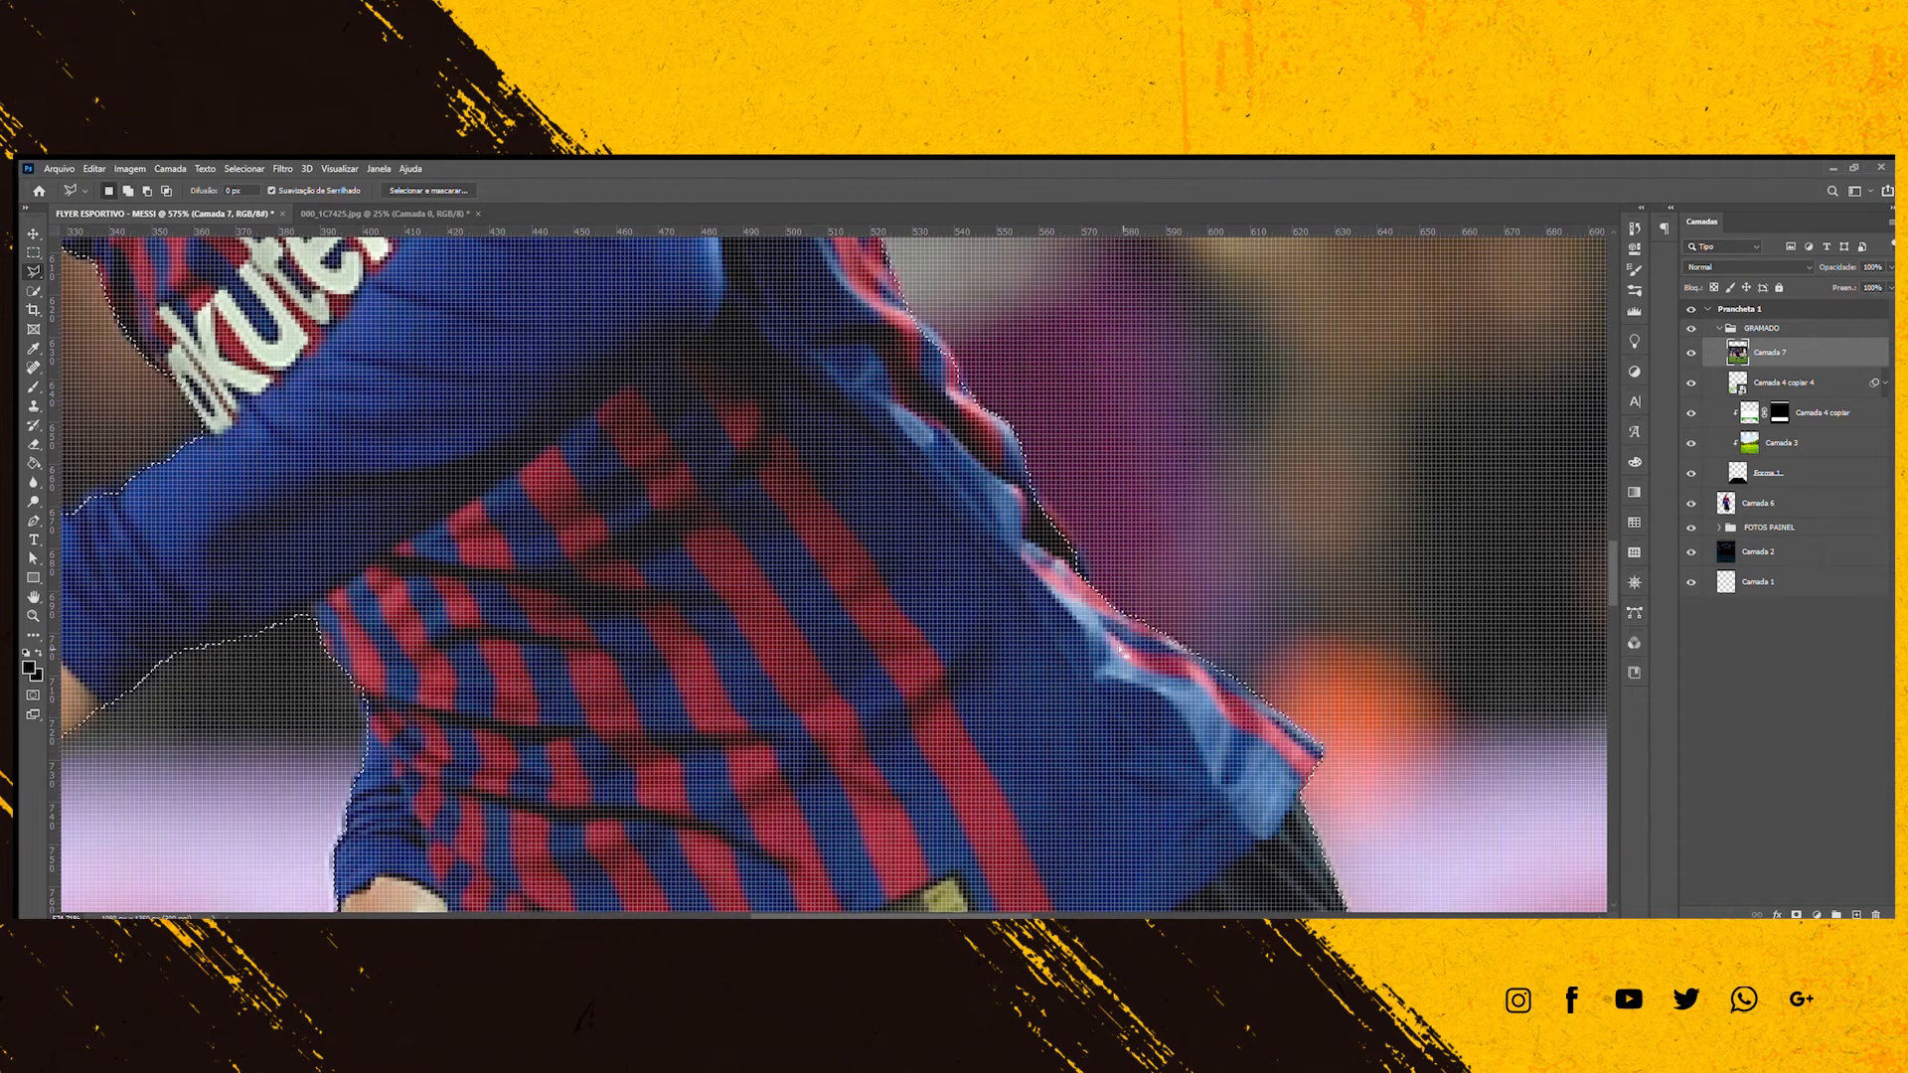
pyautogui.scroll(-12, 1124, 653)
pyautogui.scroll(1, 1050, 752)
pyautogui.scroll(-1, 1050, 752)
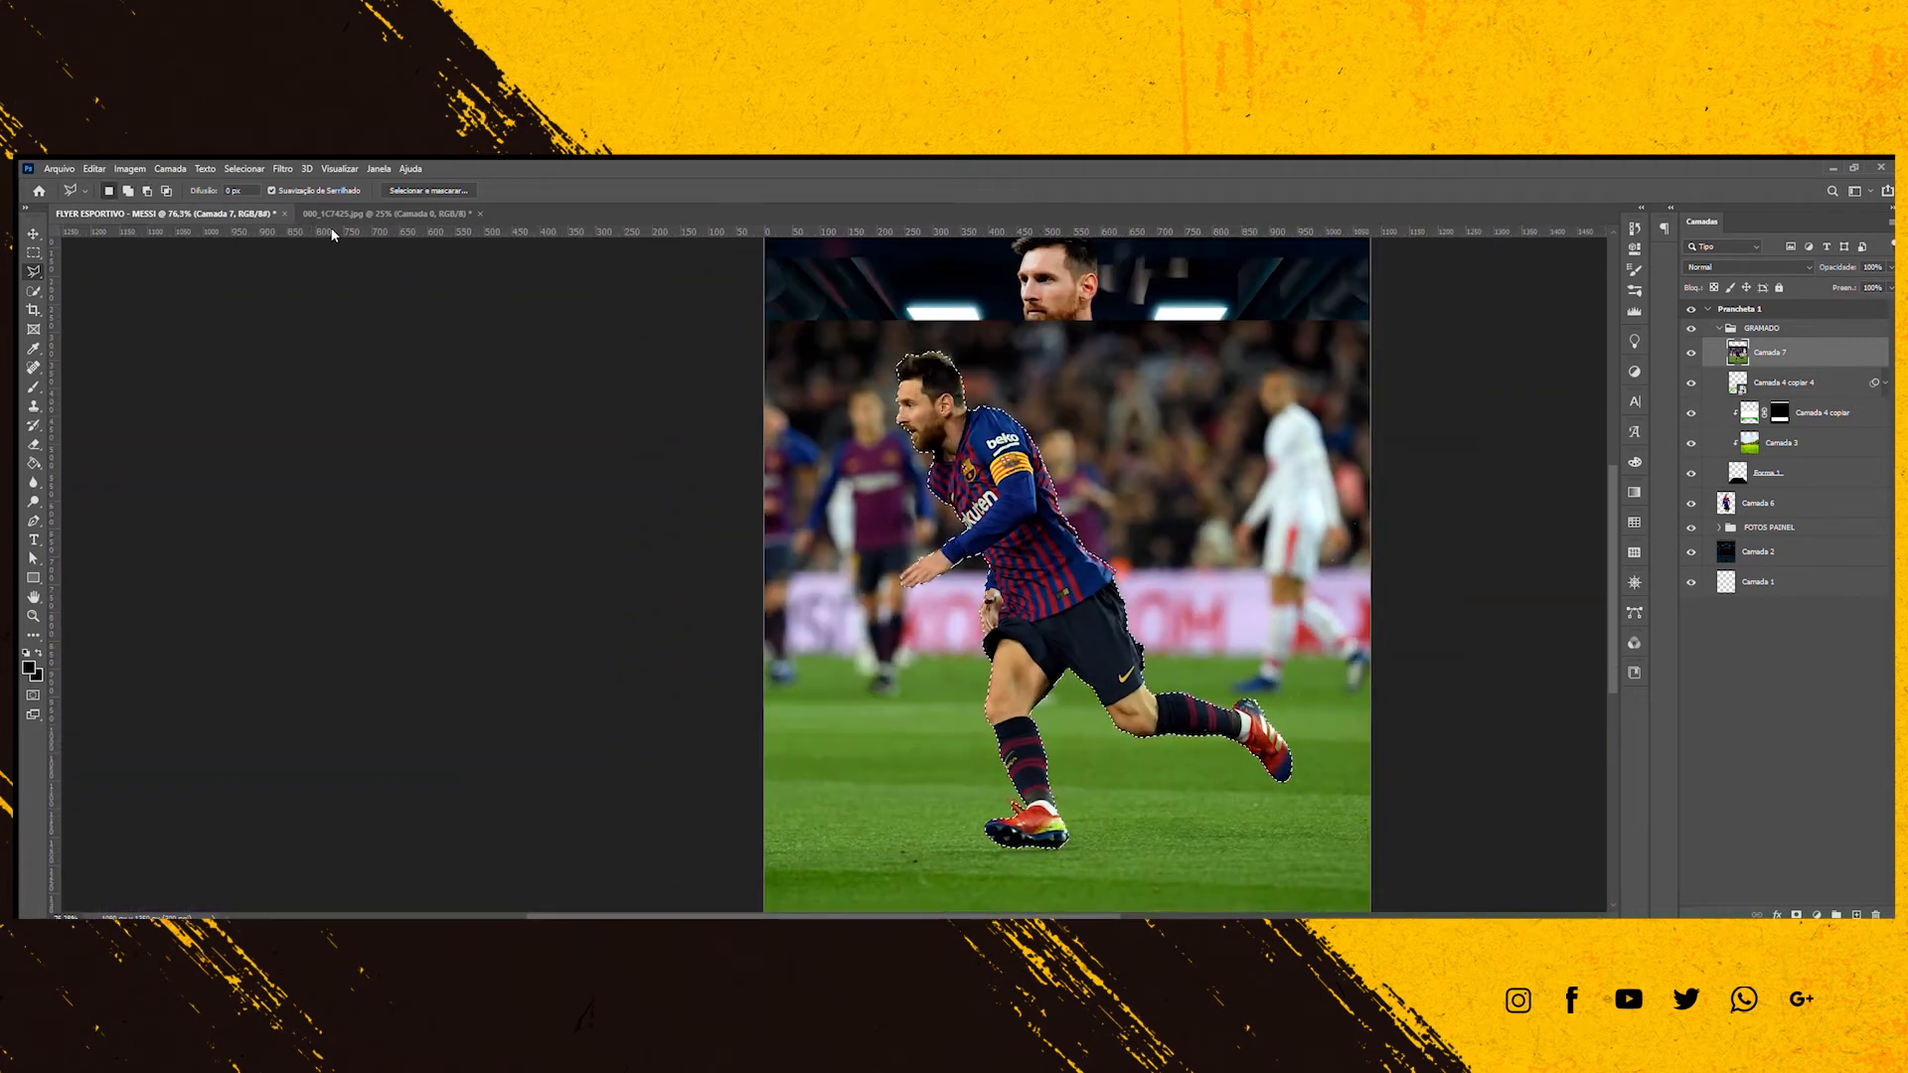
pyautogui.hotkey('alt', 'ctrl', 'r')
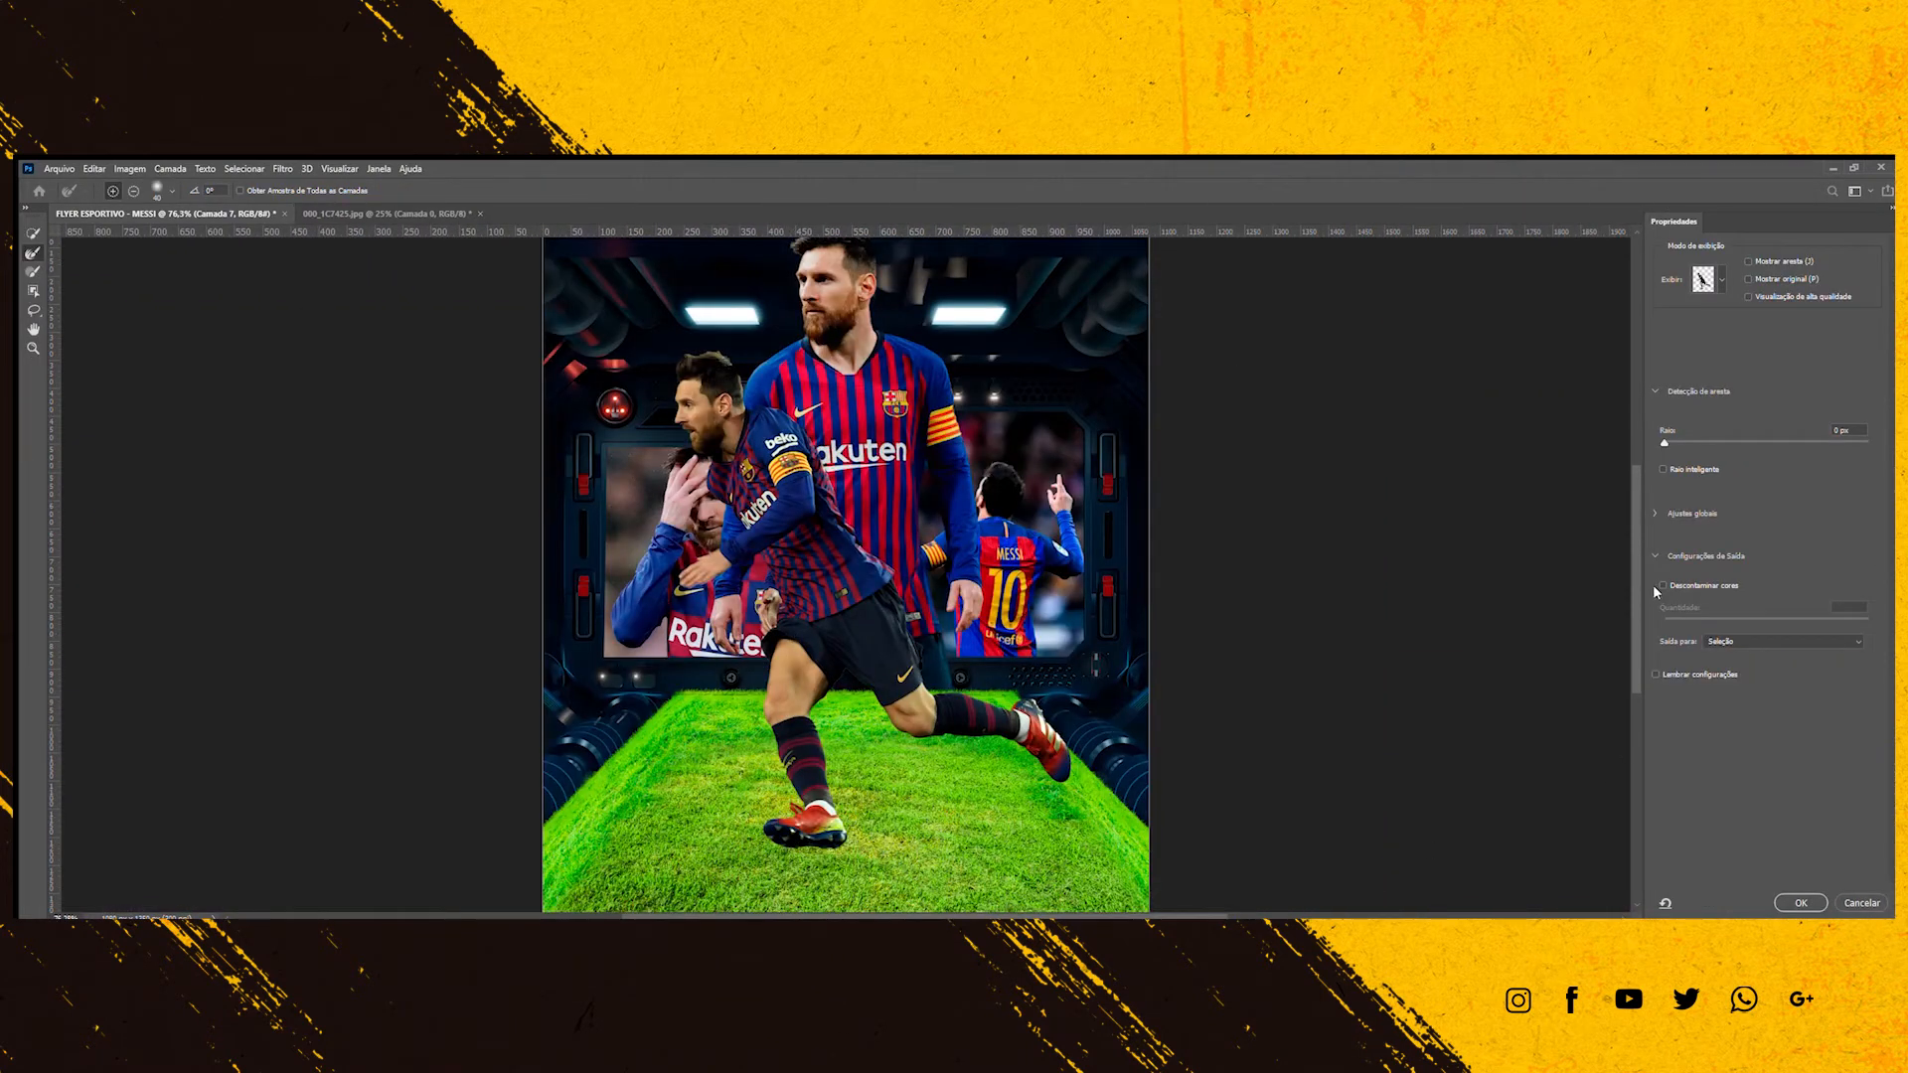
pyautogui.click(1801, 904)
# Scale the running Messi cut-out down and position it on the grass in front of the standing figure.
pyautogui.hotkey('ctrl', 't')
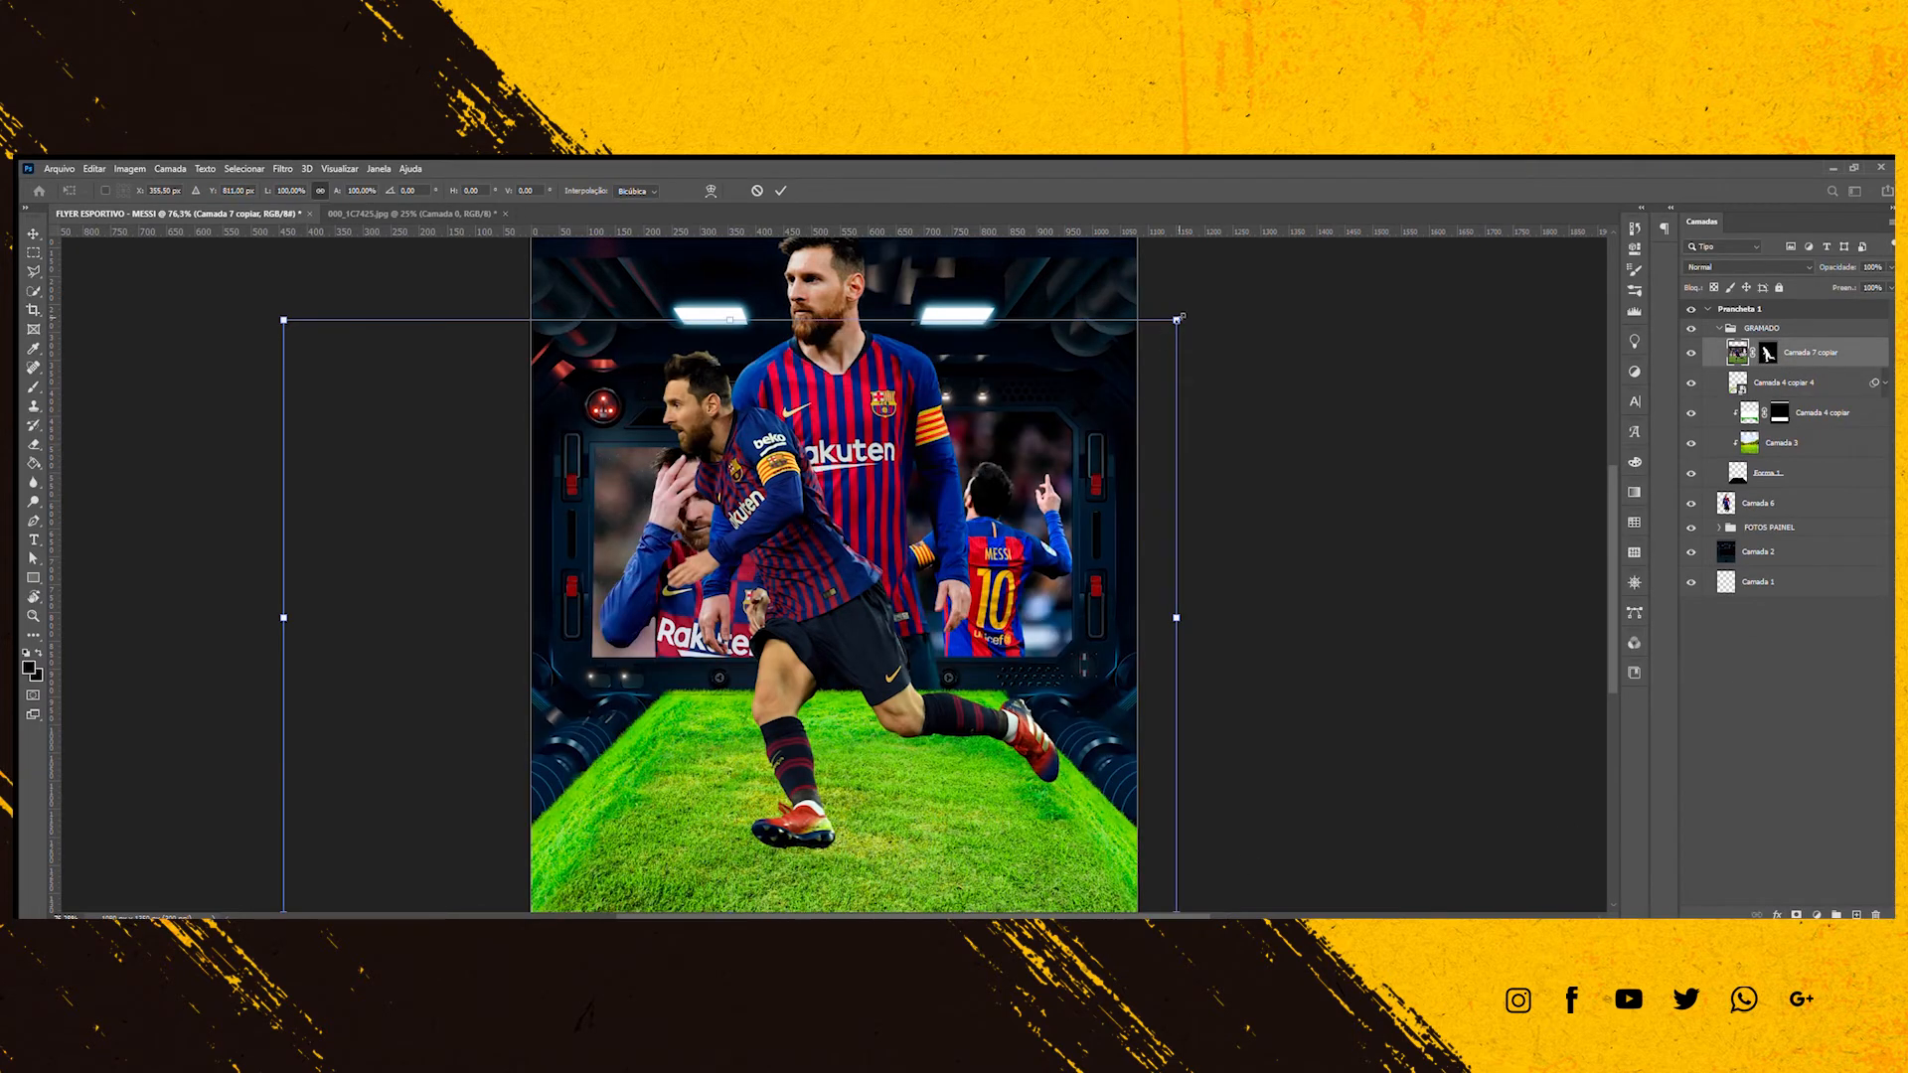
pyautogui.moveTo(1175, 320); pyautogui.dragTo(991, 443)
pyautogui.moveTo(775, 636); pyautogui.dragTo(924, 623)
pyautogui.moveTo(1142, 431); pyautogui.dragTo(1039, 500)
pyautogui.moveTo(854, 656); pyautogui.dragTo(945, 649)
pyautogui.press('Return')
# Box-select the running Messi cut-out and isolate it on its own layer without the leftover photo background.
pyautogui.press('m')
pyautogui.moveTo(733, 435); pyautogui.dragTo(1064, 882)
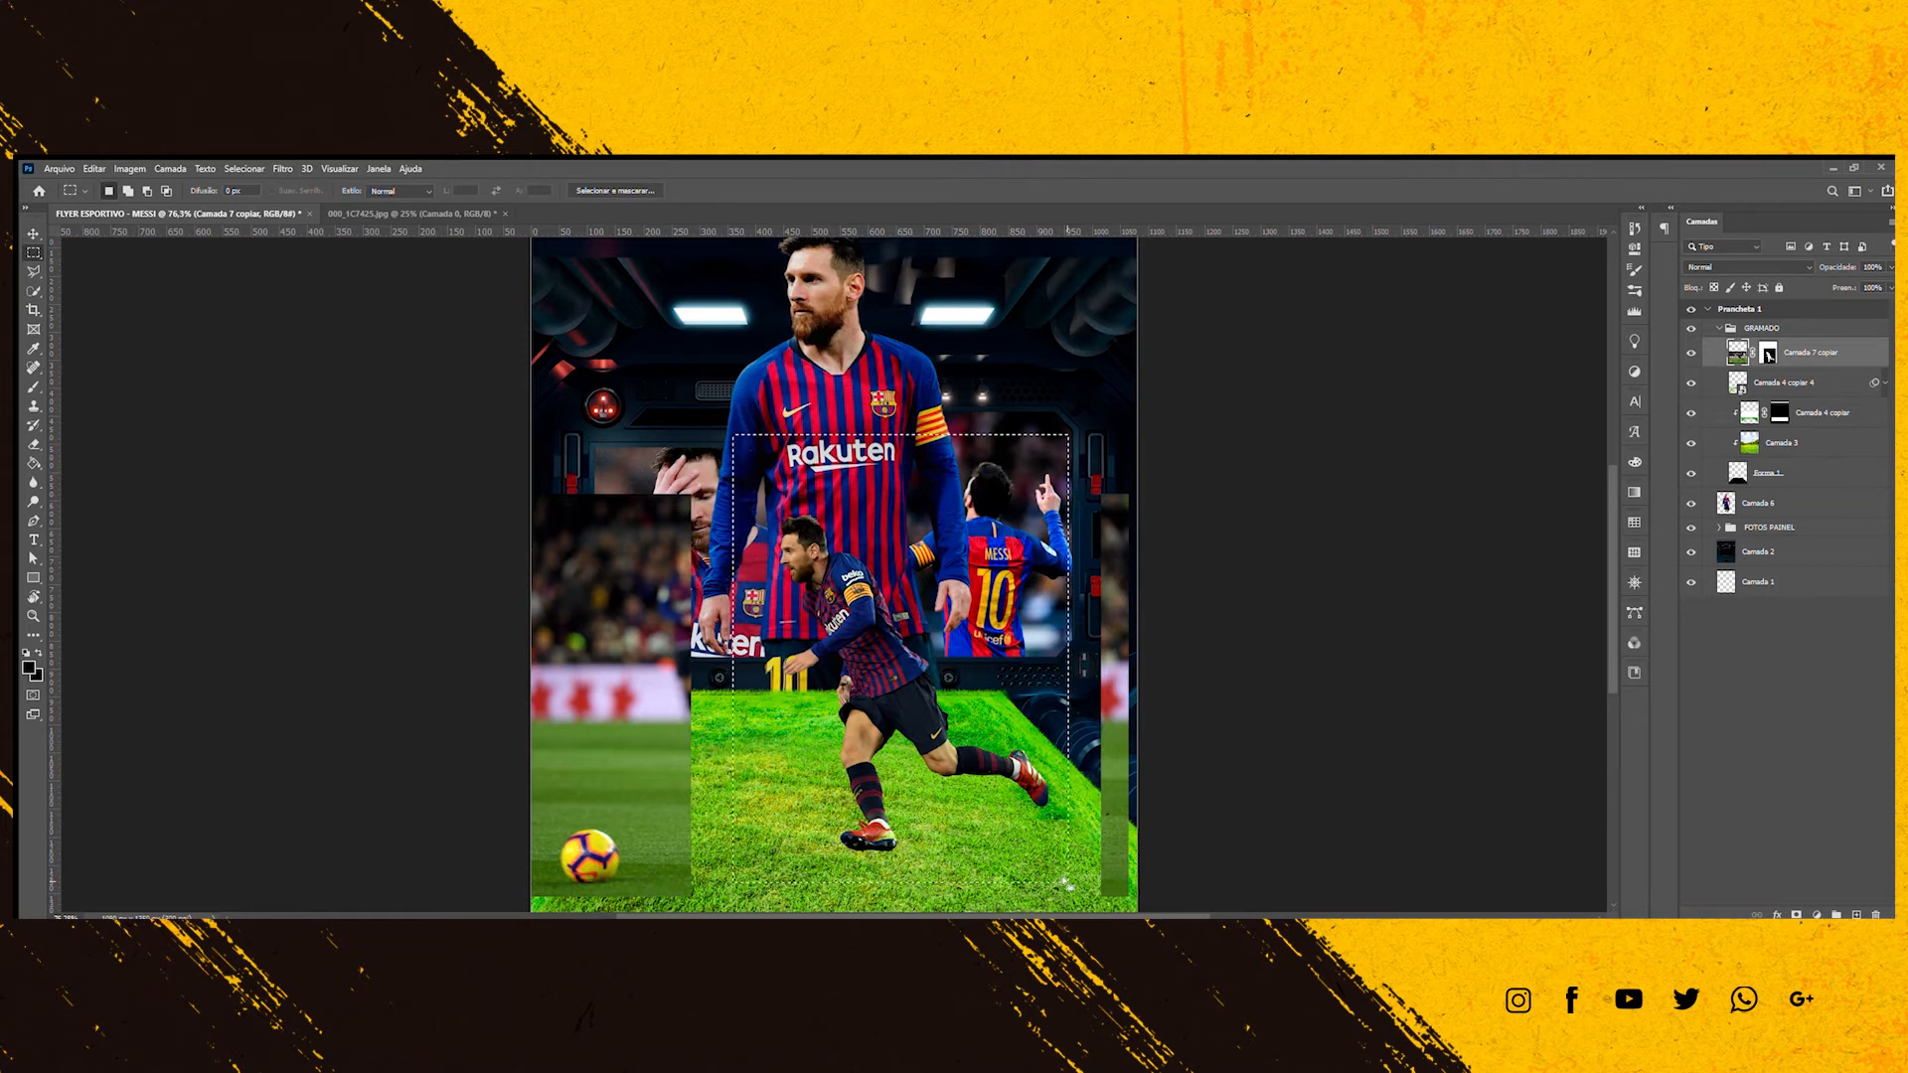
pyautogui.hotkey('ctrl', 'j')
pyautogui.hotkey('ctrl', 'z')
pyautogui.hotkey('ctrl', 'd')
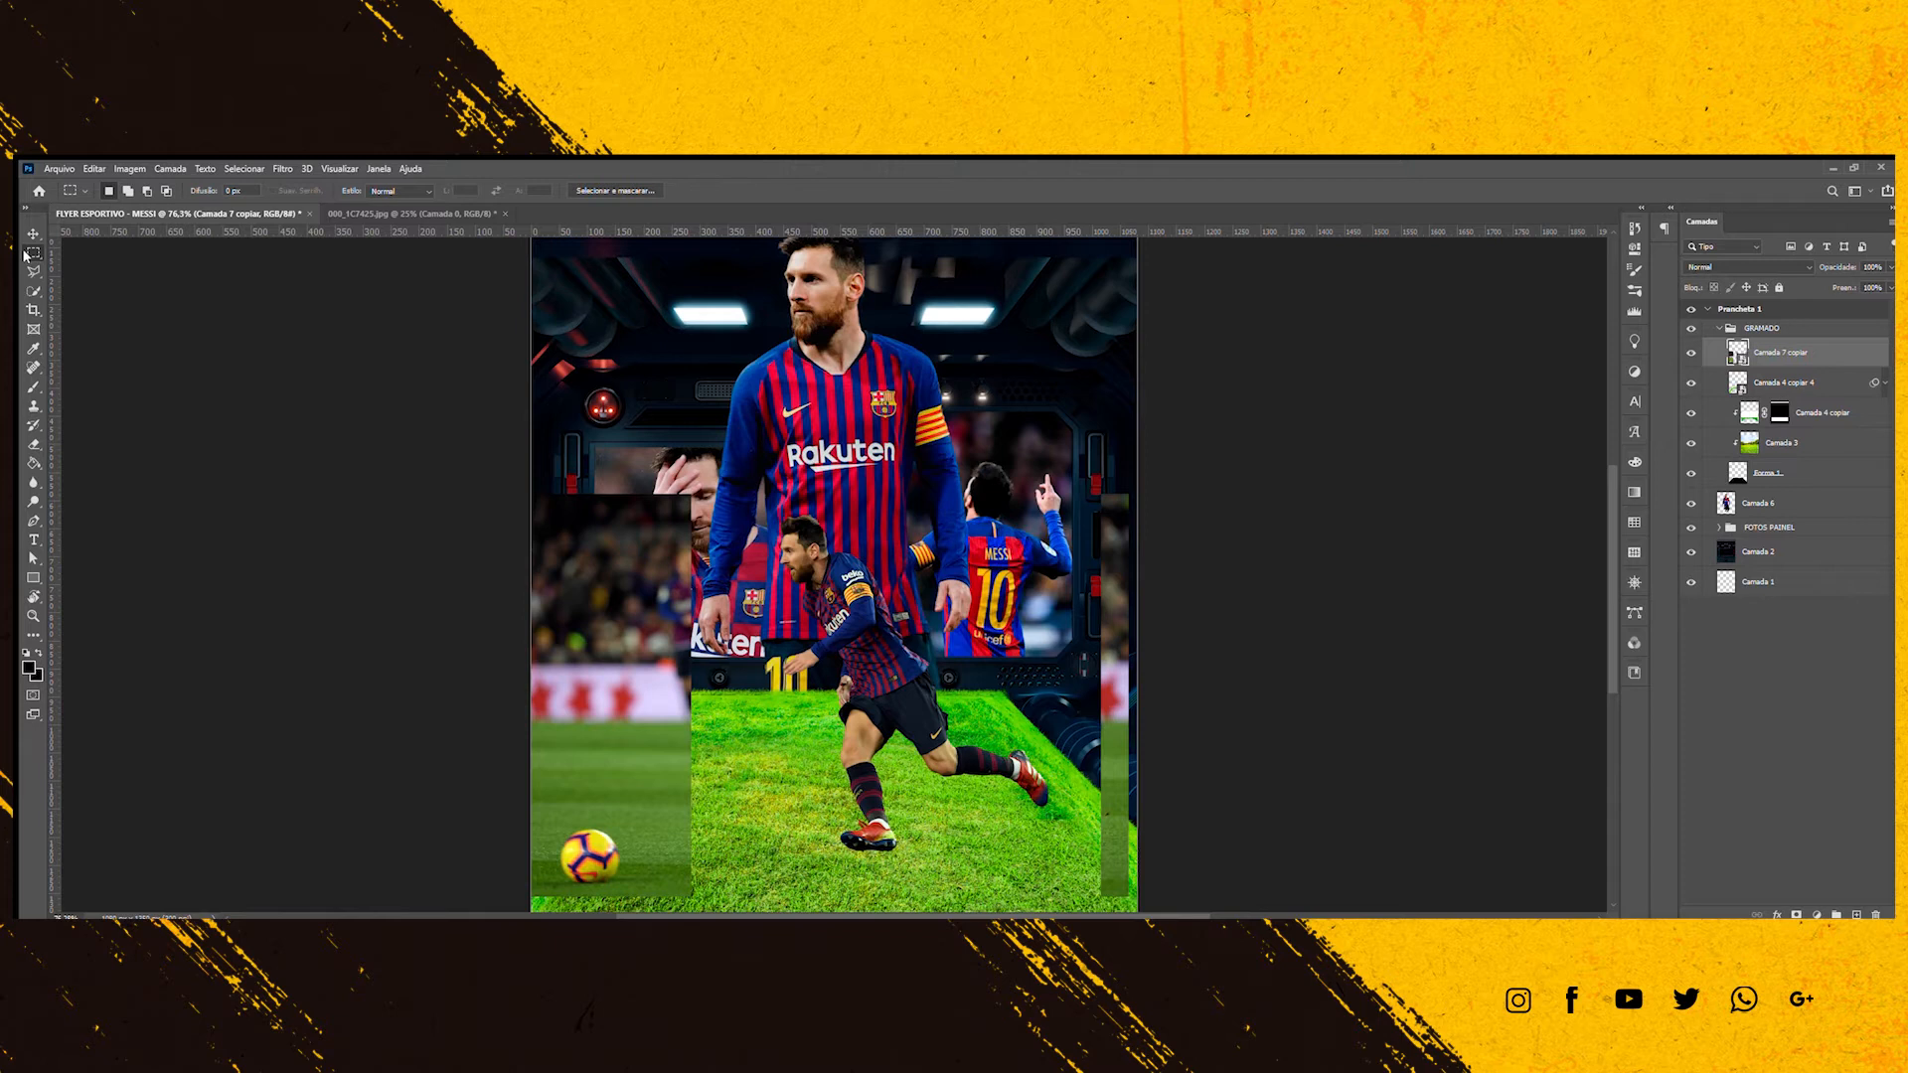
pyautogui.moveTo(1096, 885); pyautogui.dragTo(1073, 884)
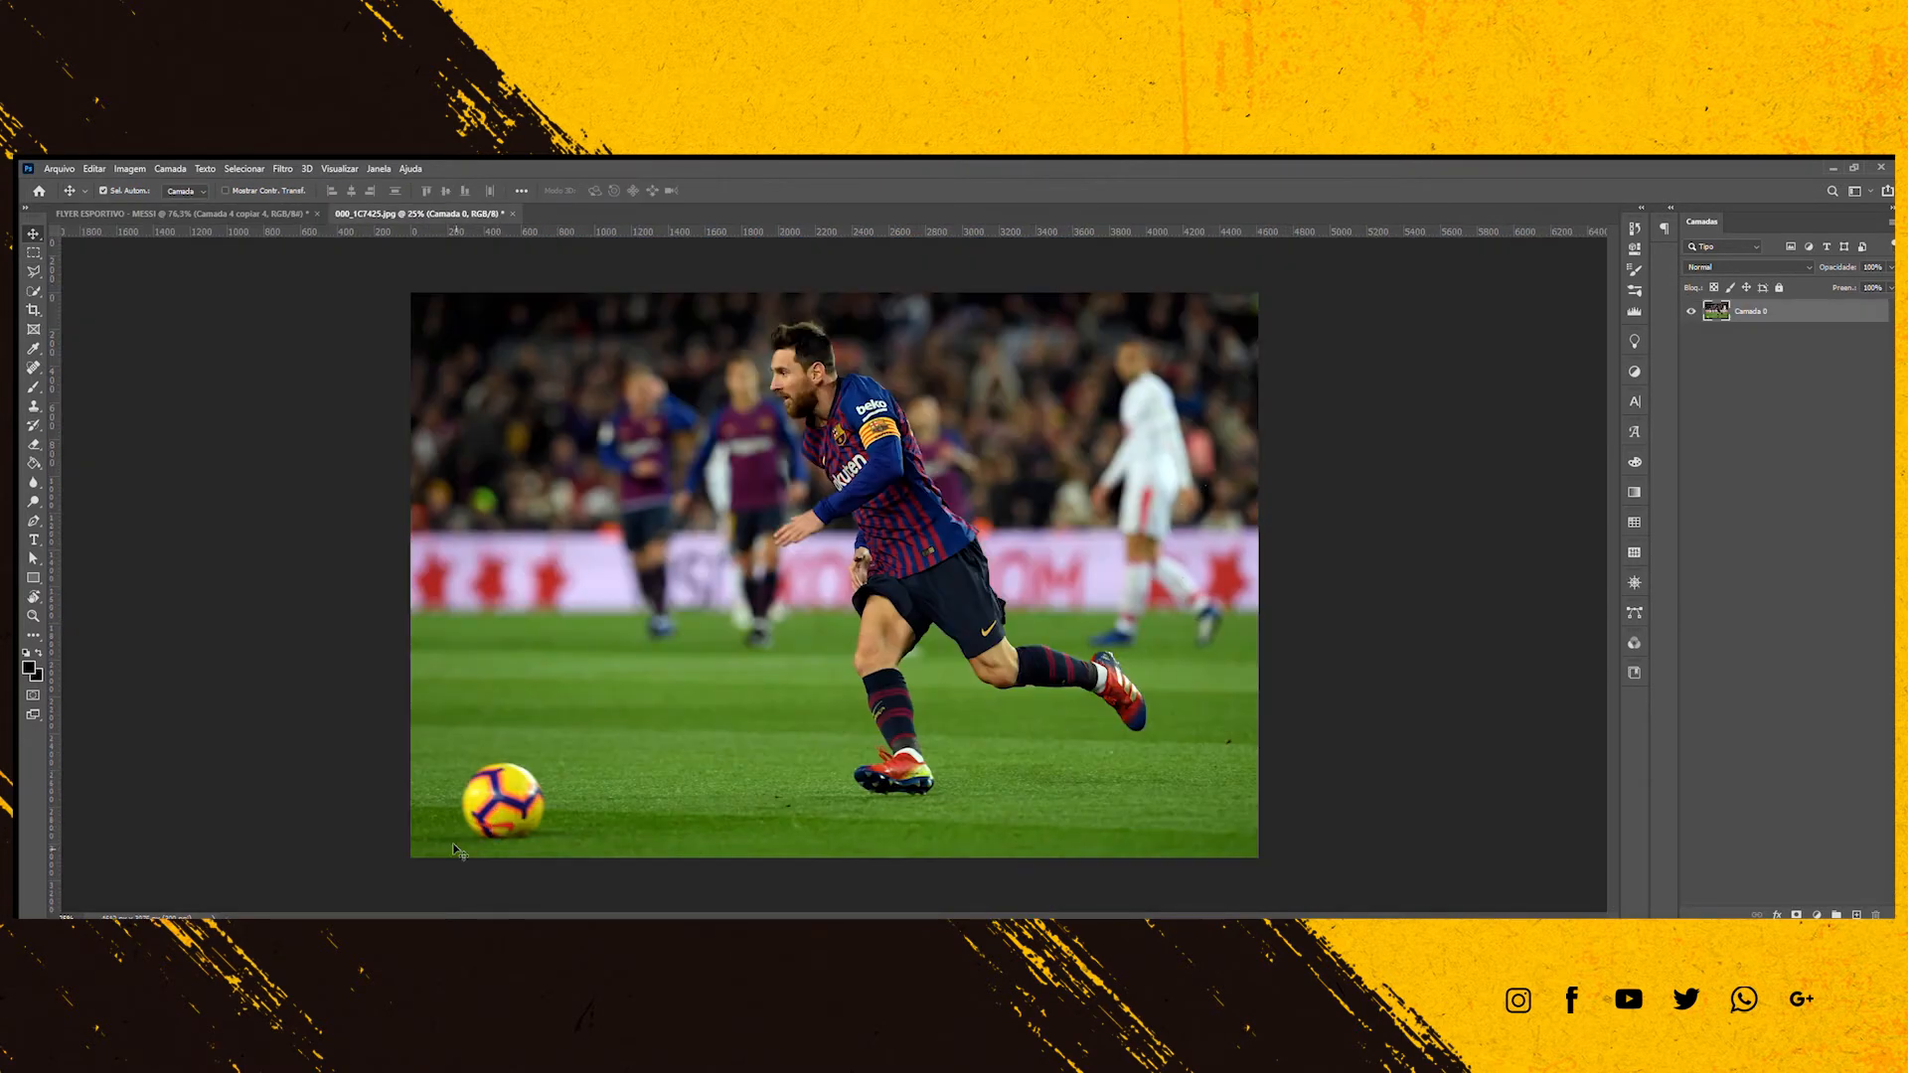
# Return to the flyer and turn the running Messi black and white with a Black & White smart filter.
pyautogui.hotkey('ctrl', 'Tab')
pyautogui.scroll(1, 824, 874)
pyautogui.scroll(-1, 824, 874)
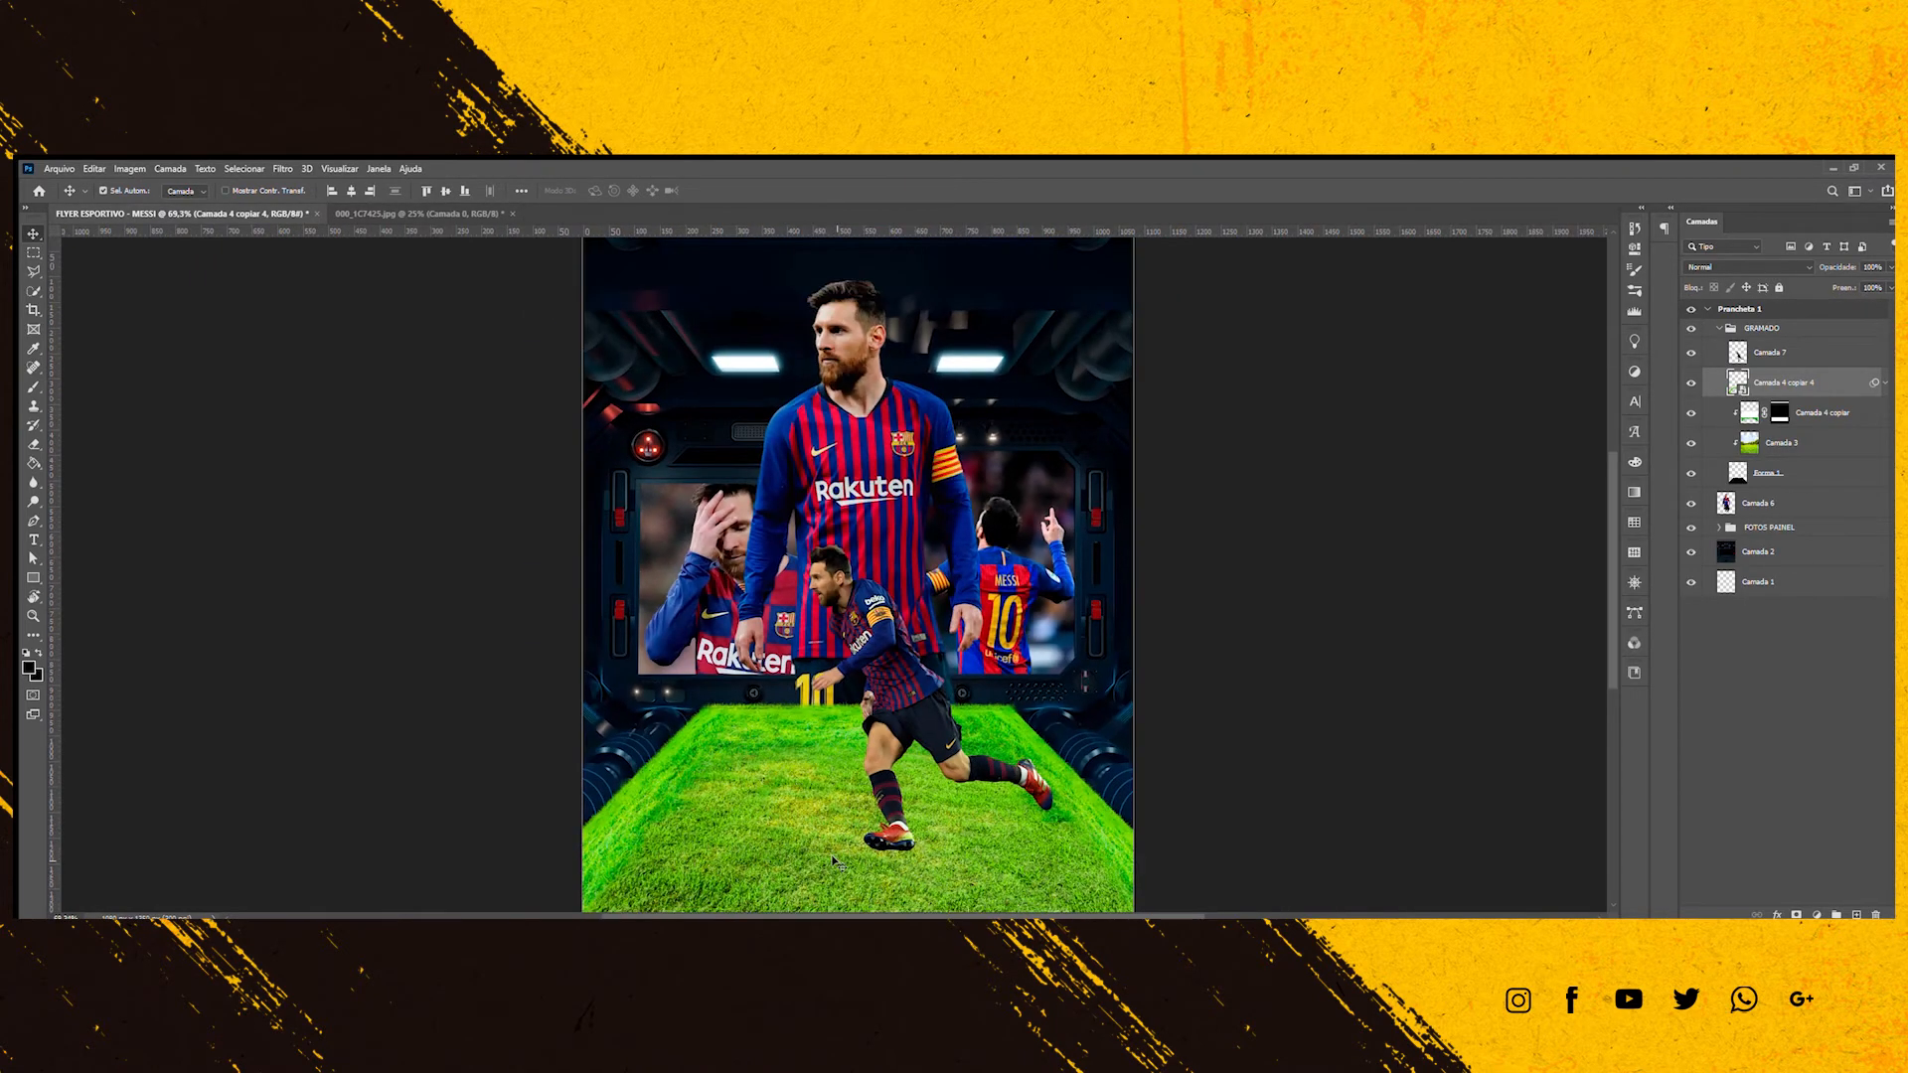
pyautogui.click(842, 683)
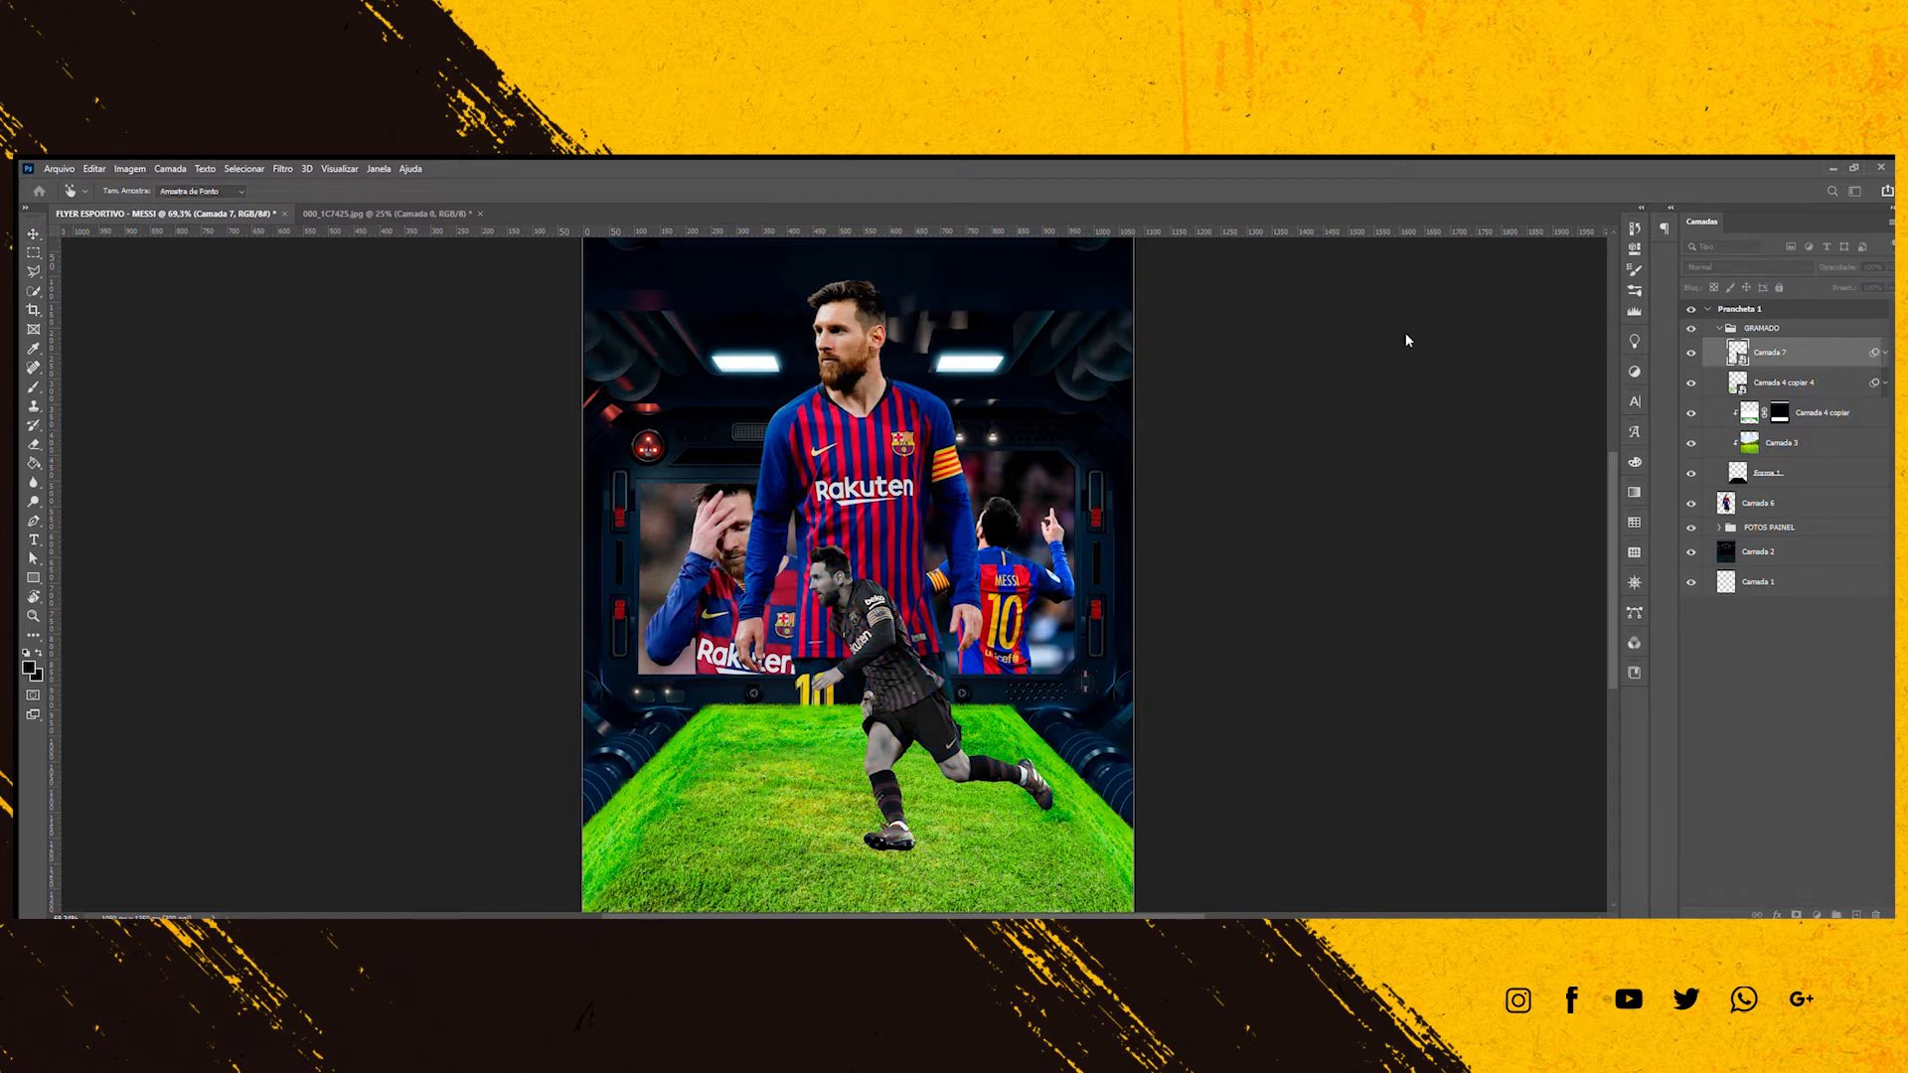
pyautogui.press('Return')
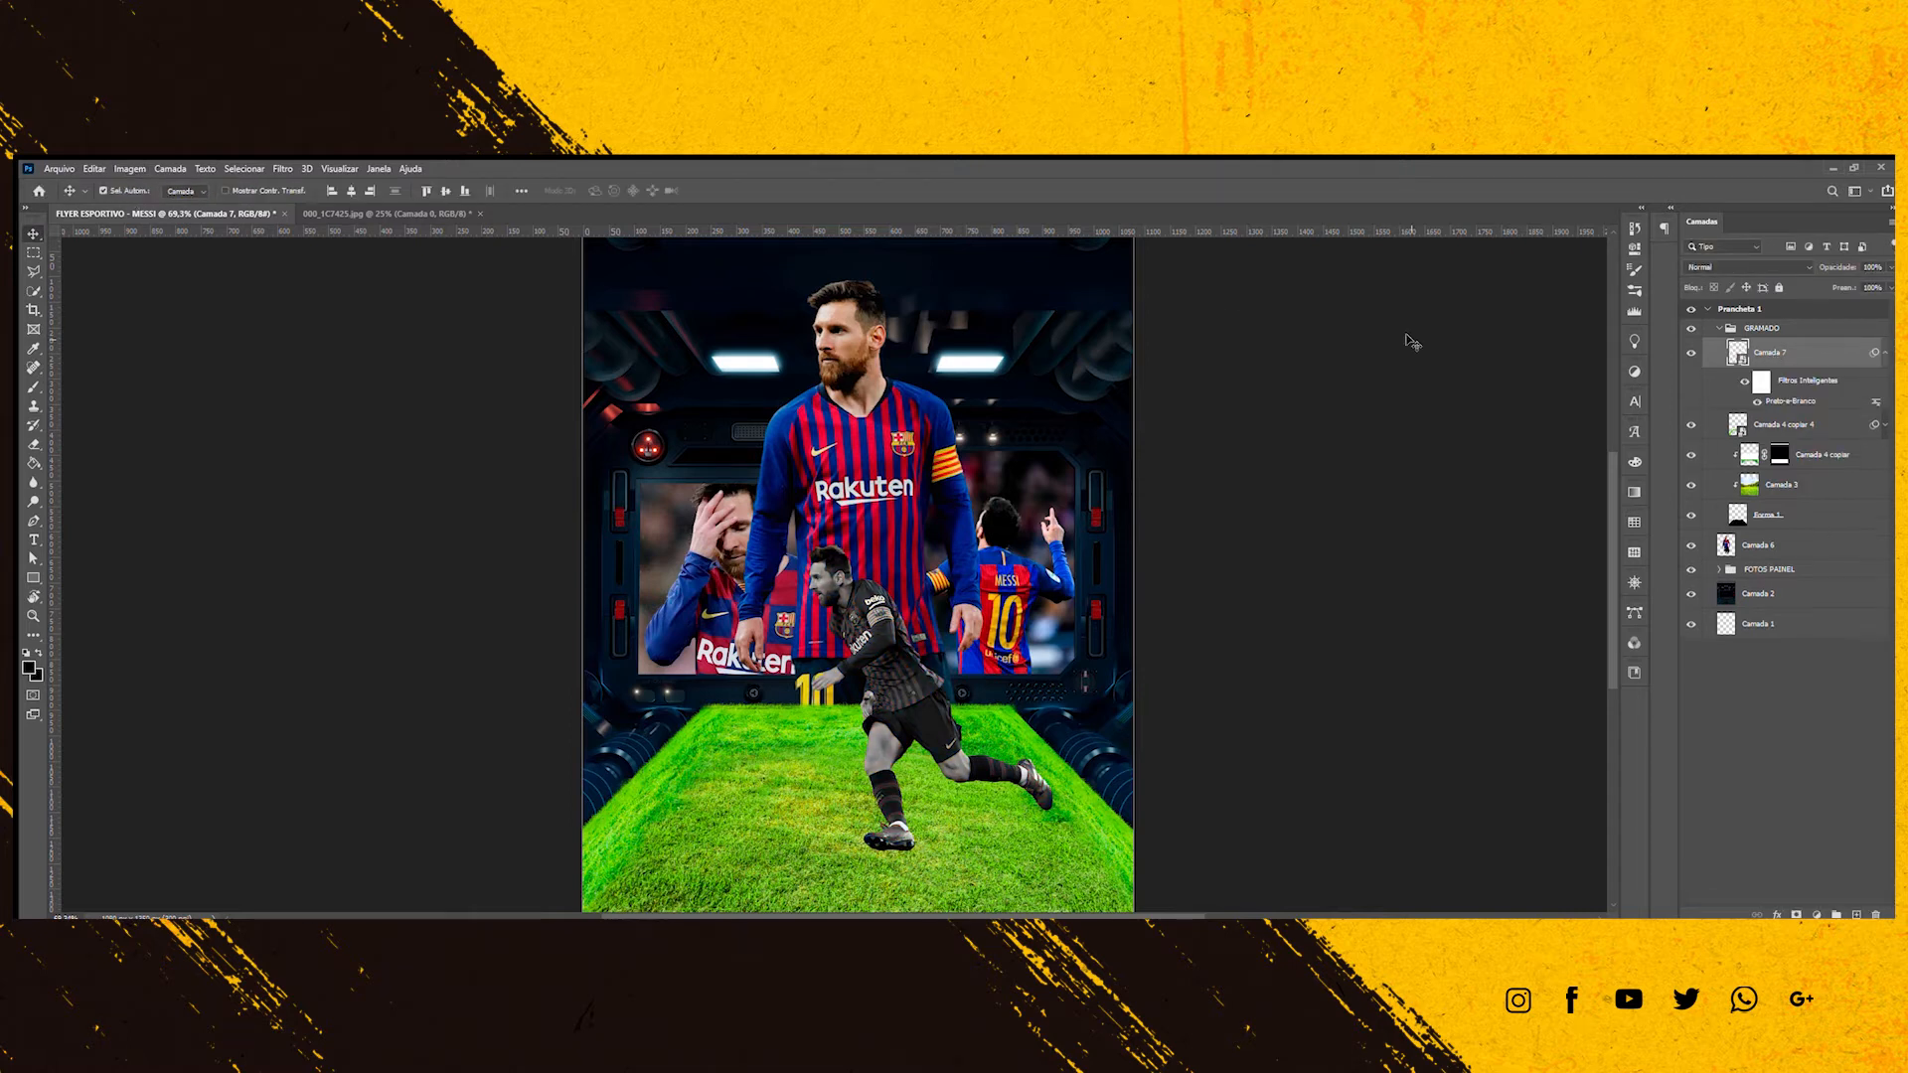
# Move the running Messi layer out of the GRAMADO group to the top of the stack and collapse the group.
pyautogui.moveTo(1776, 320); pyautogui.dragTo(1775, 322)
pyautogui.click(1719, 357)
pyautogui.scroll(1, 836, 664)
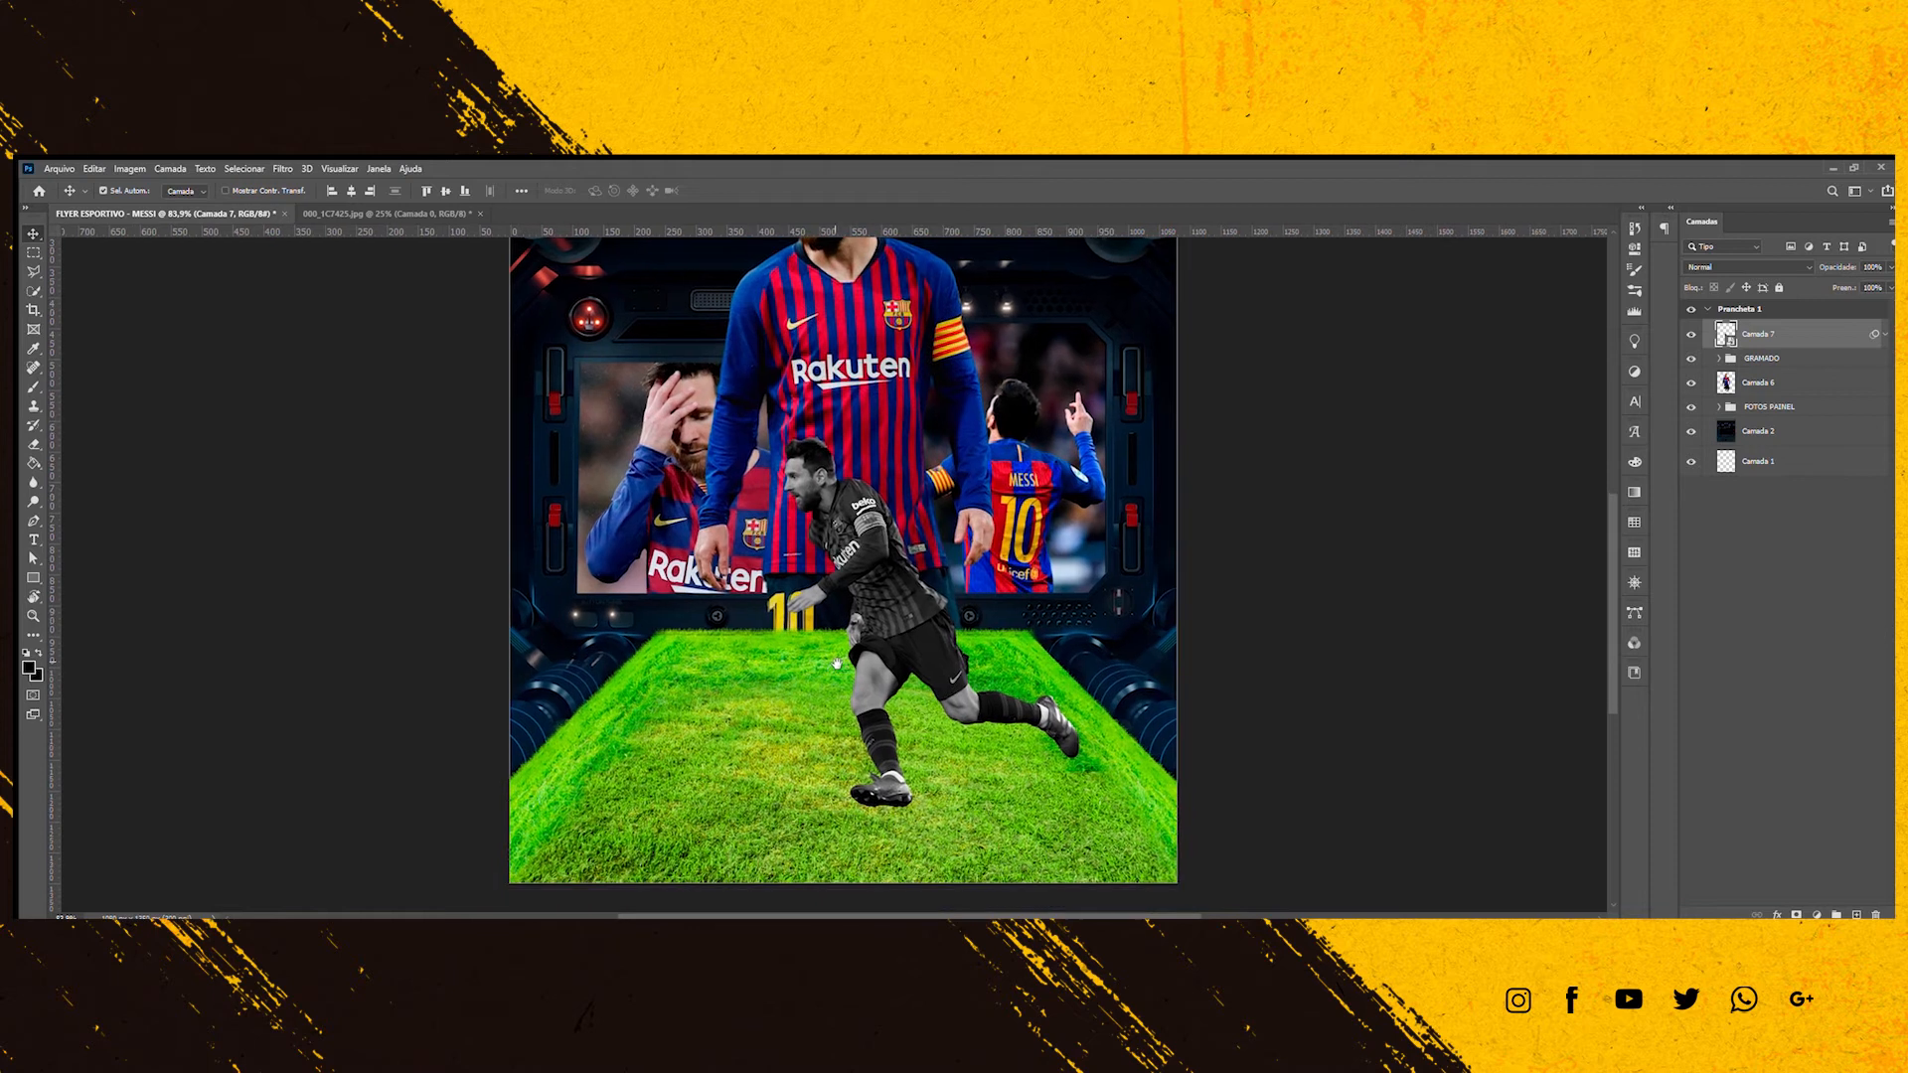
pyautogui.hotkey('ctrl', 't')
# Bring the red star ball into the flyer and cut it out onto a new layer with a layer mask and decontaminated colors.
pyautogui.click(684, 213)
pyautogui.moveTo(825, 536)
pyautogui.mouseDown()
pyautogui.moveTo(253, 260)
pyautogui.moveTo(753, 639)
pyautogui.moveTo(870, 610)
pyautogui.mouseUp()
pyautogui.click(30, 291)
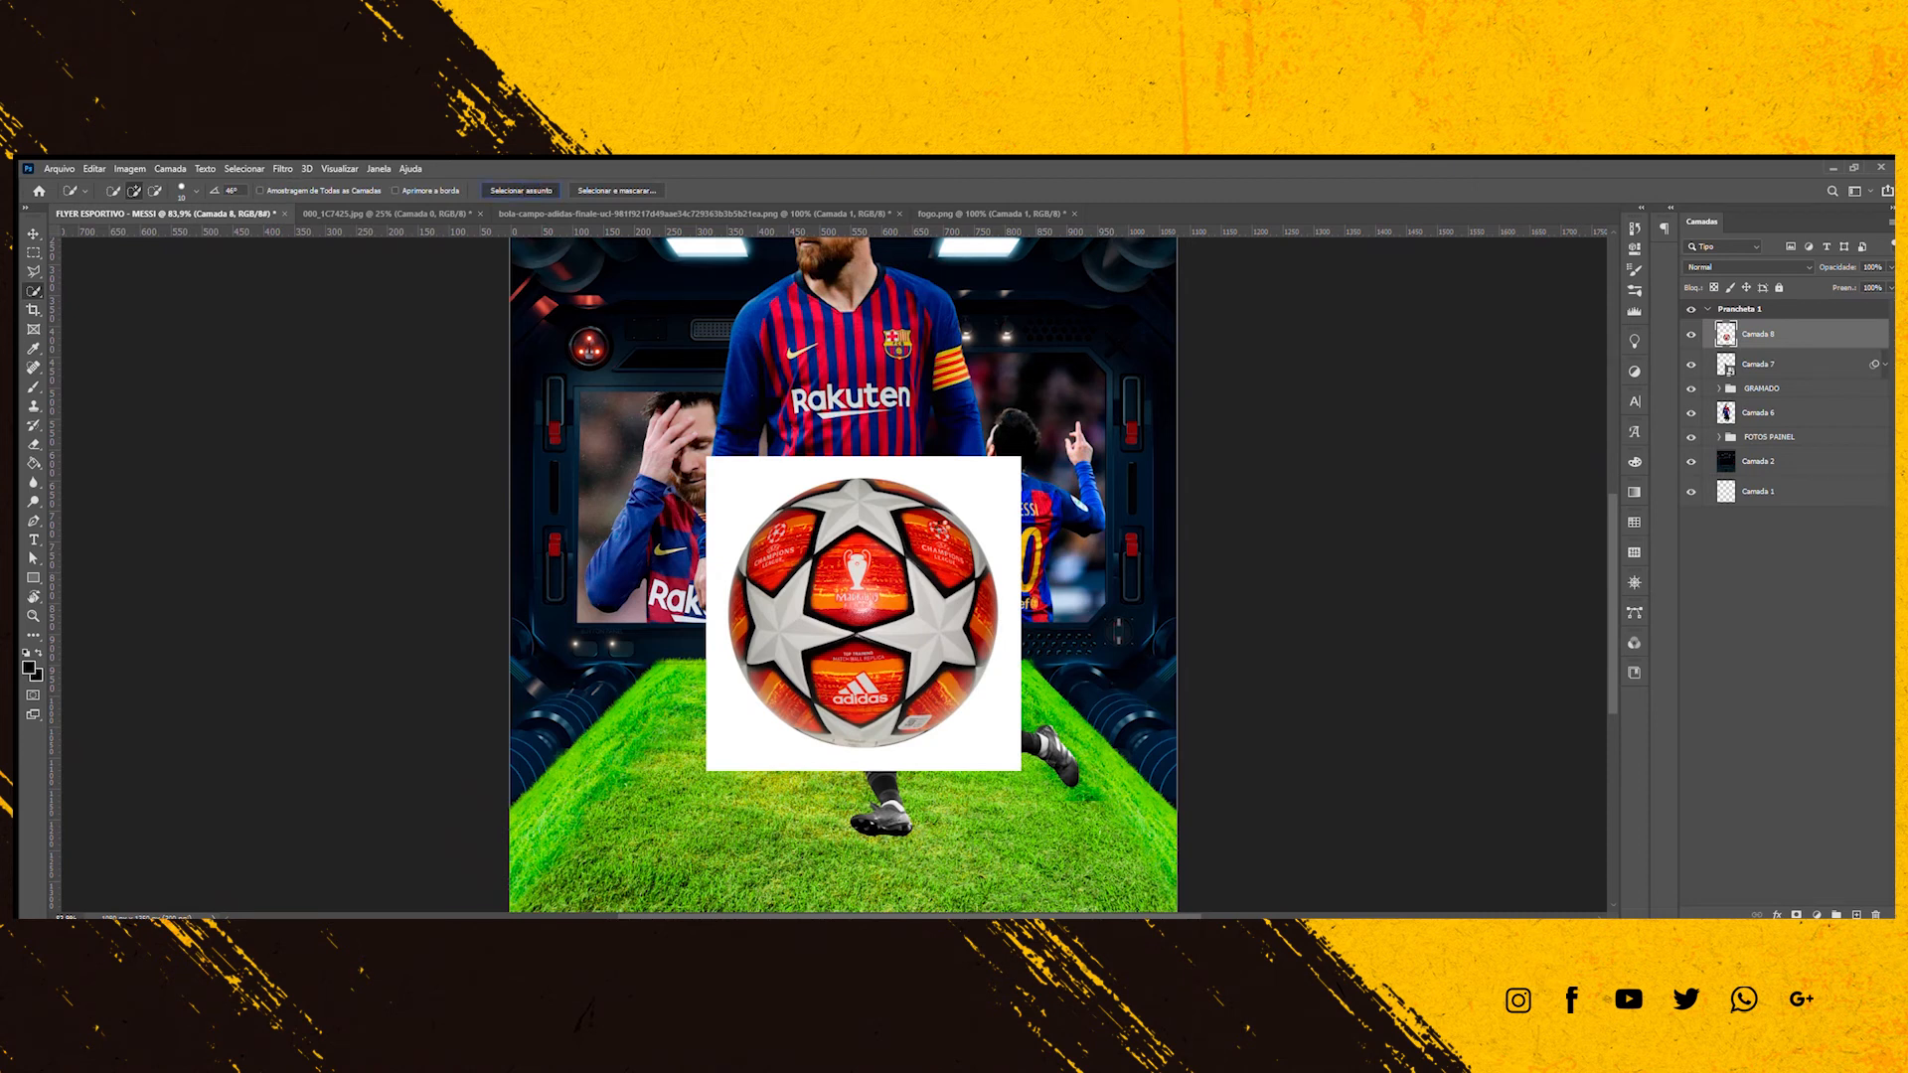
pyautogui.click(613, 190)
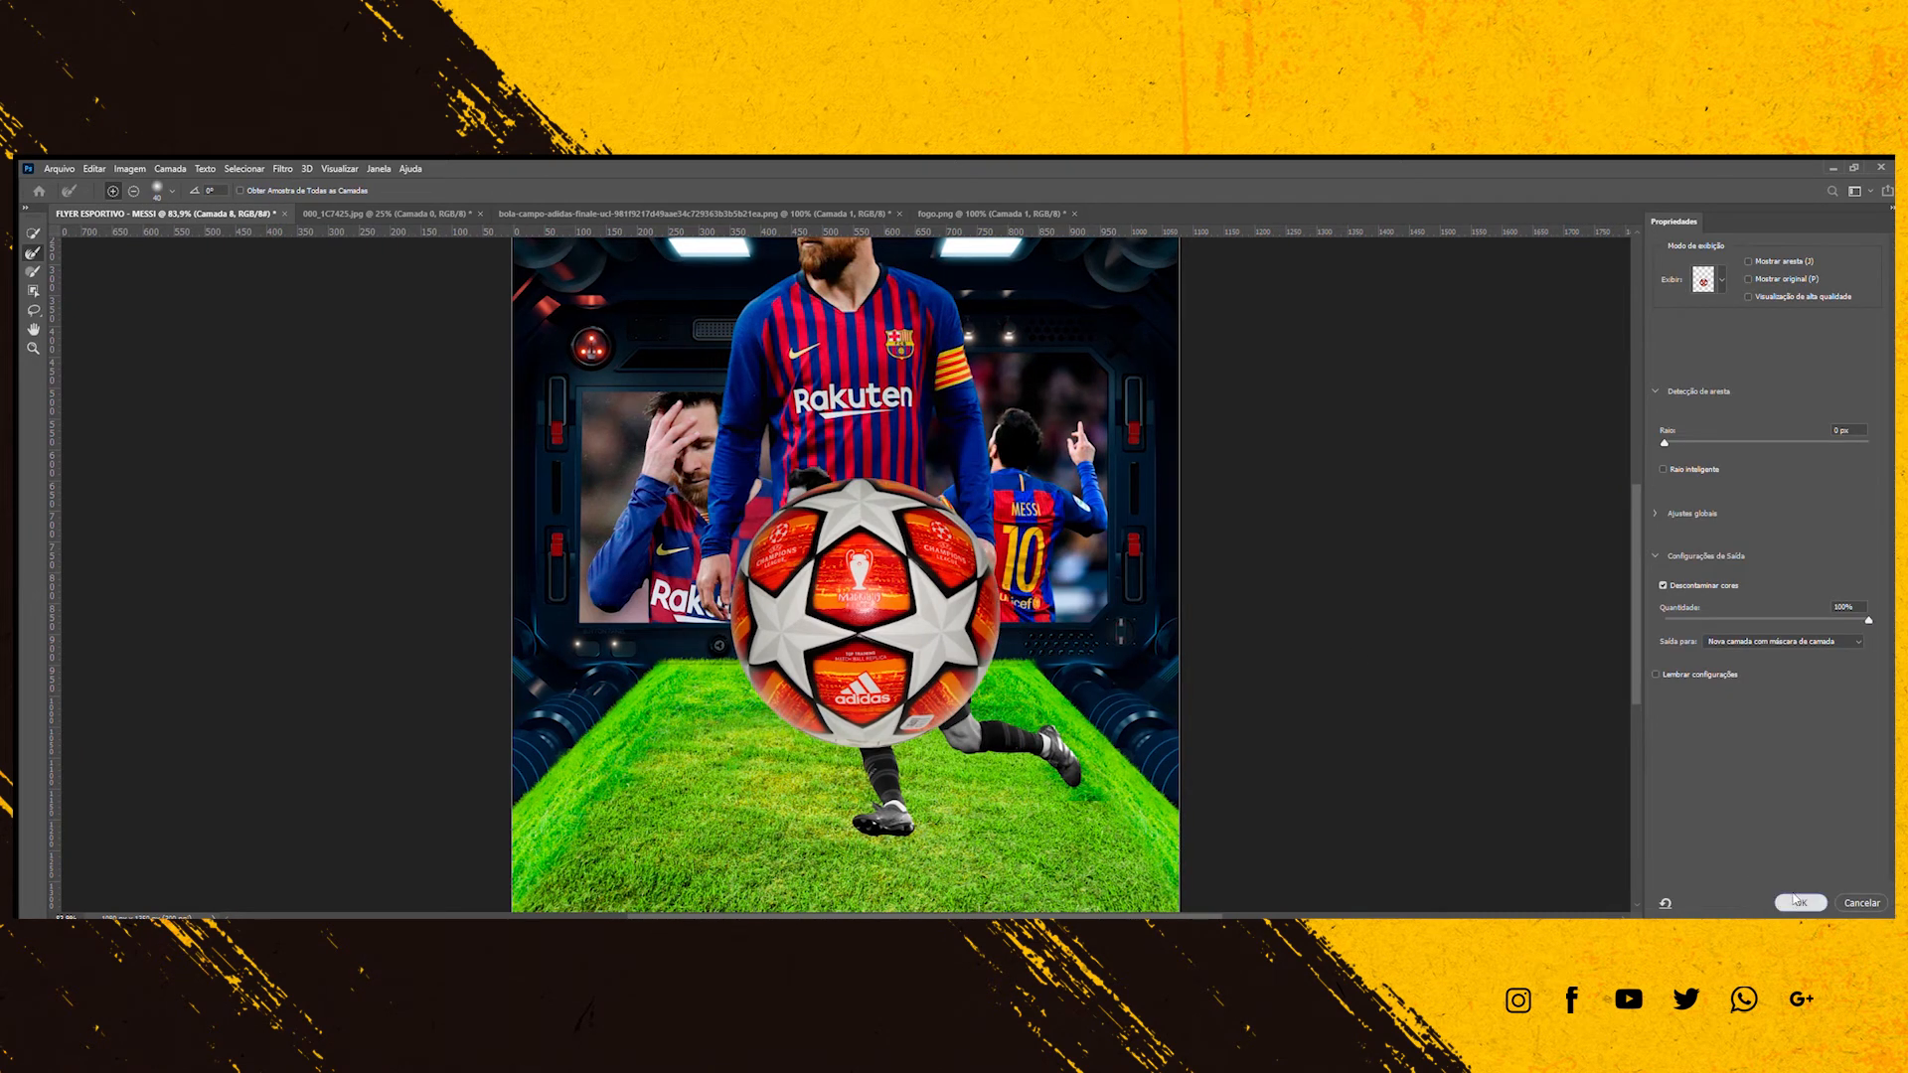
pyautogui.click(1797, 901)
# Scale the ball cut-out to about 22% on the grass ahead of the running Messi and give it an Inner Shadow.
pyautogui.click(1689, 502)
pyautogui.hotkey('ctrl', 't')
pyautogui.moveTo(1008, 457)
pyautogui.mouseDown()
pyautogui.moveTo(788, 678)
pyautogui.moveTo(698, 807)
pyautogui.mouseUp()
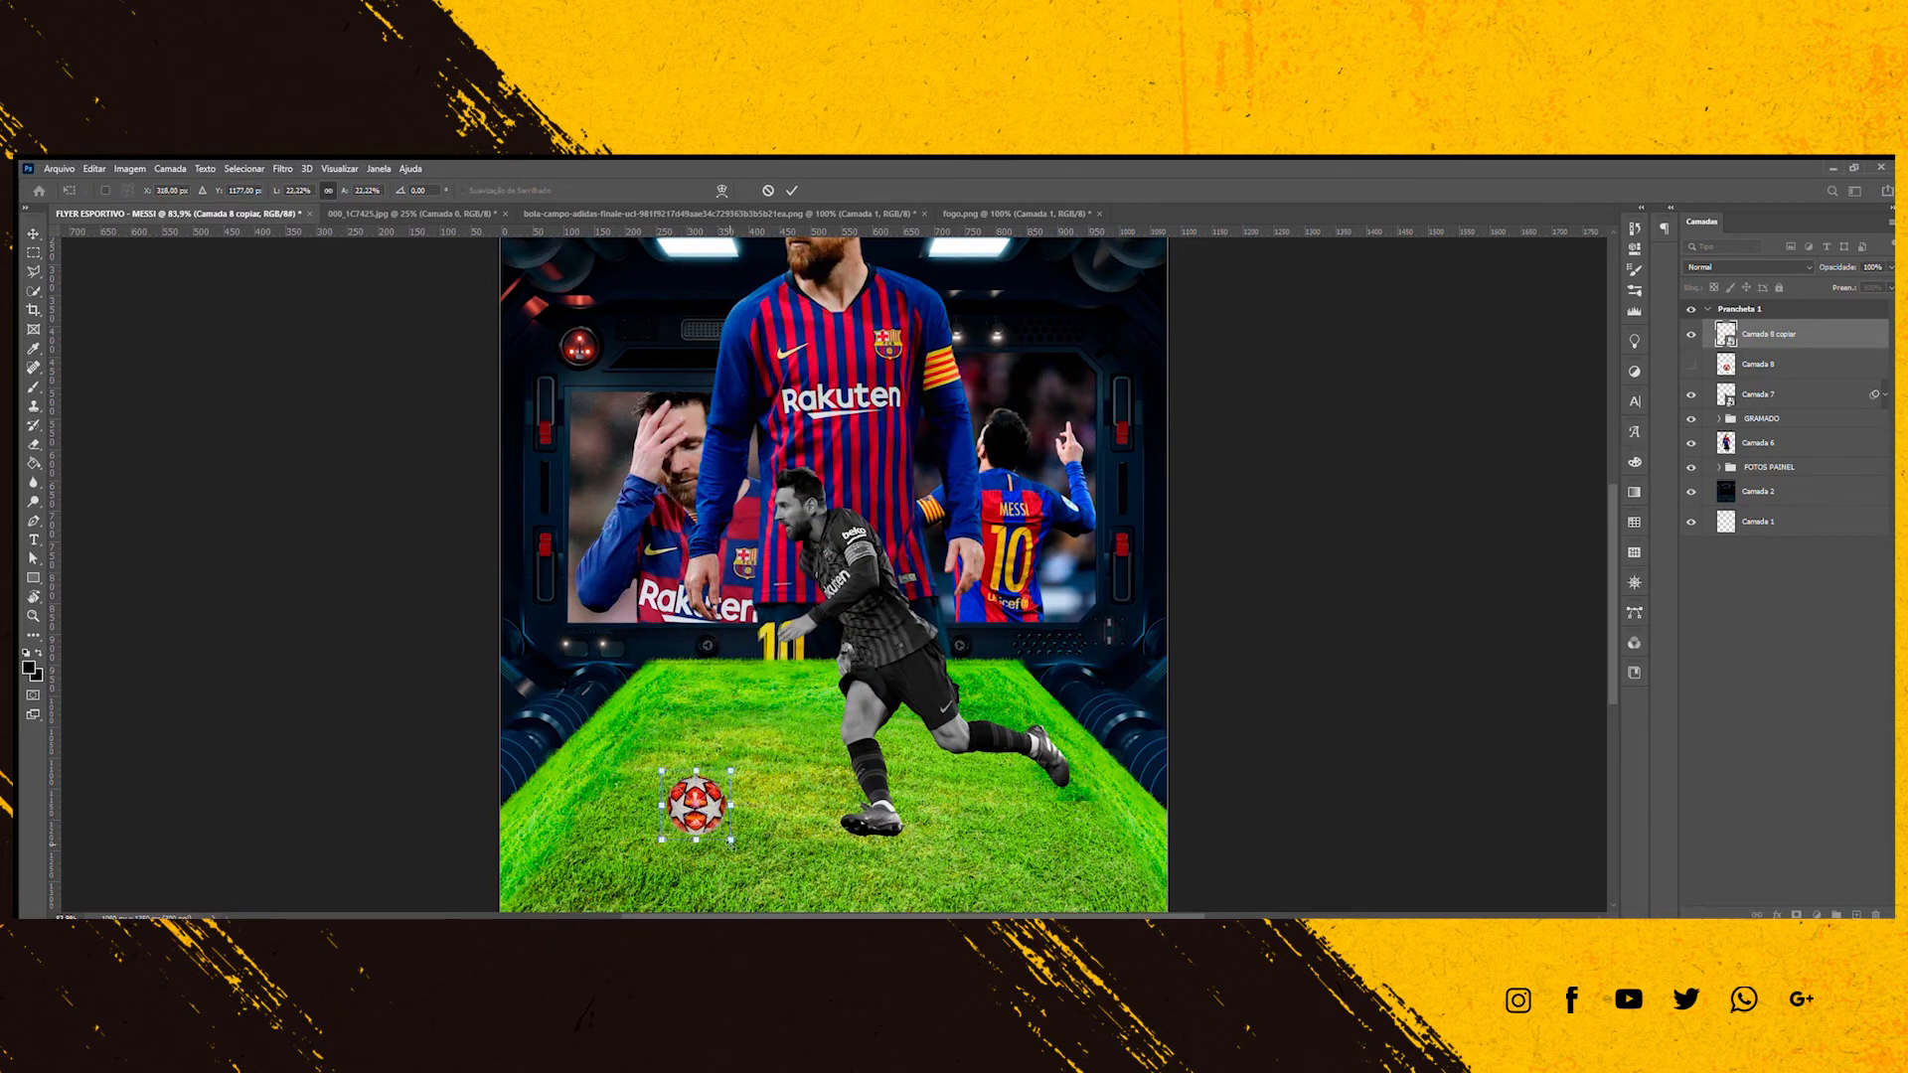
pyautogui.press('Return')
pyautogui.press('space')
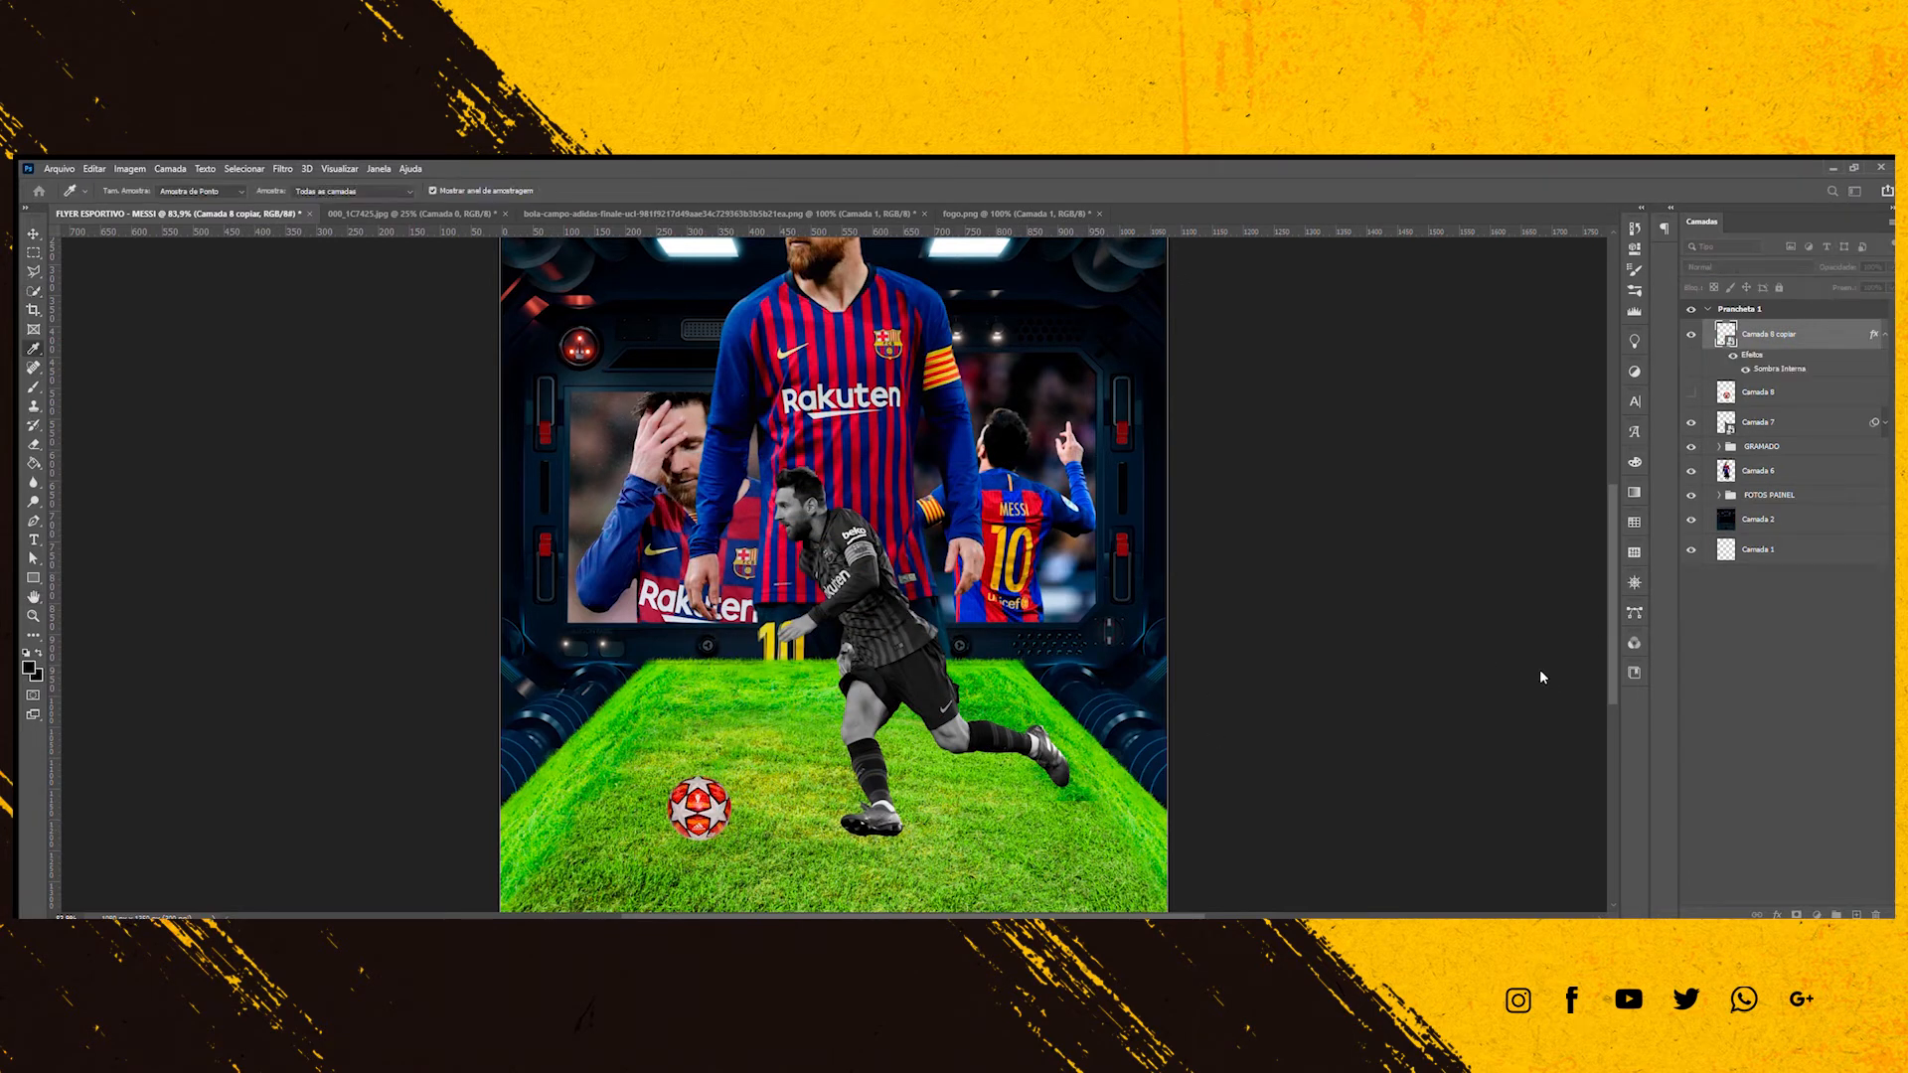
pyautogui.click(1523, 552)
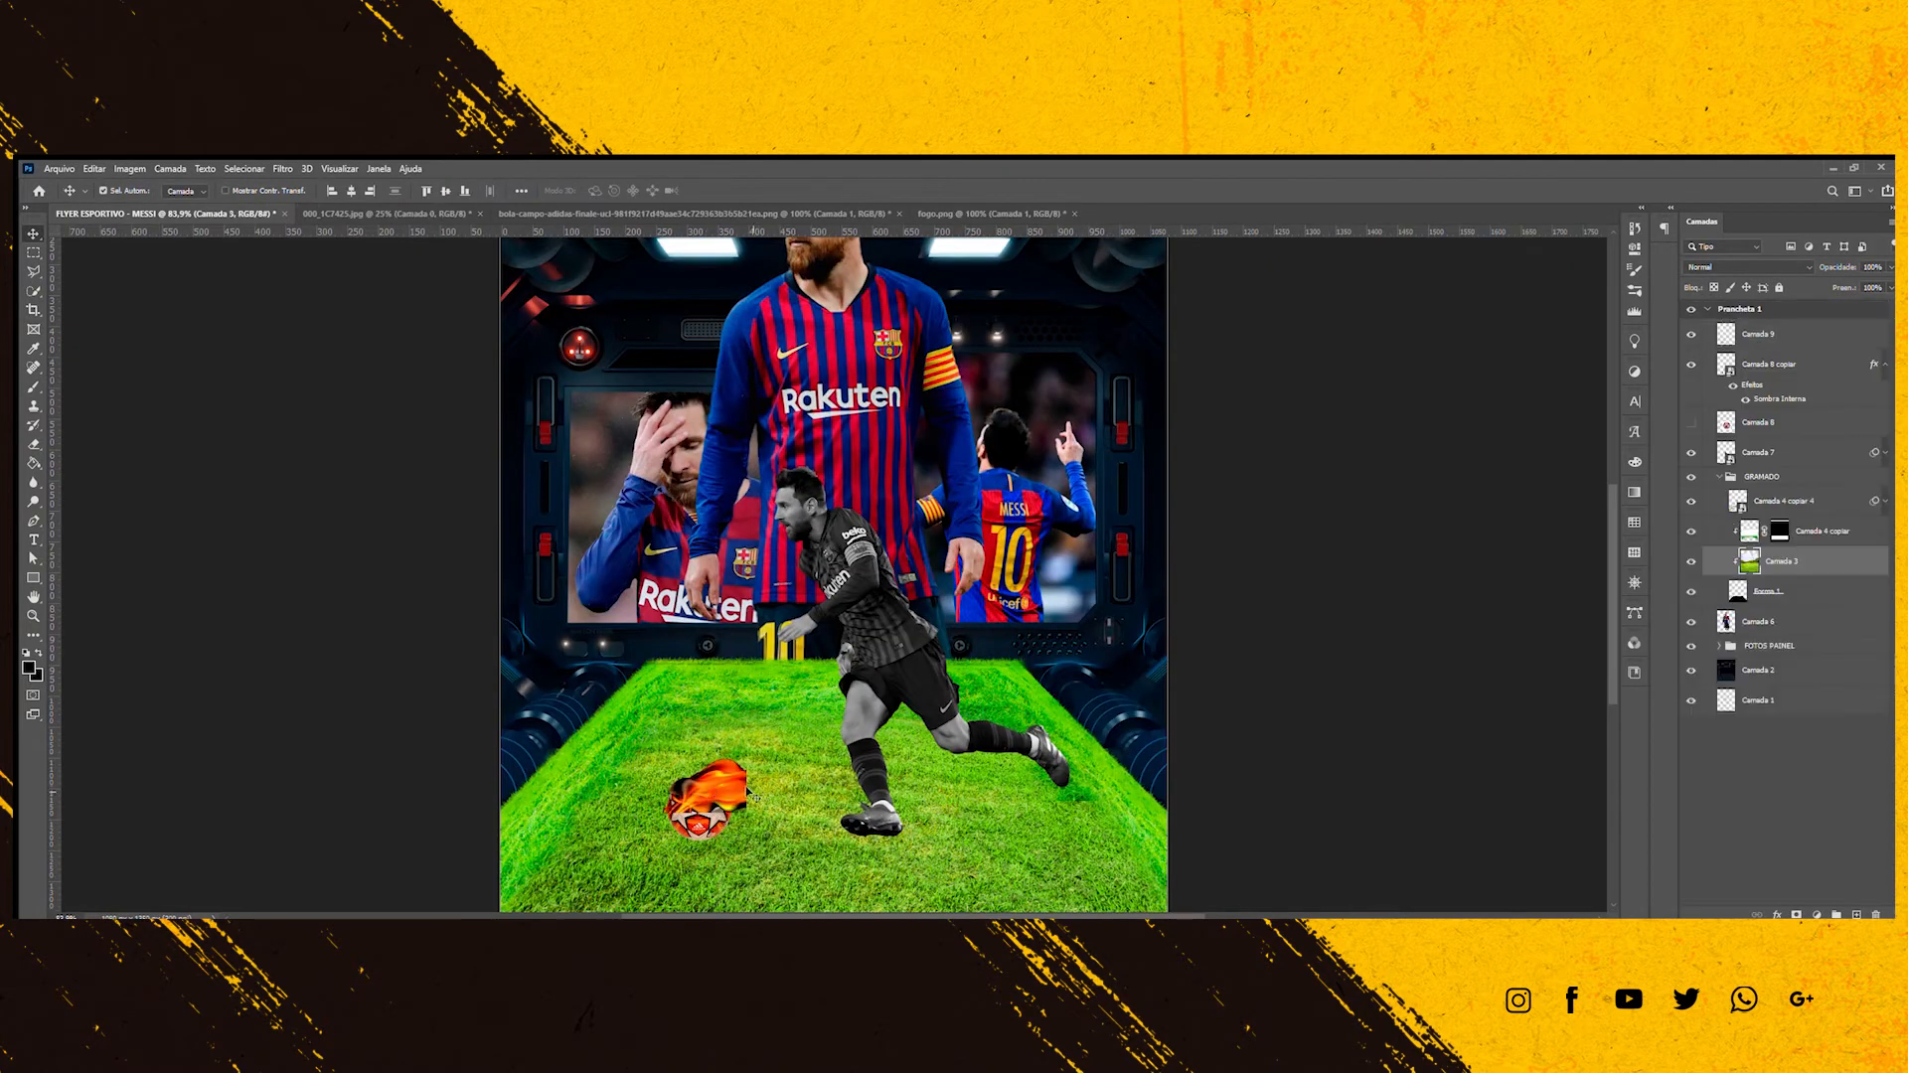
# Enlarge the flame layer and position it over the ball and the grass behind it.
pyautogui.click(1807, 338)
pyautogui.hotkey('ctrl', 't')
pyautogui.moveTo(746, 814)
pyautogui.mouseDown()
pyautogui.moveTo(843, 877)
pyautogui.moveTo(723, 784)
pyautogui.mouseUp()
pyautogui.press('Return')
# Set the flame layer's blend mode to Lighter Color (Cor Mais Clara).
pyautogui.click(1699, 267)
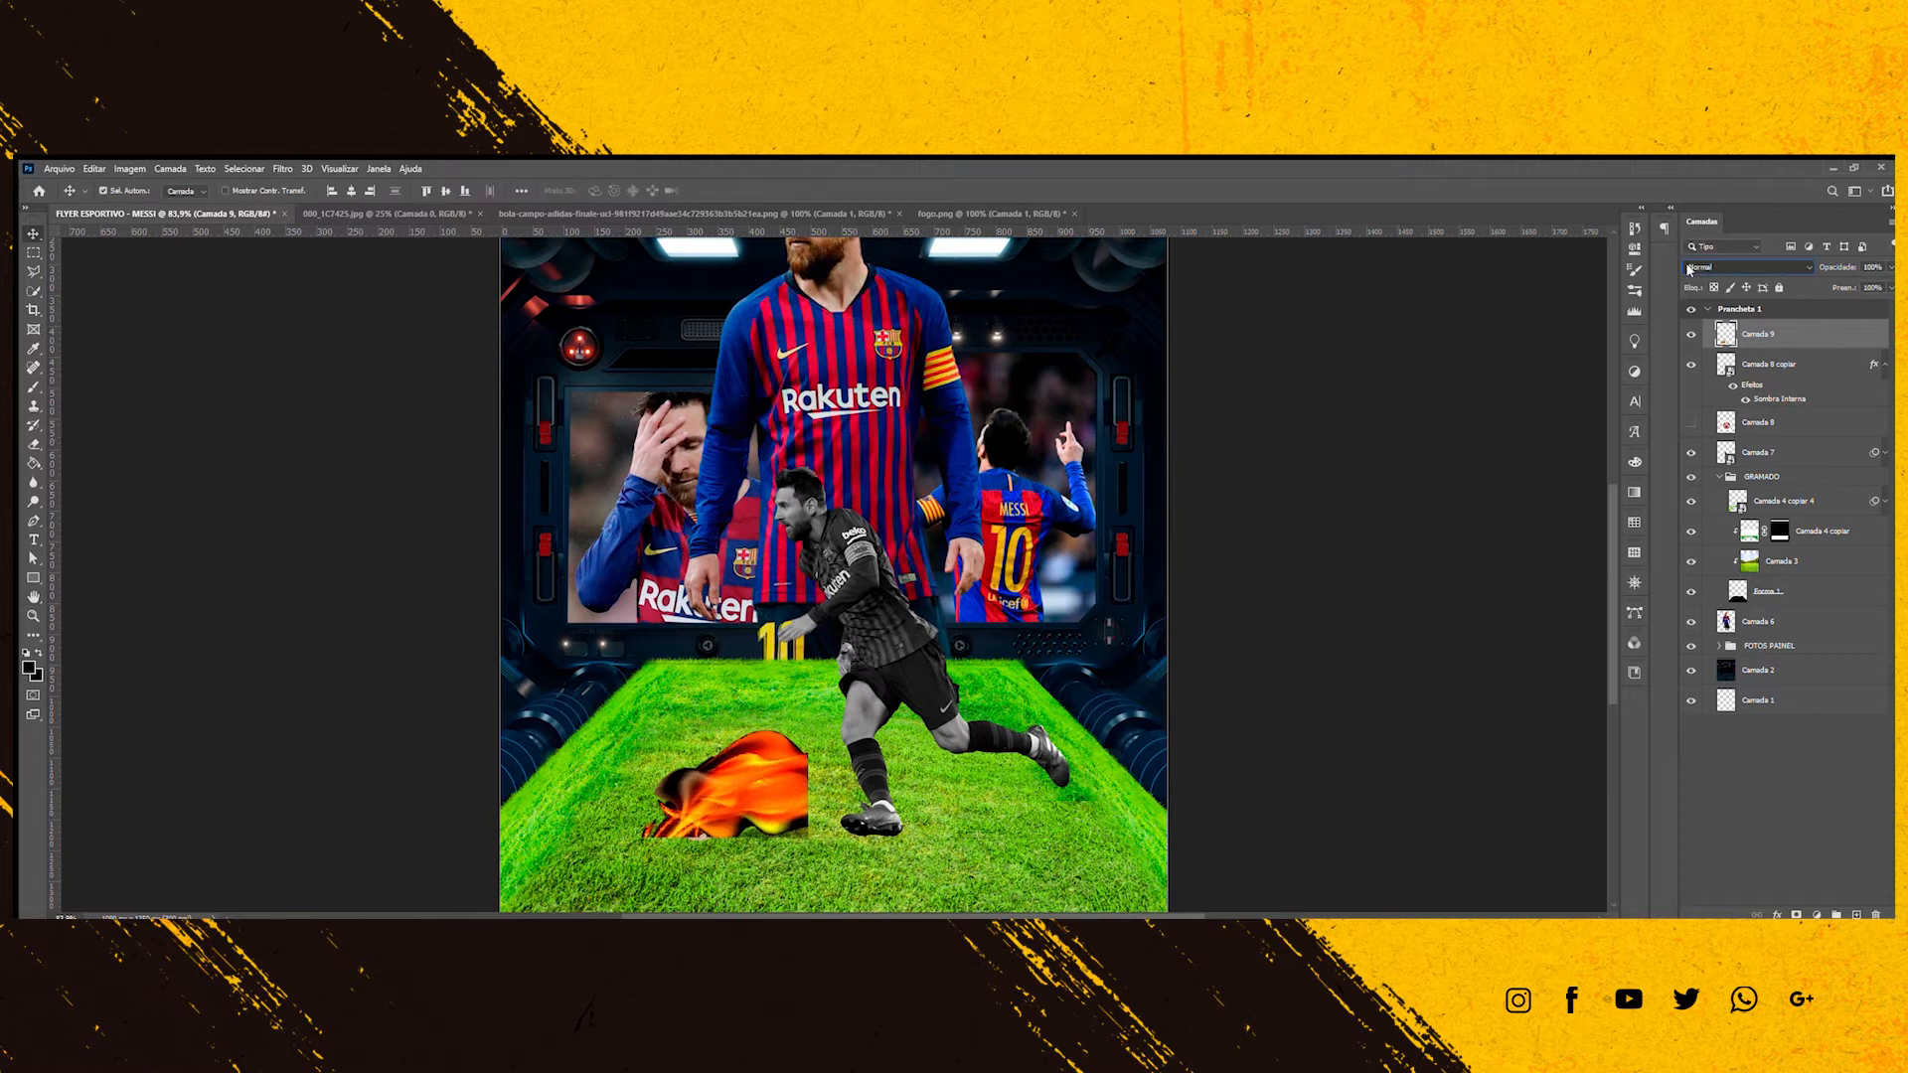
pyautogui.press('Down')
pyautogui.press('Down')
pyautogui.press('Down')
pyautogui.press('Down')
pyautogui.press('Up')
pyautogui.press('Up')
pyautogui.press('Up')
# Resize the flame slightly around the ball, then keep one flame layer behind the ball and a duplicate in front.
pyautogui.hotkey('ctrl', 't')
pyautogui.moveTo(809, 731)
pyautogui.mouseDown()
pyautogui.moveTo(768, 782)
pyautogui.moveTo(784, 748)
pyautogui.mouseUp()
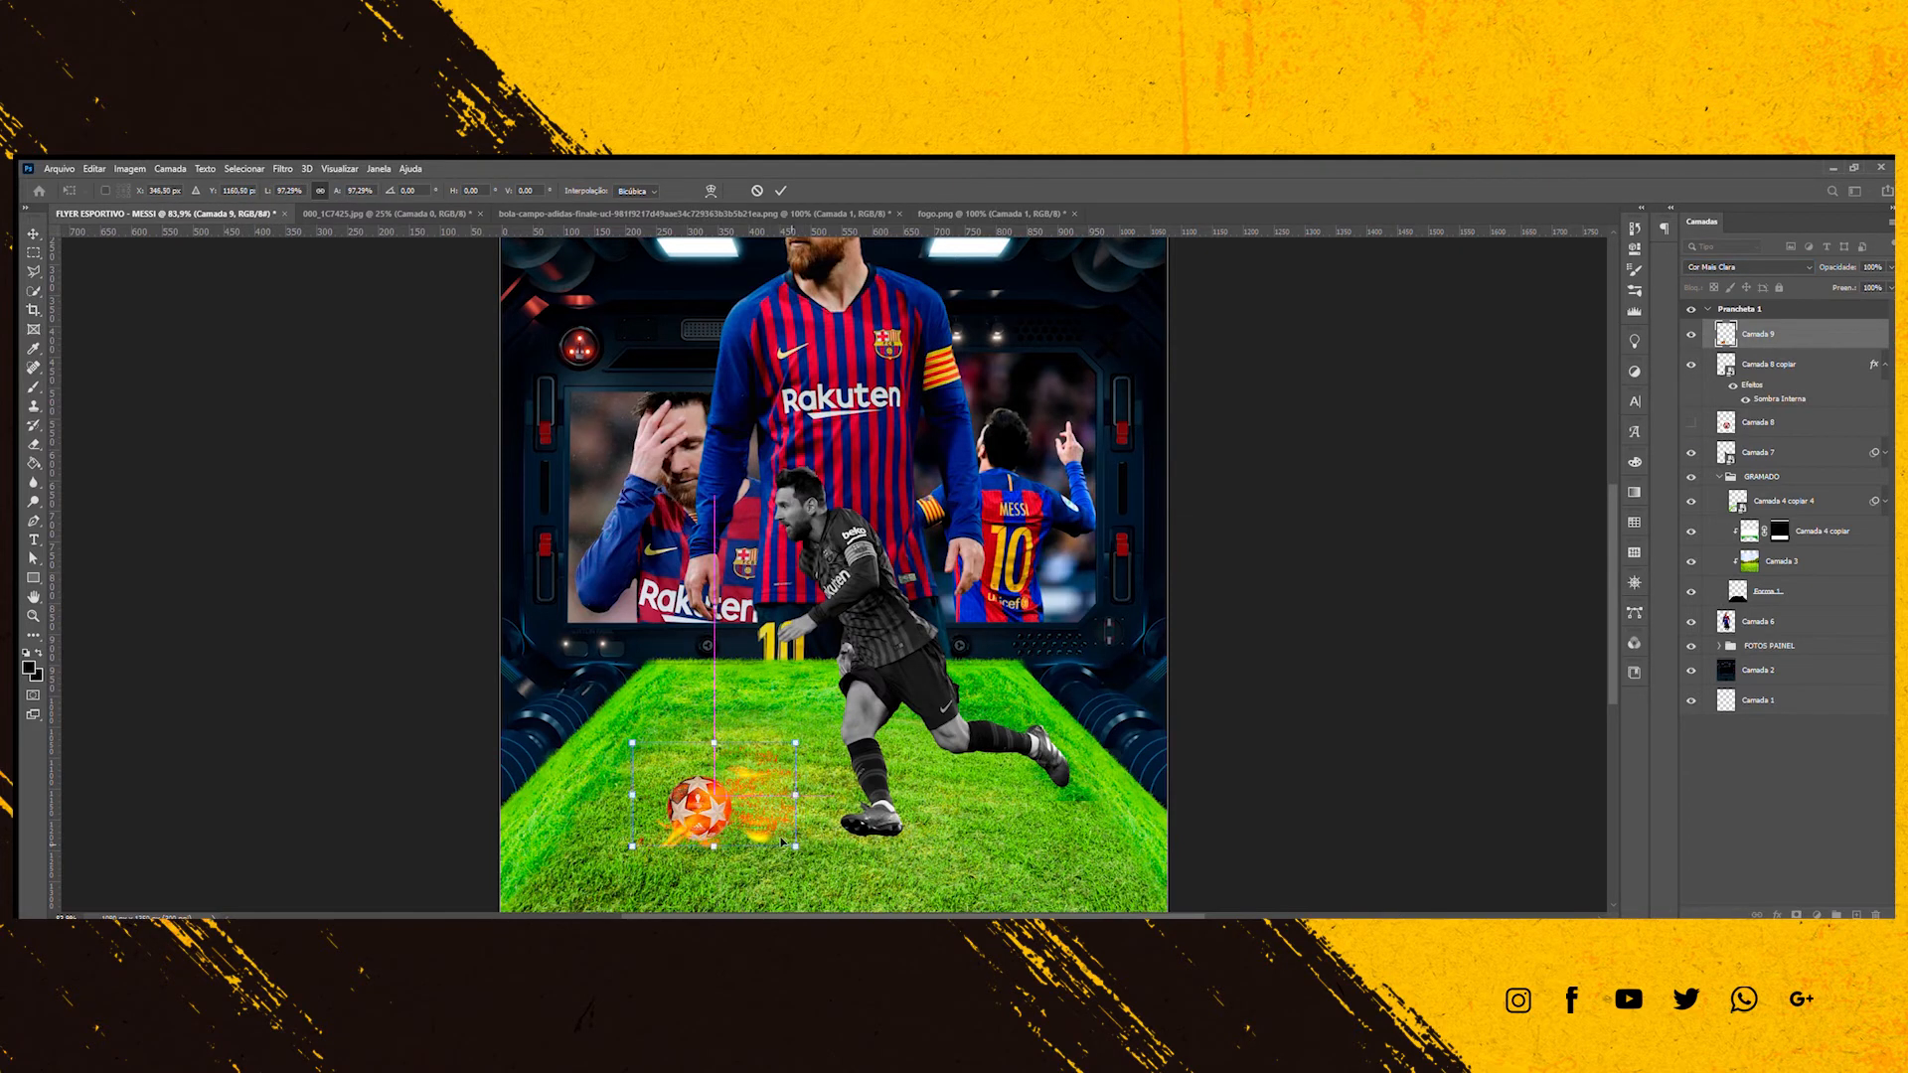
pyautogui.press('Return')
pyautogui.hotkey('ctrl', 'j')
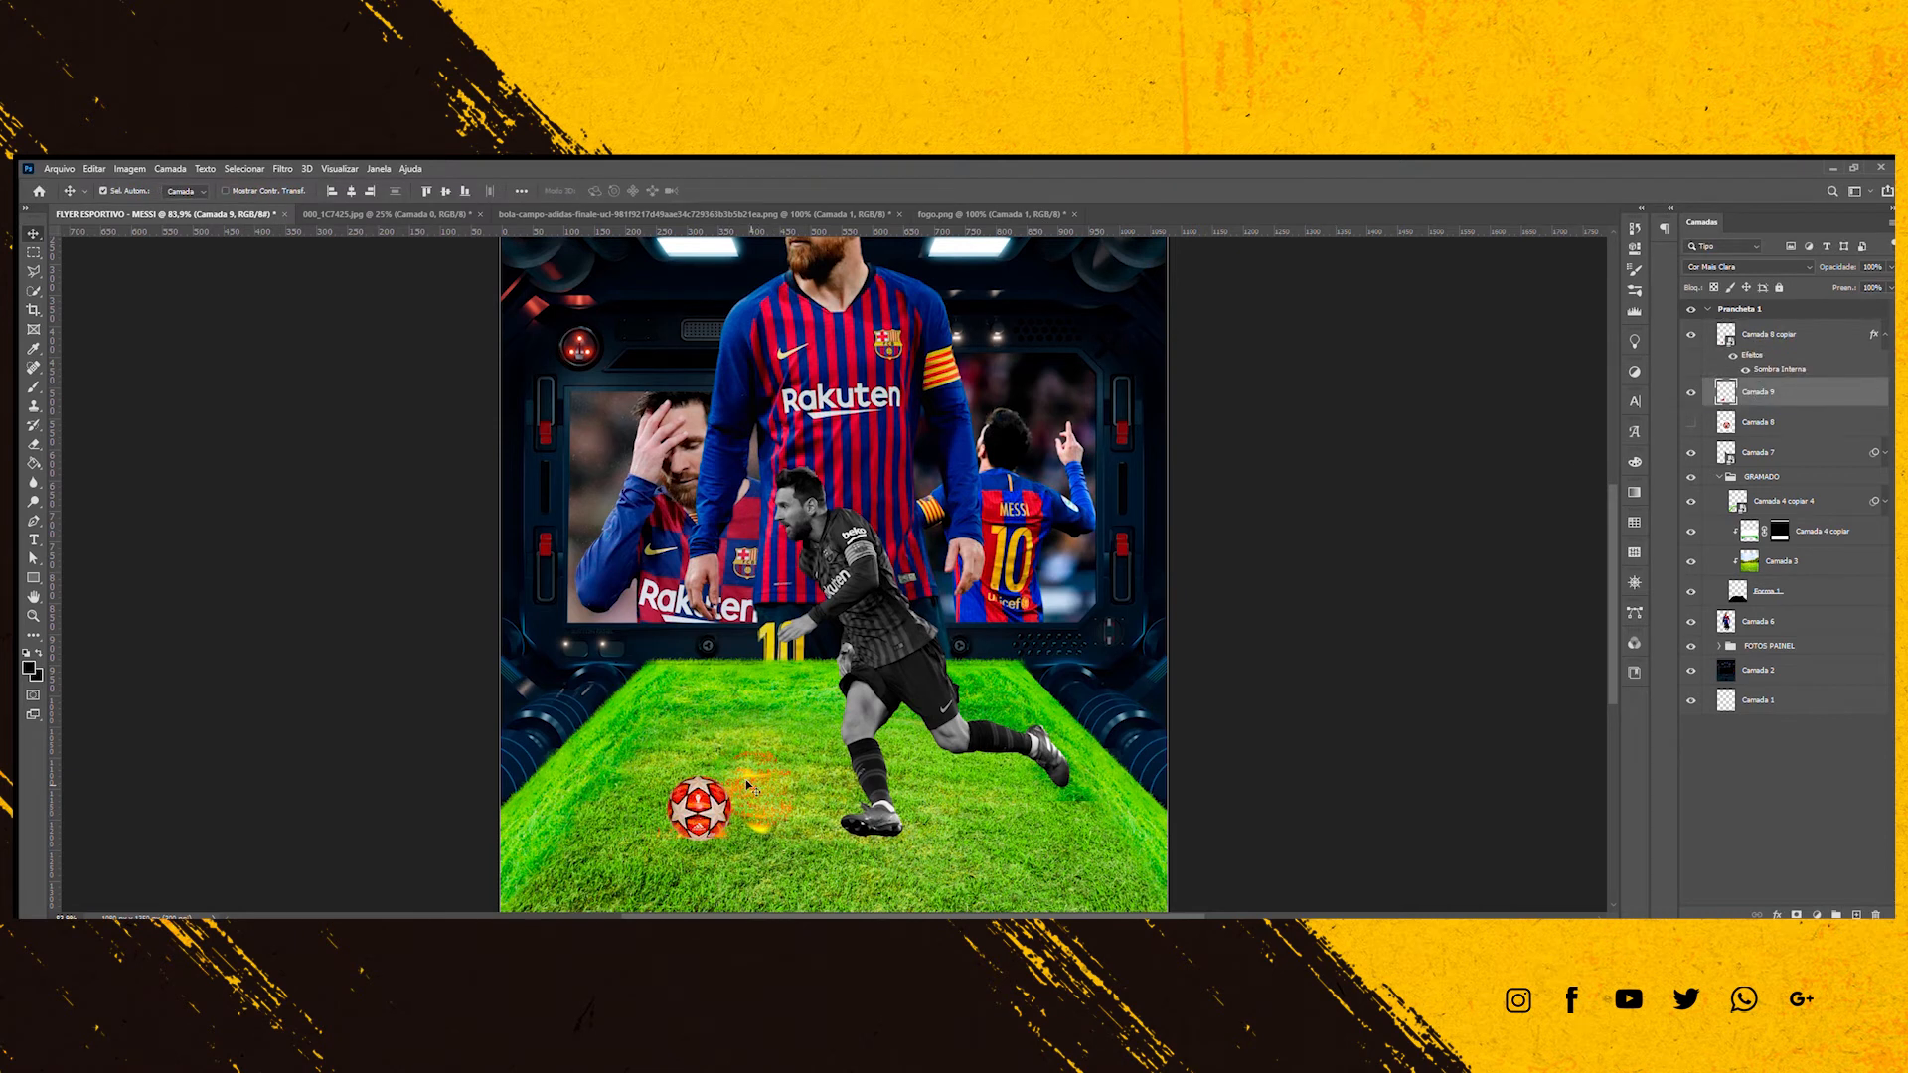
# Erase the stray flame areas covering the ball and below it on the front and back flame layers.
pyautogui.press('e')
pyautogui.scroll(5, 701, 823)
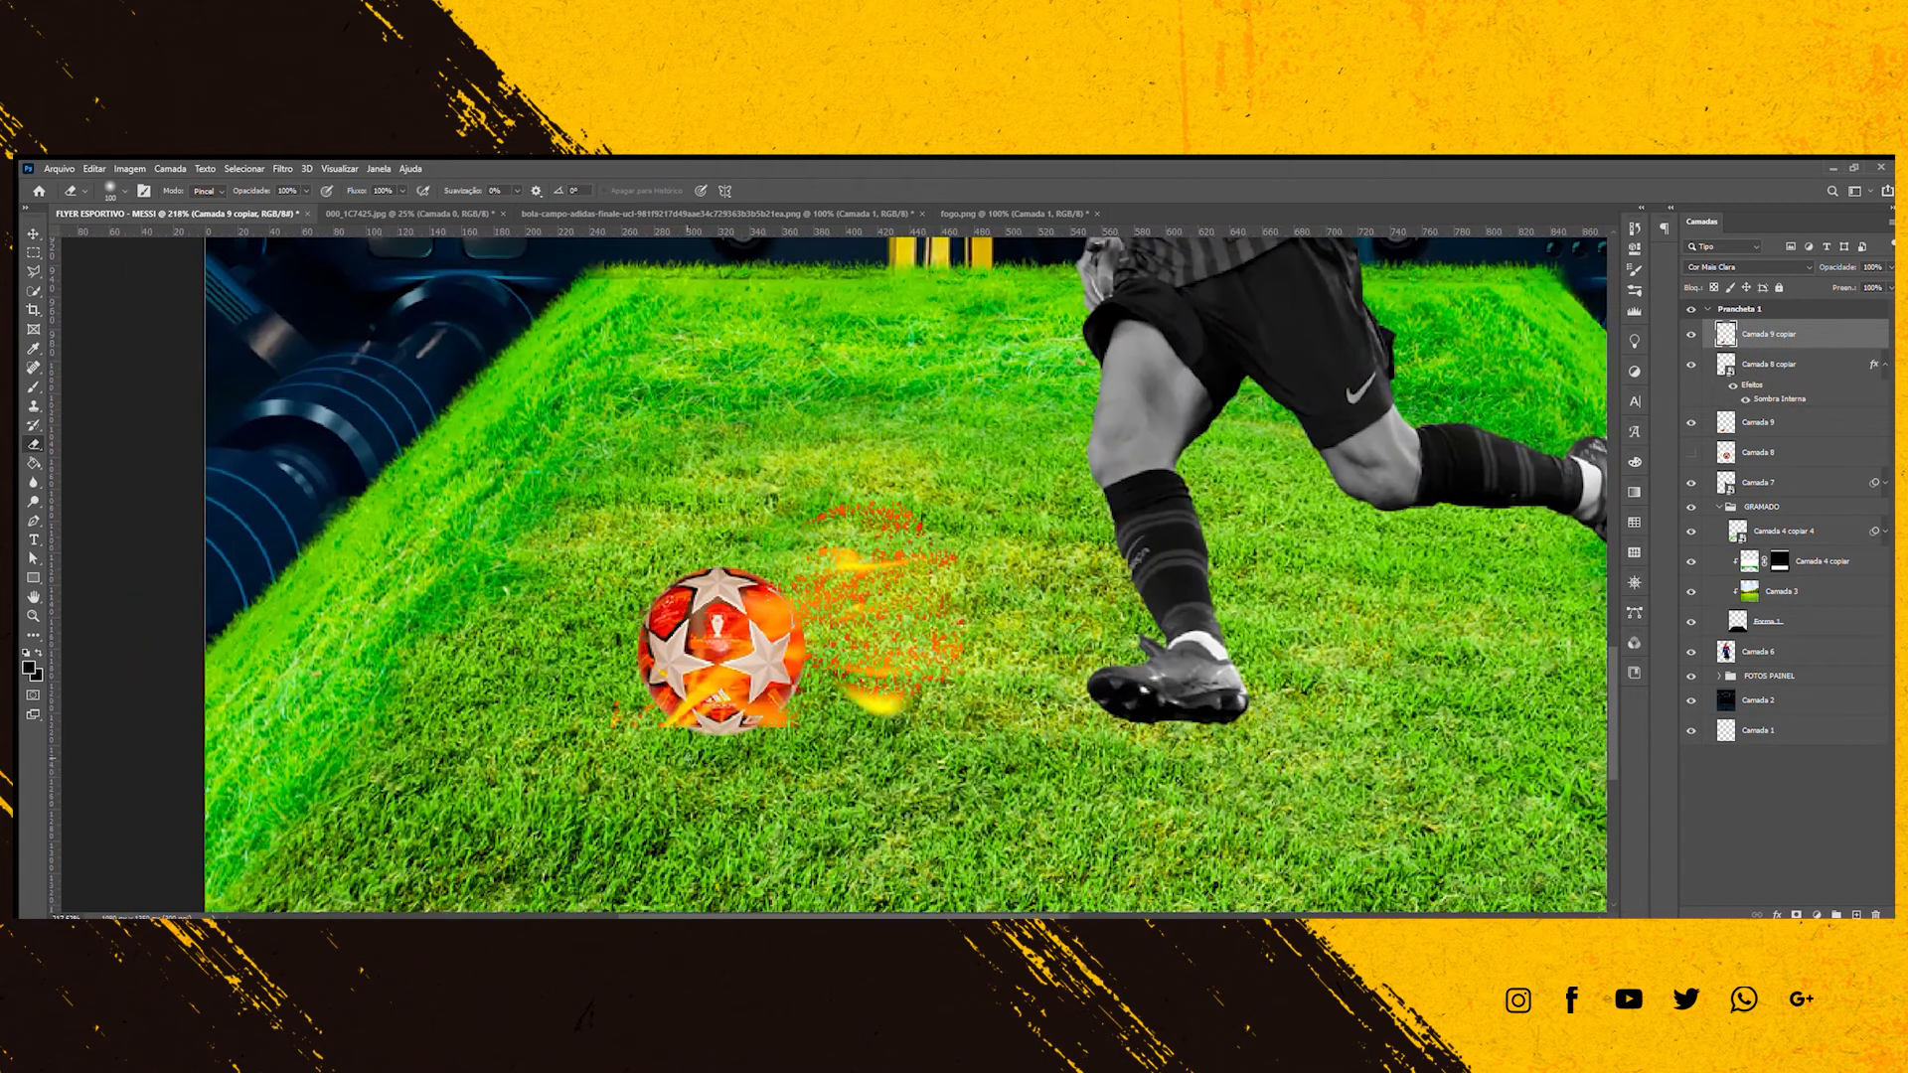
pyautogui.hotkey('alt', '[')
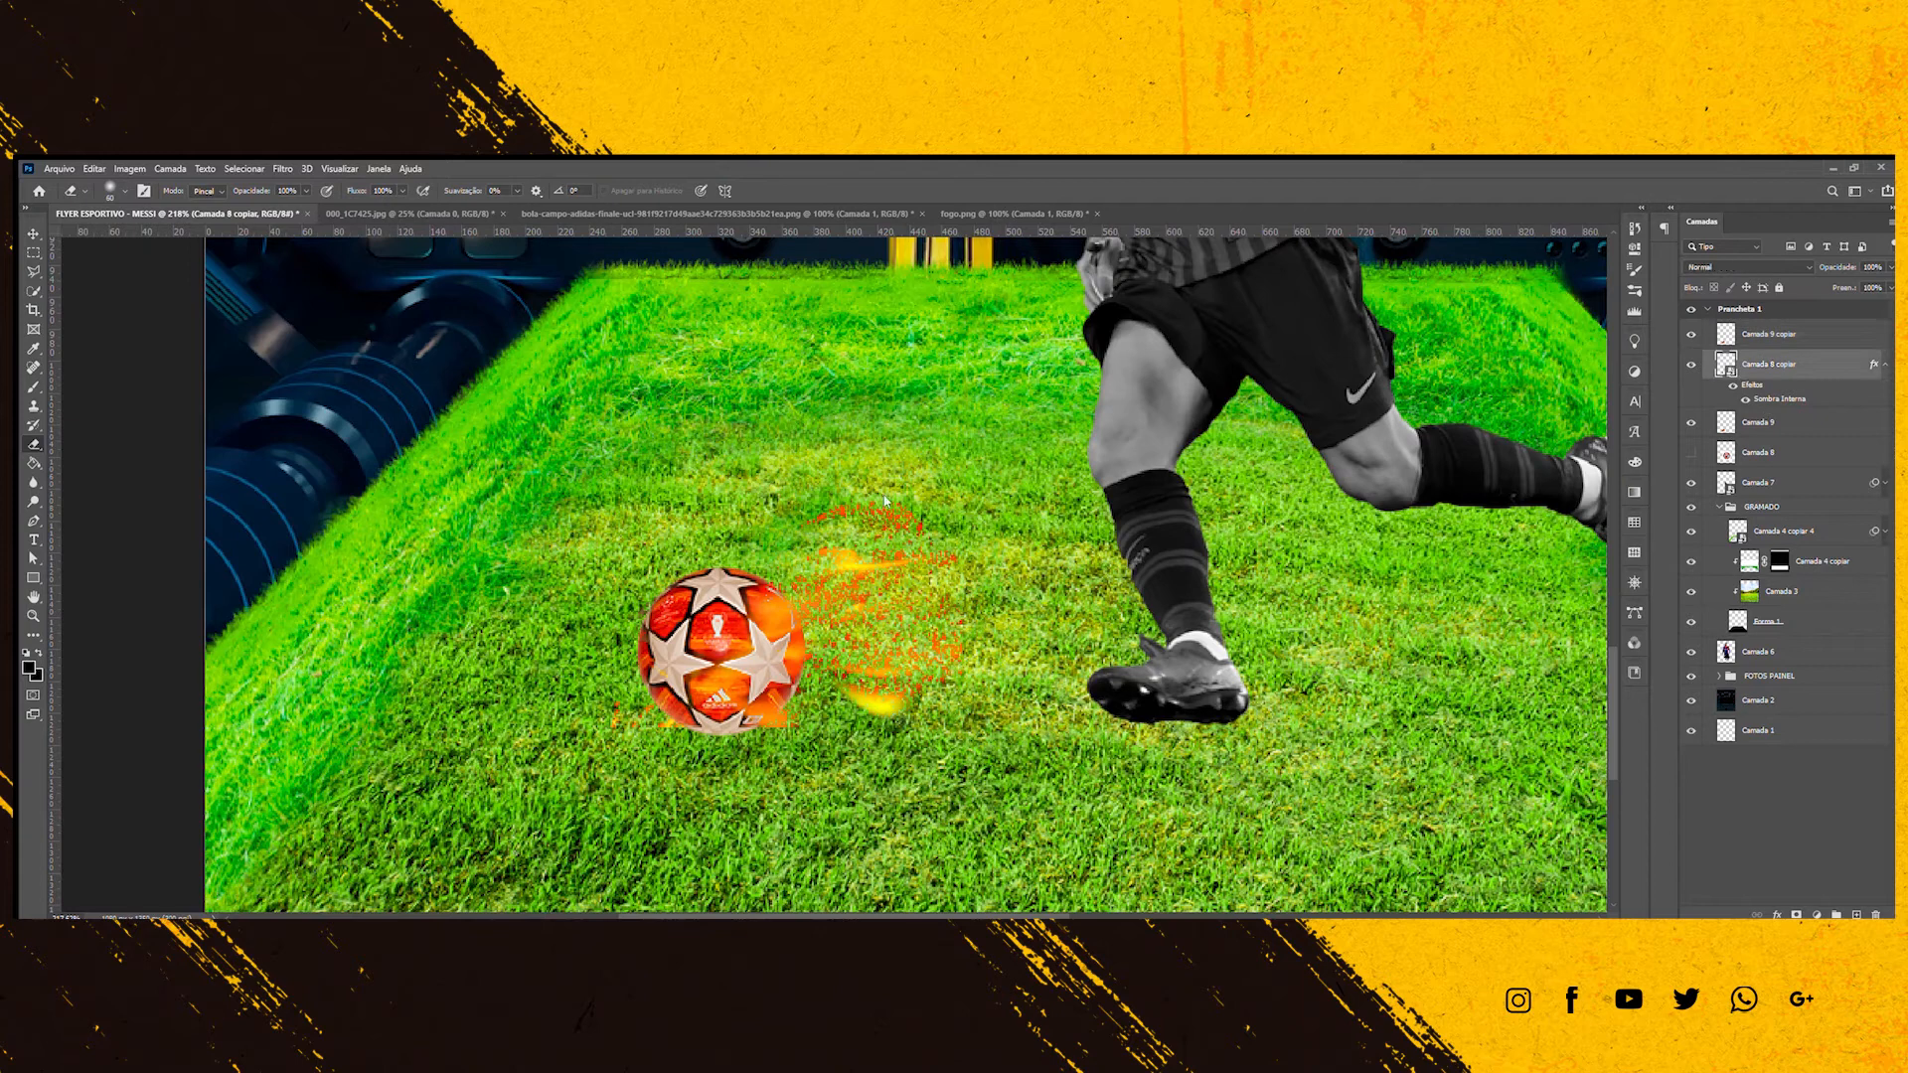
pyautogui.hotkey('alt', '[')
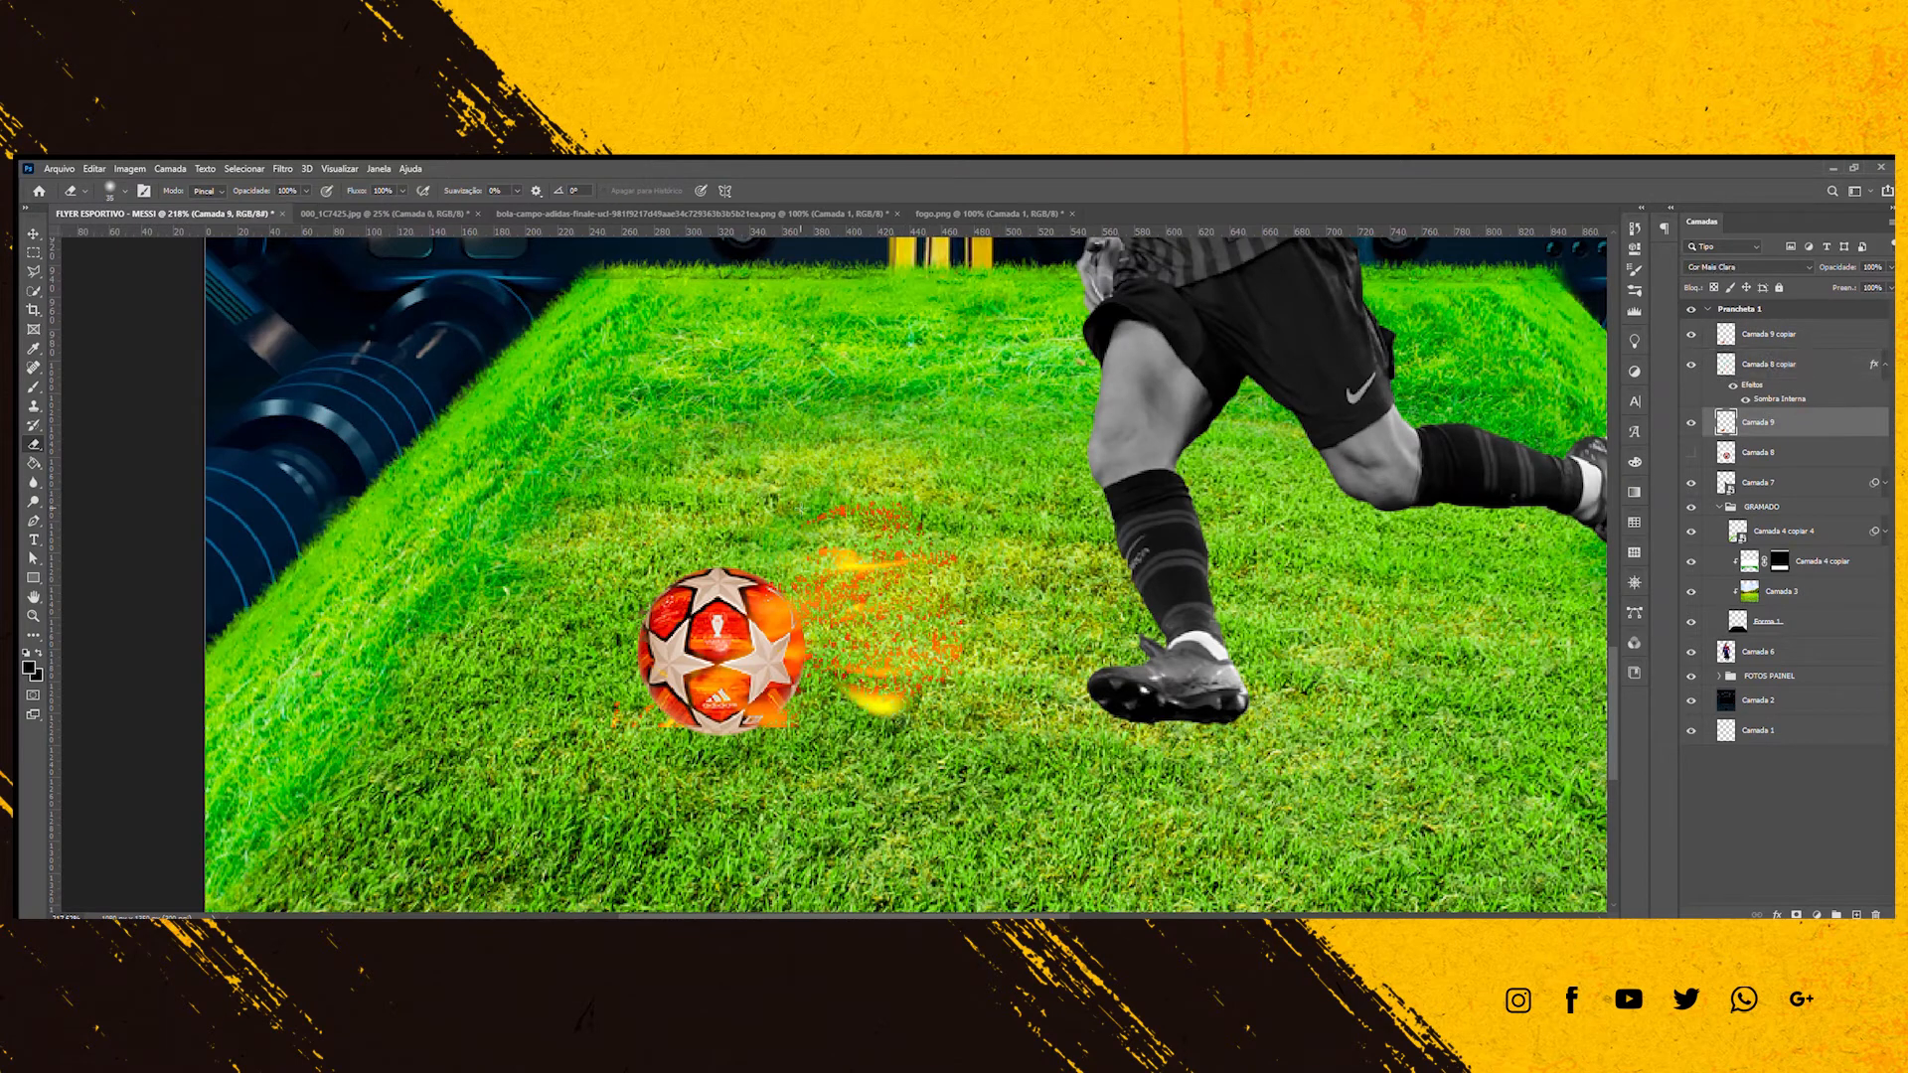
pyautogui.scroll(-6, 626, 725)
pyautogui.scroll(4, 640, 726)
pyautogui.scroll(-3, 641, 727)
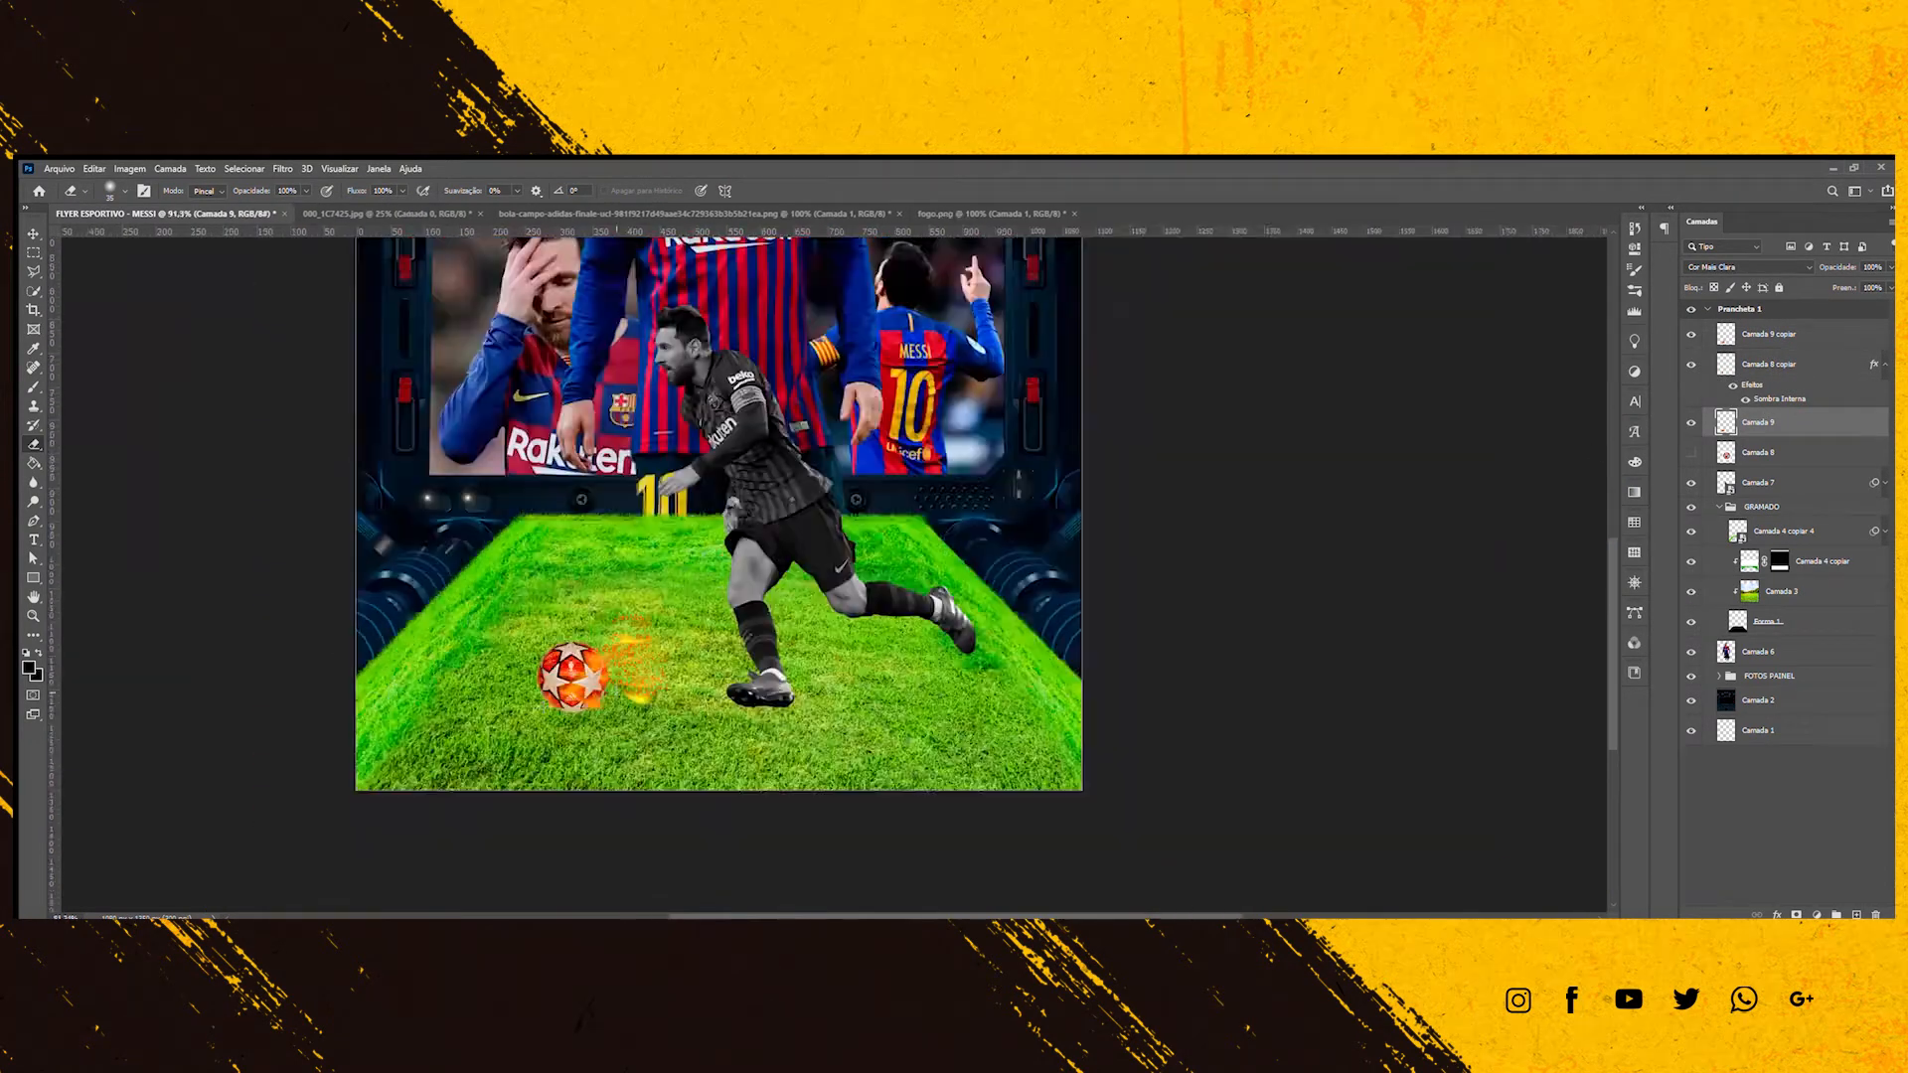
pyautogui.scroll(4, 642, 727)
pyautogui.hotkey('alt', ']')
pyautogui.hotkey('alt', ']')
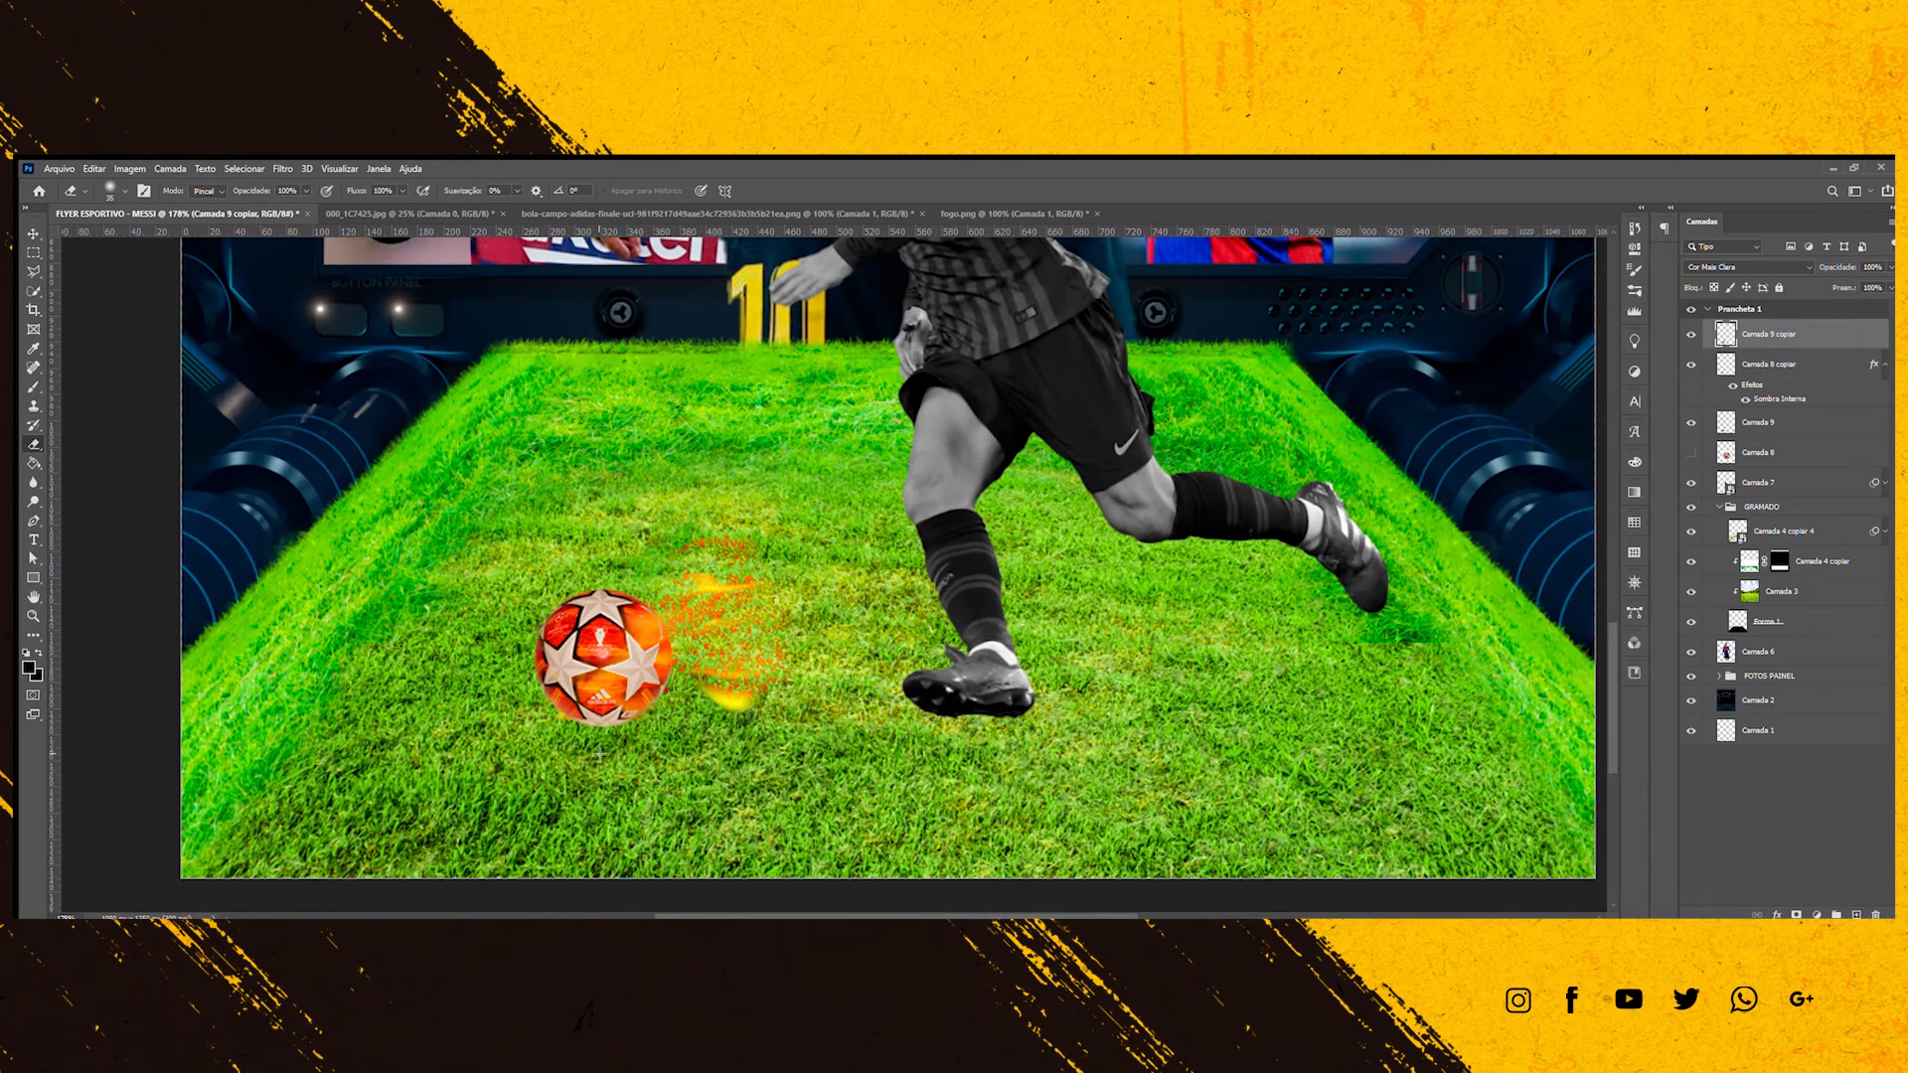
pyautogui.scroll(-2, 599, 755)
pyautogui.scroll(-5, 605, 740)
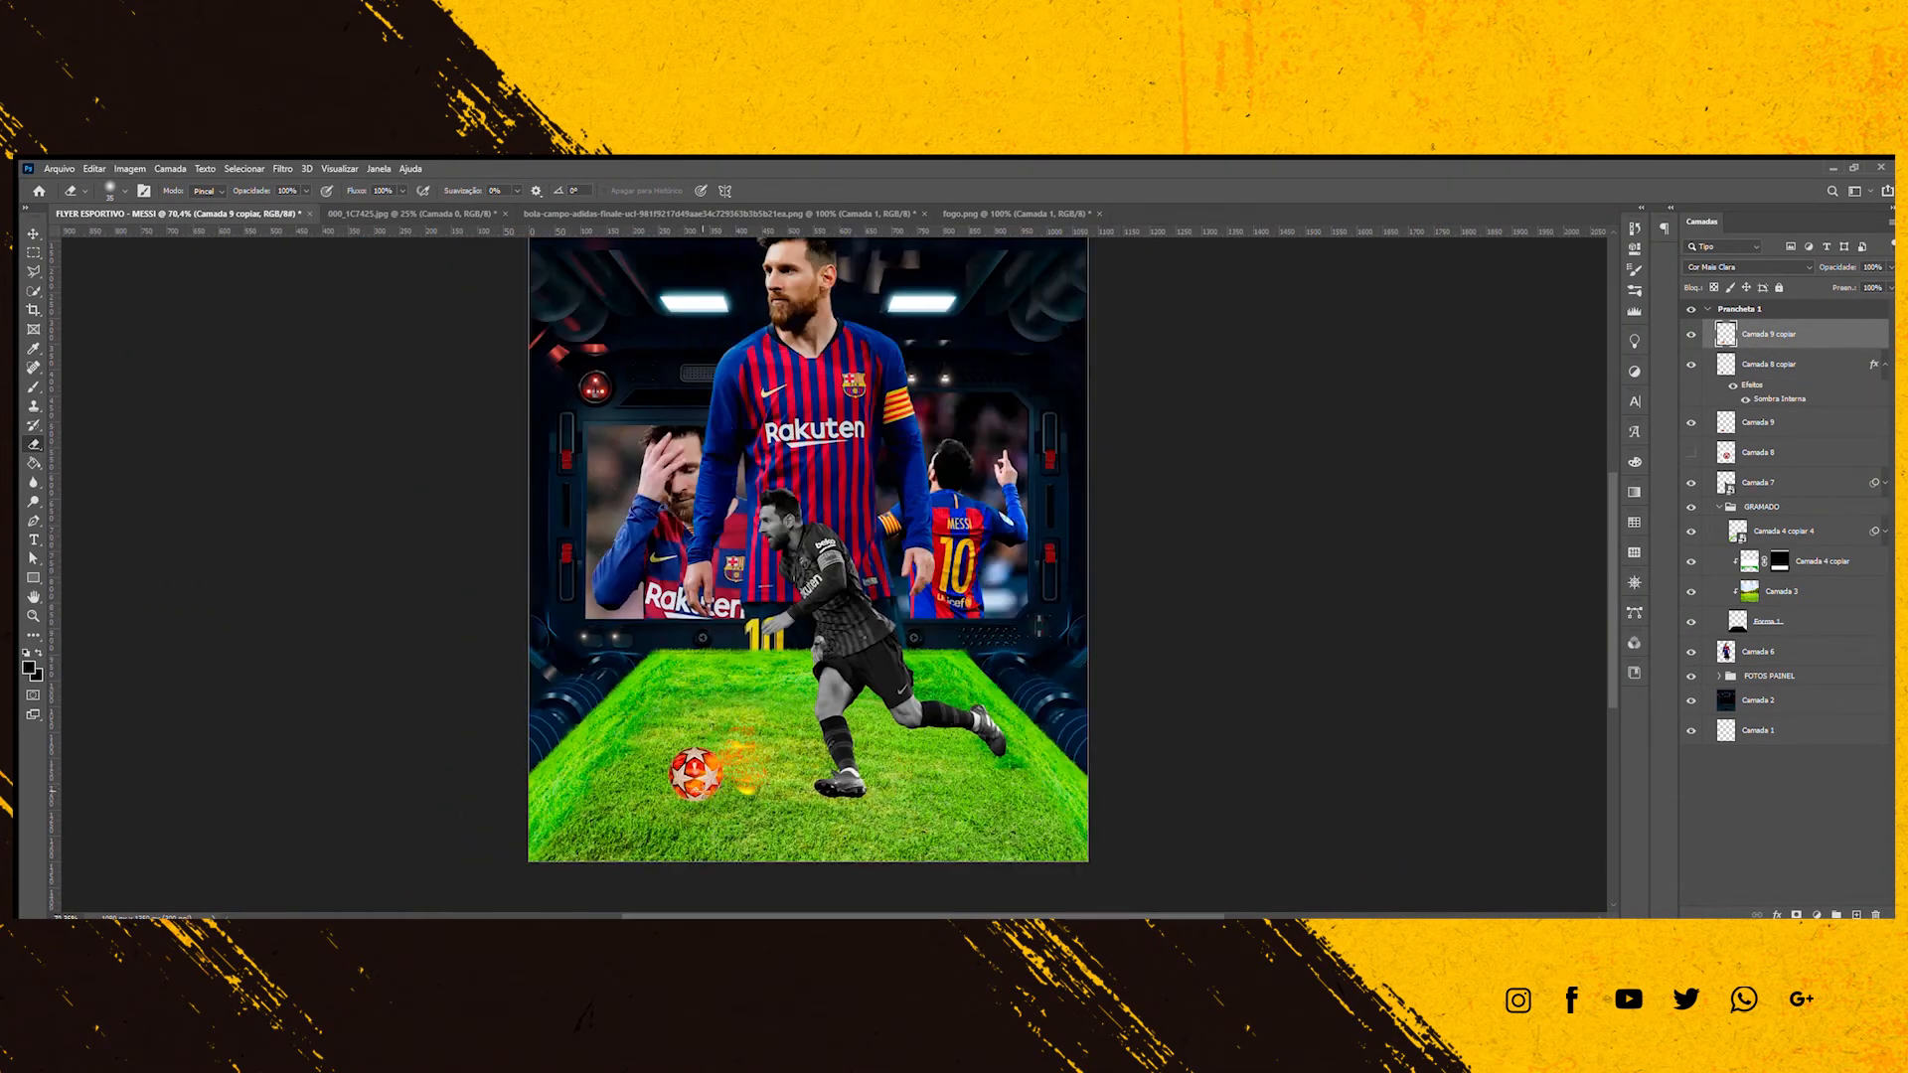
# Draw a rectangle over the ceiling light beside Messi's ear and reshape its corners to match the slanted lamp.
pyautogui.scroll(7, 730, 718)
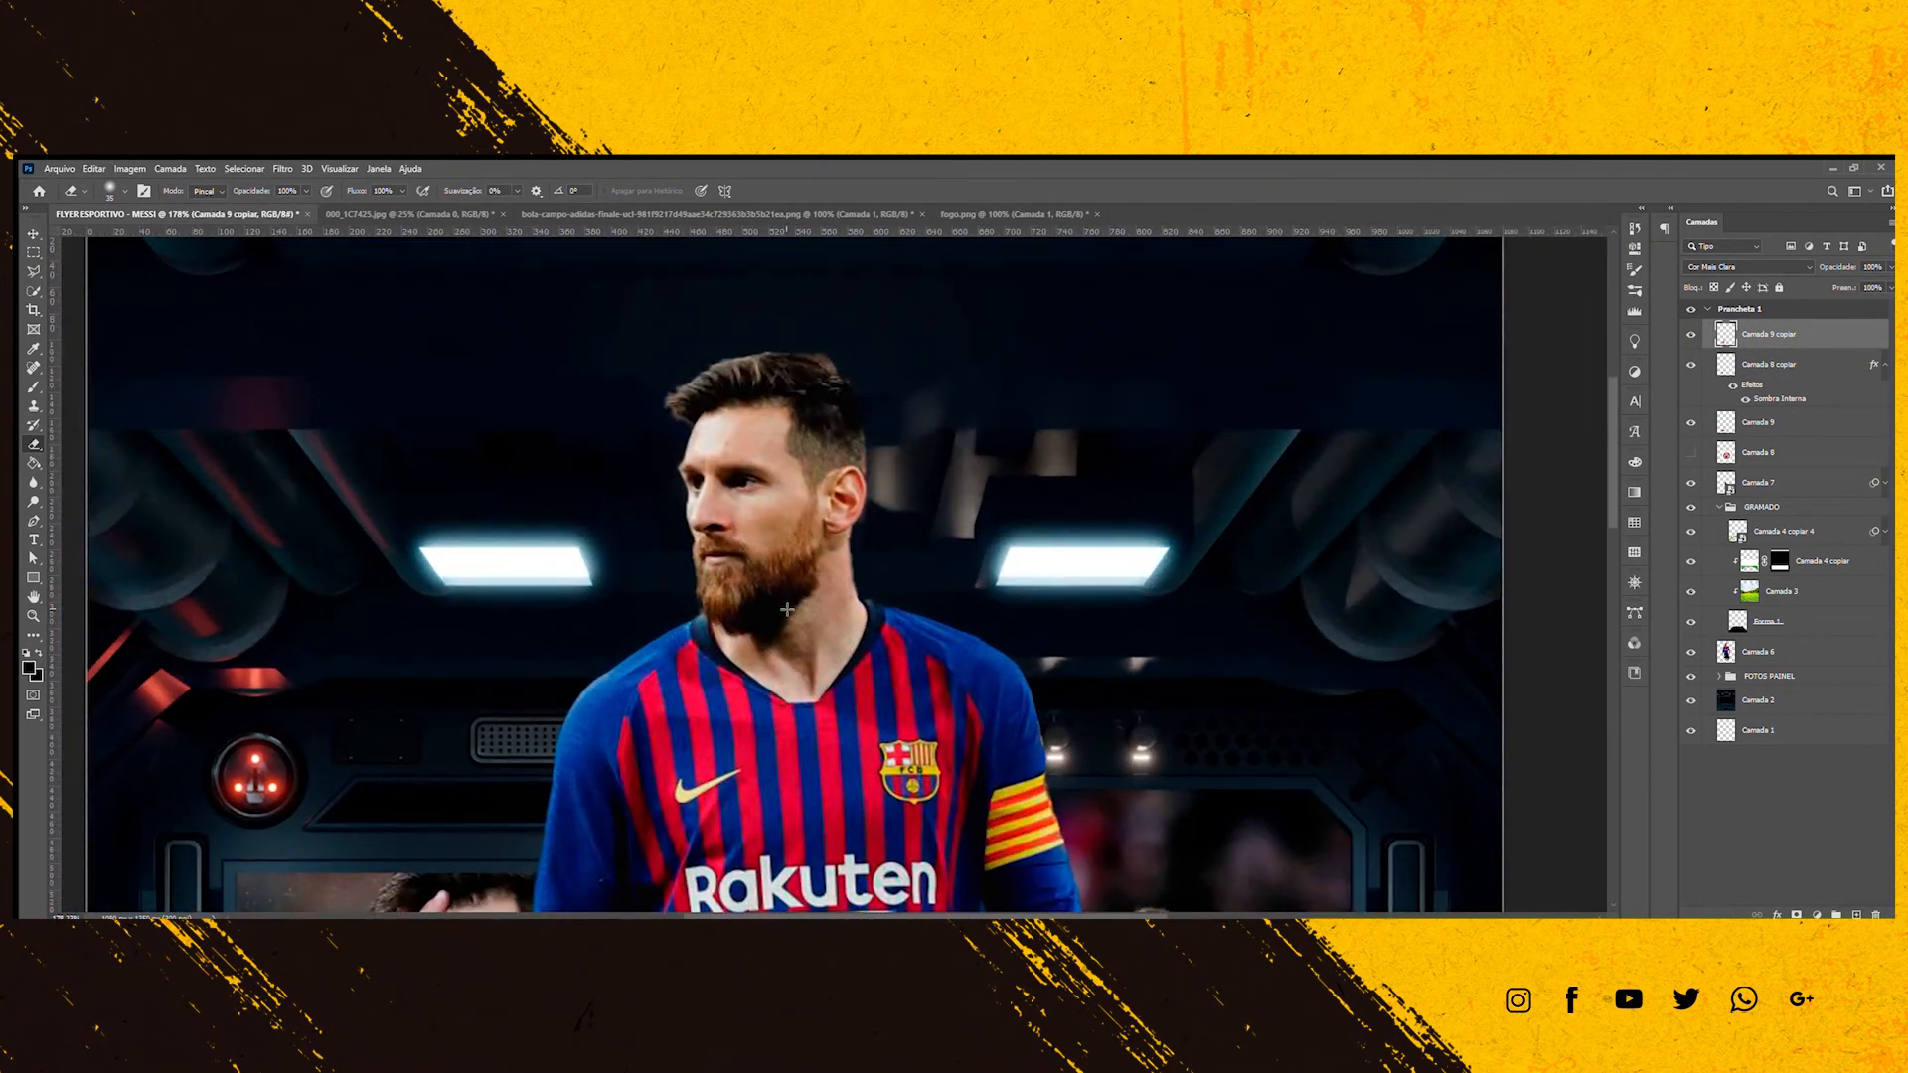
pyautogui.click(30, 578)
pyautogui.moveTo(1009, 548); pyautogui.dragTo(1145, 586)
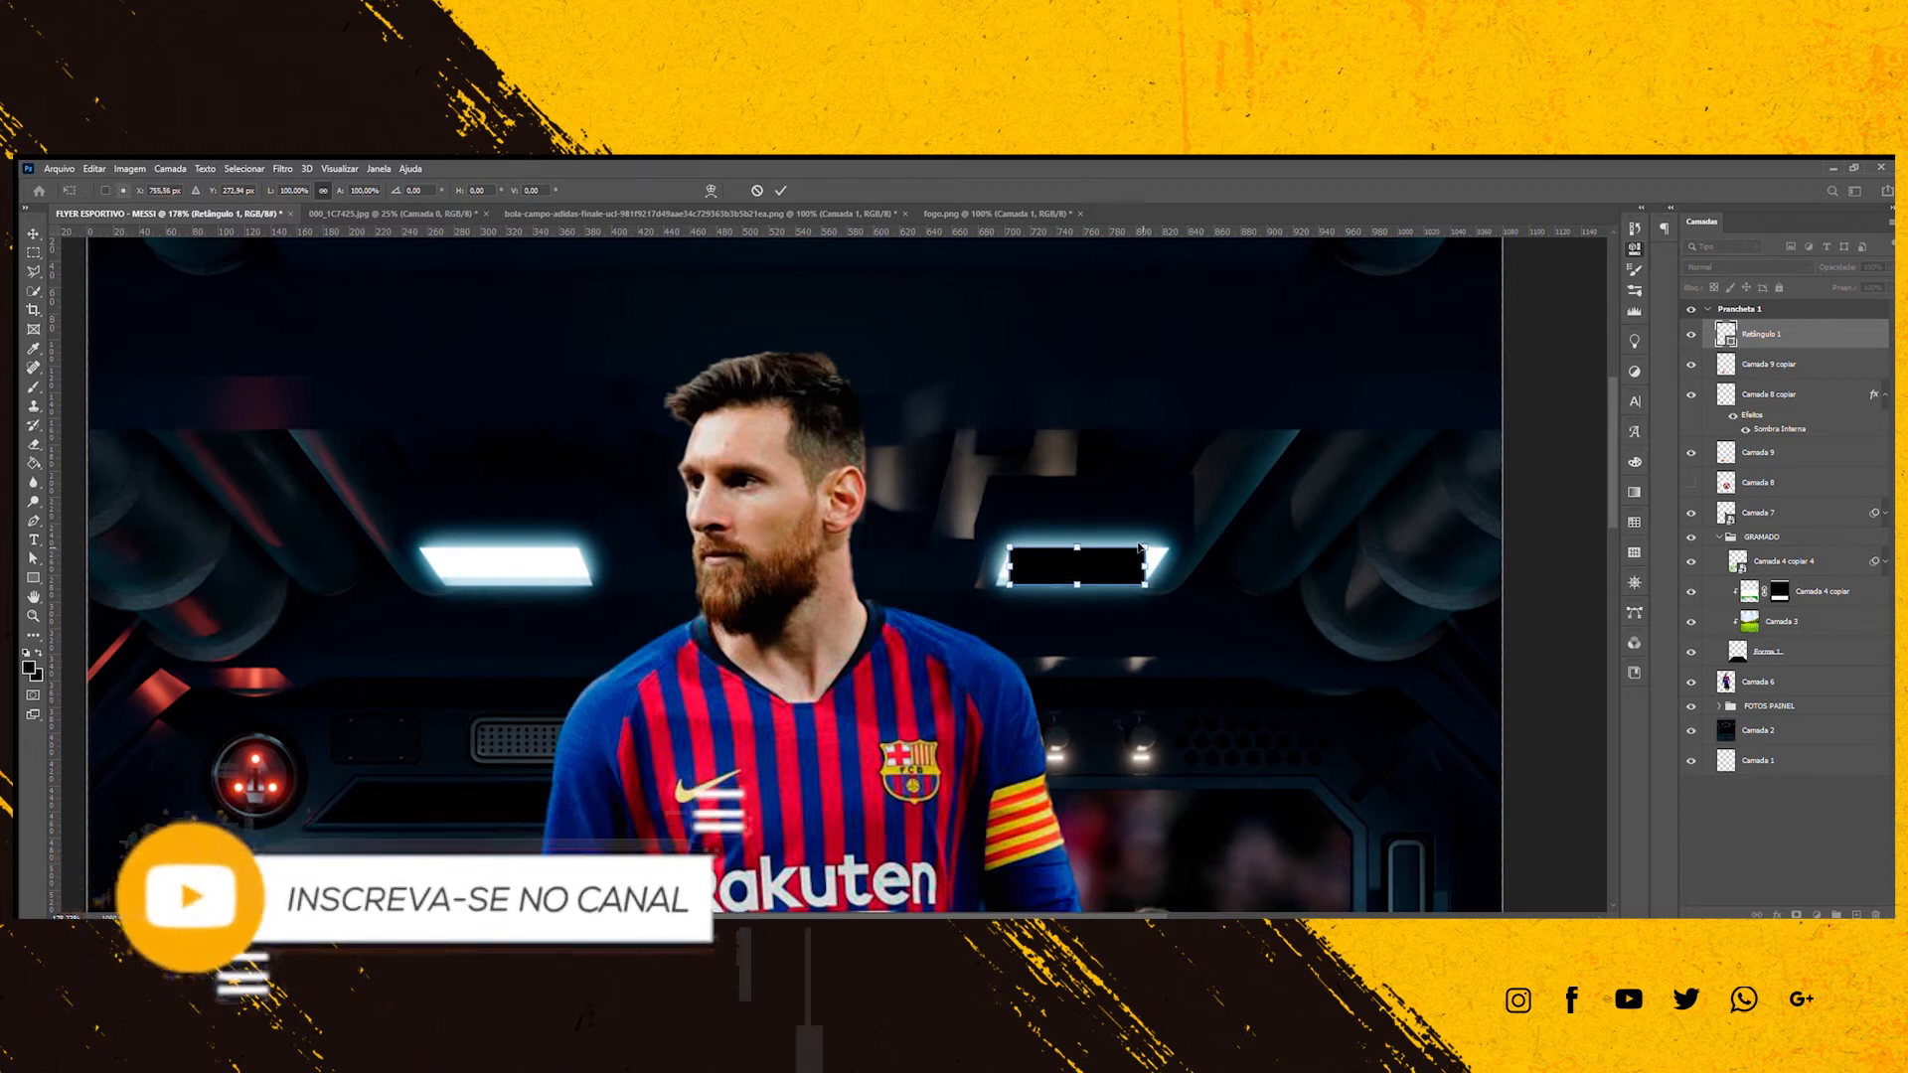
pyautogui.moveTo(1142, 547); pyautogui.dragTo(1167, 548)
pyautogui.press('Return')
# Give the lamp rectangle a white fill and an Outer Glow (Brilho Externo), and rename it LUMINARIA 1.
pyautogui.press('i')
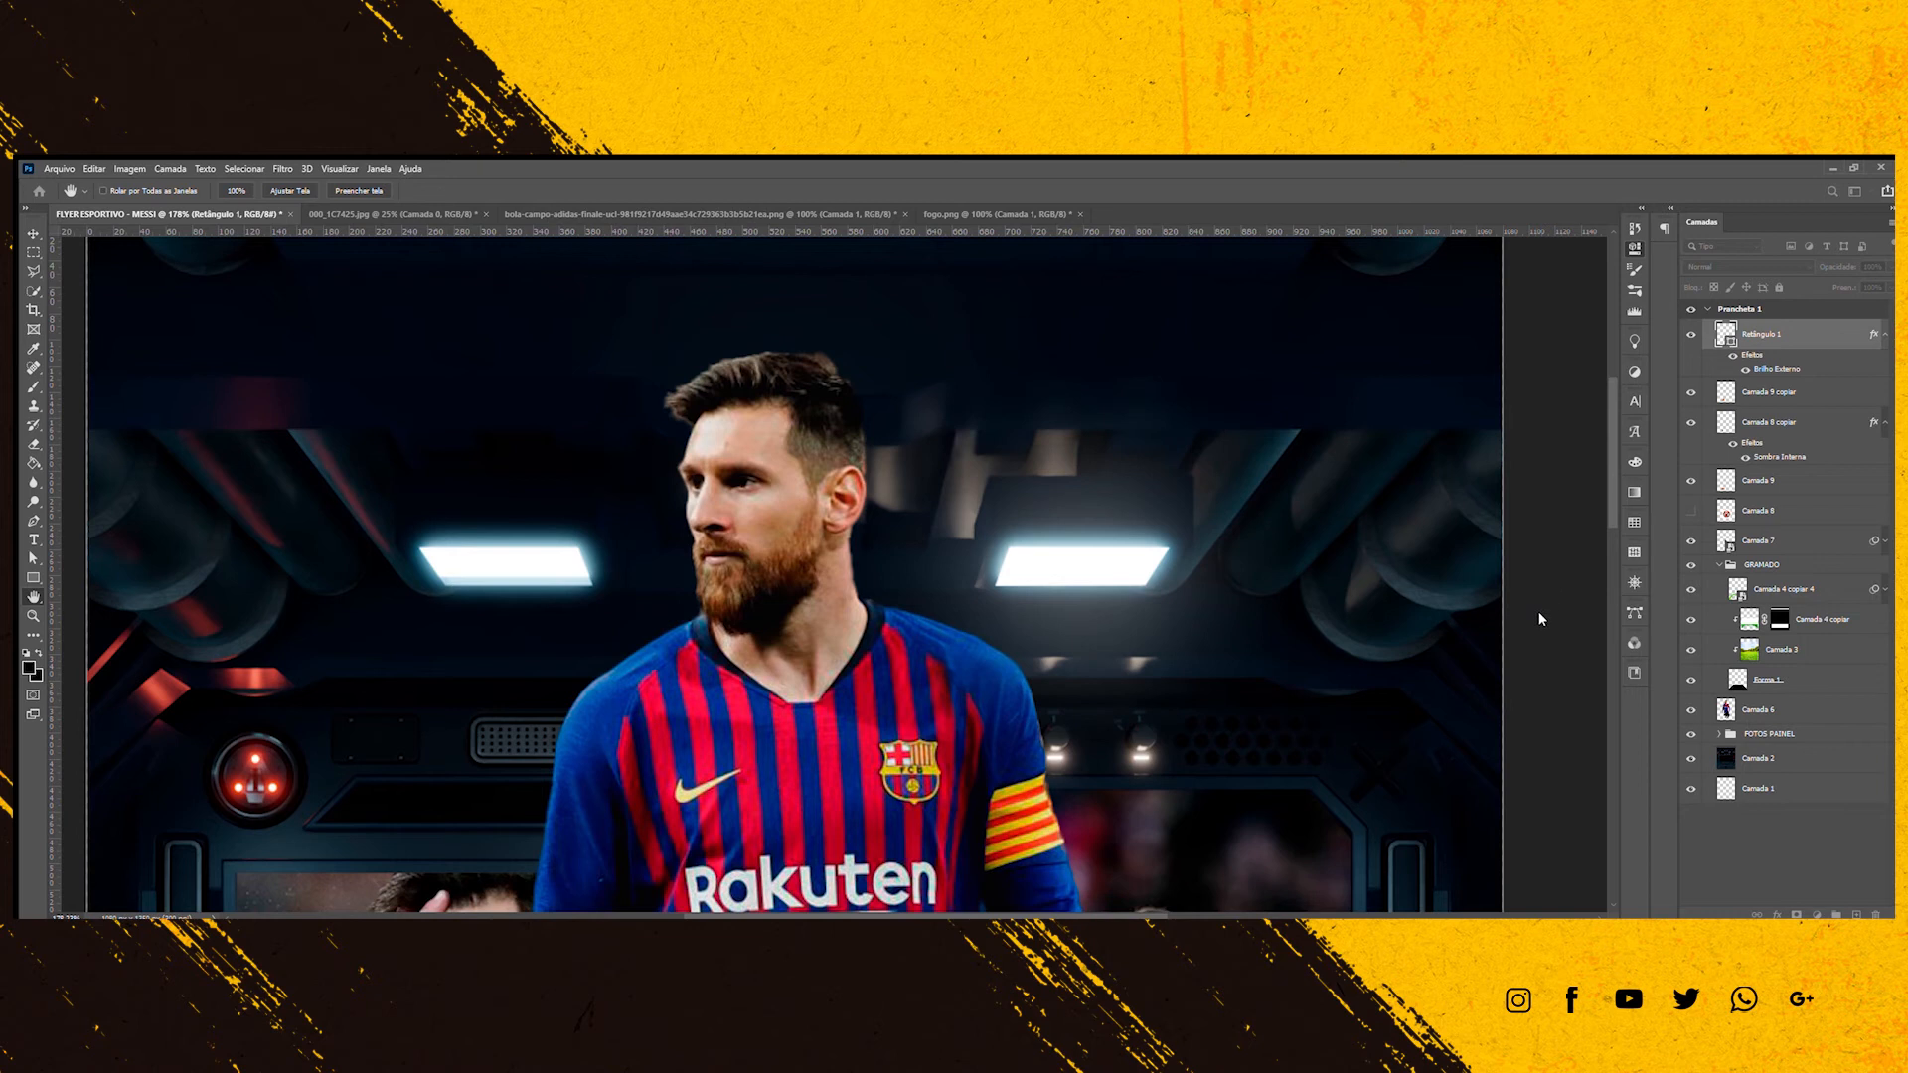
pyautogui.press('u')
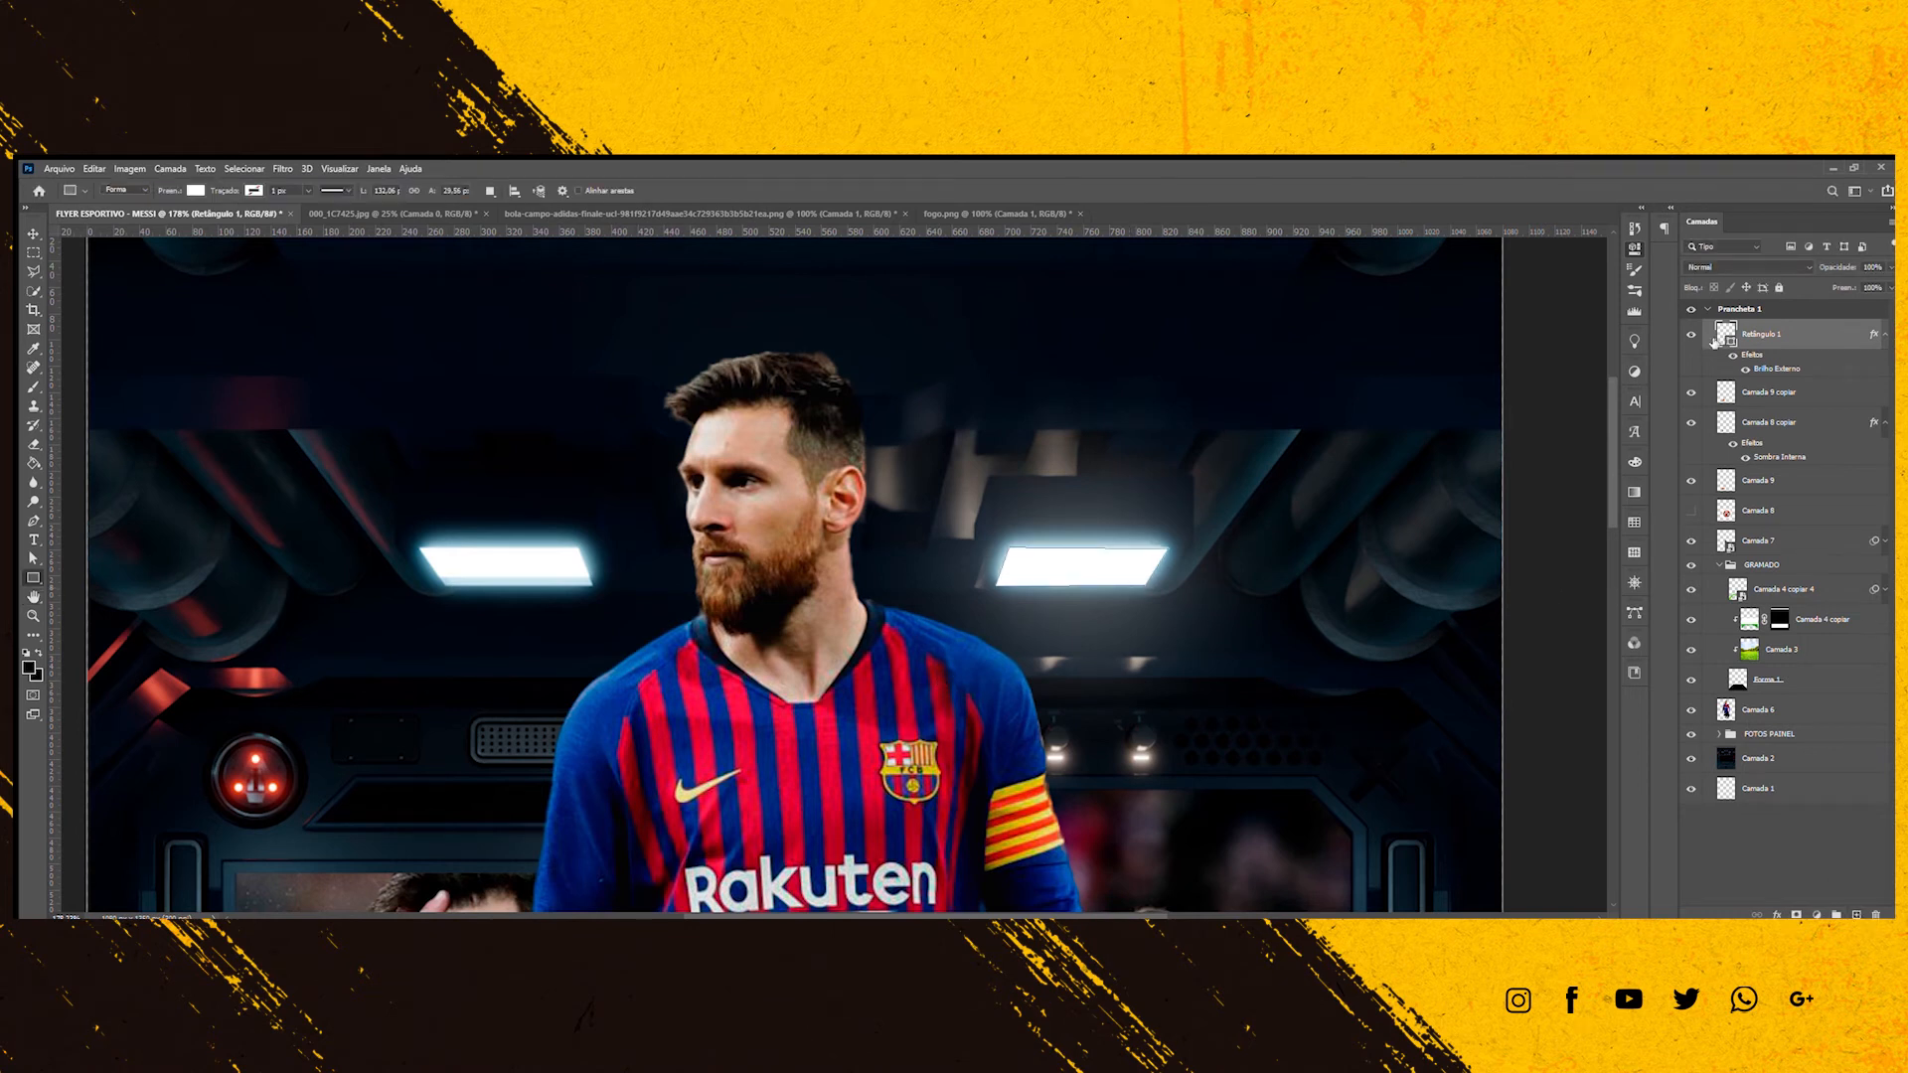
pyautogui.write('RIA 1')
pyautogui.press('Return')
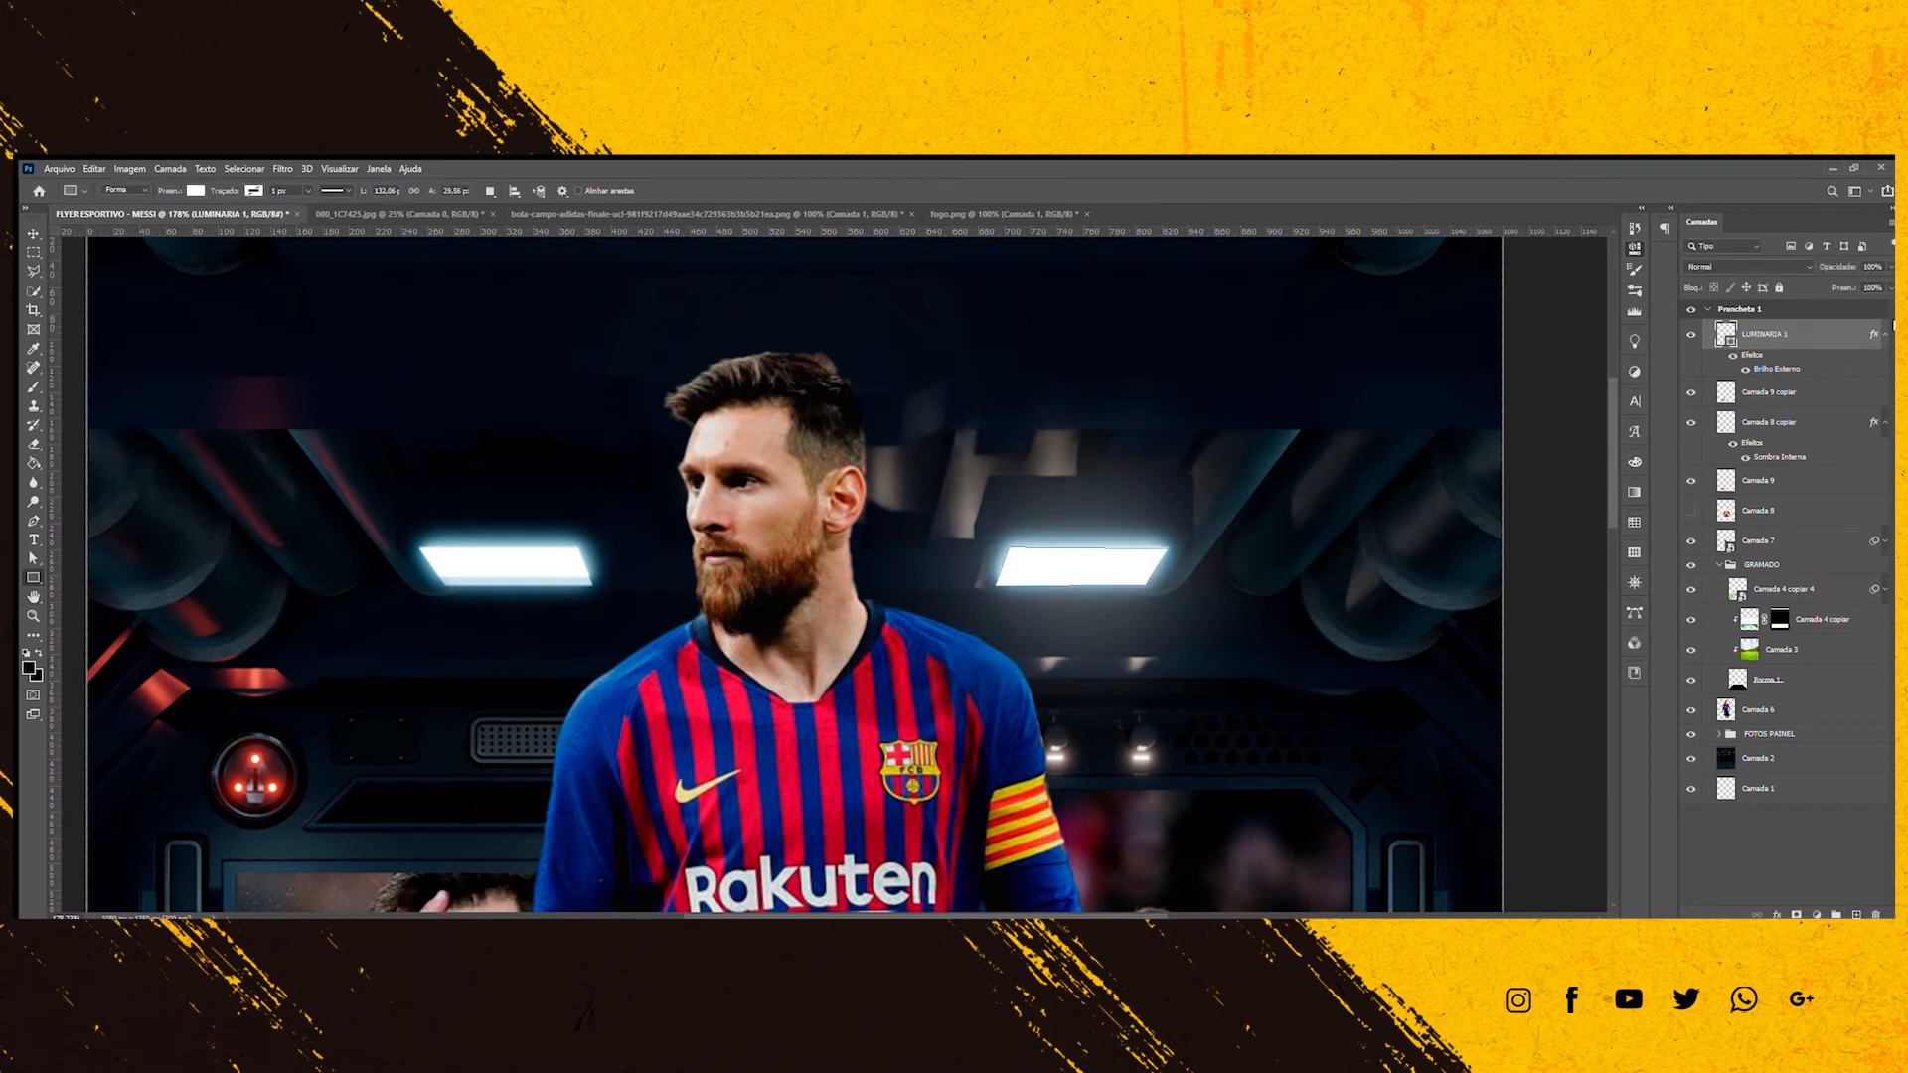
# Paint a large soft brush spot on a new layer between Messi's neck and the lamp.
pyautogui.click(1856, 913)
pyautogui.press('b')
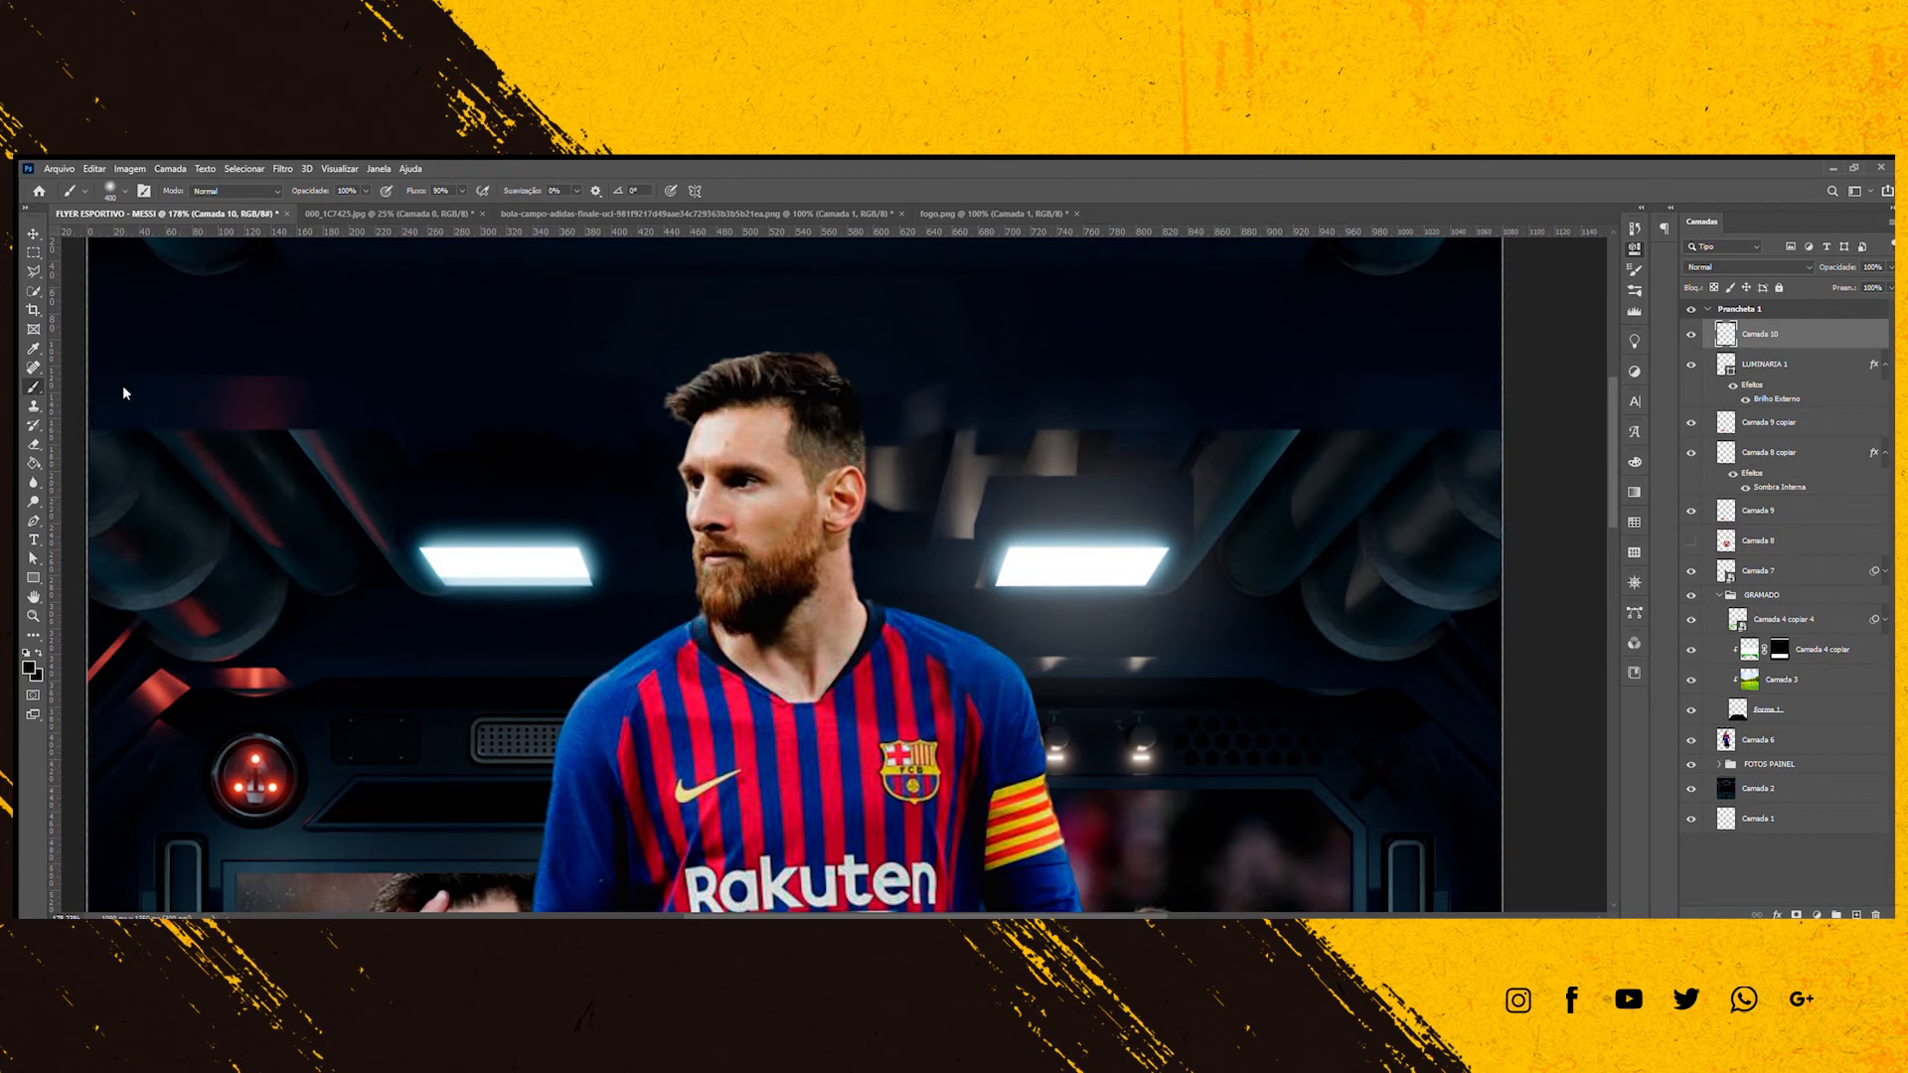
pyautogui.click(942, 573)
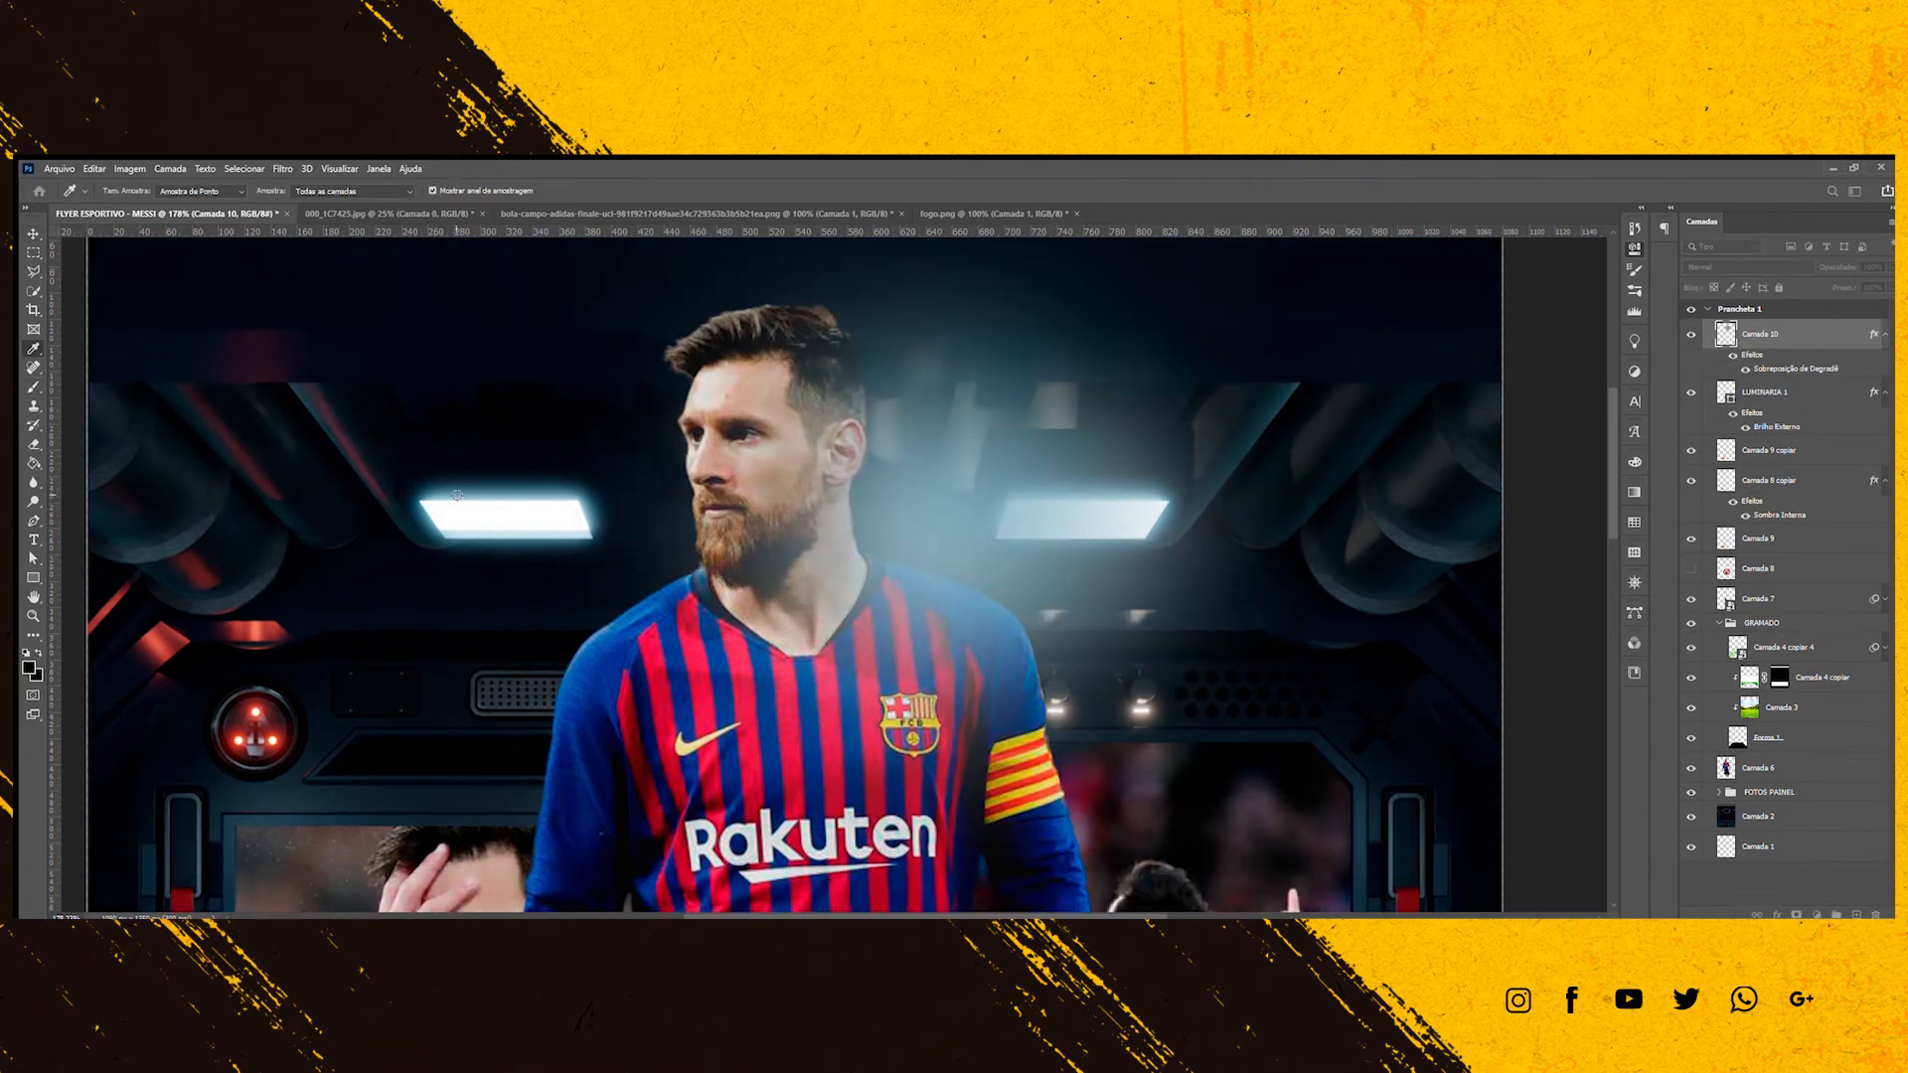
# Apply a white-to-cyan radial Gradient Overlay (Sobreposição de Degradê) to the light spot.
pyautogui.click(1511, 512)
pyautogui.click(1515, 284)
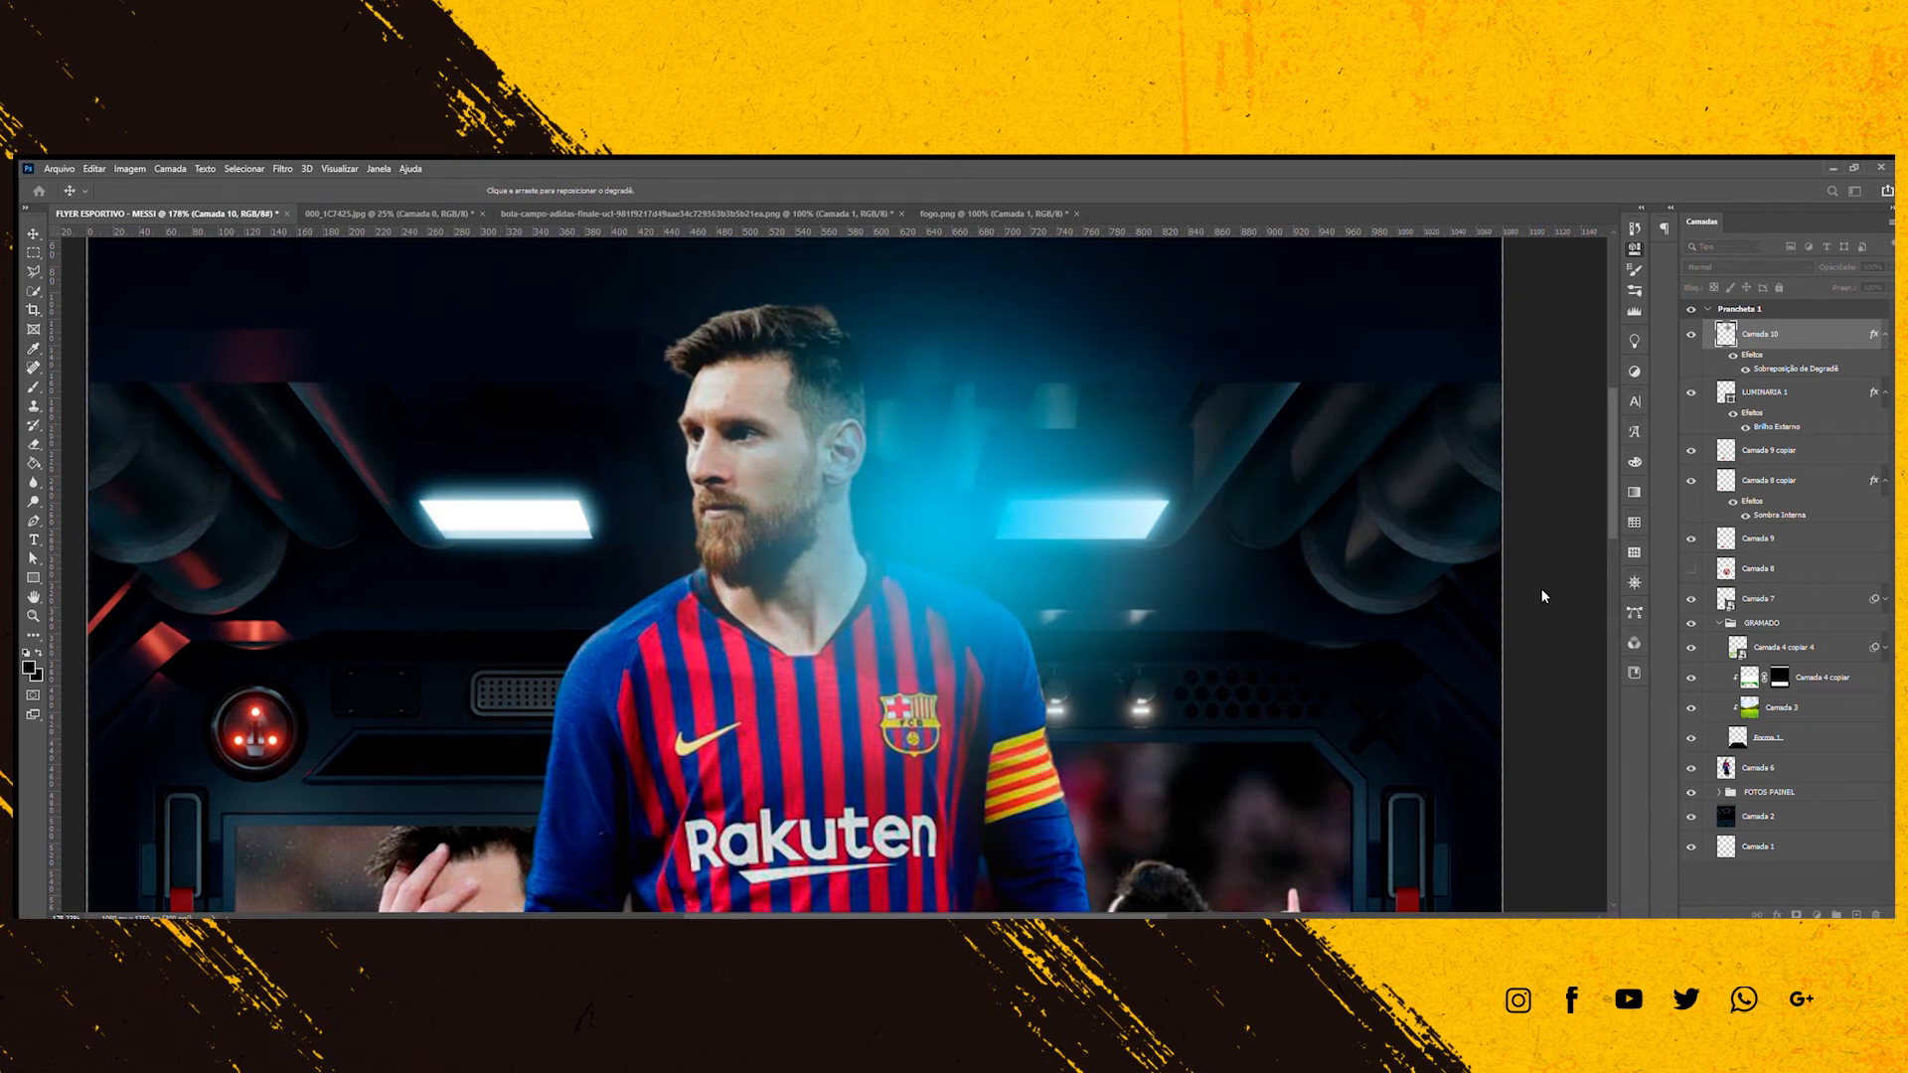
pyautogui.click(1507, 586)
pyautogui.click(1223, 699)
pyautogui.moveTo(1397, 694)
pyautogui.mouseDown()
pyautogui.moveTo(1445, 694)
pyautogui.moveTo(1392, 695)
pyautogui.mouseUp()
pyautogui.click(1452, 488)
pyautogui.click(882, 405)
# Convert the light spot to a smart object and set its blend mode to Overlay (Sobrepor).
pyautogui.rightClick(1778, 335)
pyautogui.click(1621, 514)
pyautogui.click(1693, 266)
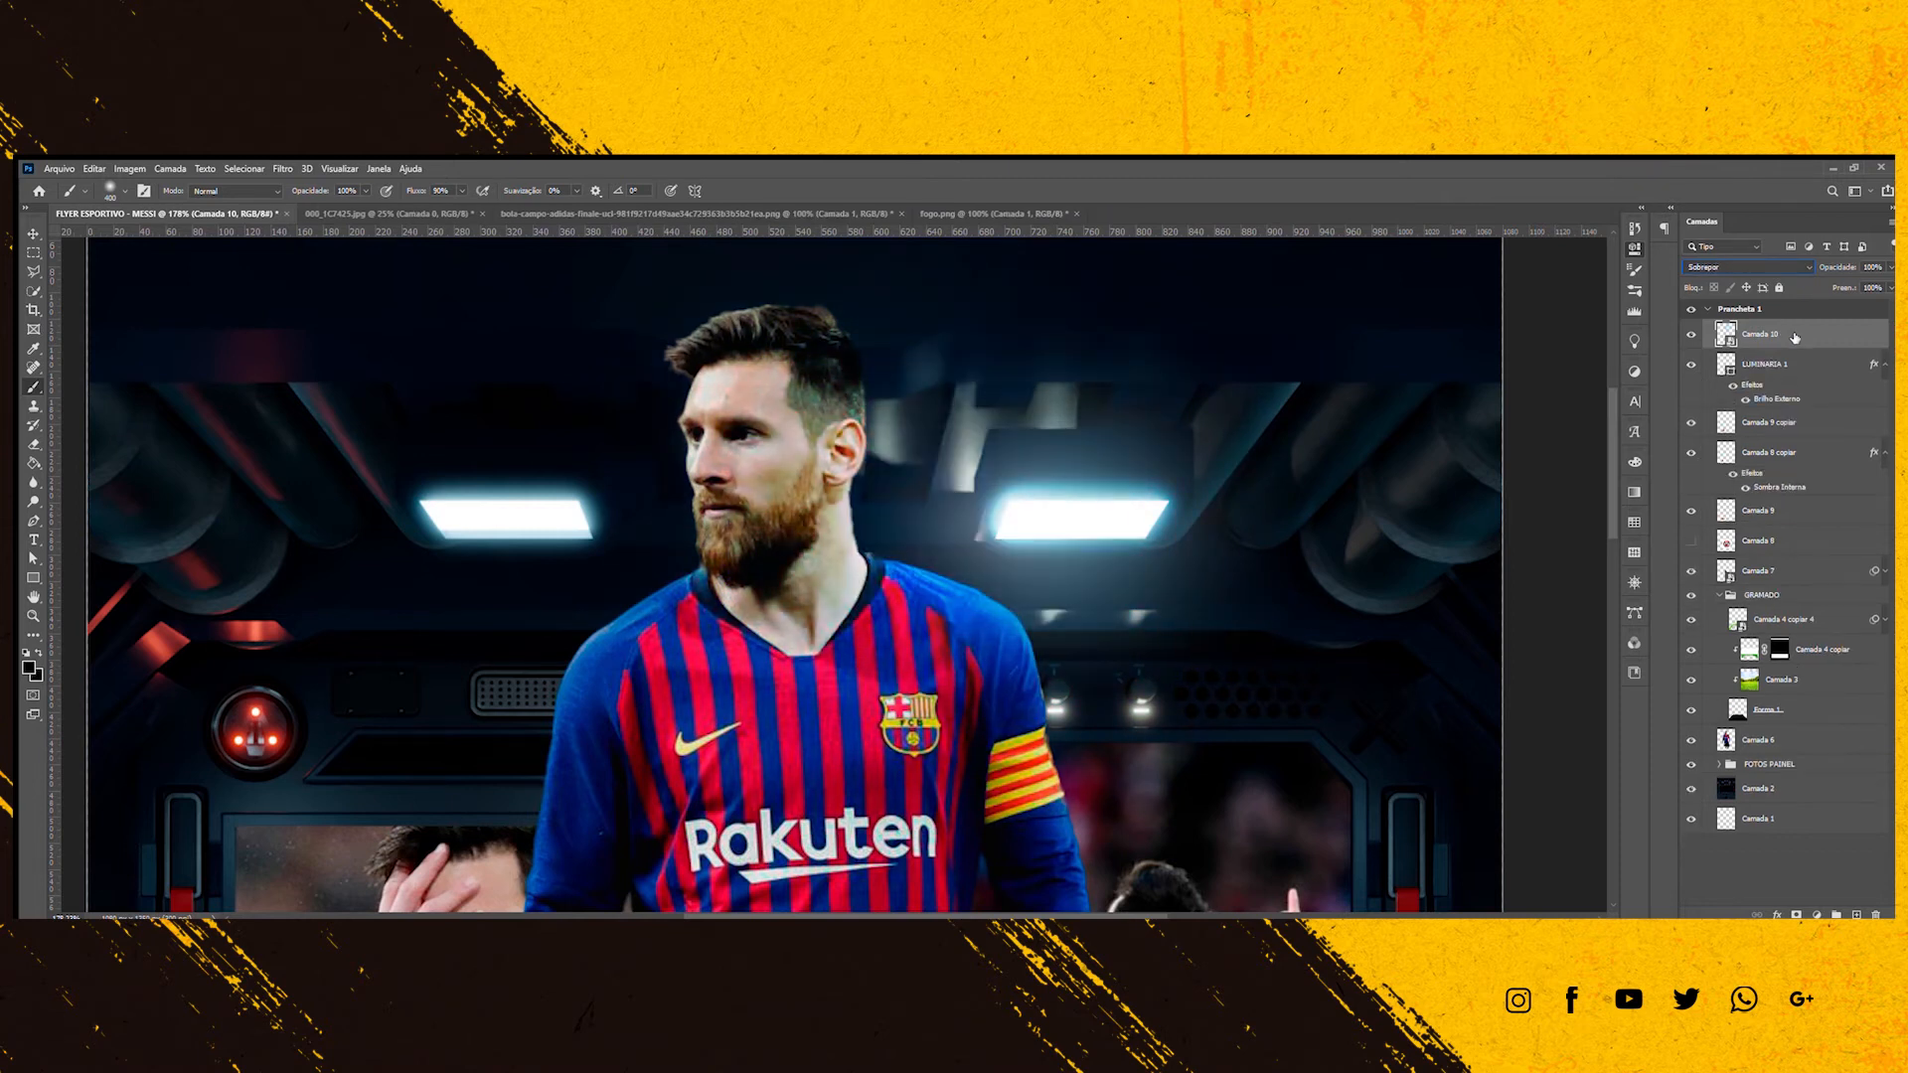
# Duplicate the light spot, merge both copies into one layer, and set the result to Overlay (Sobrepor).
pyautogui.hotkey('ctrl', 'j')
pyautogui.hotkey('ctrl', 'e')
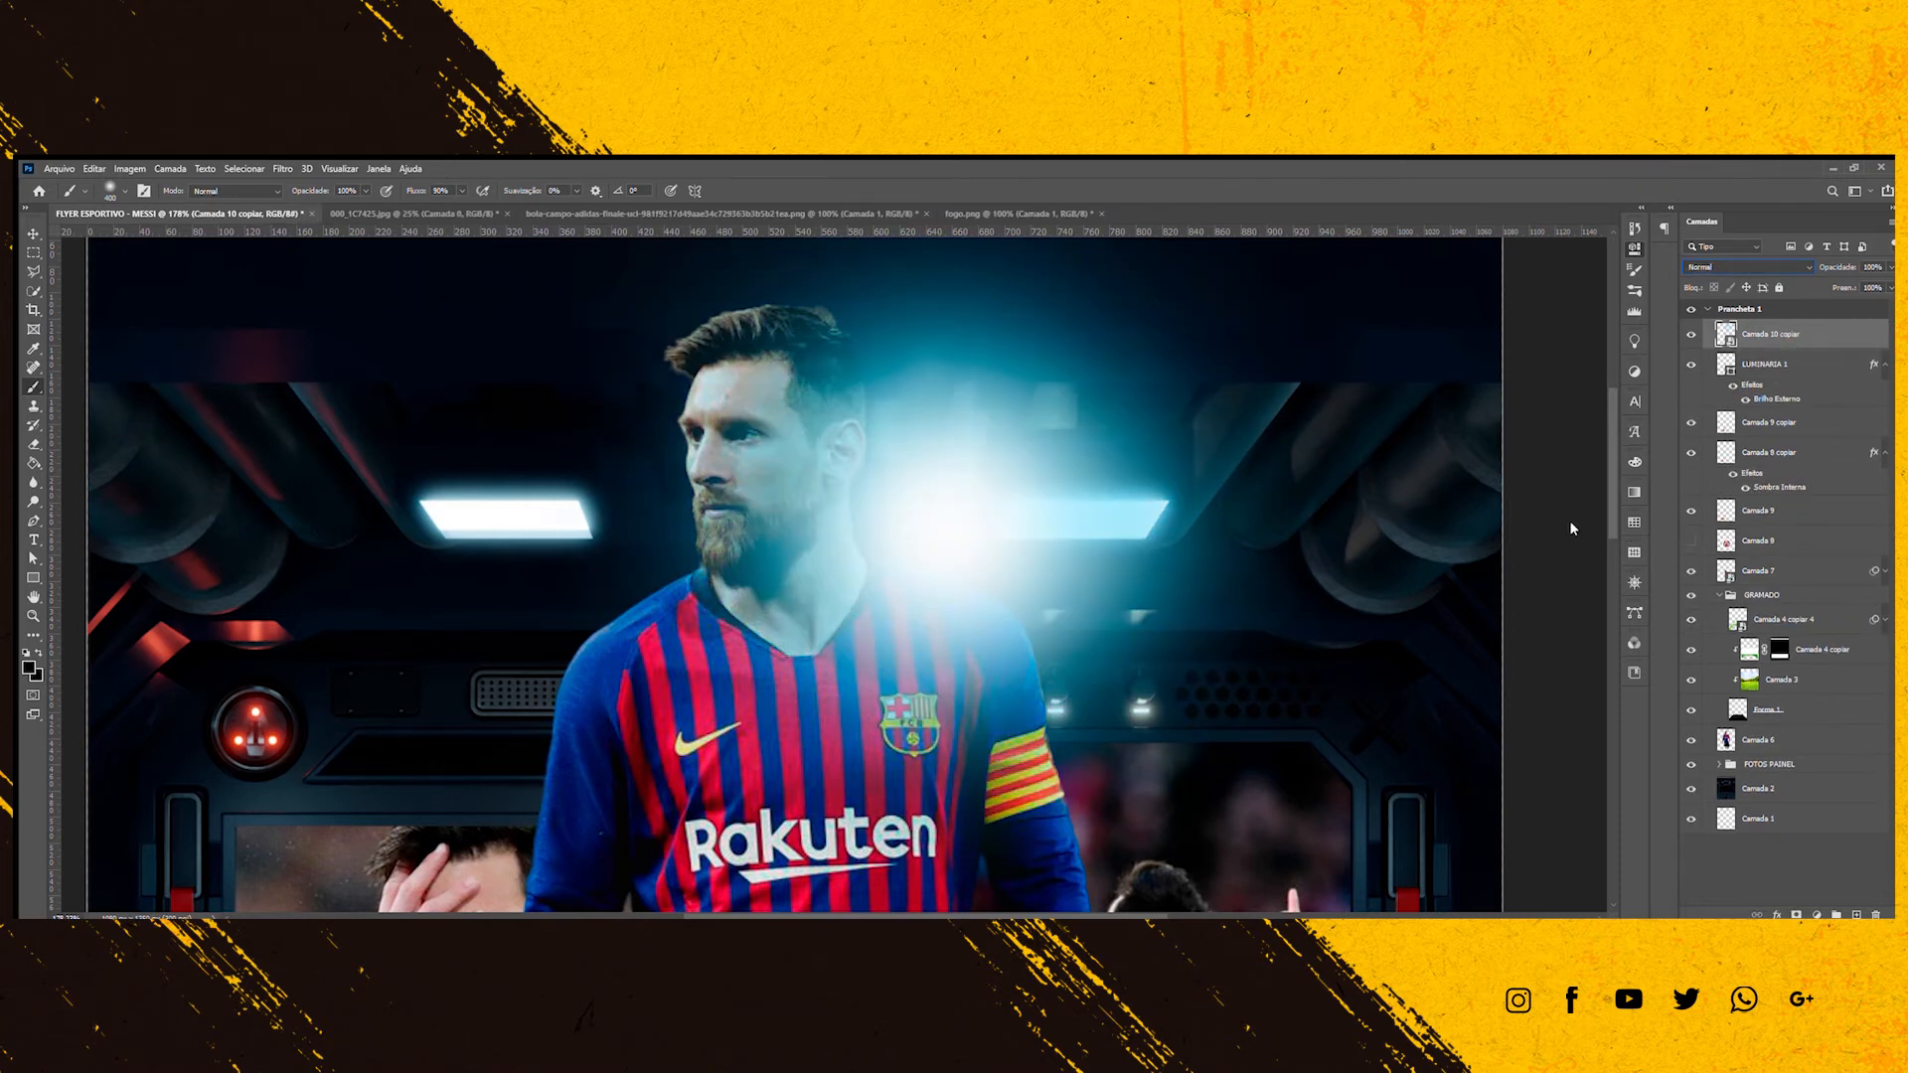
pyautogui.click(34, 235)
pyautogui.scroll(-5, 832, 450)
pyautogui.click(1692, 334)
pyautogui.click(1694, 334)
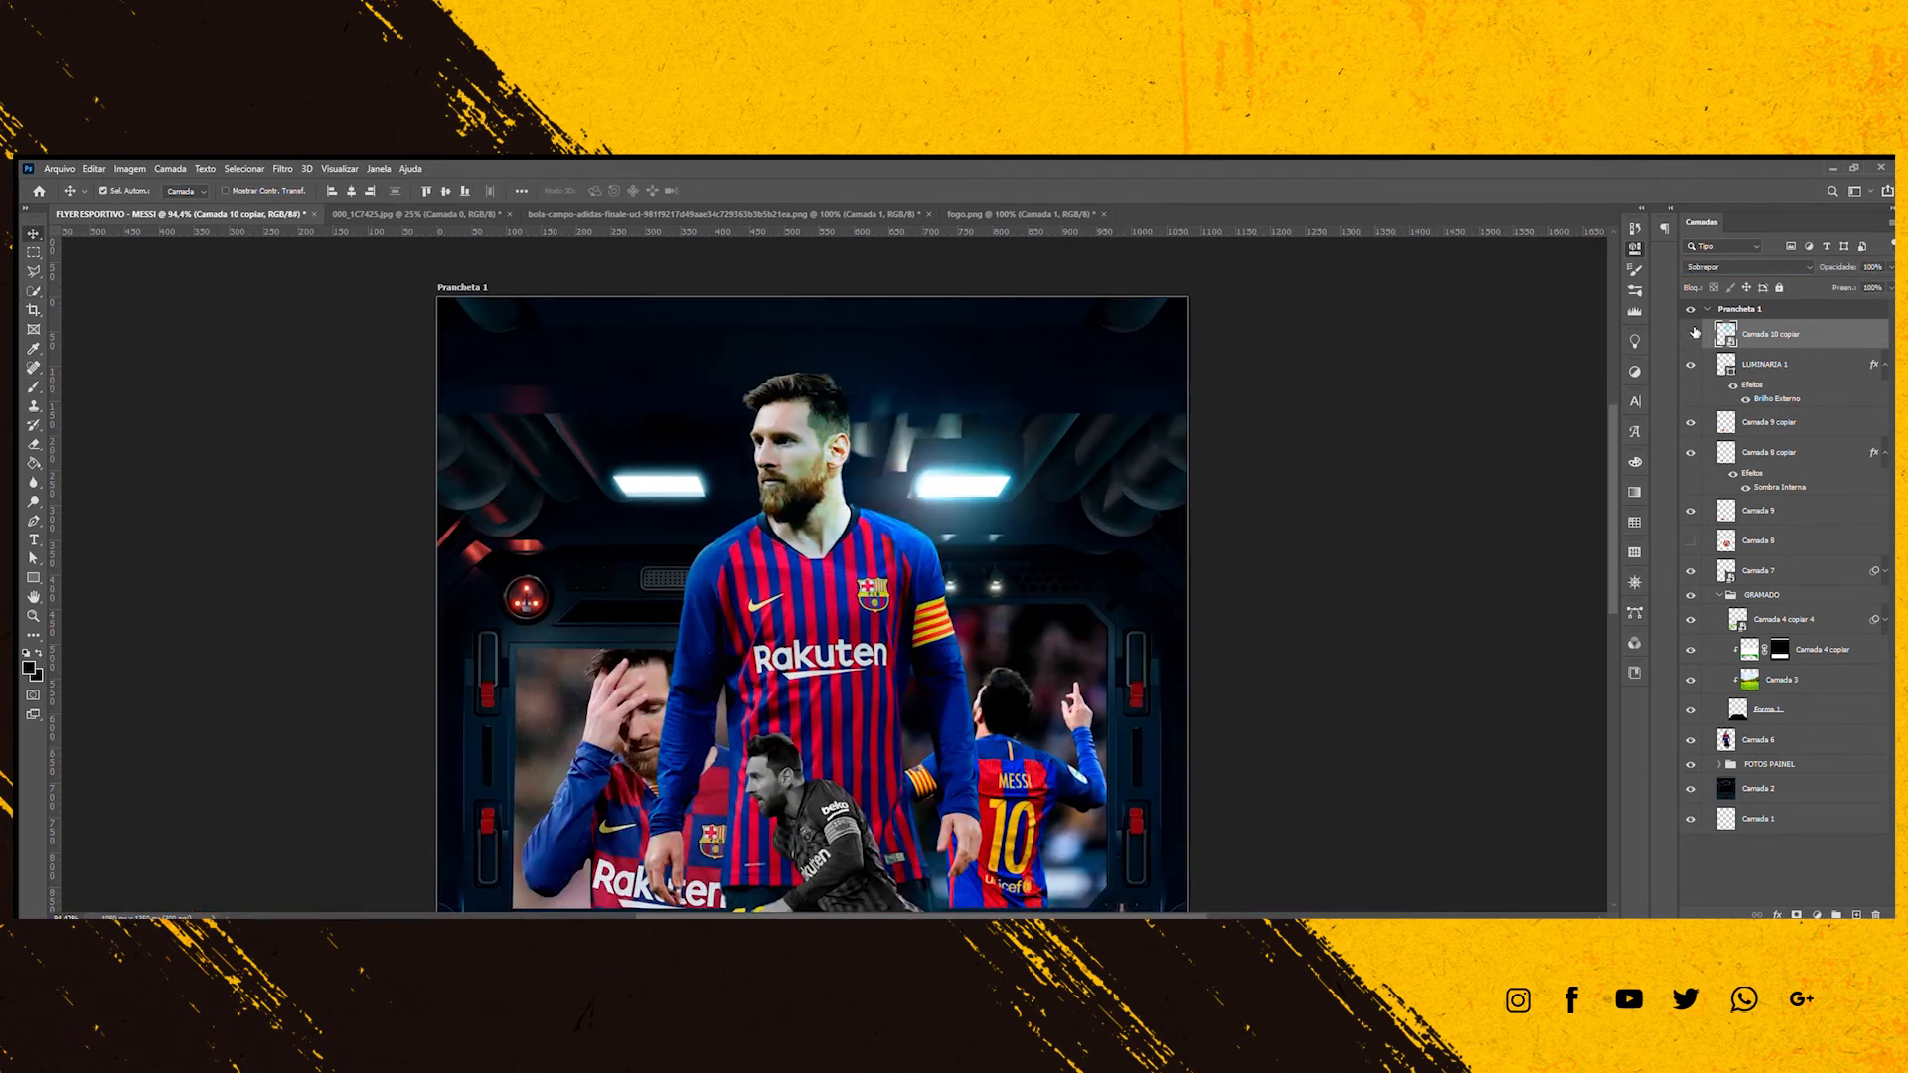
# Add an Inner Shadow (Sombra Interna) to the large standing Messi layer.
pyautogui.scroll(3, 823, 535)
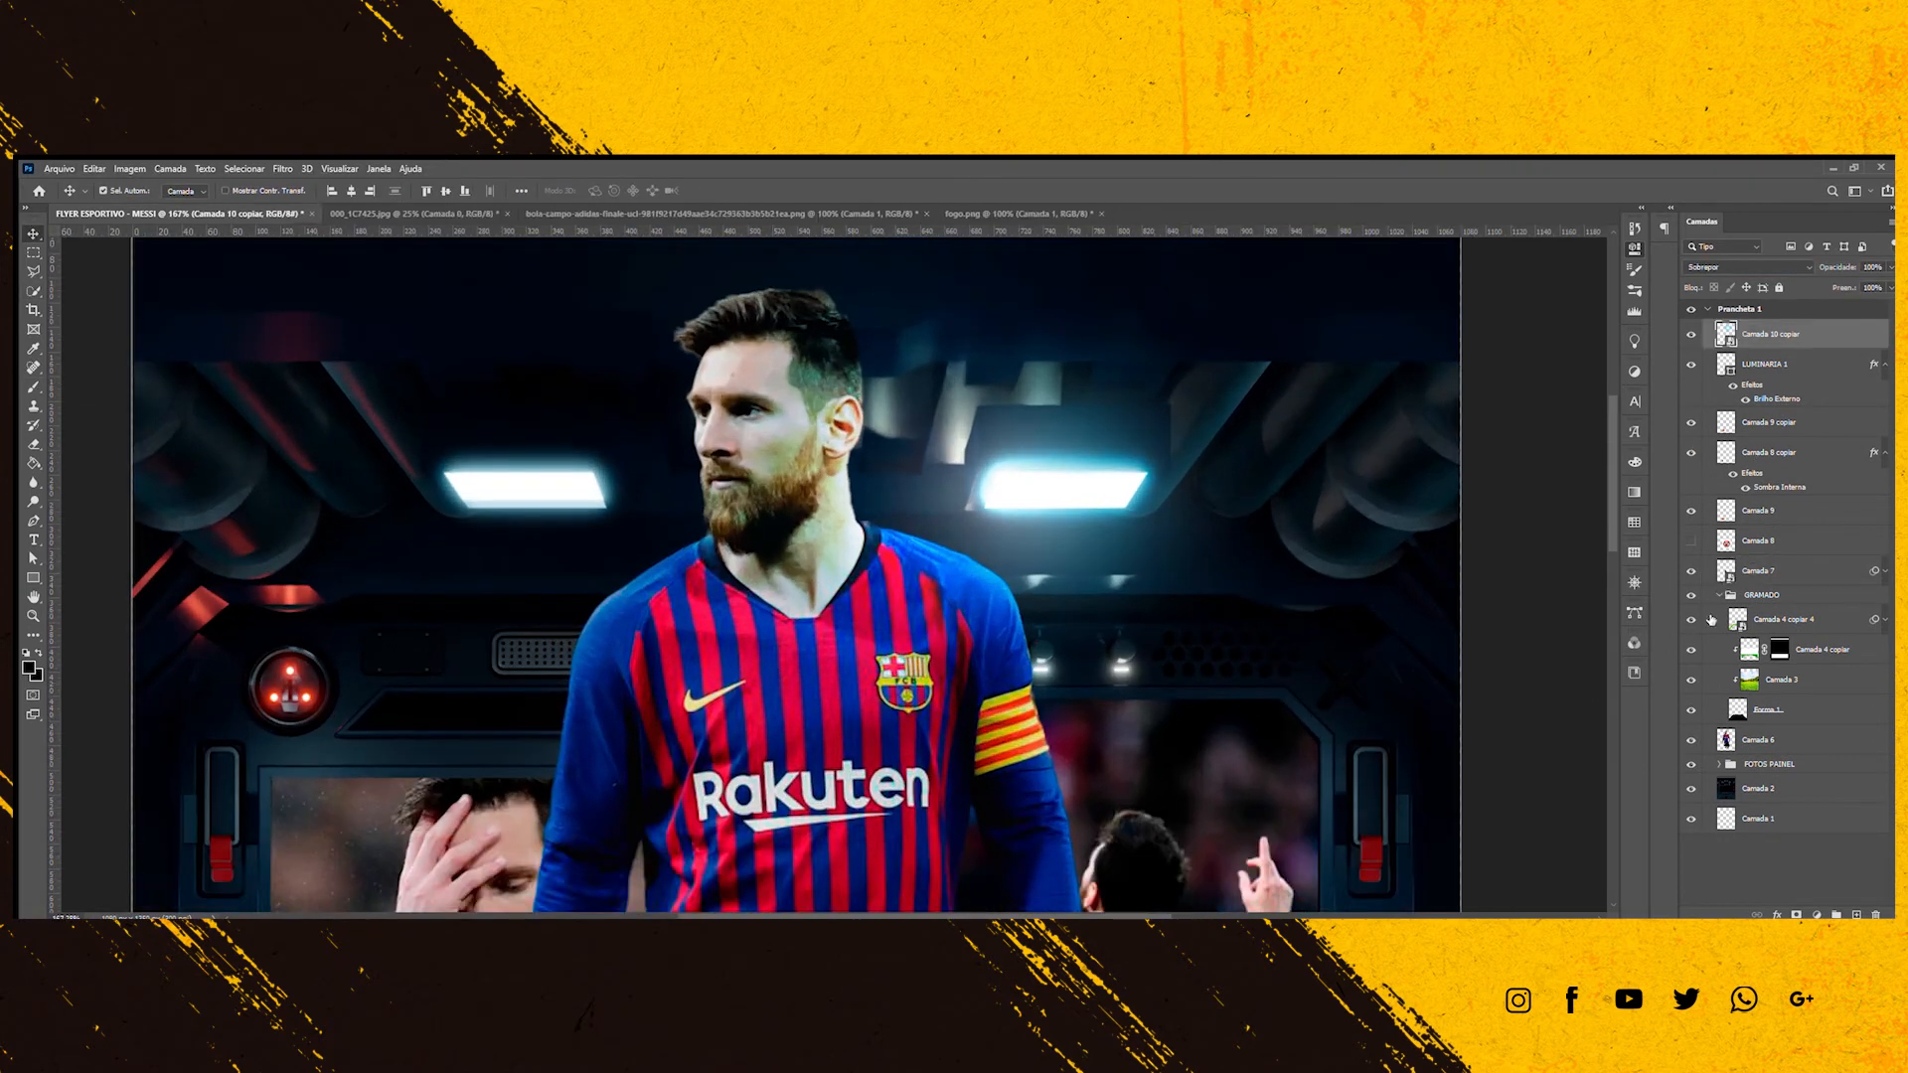
pyautogui.moveTo(1760, 595); pyautogui.dragTo(1748, 579)
pyautogui.doubleClick(1818, 625)
pyautogui.click(1153, 639)
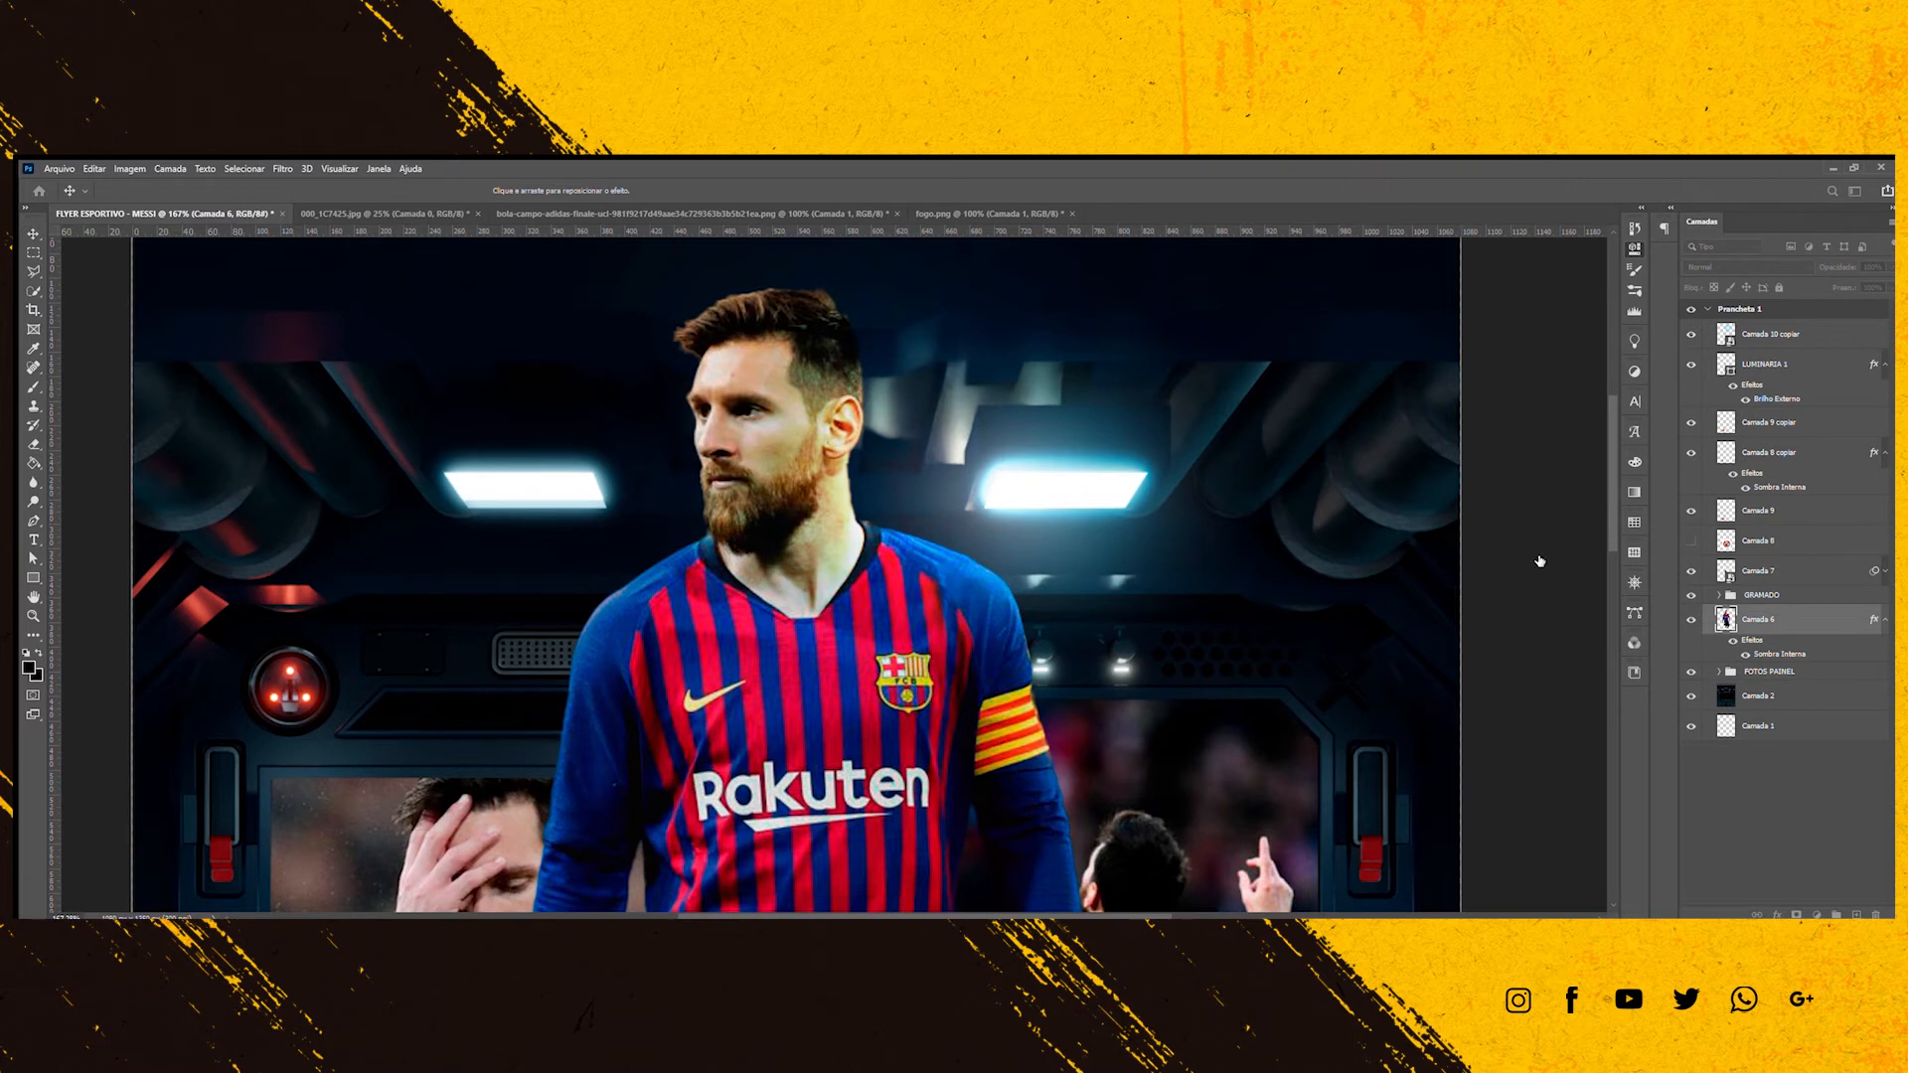
pyautogui.click(1540, 560)
pyautogui.click(1109, 458)
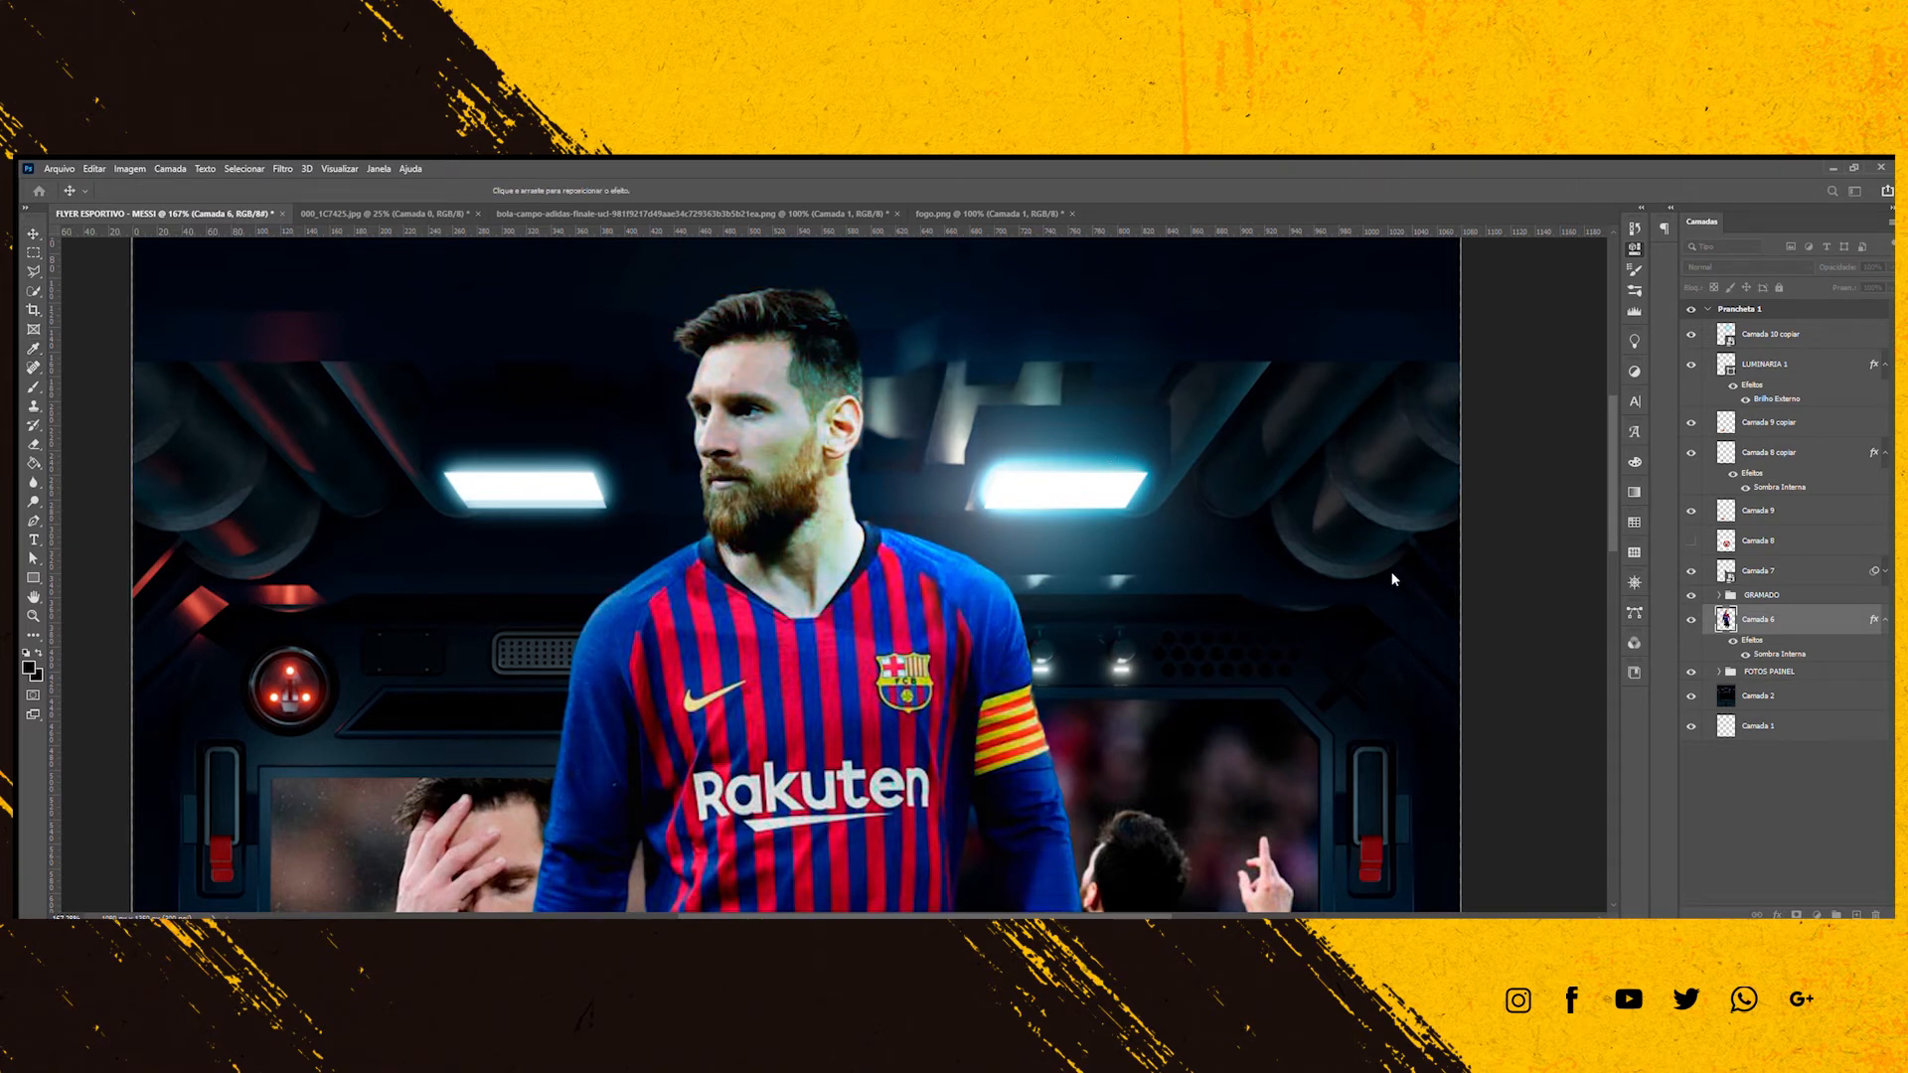
pyautogui.click(1517, 572)
pyautogui.scroll(-5, 936, 586)
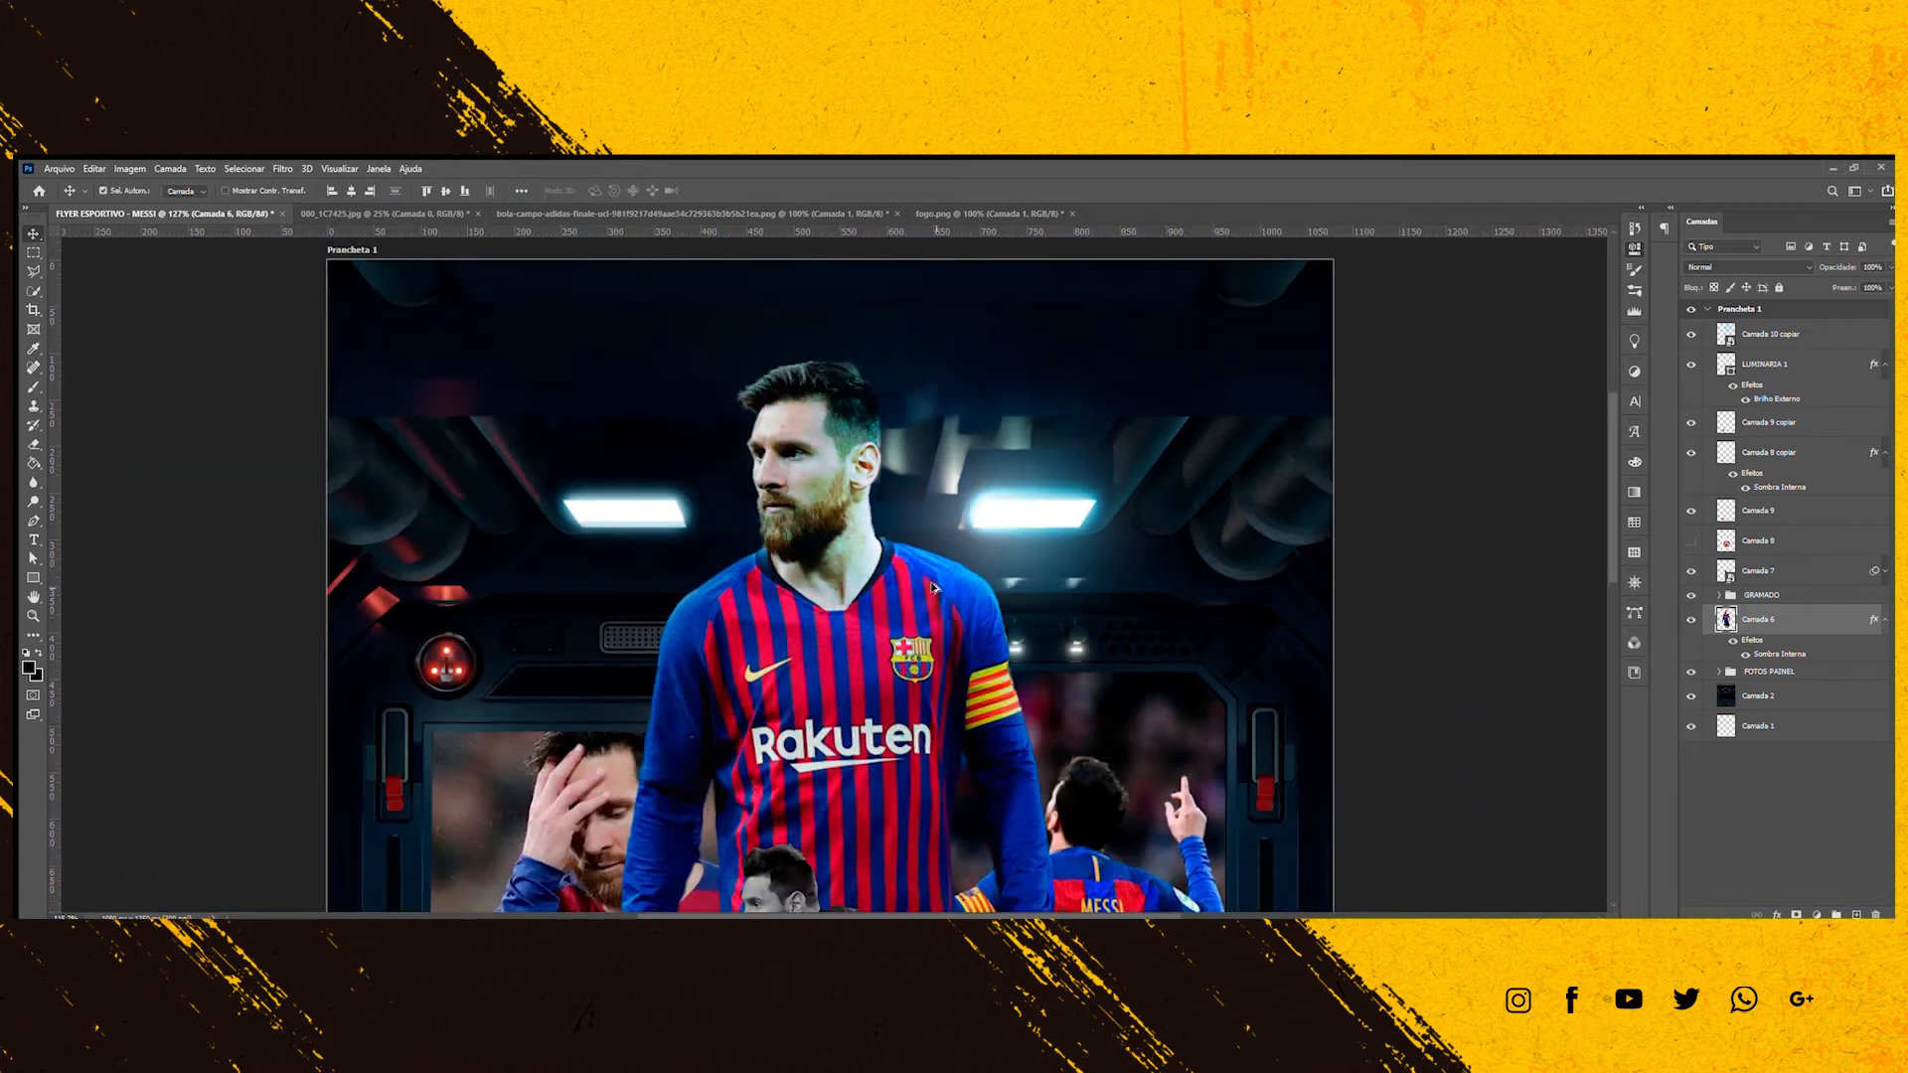
pyautogui.scroll(2, 837, 563)
pyautogui.click(1885, 620)
# Group the ball with its two flame layers and name the group BOLA.
pyautogui.click(1763, 512)
pyautogui.click(1693, 454)
pyautogui.scroll(-7, 603, 633)
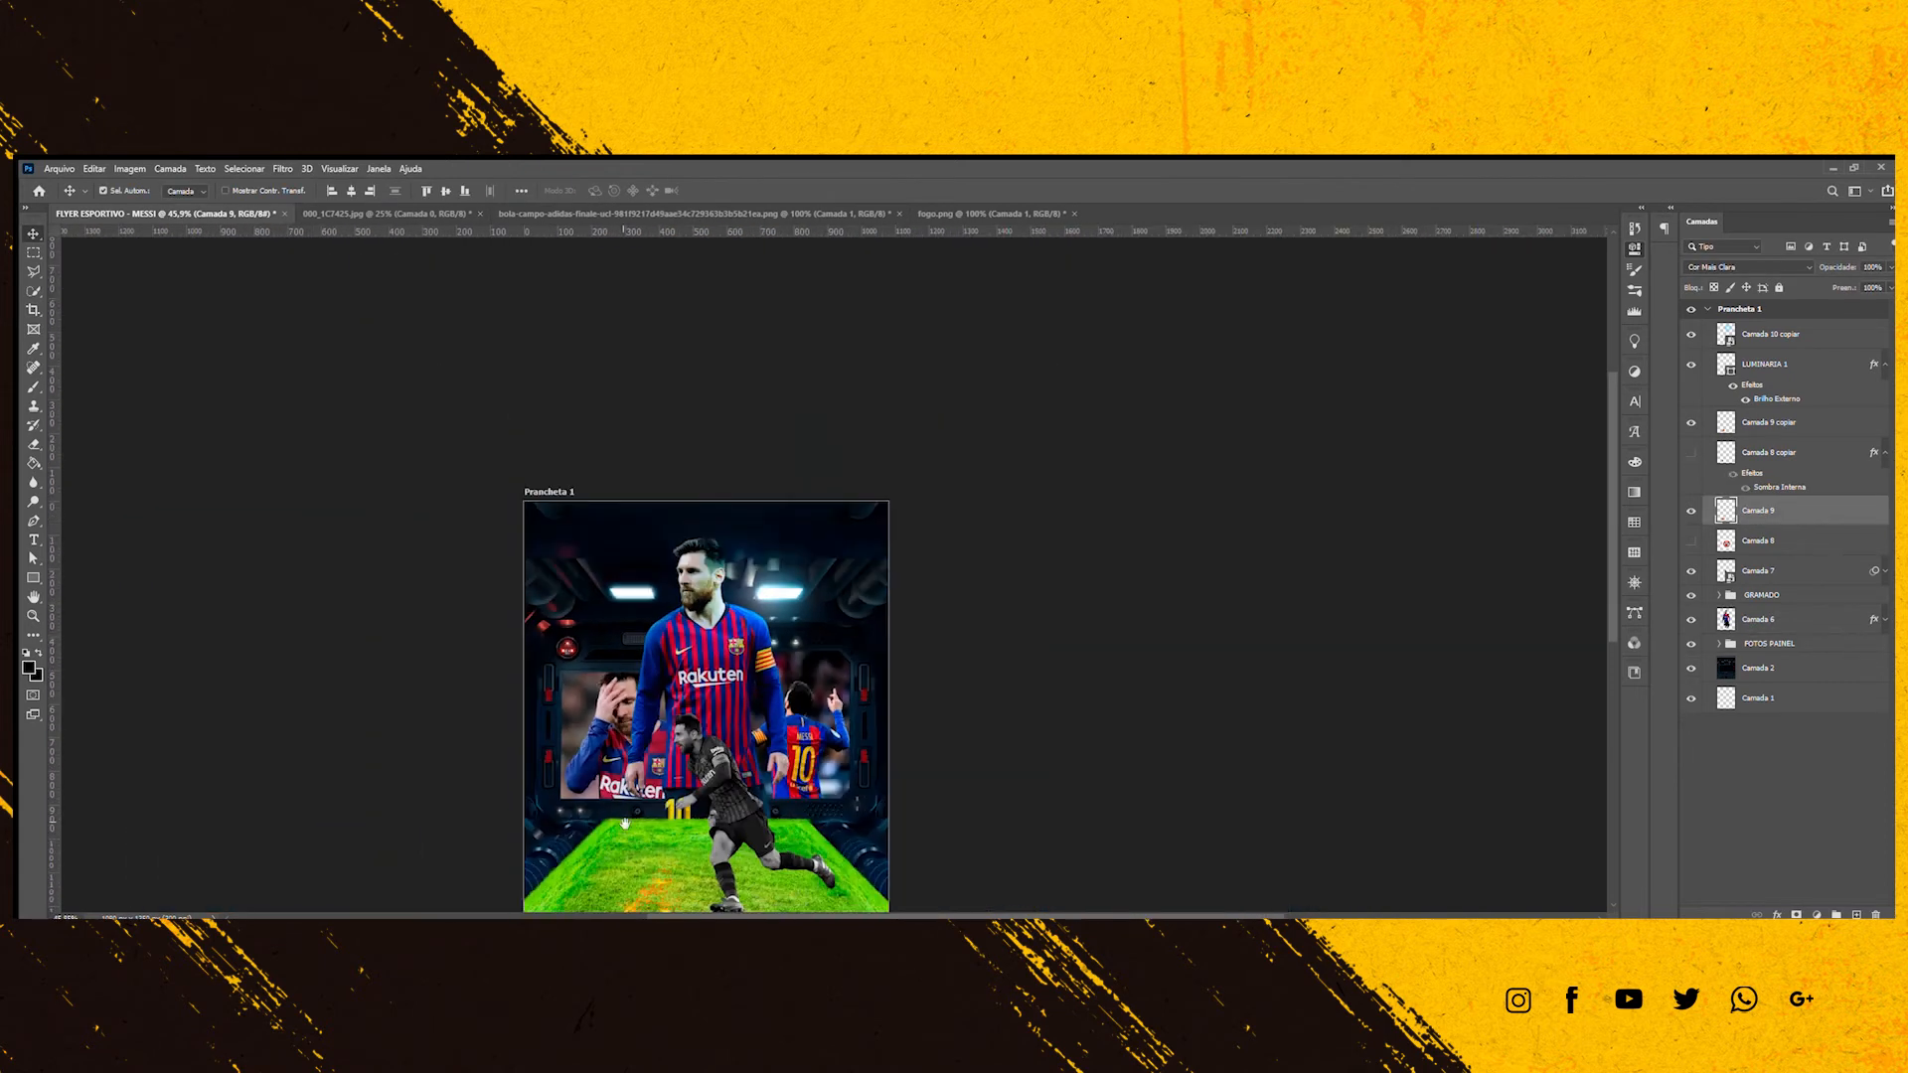
pyautogui.moveTo(646, 646); pyautogui.dragTo(712, 522)
pyautogui.click(1692, 454)
pyautogui.keyDown('ctrl'); pyautogui.click(1764, 453); pyautogui.keyUp('ctrl')
pyautogui.keyDown('ctrl'); pyautogui.click(1757, 424); pyautogui.keyUp('ctrl')
pyautogui.hotkey('ctrl', 'g')
pyautogui.doubleClick(1757, 420)
pyautogui.press('Return')
# Group the LUMINARIA 1 shape with its light spot layer and name the group 01.
pyautogui.scroll(3, 752, 679)
pyautogui.click(1745, 368)
pyautogui.keyDown('ctrl'); pyautogui.click(1759, 341); pyautogui.keyUp('ctrl')
pyautogui.hotkey('ctrl', 'g')
pyautogui.doubleClick(1758, 329)
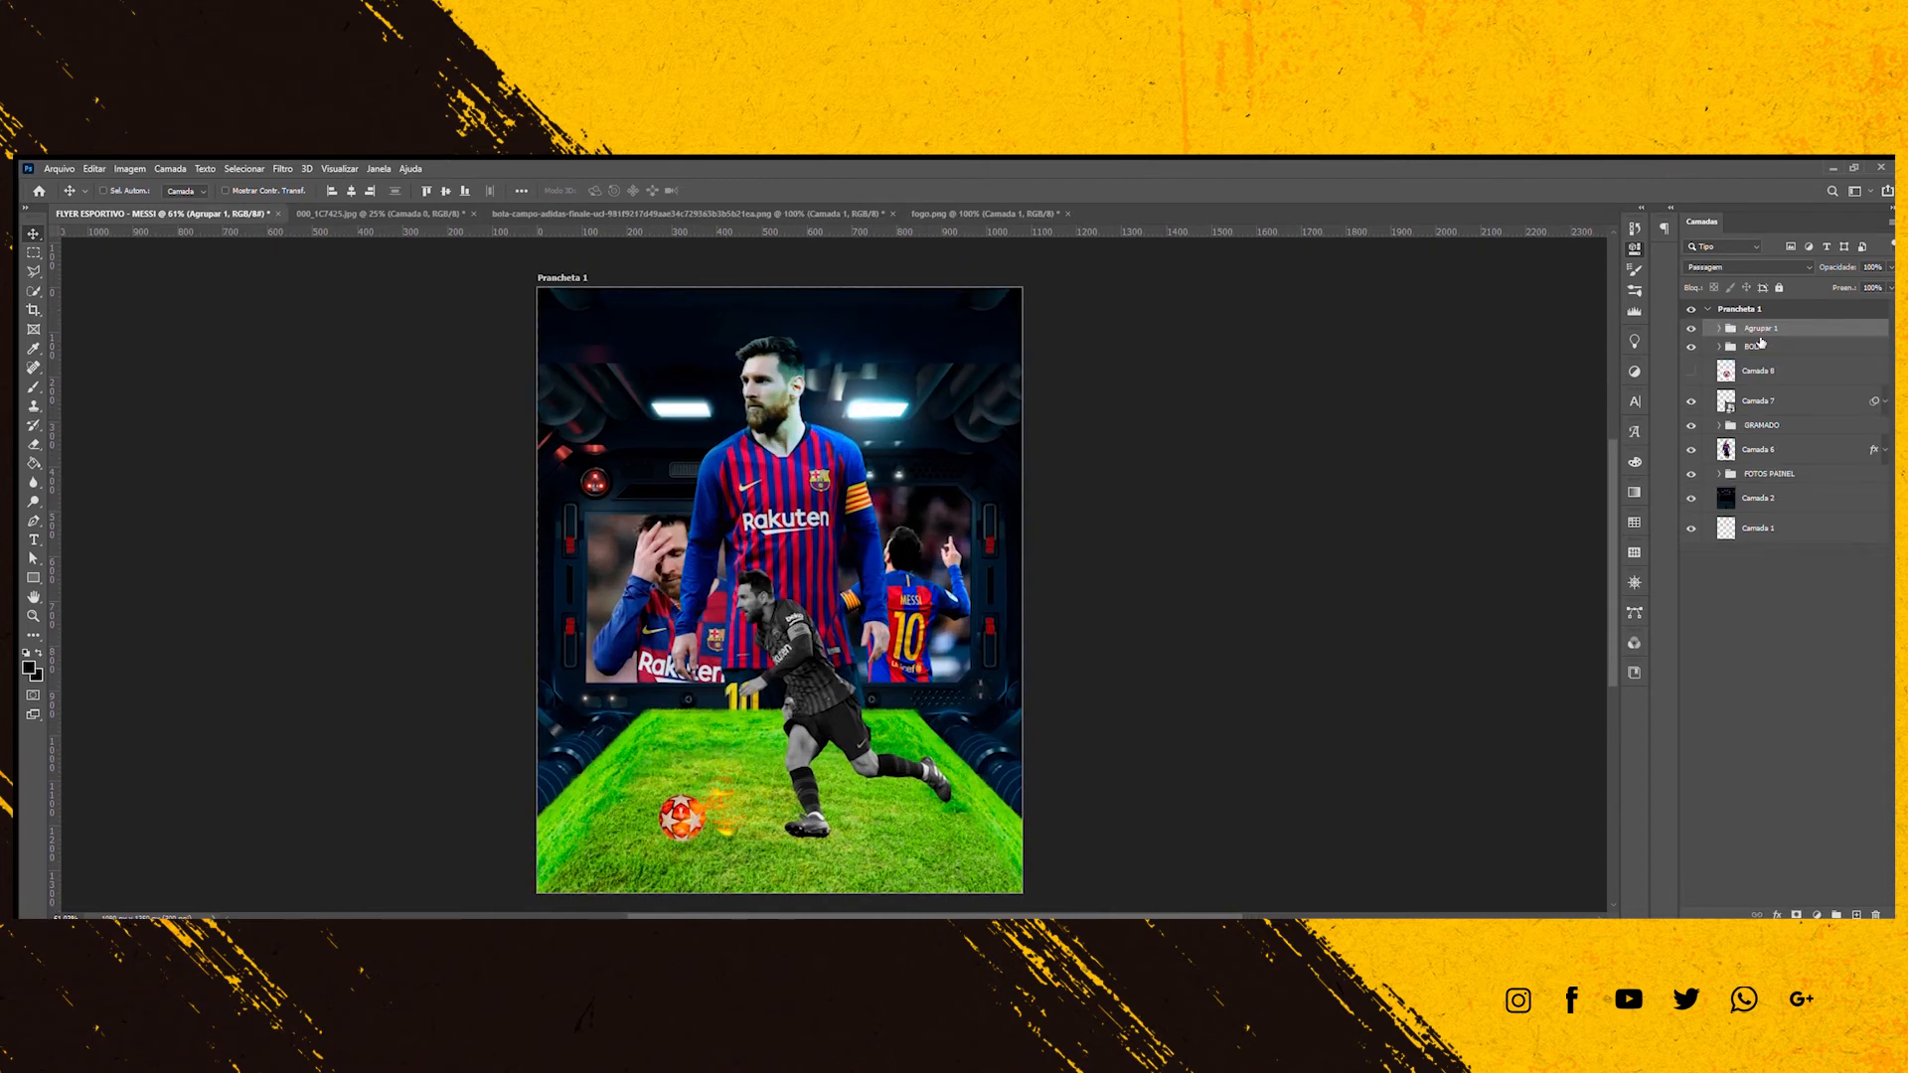
pyautogui.write('01')
pyautogui.press('Return')
# Duplicate group 01, flip it horizontally onto the opposite lamp, place it beneath the standing Messi, and name it 02.
pyautogui.hotkey('ctrl', 'j')
pyautogui.hotkey('ctrl', 't')
pyautogui.rightClick(880, 425)
pyautogui.click(929, 686)
pyautogui.moveTo(848, 474); pyautogui.dragTo(746, 475)
pyautogui.press('Return')
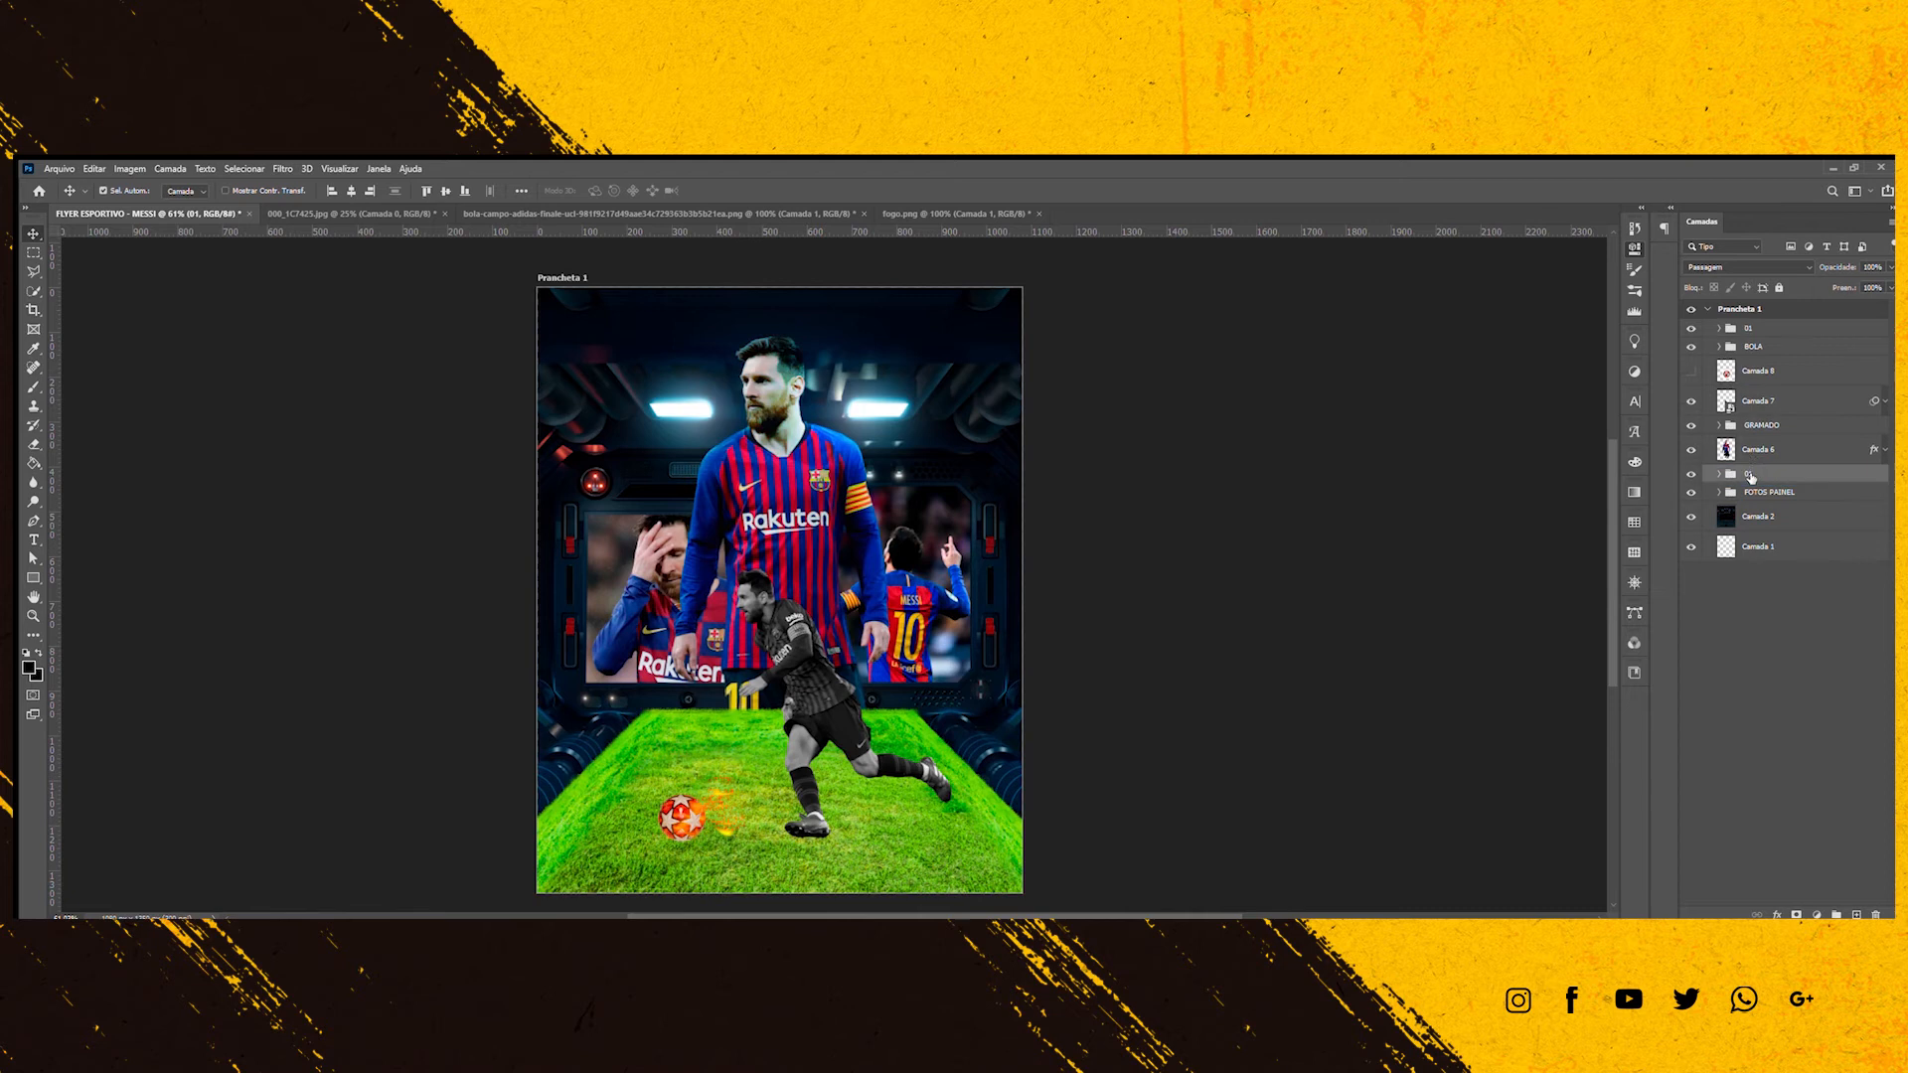
pyautogui.moveTo(1752, 479); pyautogui.dragTo(1750, 482)
pyautogui.scroll(7, 684, 411)
pyautogui.scroll(-2, 781, 538)
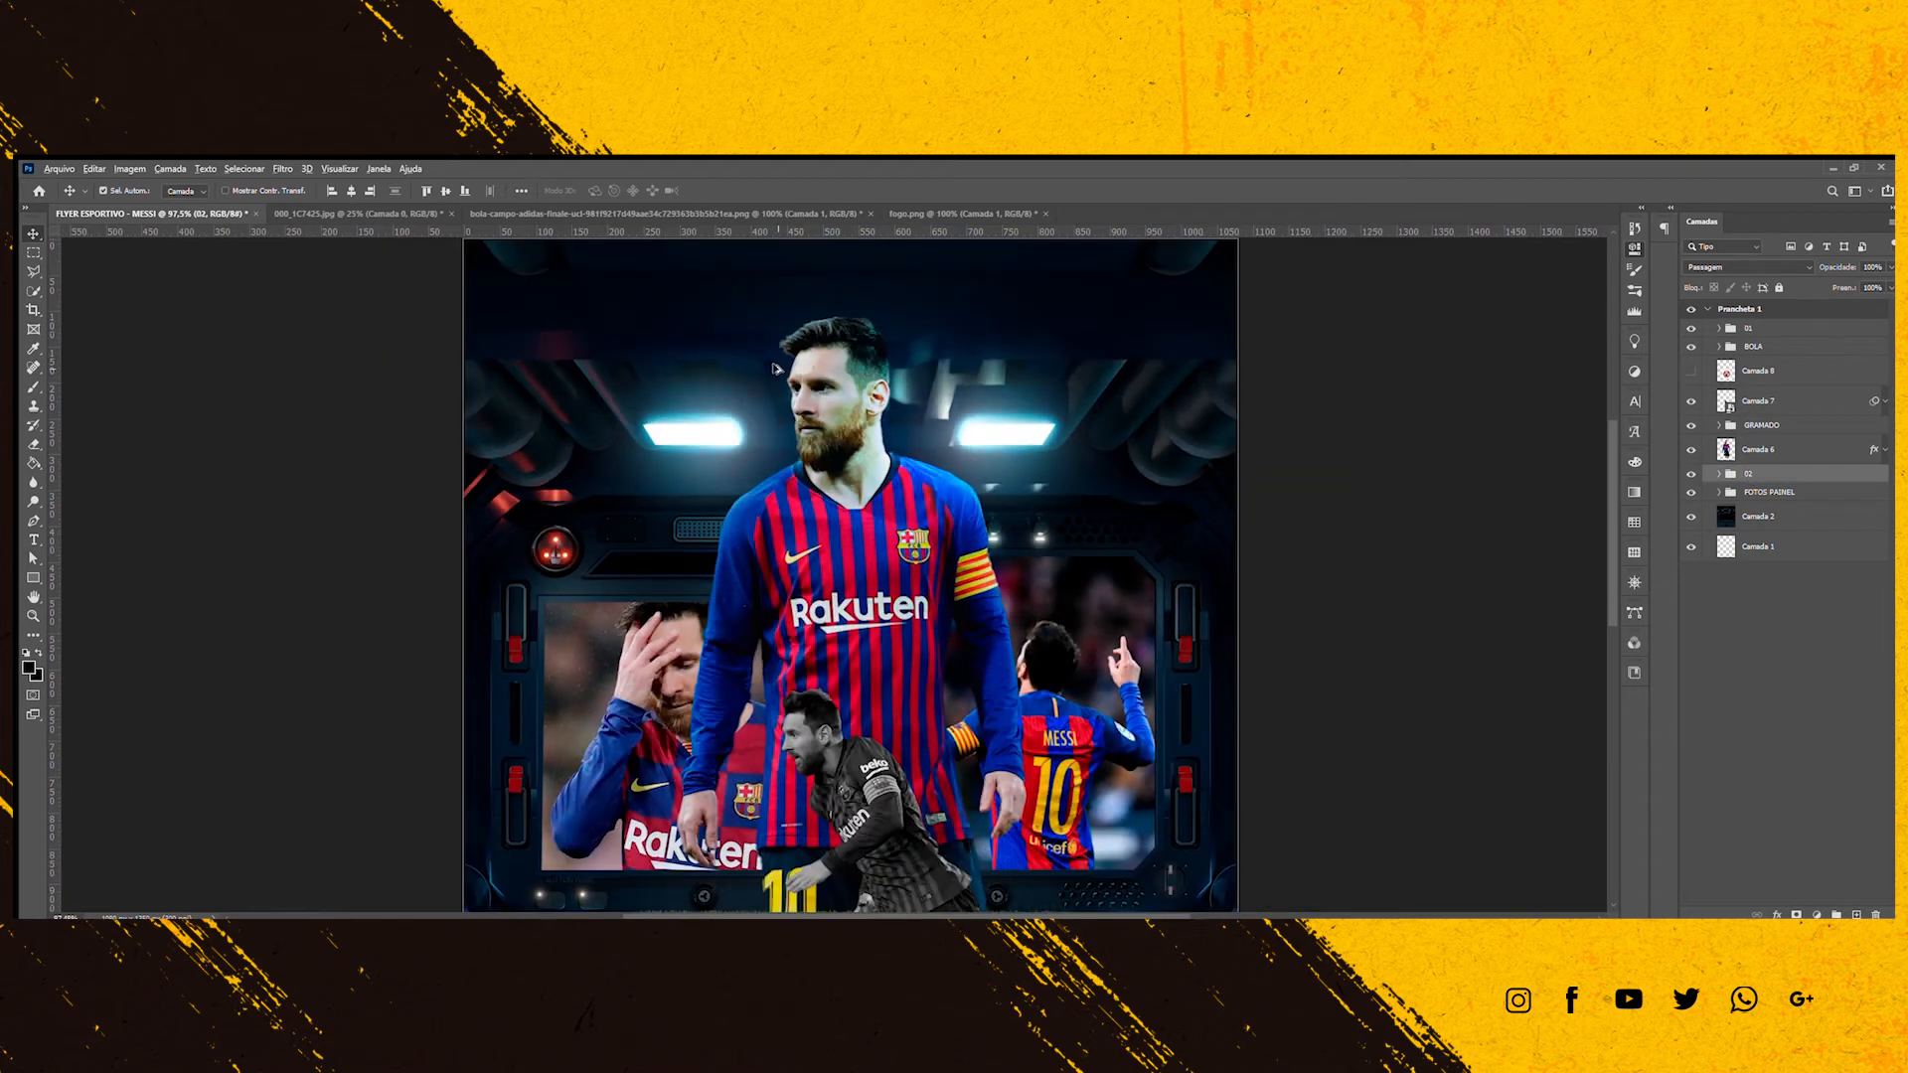
# Readjust the Inner Shadow effect on the large standing Messi.
pyautogui.scroll(-4, 771, 413)
pyautogui.click(835, 497)
pyautogui.click(1167, 775)
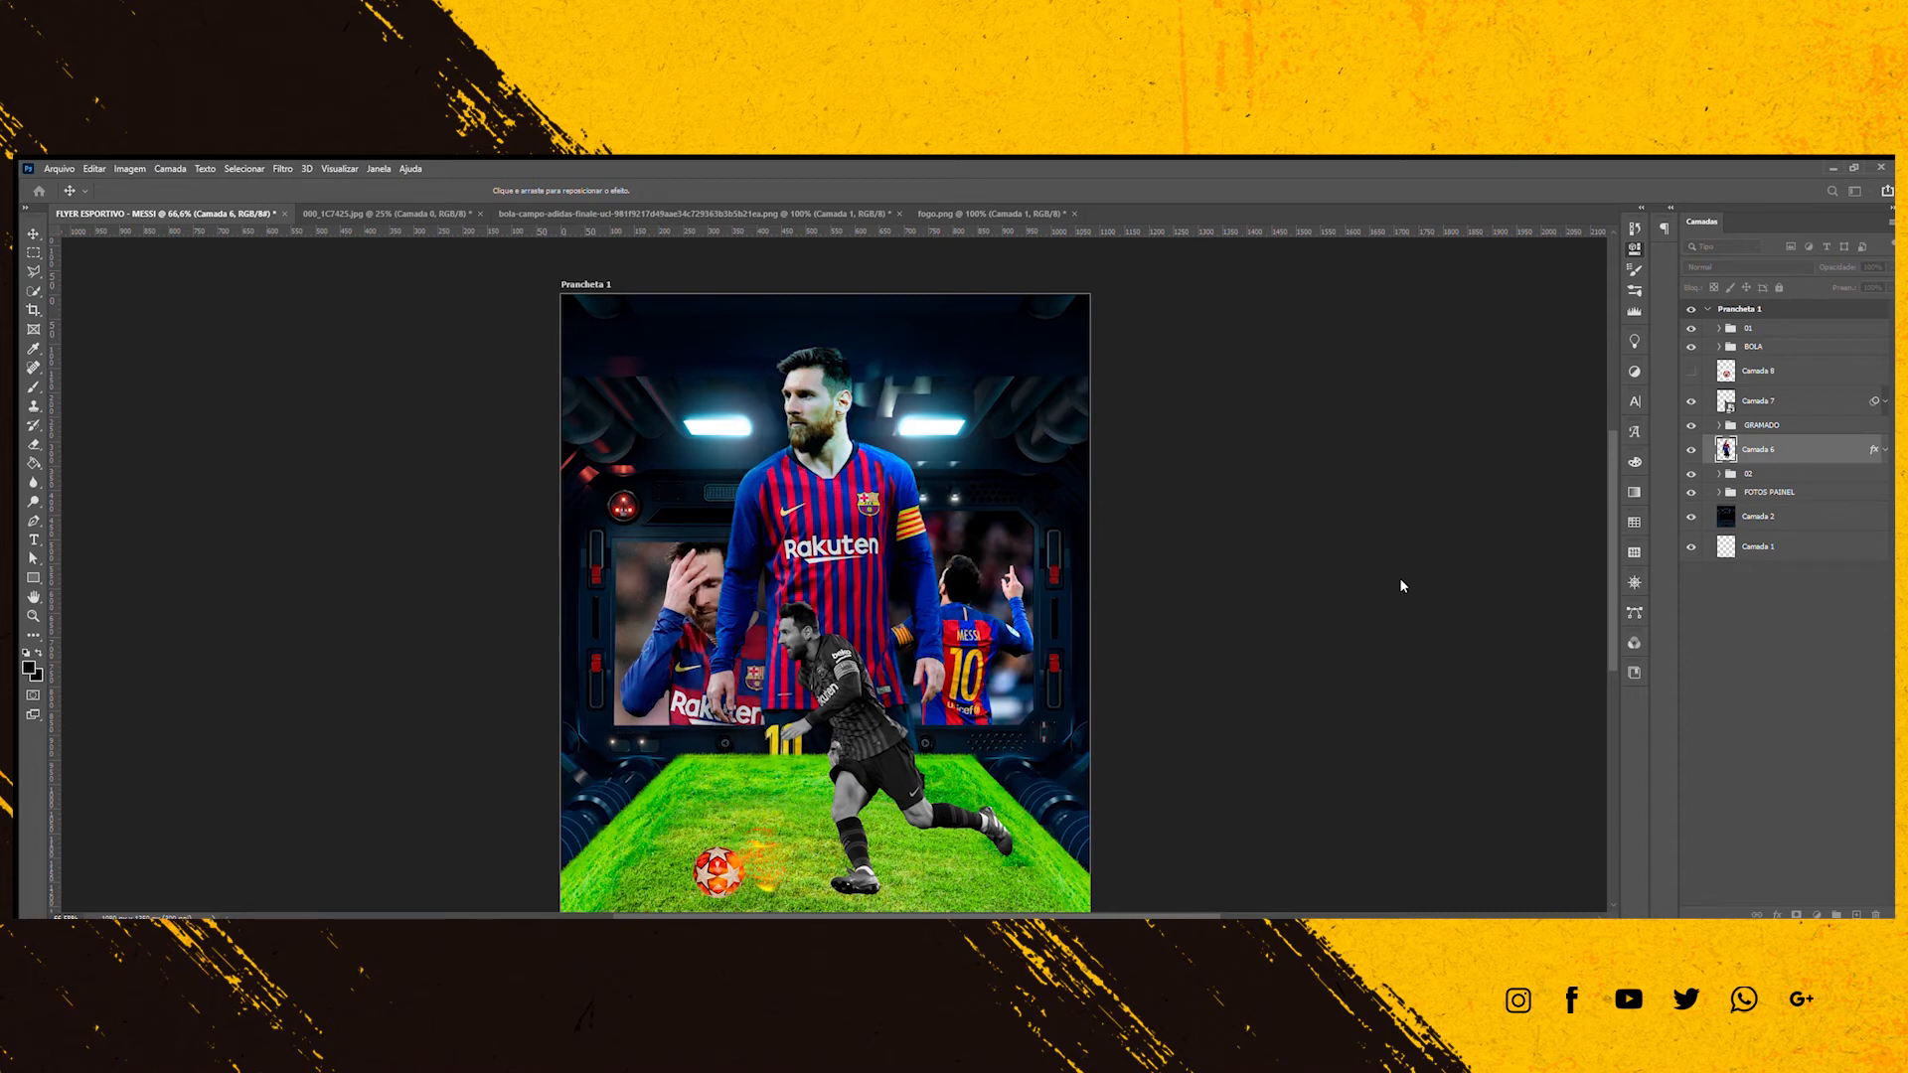
pyautogui.click(1665, 538)
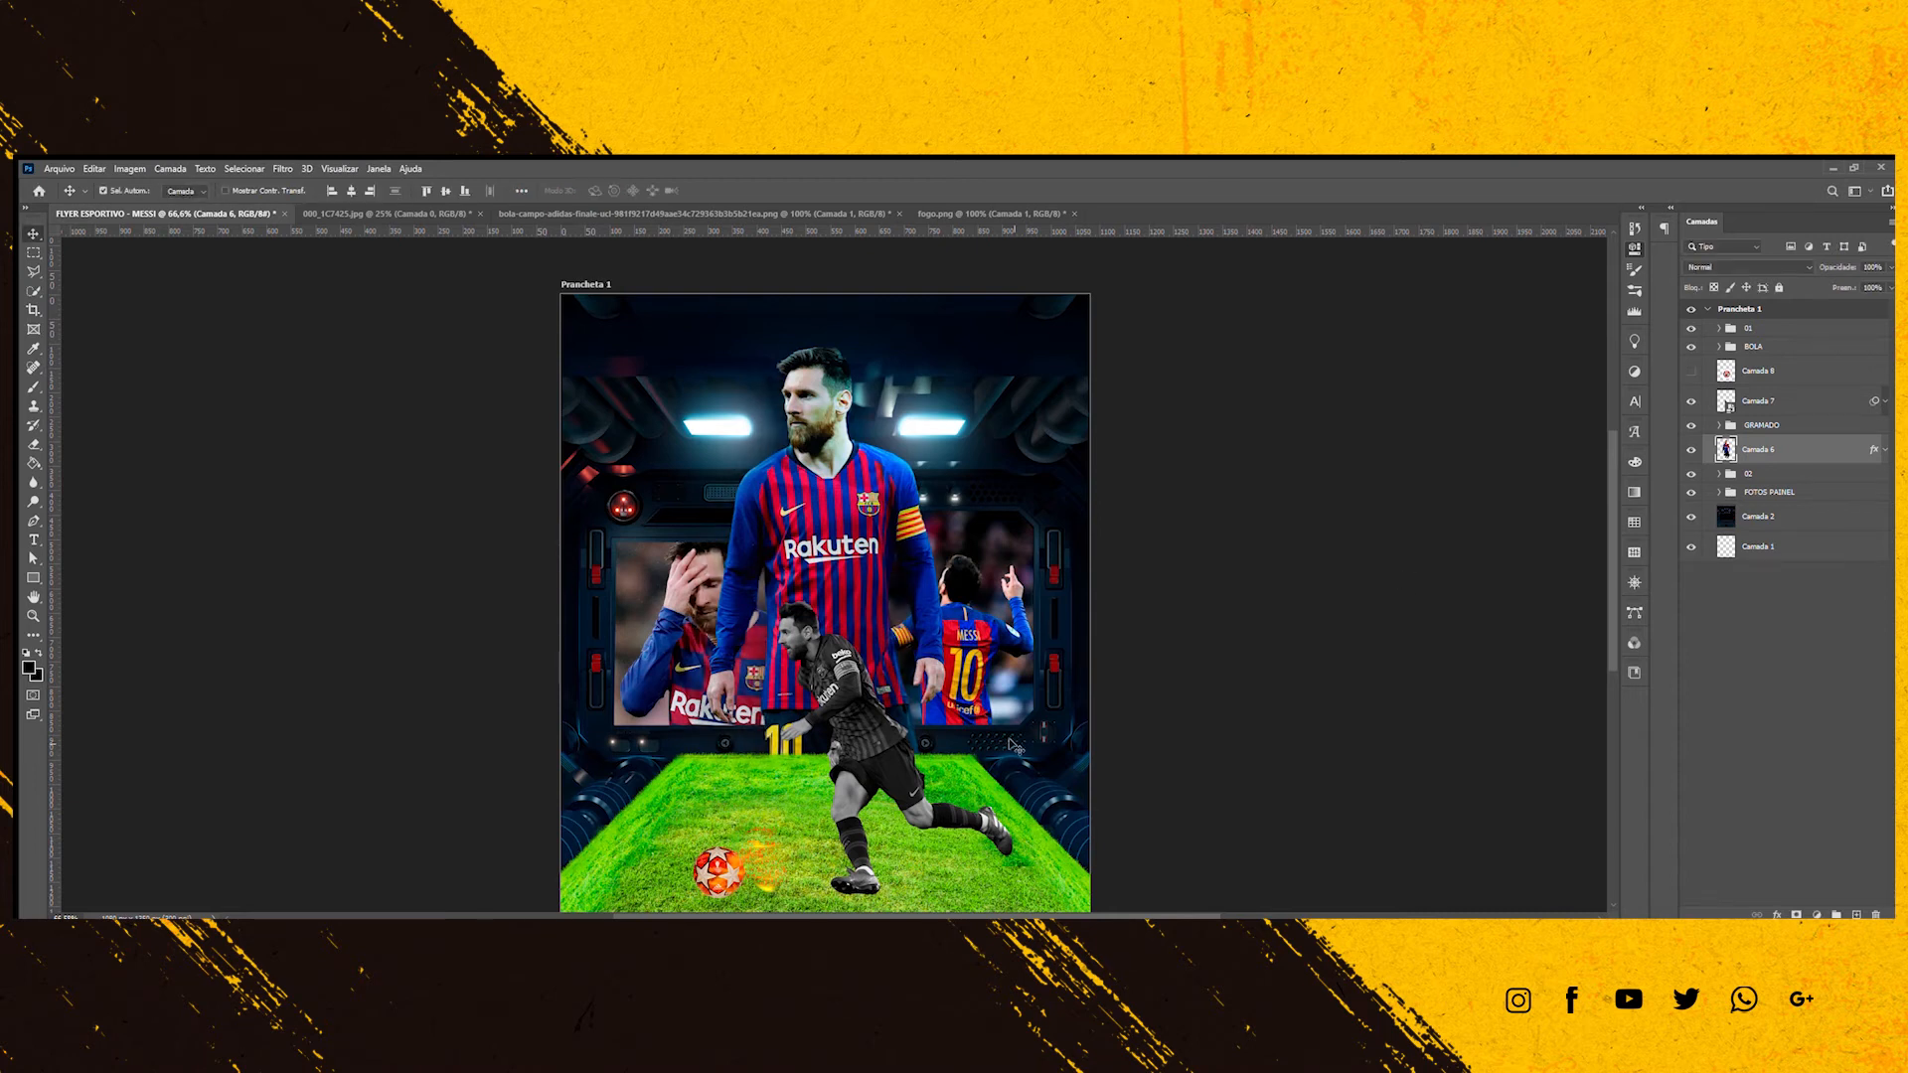
# Erase the raised, overgrown grass along both side edges of the field on the two upper grass layers.
pyautogui.scroll(2, 1052, 776)
pyautogui.scroll(-3, 1052, 776)
pyautogui.scroll(3, 993, 770)
pyautogui.scroll(-3, 767, 761)
pyautogui.scroll(1, 763, 758)
pyautogui.click(797, 714)
pyautogui.press('e')
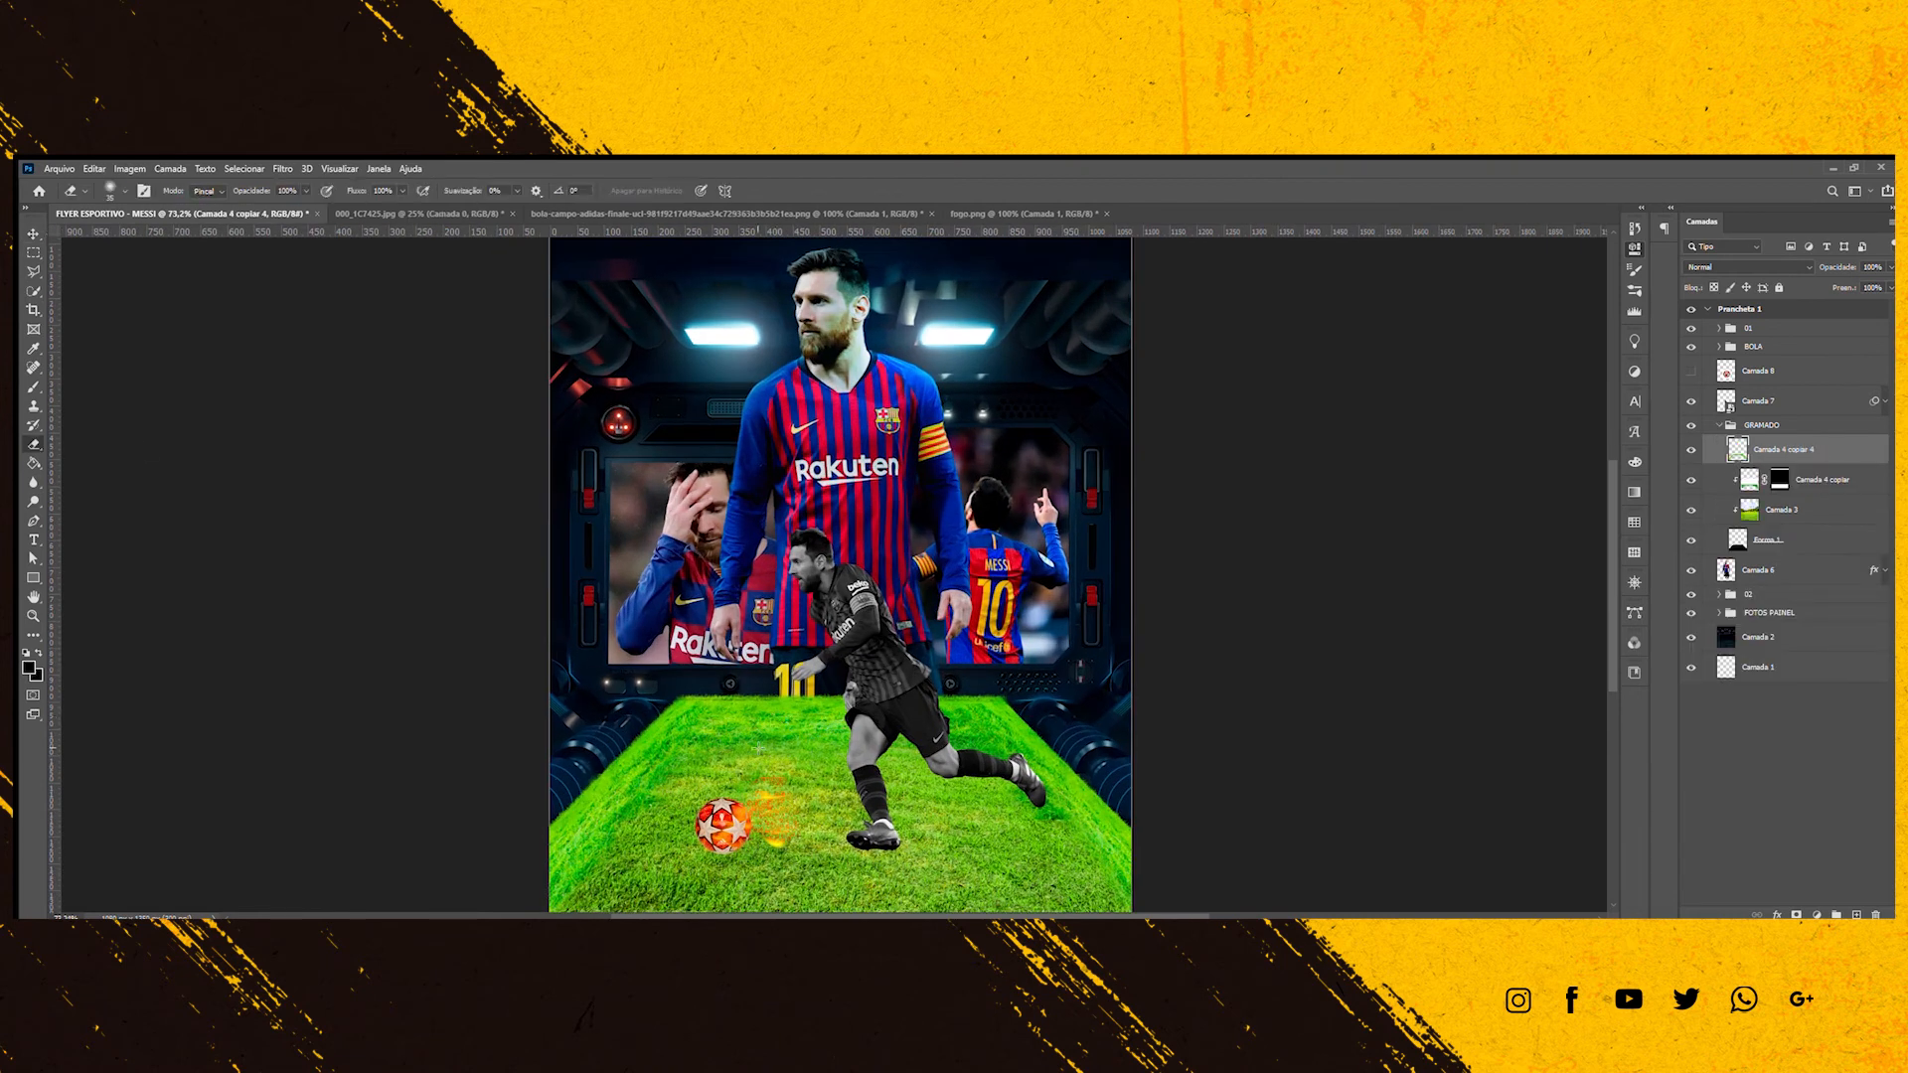
pyautogui.moveTo(654, 802); pyautogui.dragTo(561, 862)
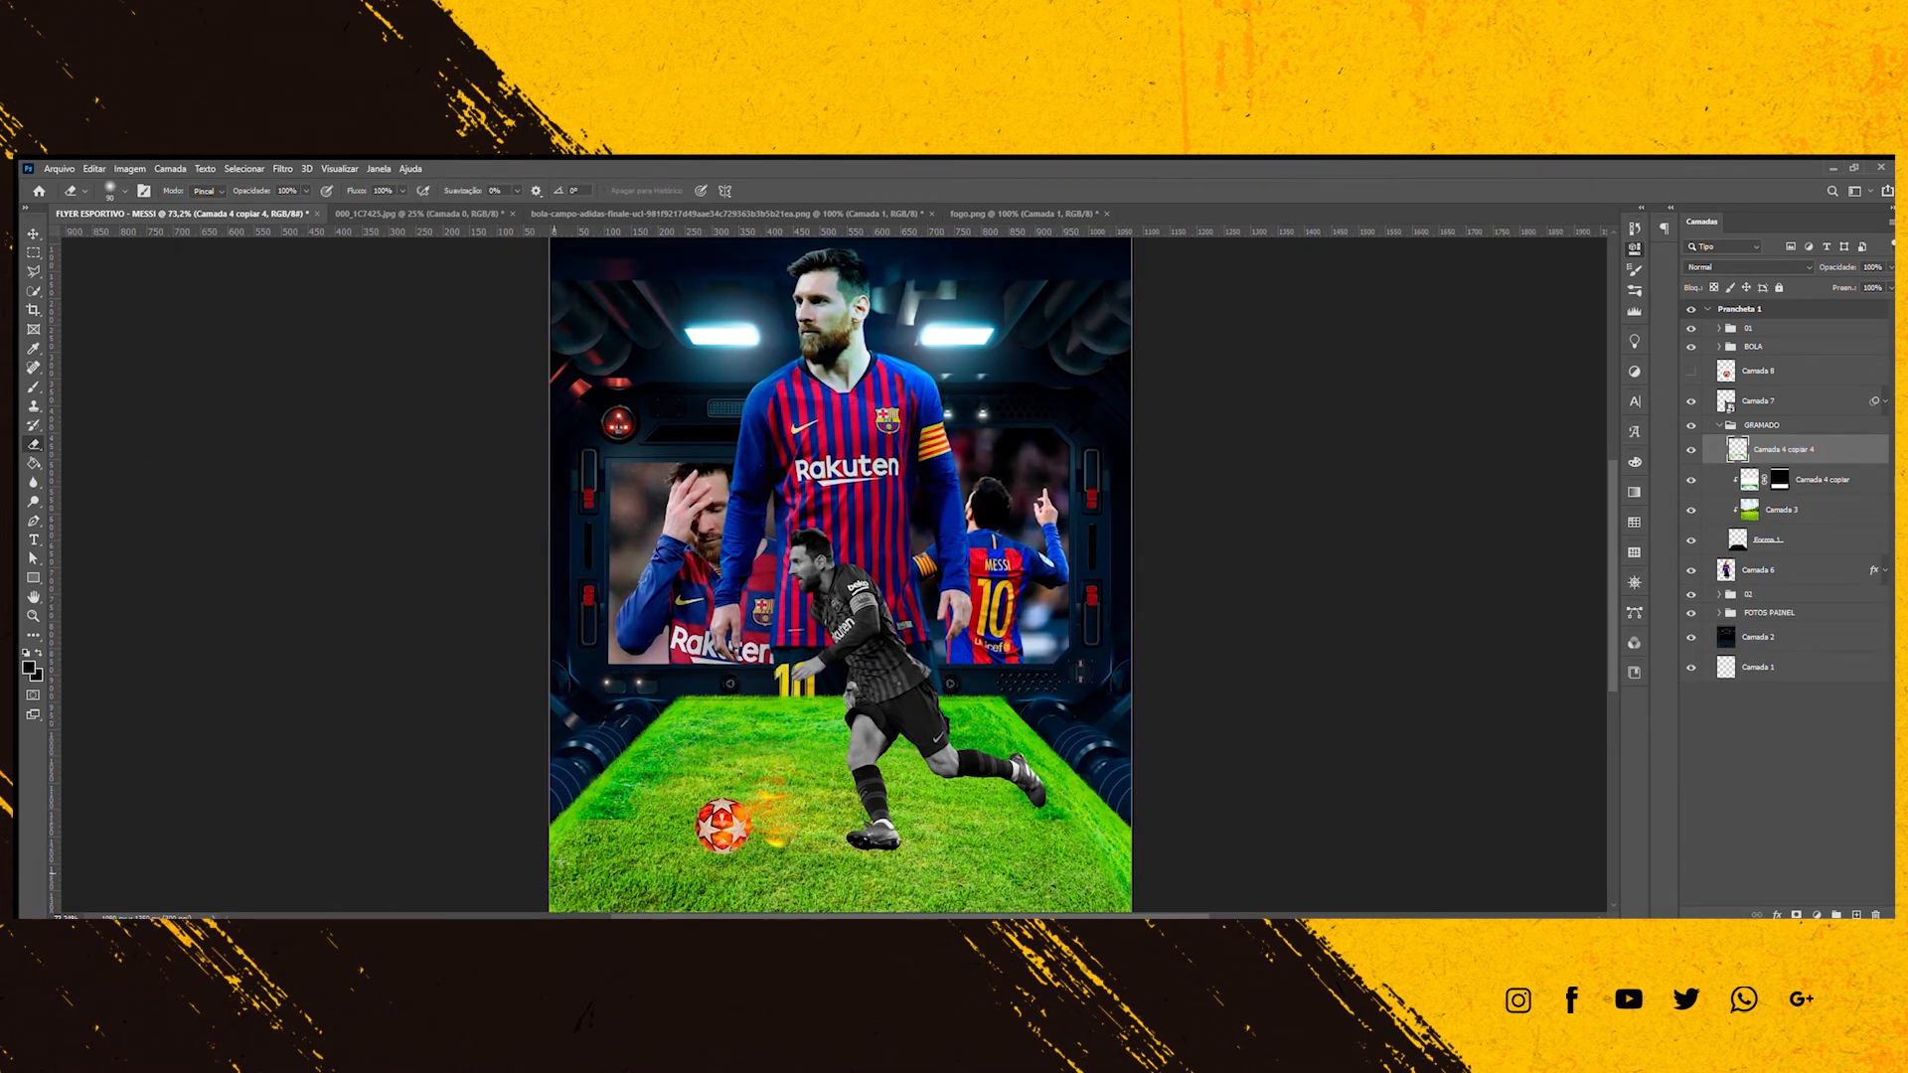
pyautogui.moveTo(1007, 769)
pyautogui.mouseDown()
pyautogui.moveTo(1078, 817)
pyautogui.moveTo(962, 701)
pyautogui.mouseUp()
pyautogui.click(1798, 487)
pyautogui.moveTo(740, 741)
pyautogui.mouseDown()
pyautogui.moveTo(1031, 773)
pyautogui.moveTo(954, 723)
pyautogui.moveTo(643, 795)
pyautogui.mouseUp()
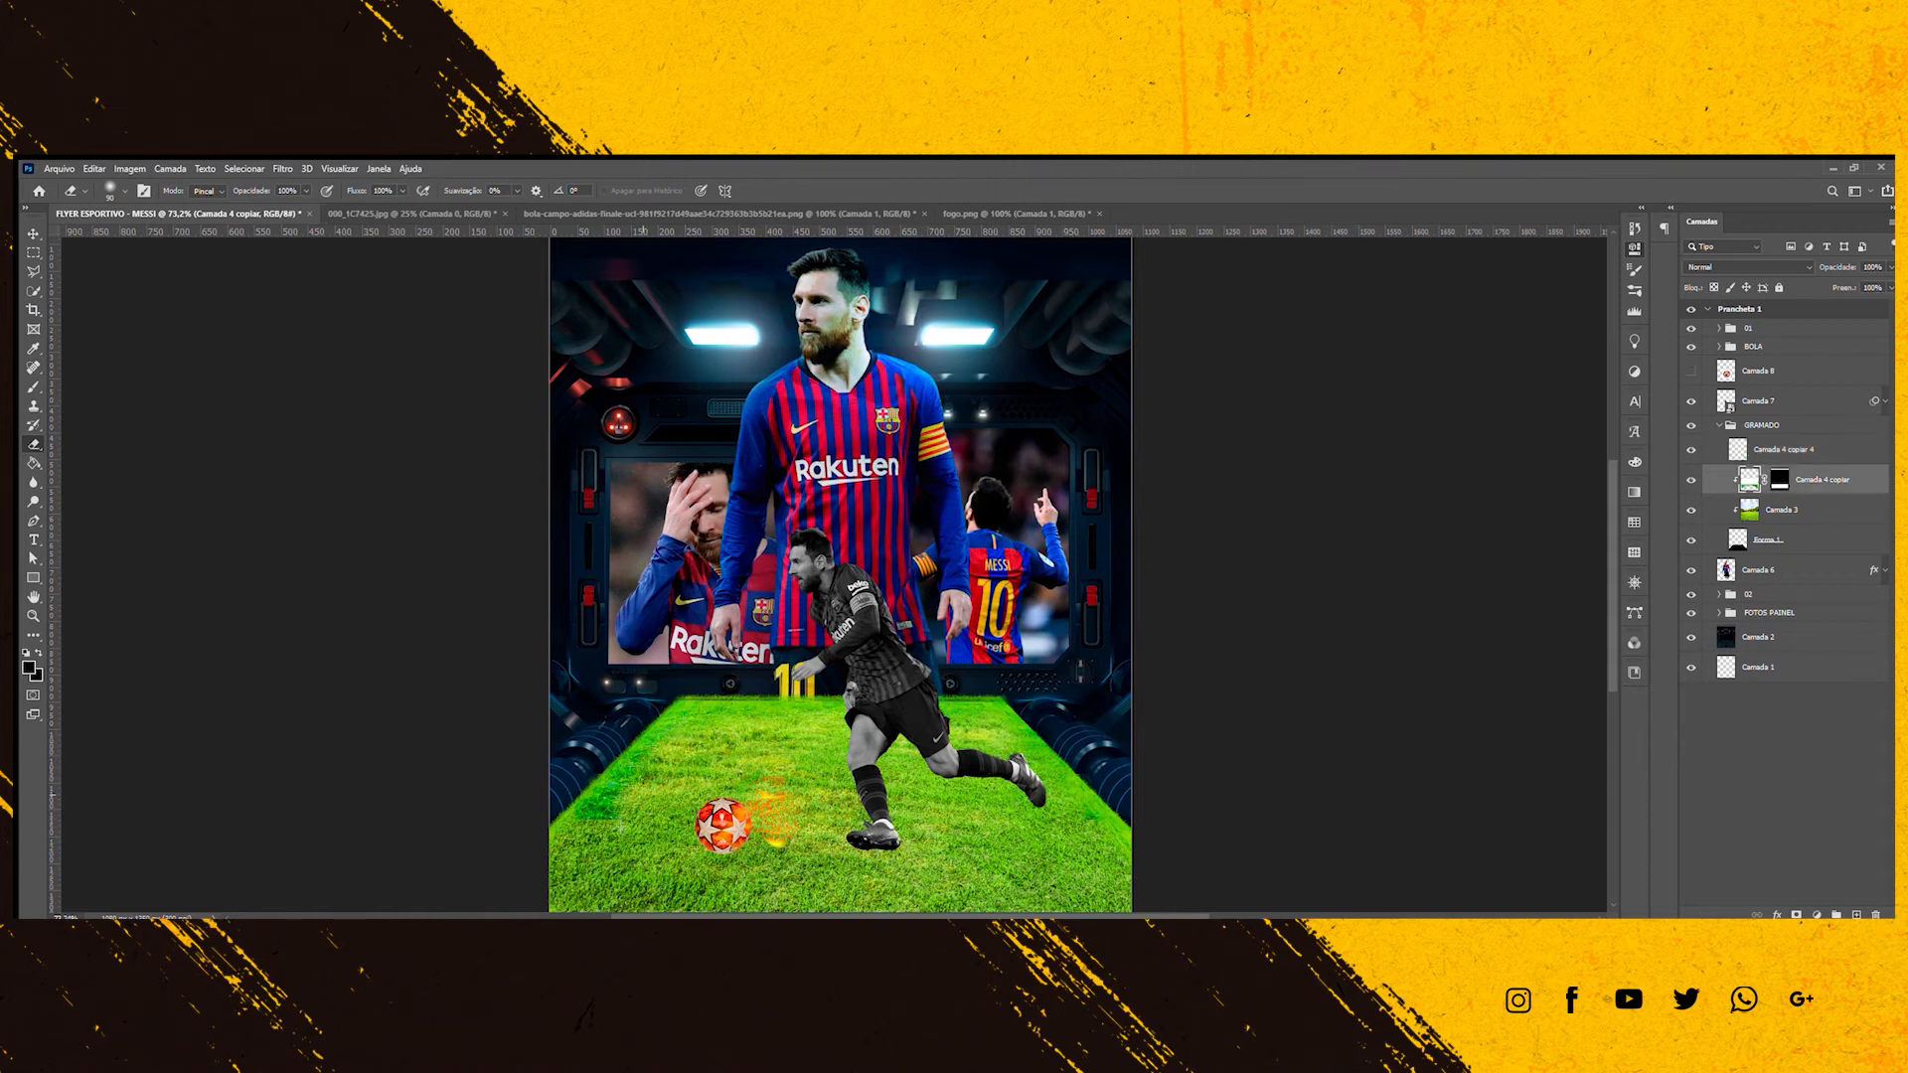
# Scale down the running Messi slightly and reposition him on the grass.
pyautogui.scroll(1, 780, 785)
pyautogui.click(33, 233)
pyautogui.scroll(-3, 796, 833)
pyautogui.scroll(1, 796, 833)
pyautogui.click(861, 584)
pyautogui.hotkey('ctrl', 't')
pyautogui.moveTo(1016, 778); pyautogui.dragTo(982, 734)
pyautogui.moveTo(887, 618); pyautogui.dragTo(902, 624)
pyautogui.press('Return')
# Shrink the BOLA group slightly and reposition it on the grass in front of the running Messi.
pyautogui.click(1759, 370)
pyautogui.click(1755, 347)
pyautogui.hotkey('ctrl', 't')
pyautogui.moveTo(745, 757); pyautogui.dragTo(799, 741)
pyautogui.press('Return')
# Close the used source images and bring the black striped panel from 2303 copiar.png onto the flyer's lower part.
pyautogui.click(882, 214)
pyautogui.click(639, 214)
pyautogui.click(464, 214)
pyautogui.click(930, 441)
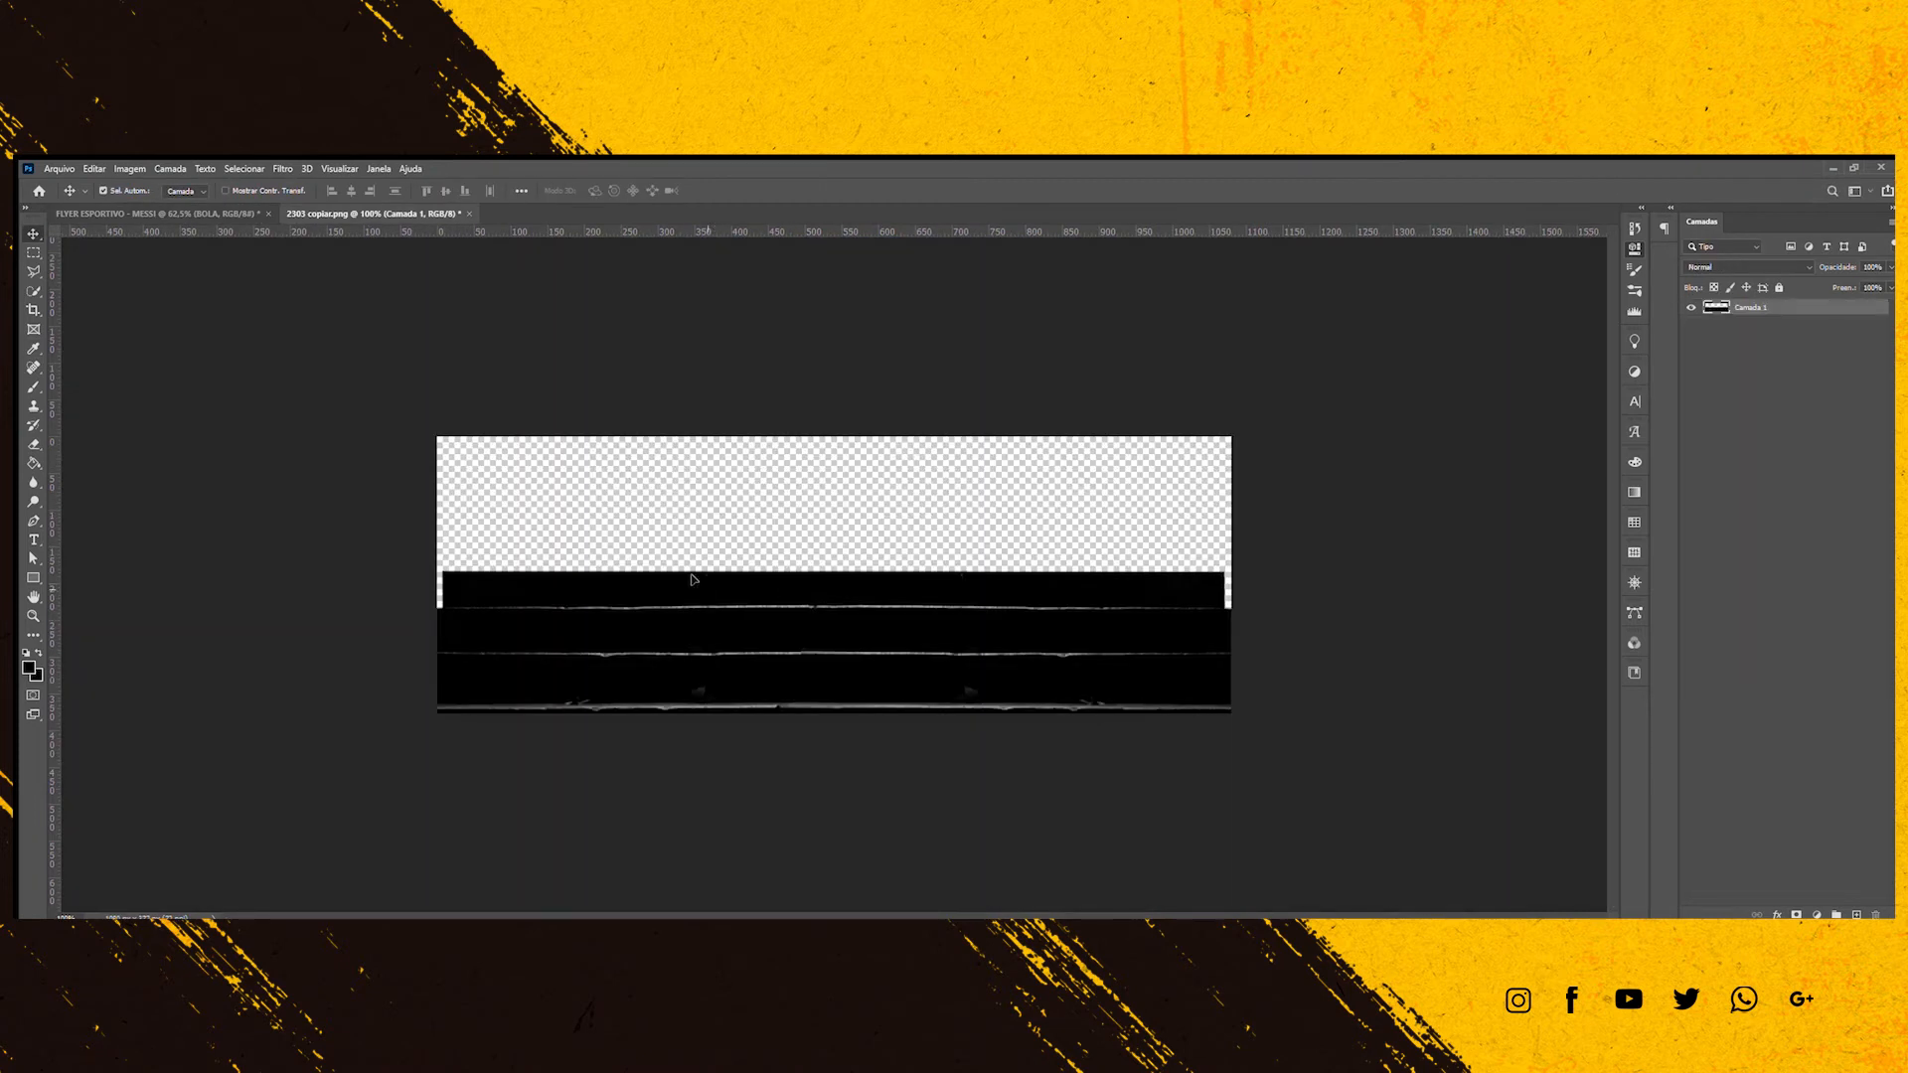
pyautogui.moveTo(692, 576); pyautogui.dragTo(858, 635)
pyautogui.moveTo(857, 637); pyautogui.dragTo(839, 821)
# Resize the black panel to span the flyer's full width and align it with the bottom edge.
pyautogui.hotkey('ctrl', 't')
pyautogui.moveTo(1090, 692); pyautogui.dragTo(1097, 688)
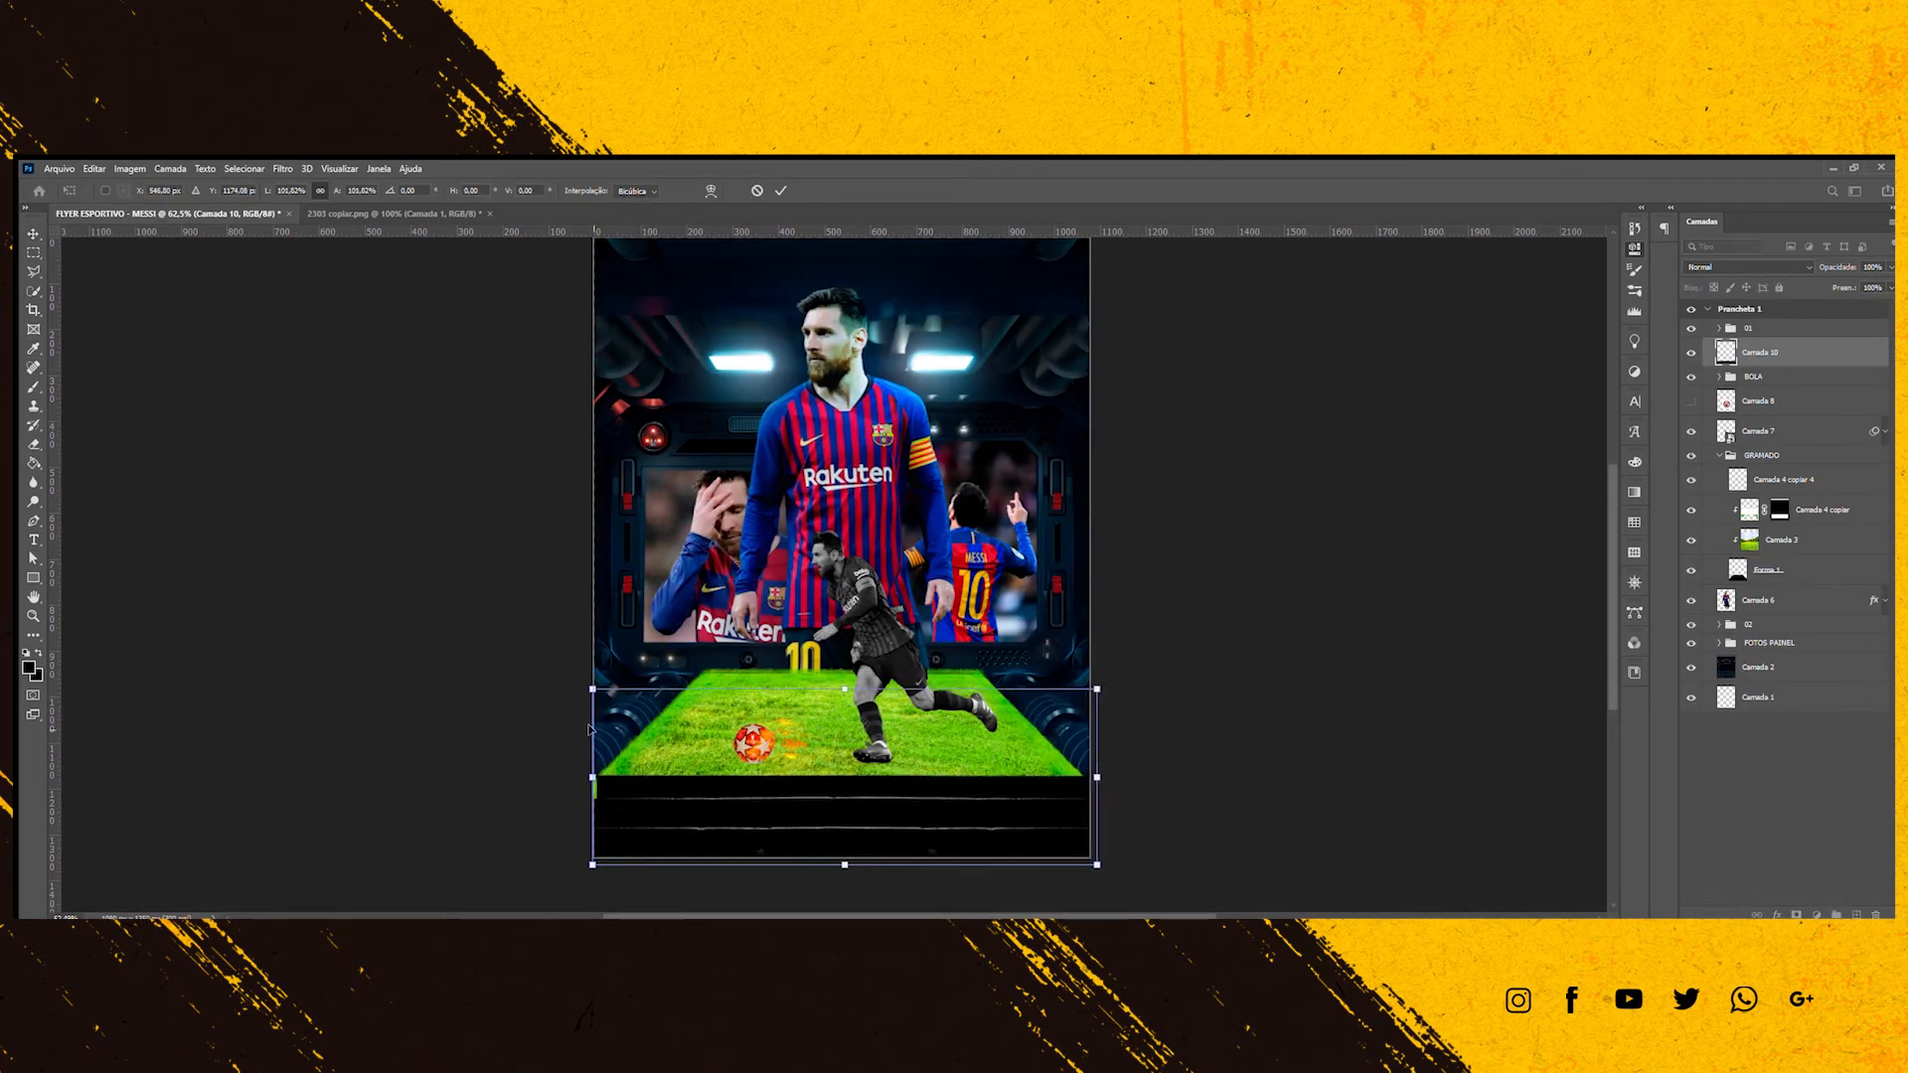
pyautogui.scroll(7, 889, 850)
pyautogui.moveTo(949, 817); pyautogui.dragTo(921, 751)
pyautogui.moveTo(1267, 812); pyautogui.dragTo(1247, 805)
pyautogui.moveTo(945, 747); pyautogui.dragTo(944, 753)
pyautogui.moveTo(1249, 645); pyautogui.dragTo(1253, 645)
pyautogui.press('Return')
# Erase the leftover grass slivers beside both ends of the black panel on the GRAMADO layers.
pyautogui.click(1250, 670)
pyautogui.press('e')
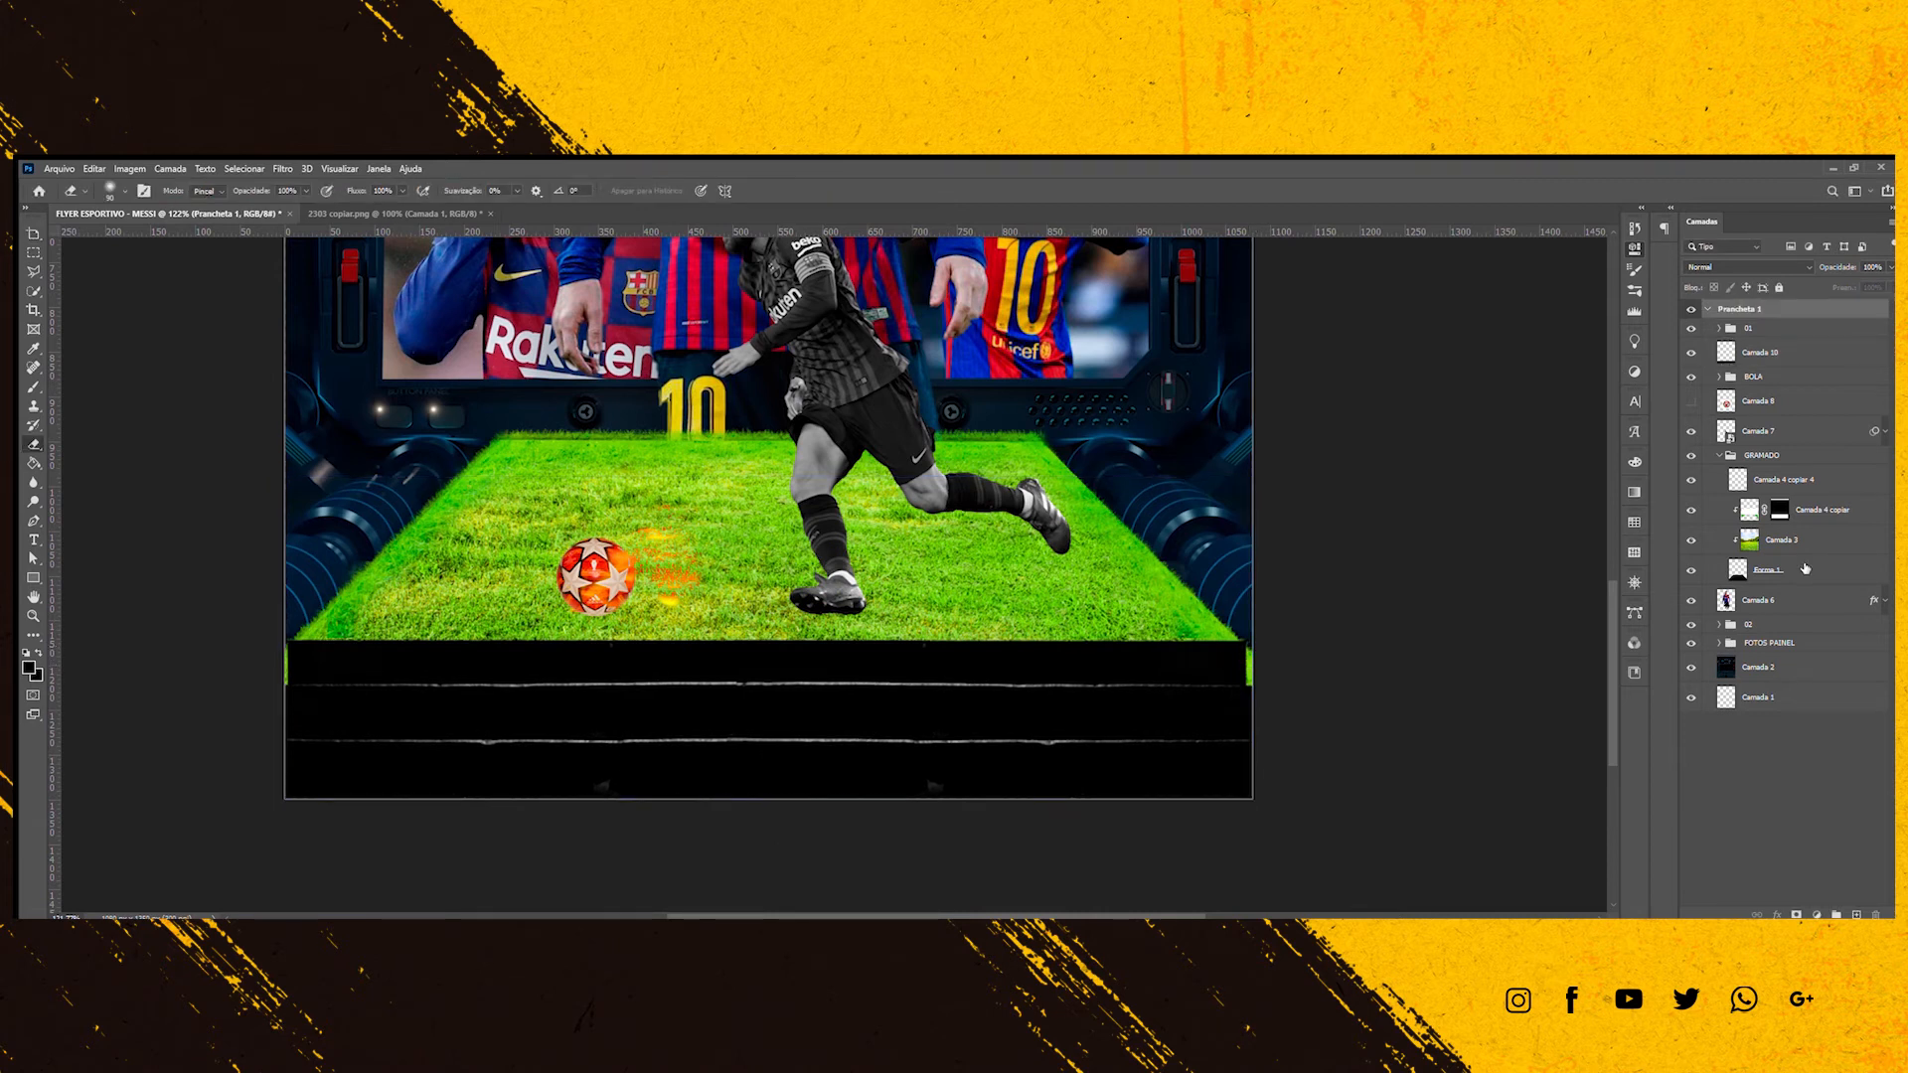
pyautogui.click(1805, 568)
pyautogui.click(1838, 510)
pyautogui.click(1833, 481)
pyautogui.moveTo(1259, 677); pyautogui.dragTo(1259, 672)
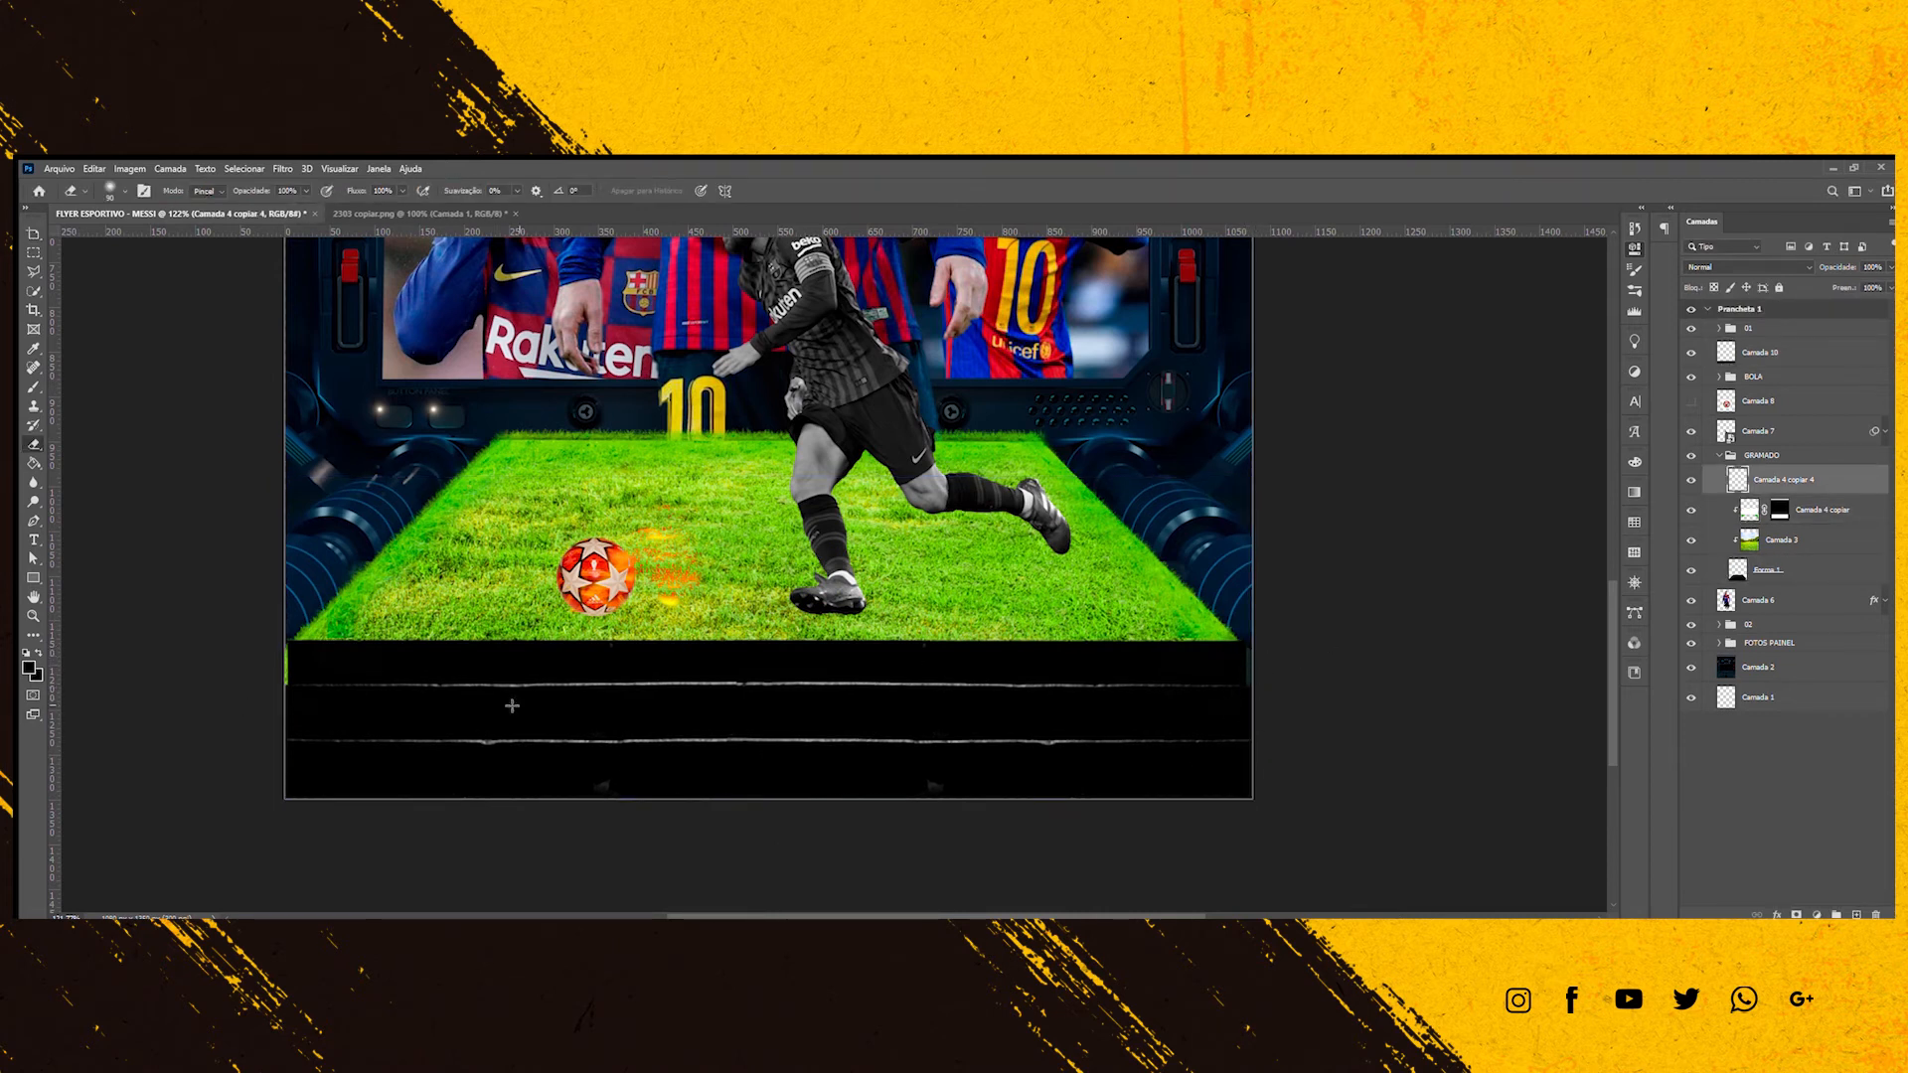
pyautogui.hotkey('alt', '[')
pyautogui.hotkey('alt', '[')
pyautogui.hotkey('alt', '[')
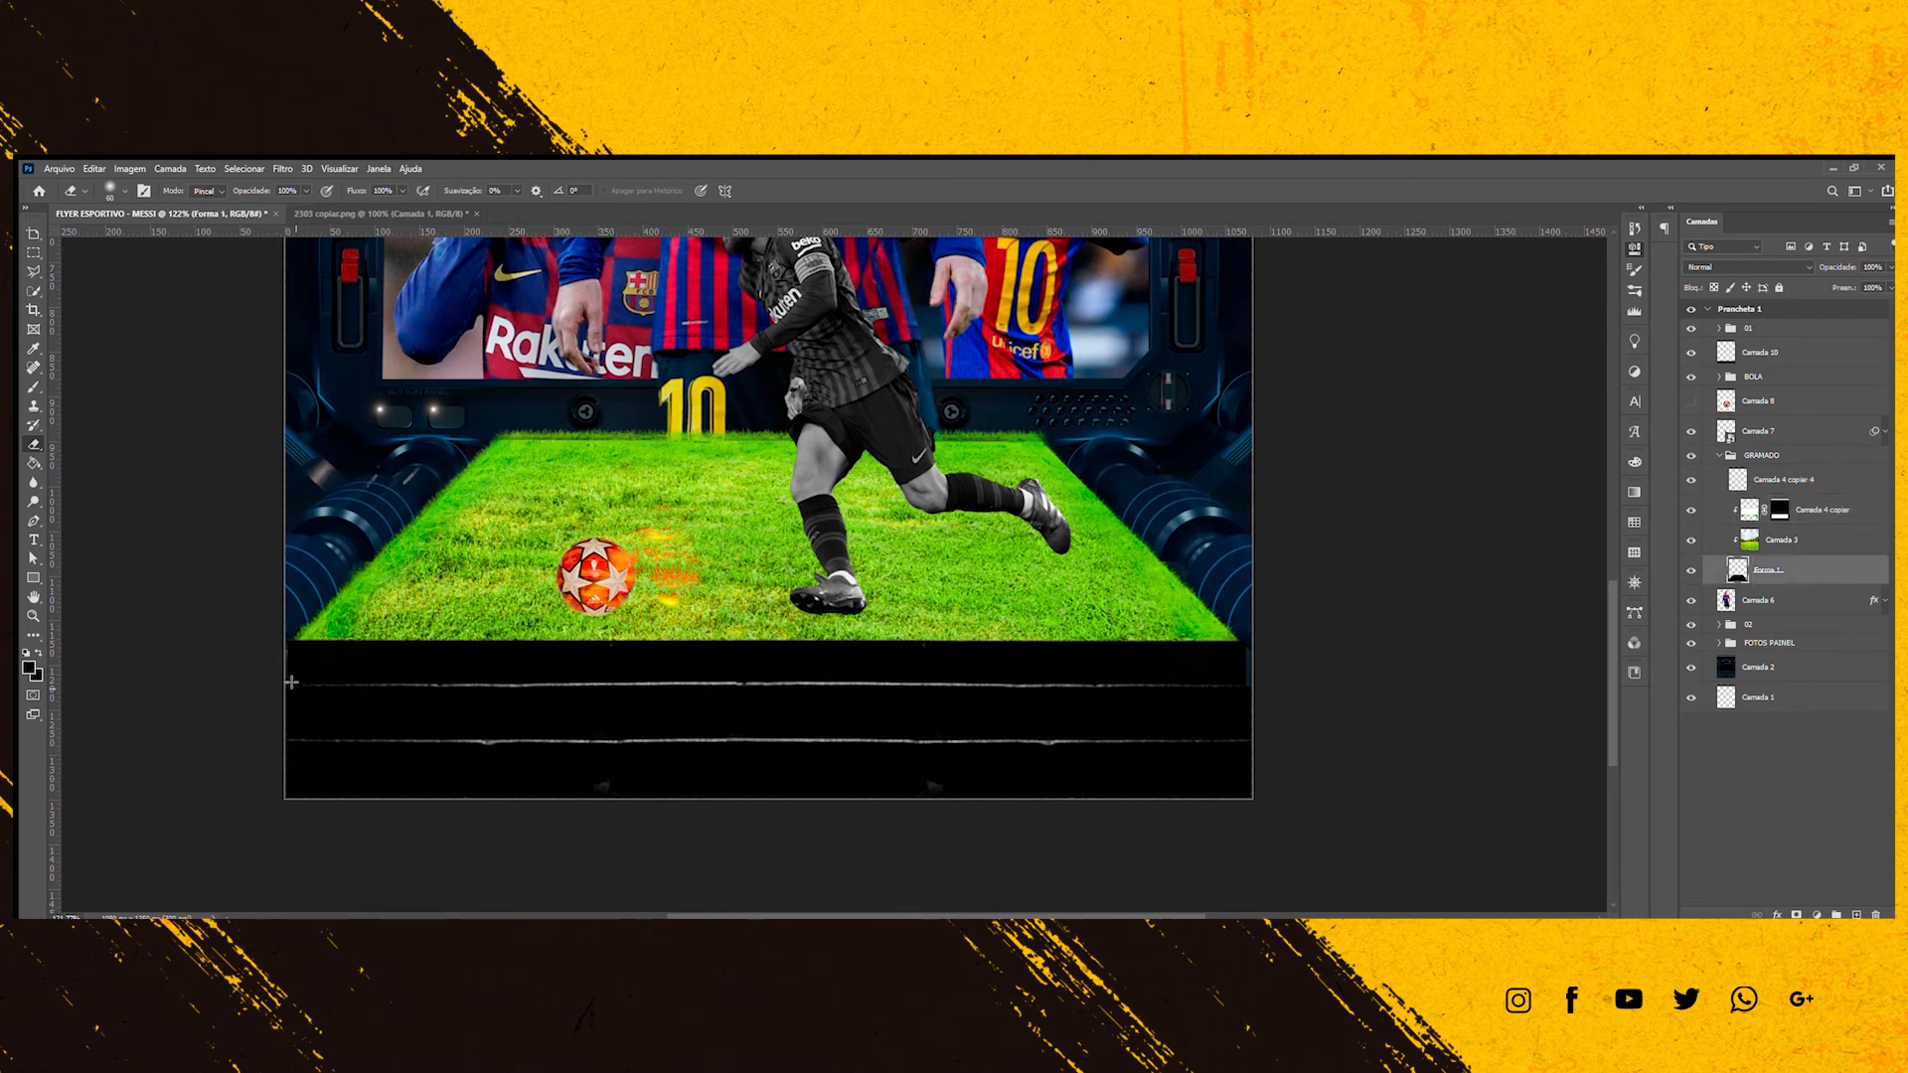
# Shift the BOLA group slightly higher and farther from the running player on the grass.
pyautogui.scroll(-4, 696, 686)
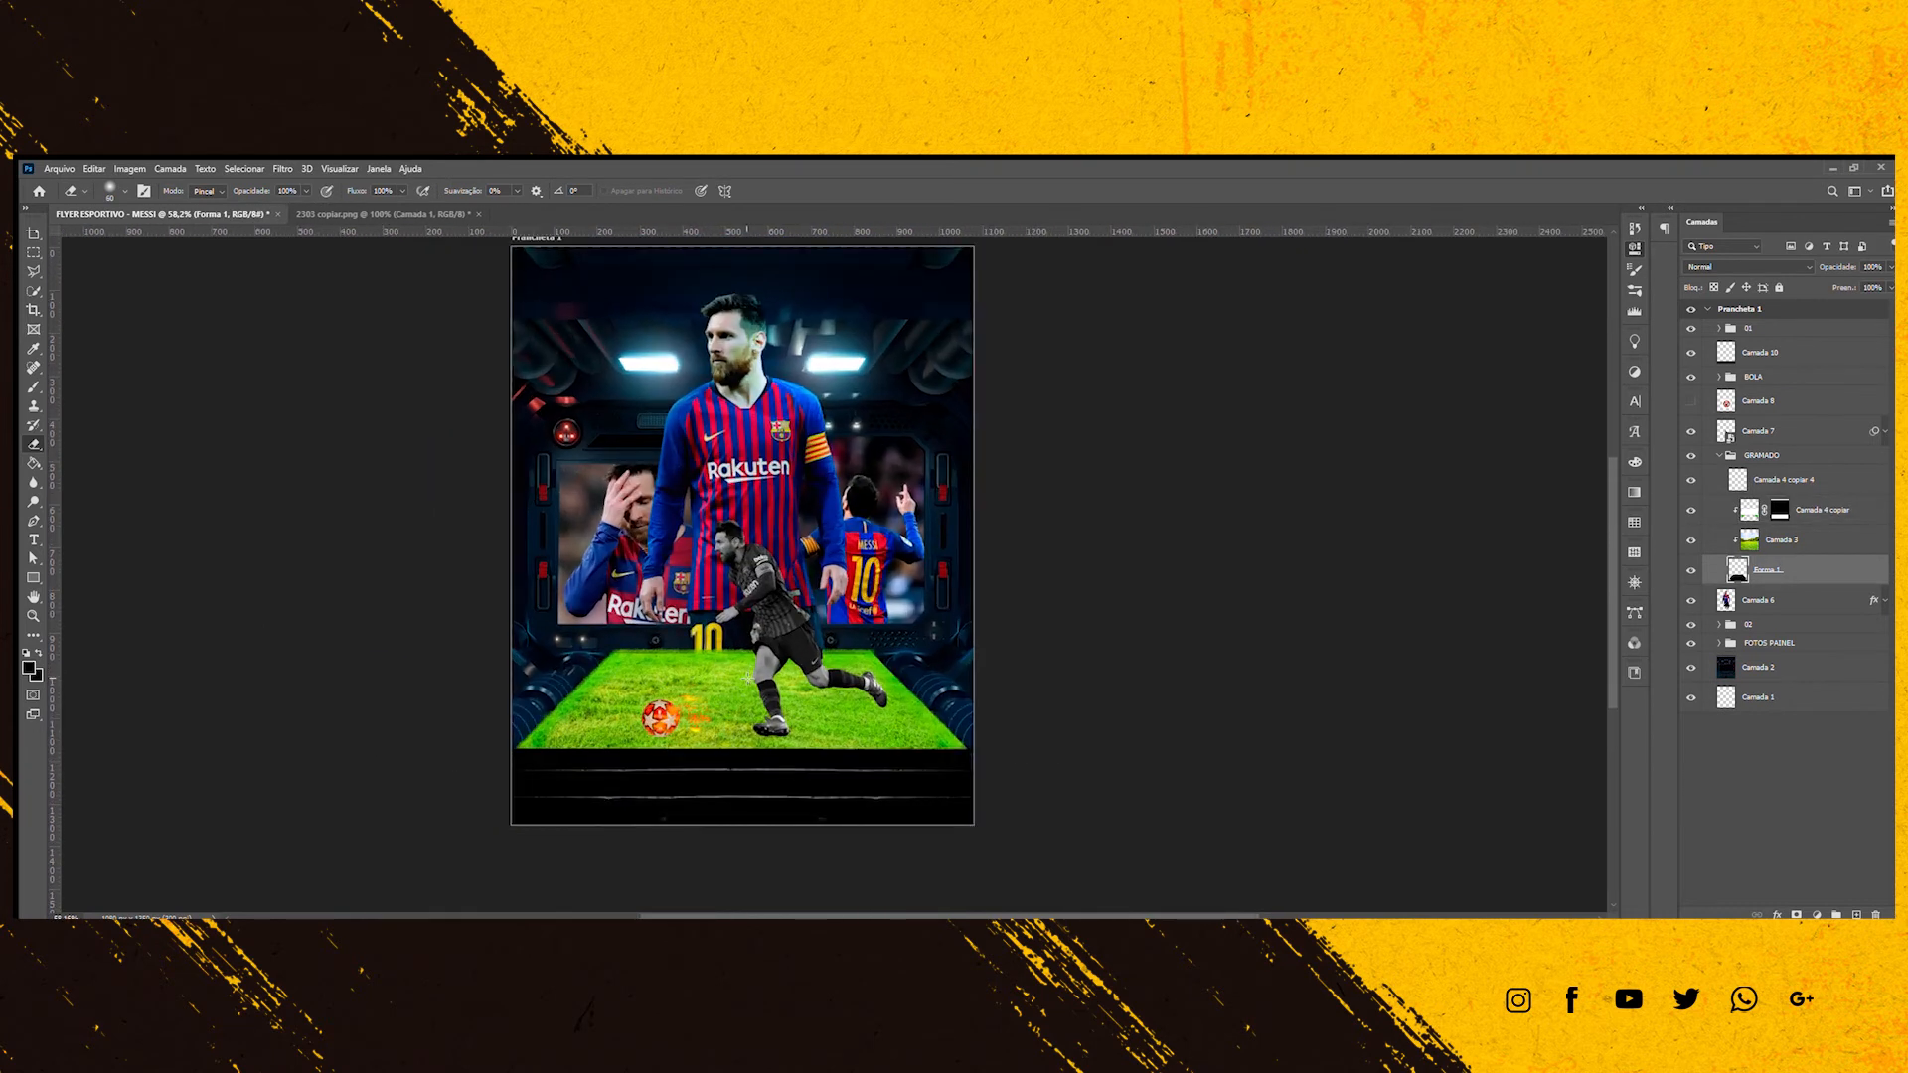
pyautogui.scroll(1, 686, 596)
pyautogui.click(1773, 378)
pyautogui.hotkey('ctrl', 't')
pyautogui.press('Return')
pyautogui.scroll(5, 641, 807)
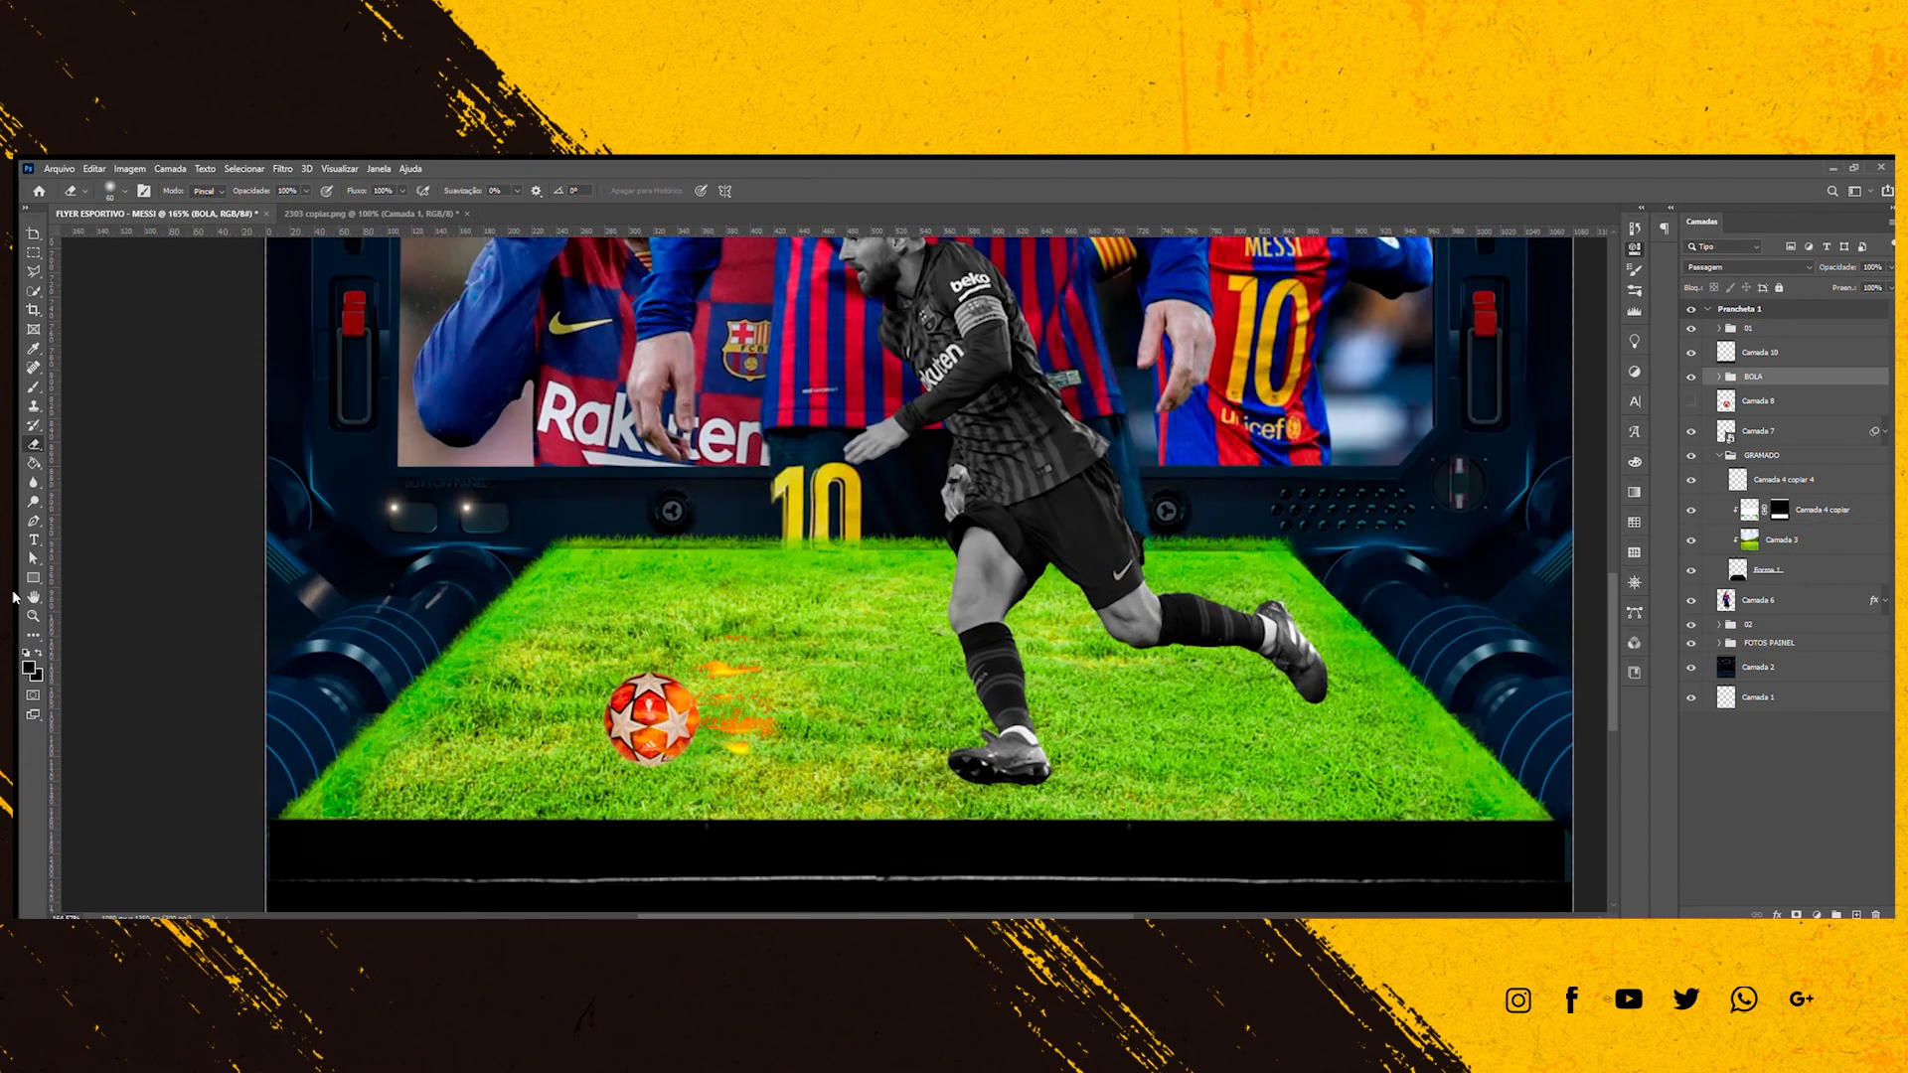
# Paint a soft black spot on a new layer, flatten it into a shadow beneath the ball, and set its opacity to 70%.
pyautogui.hotkey('ctrl', 'shift', 'alt', 'n')
pyautogui.press('b')
pyautogui.click(650, 780)
pyautogui.hotkey('ctrl', 't')
pyautogui.moveTo(698, 780); pyautogui.dragTo(814, 780)
pyautogui.moveTo(708, 827); pyautogui.dragTo(708, 788)
pyautogui.moveTo(708, 754); pyautogui.dragTo(650, 781)
pyautogui.moveTo(757, 816); pyautogui.dragTo(733, 808)
pyautogui.press('Return')
pyautogui.press('v')
pyautogui.press('7')
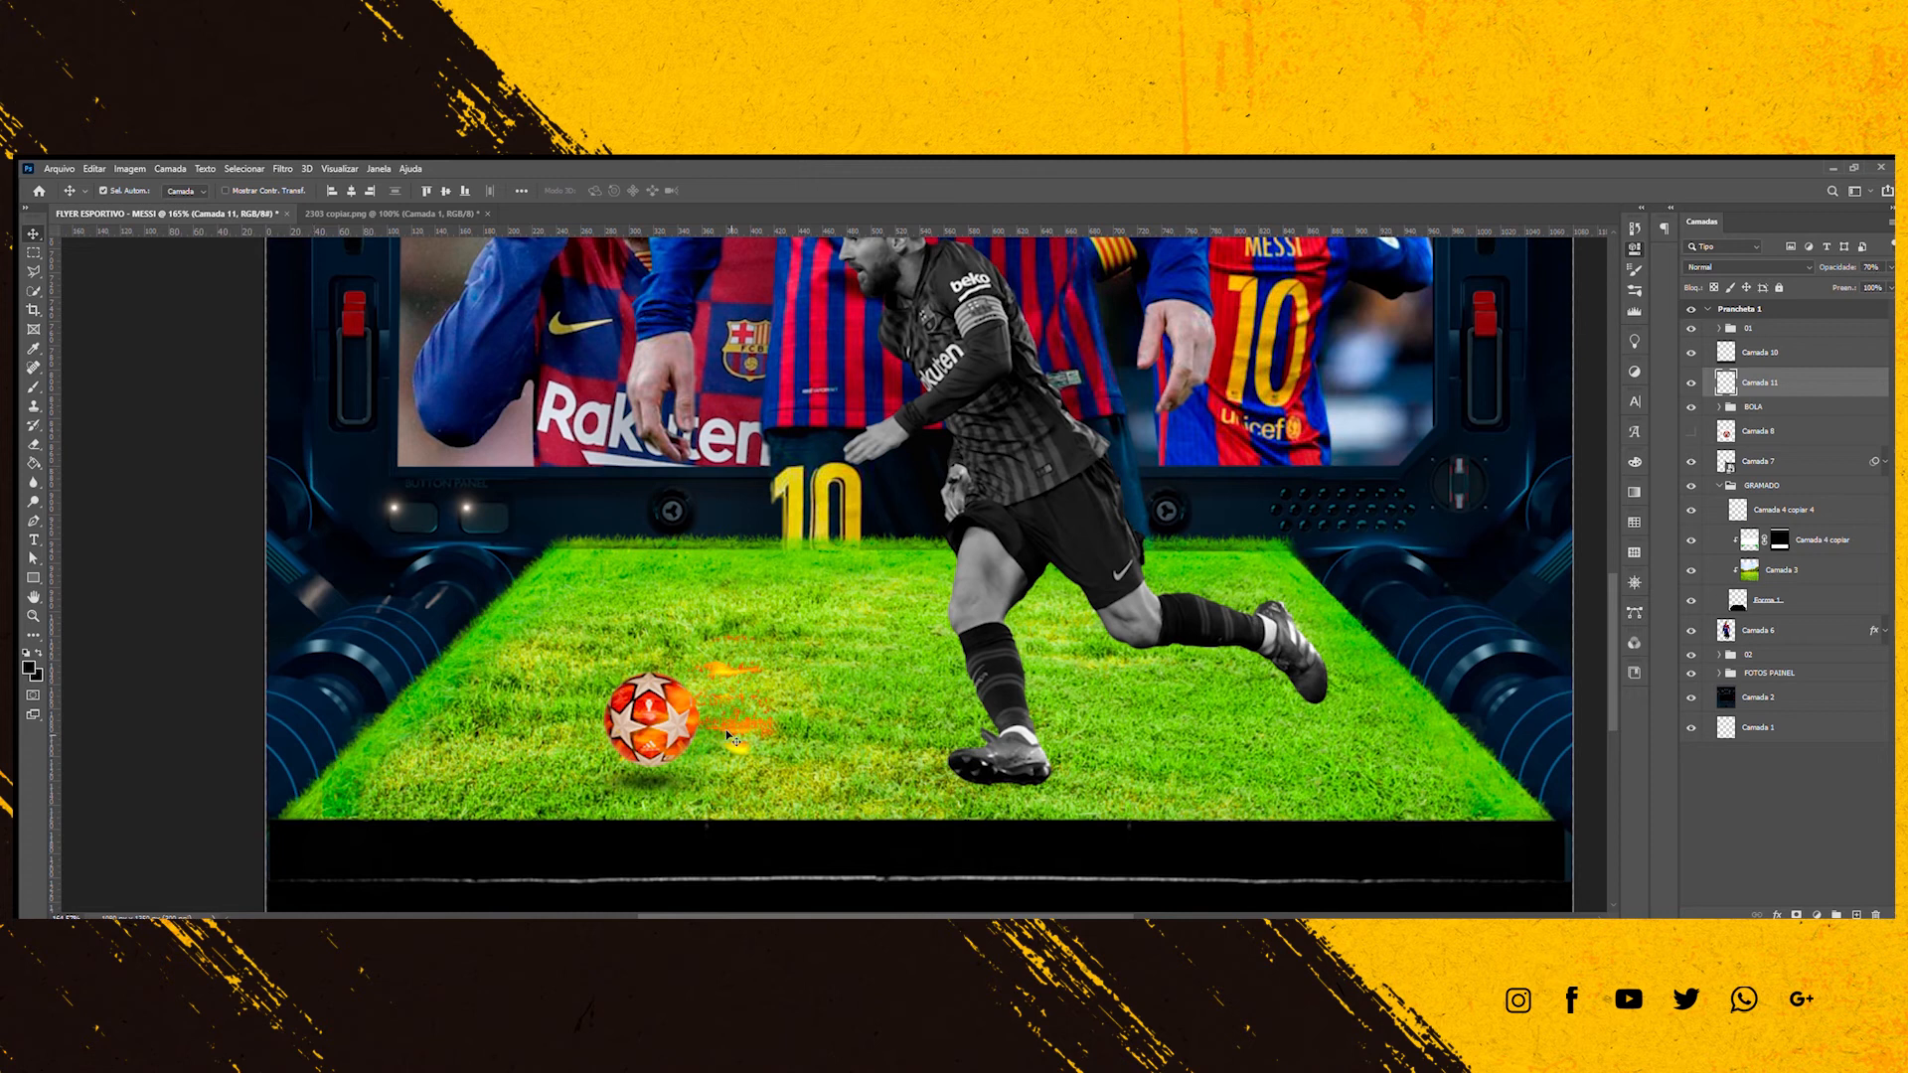
# Duplicate the ball's shadow, move the original into the BOLA group, and place the copy under the running player's front foot.
pyautogui.hotkey('ctrl', 'j')
pyautogui.moveTo(1759, 413); pyautogui.dragTo(1757, 439)
pyautogui.hotkey('ctrl', 't')
pyautogui.moveTo(650, 783); pyautogui.dragTo(1071, 802)
pyautogui.press('Return')
# Duplicate the front-foot shadow and place the copy on the grass beneath the player's raised rear foot.
pyautogui.hotkey('ctrl', 'j')
pyautogui.moveTo(959, 803); pyautogui.dragTo(1257, 725)
pyautogui.hotkey('ctrl', 't')
pyautogui.press('Return')
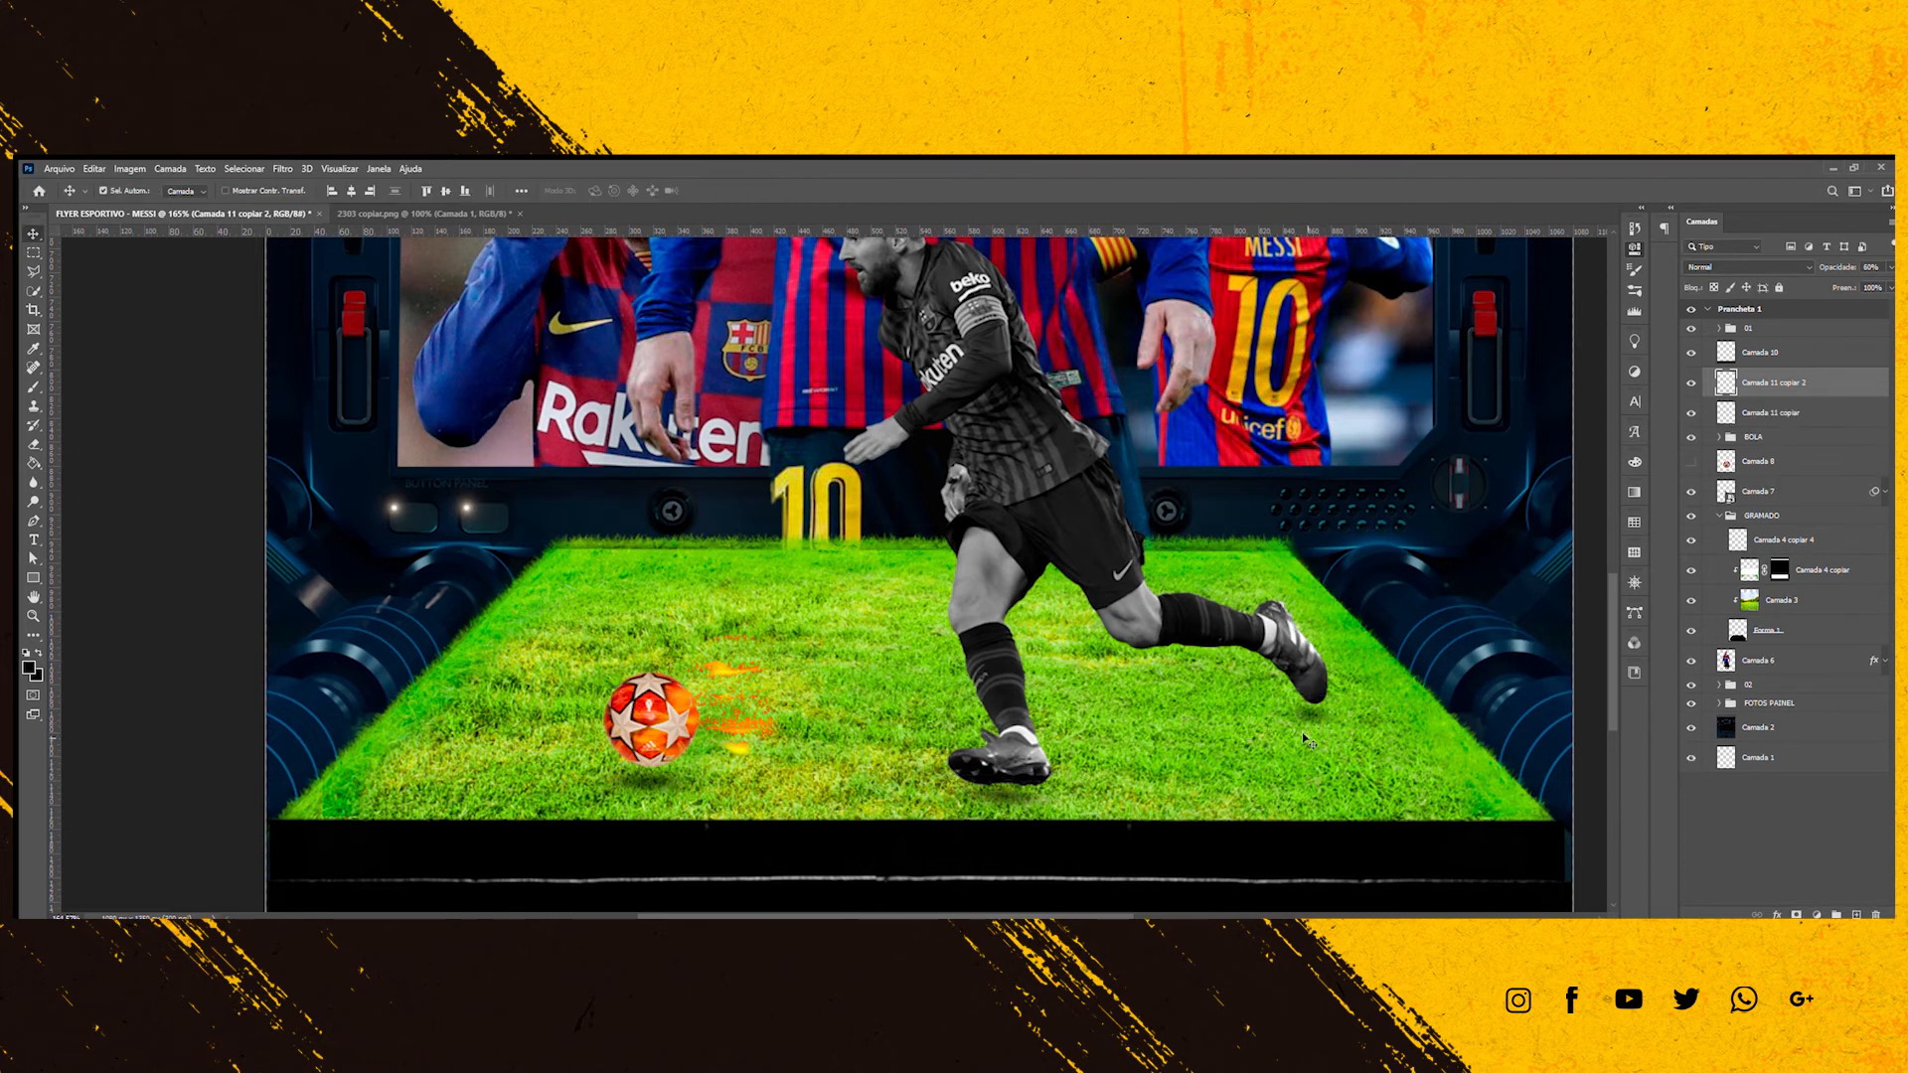
# Group the running player's layer with its two foot shadows and name the group JOGADOR EM P&b.
pyautogui.scroll(-3, 1308, 735)
pyautogui.keyDown('shift'); pyautogui.click(1772, 412); pyautogui.keyUp('shift')
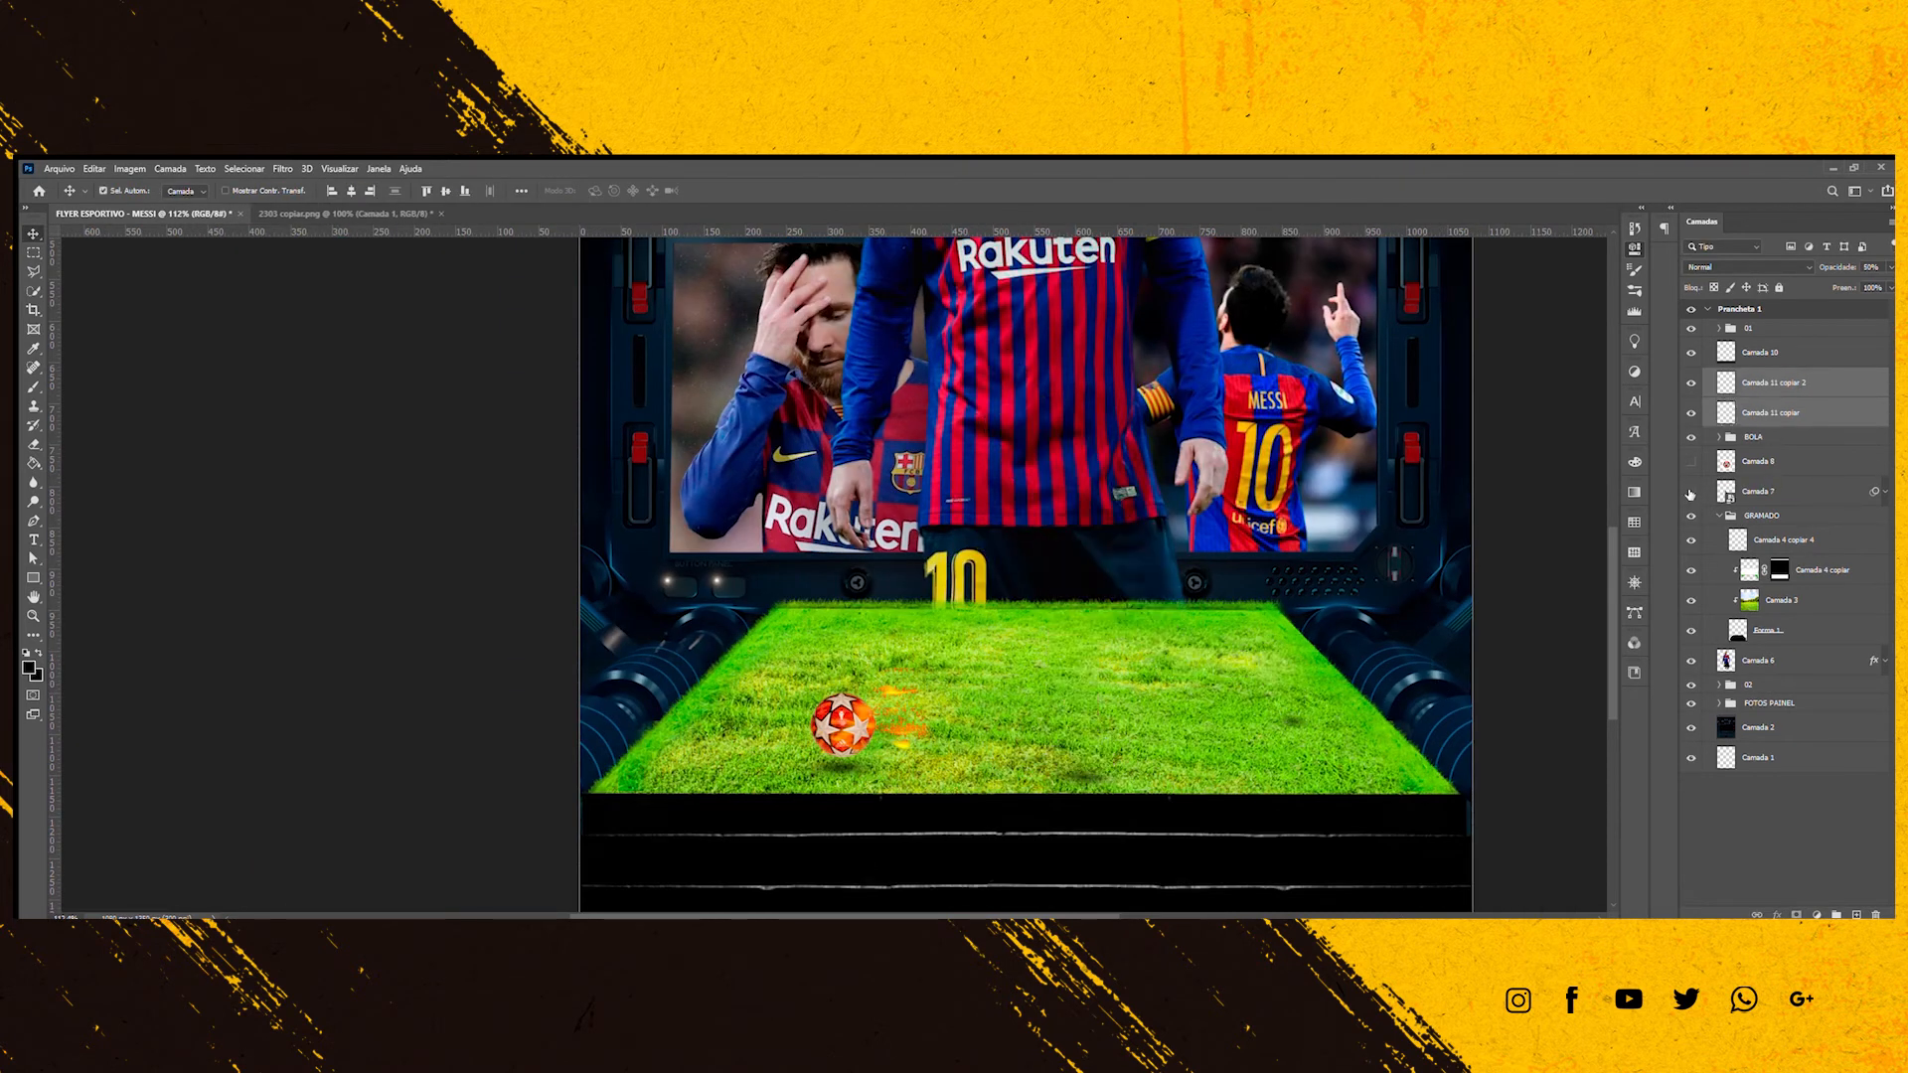
pyautogui.hotkey('ctrl', 'g')
pyautogui.click(1753, 383)
pyautogui.write('JOGADOR EM P&b')
pyautogui.press('Return')
# Delete the hidden Camada 8 layer and collapse the GRAMADO group.
pyautogui.click(1757, 422)
pyautogui.press('Delete')
pyautogui.click(1719, 413)
pyautogui.scroll(-4, 855, 745)
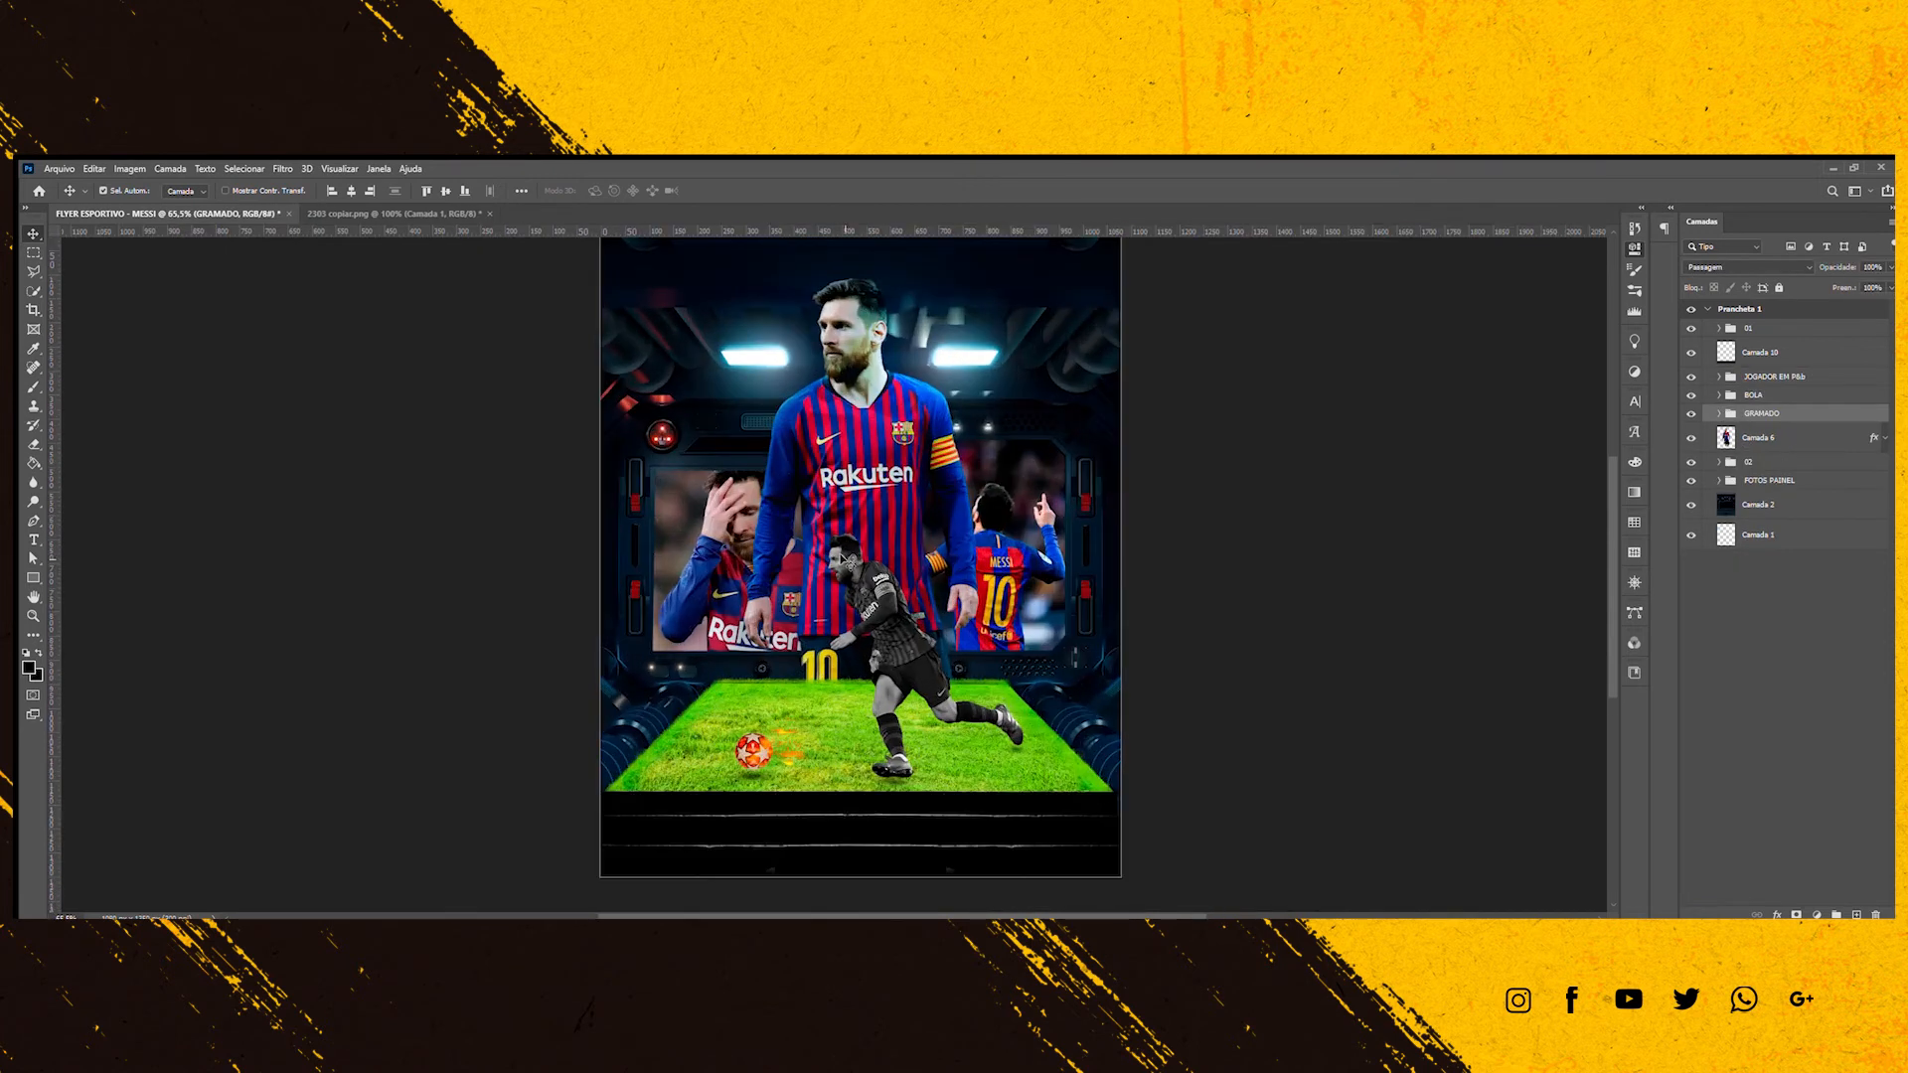
# Add the text MESSI above all groups, over the far edge of the grass, in the Play Pretend font.
pyautogui.scroll(4, 849, 745)
pyautogui.press('t')
pyautogui.click(1749, 329)
pyautogui.click(722, 680)
pyautogui.write('MESSI')
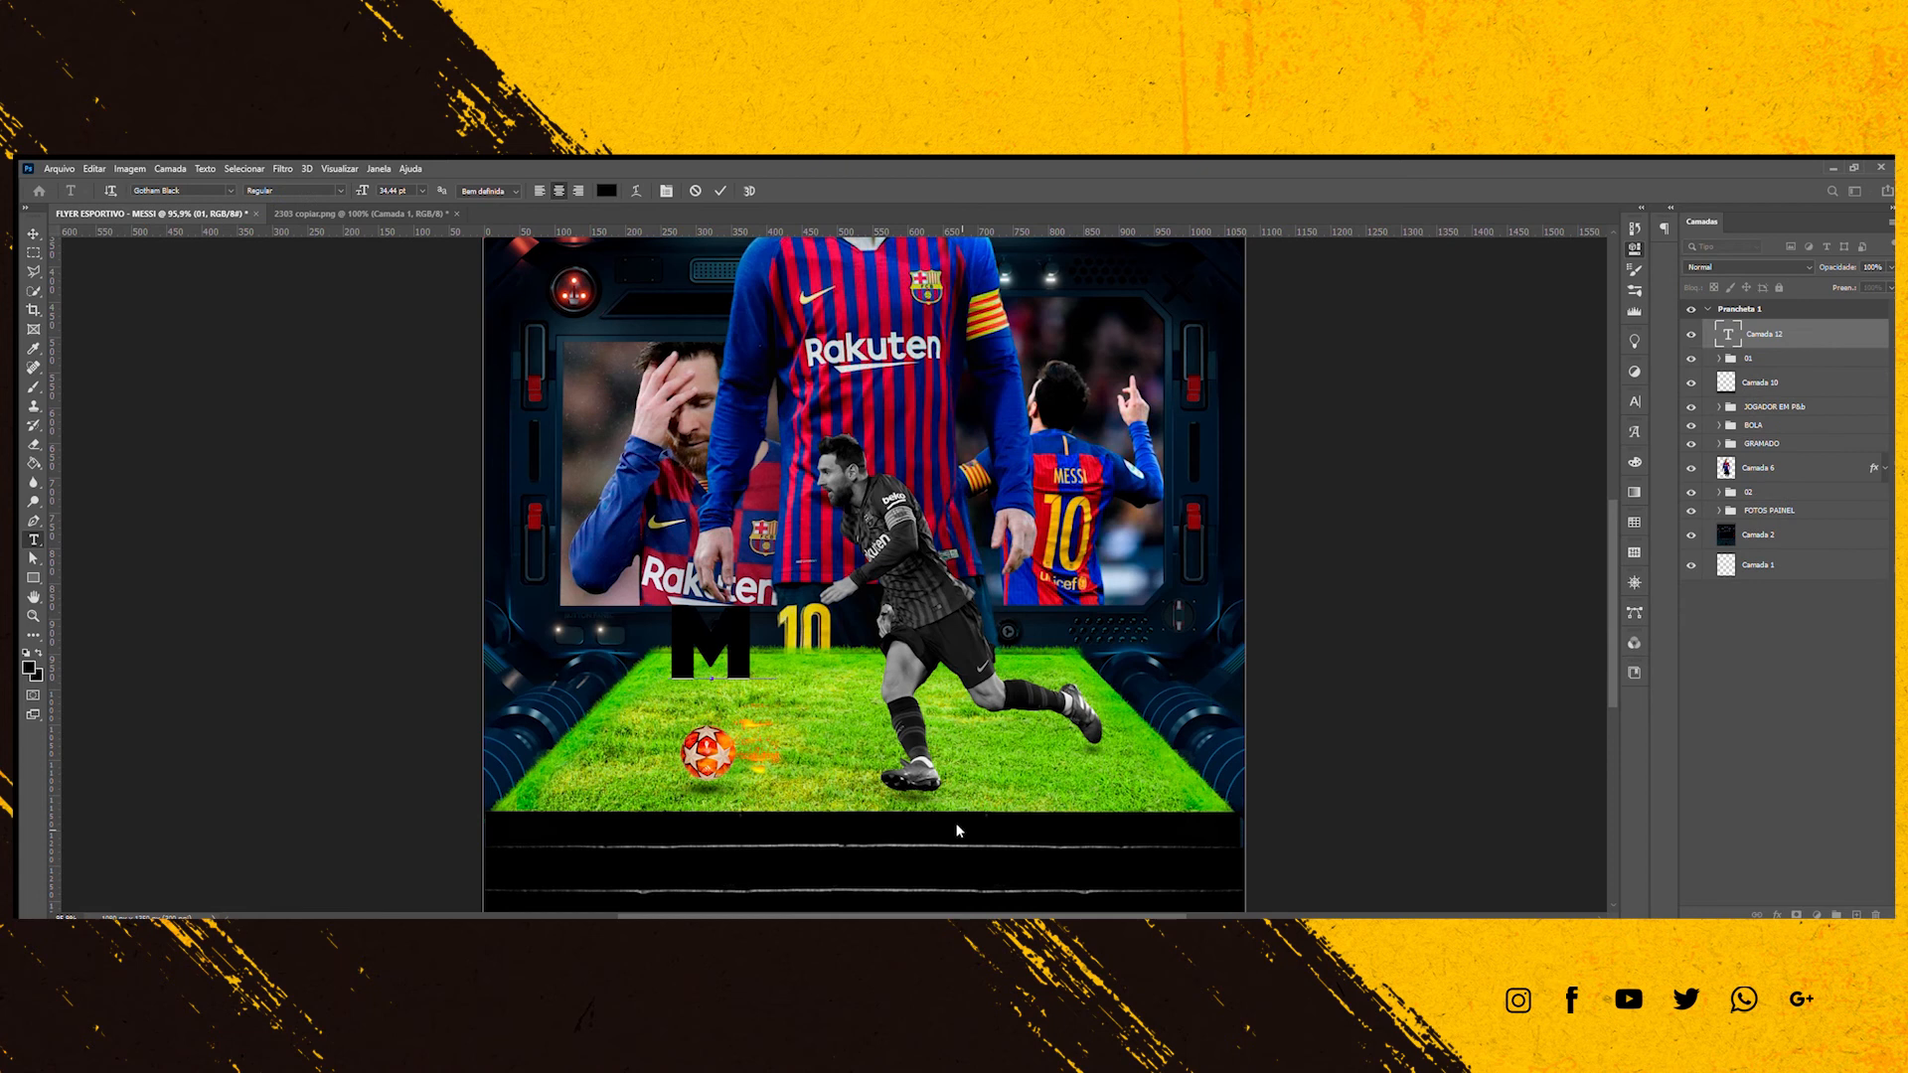
pyautogui.hotkey('ctrl', 'a')
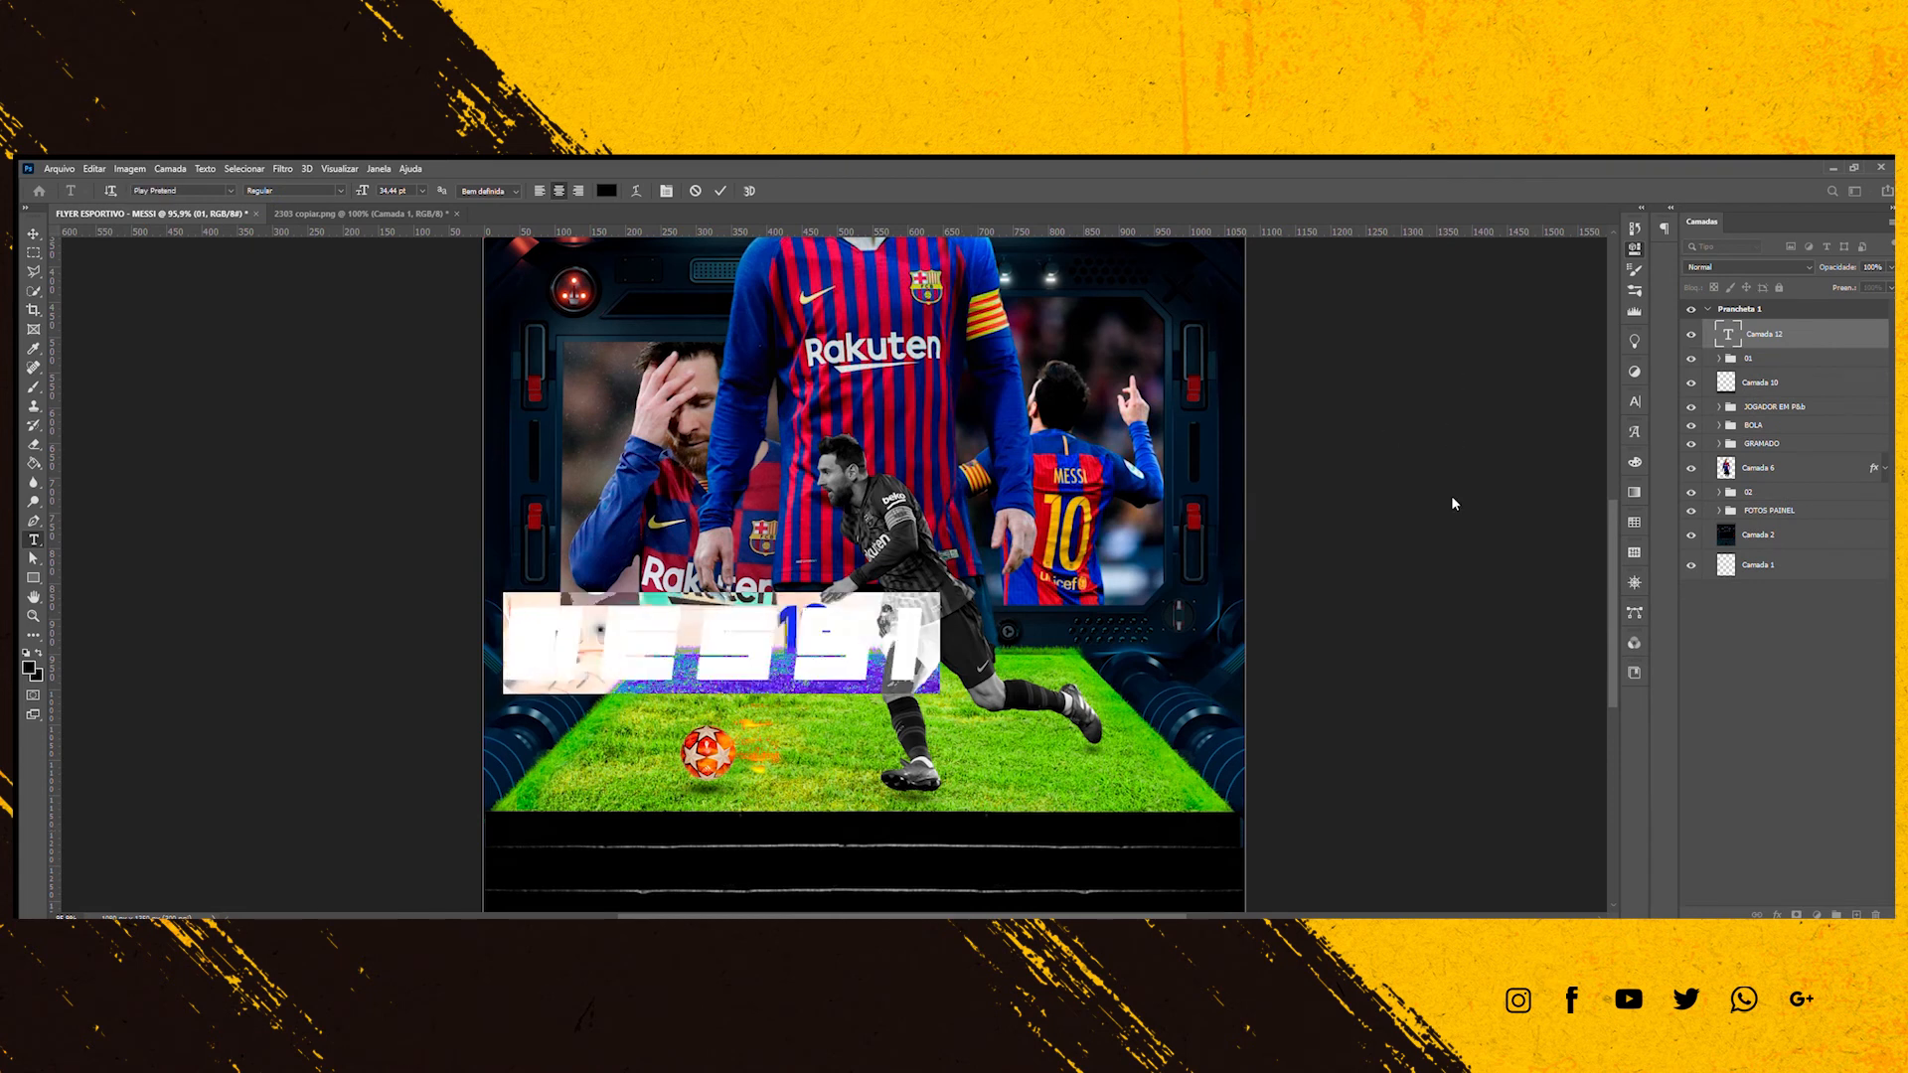
pyautogui.click(1451, 519)
pyautogui.click(32, 234)
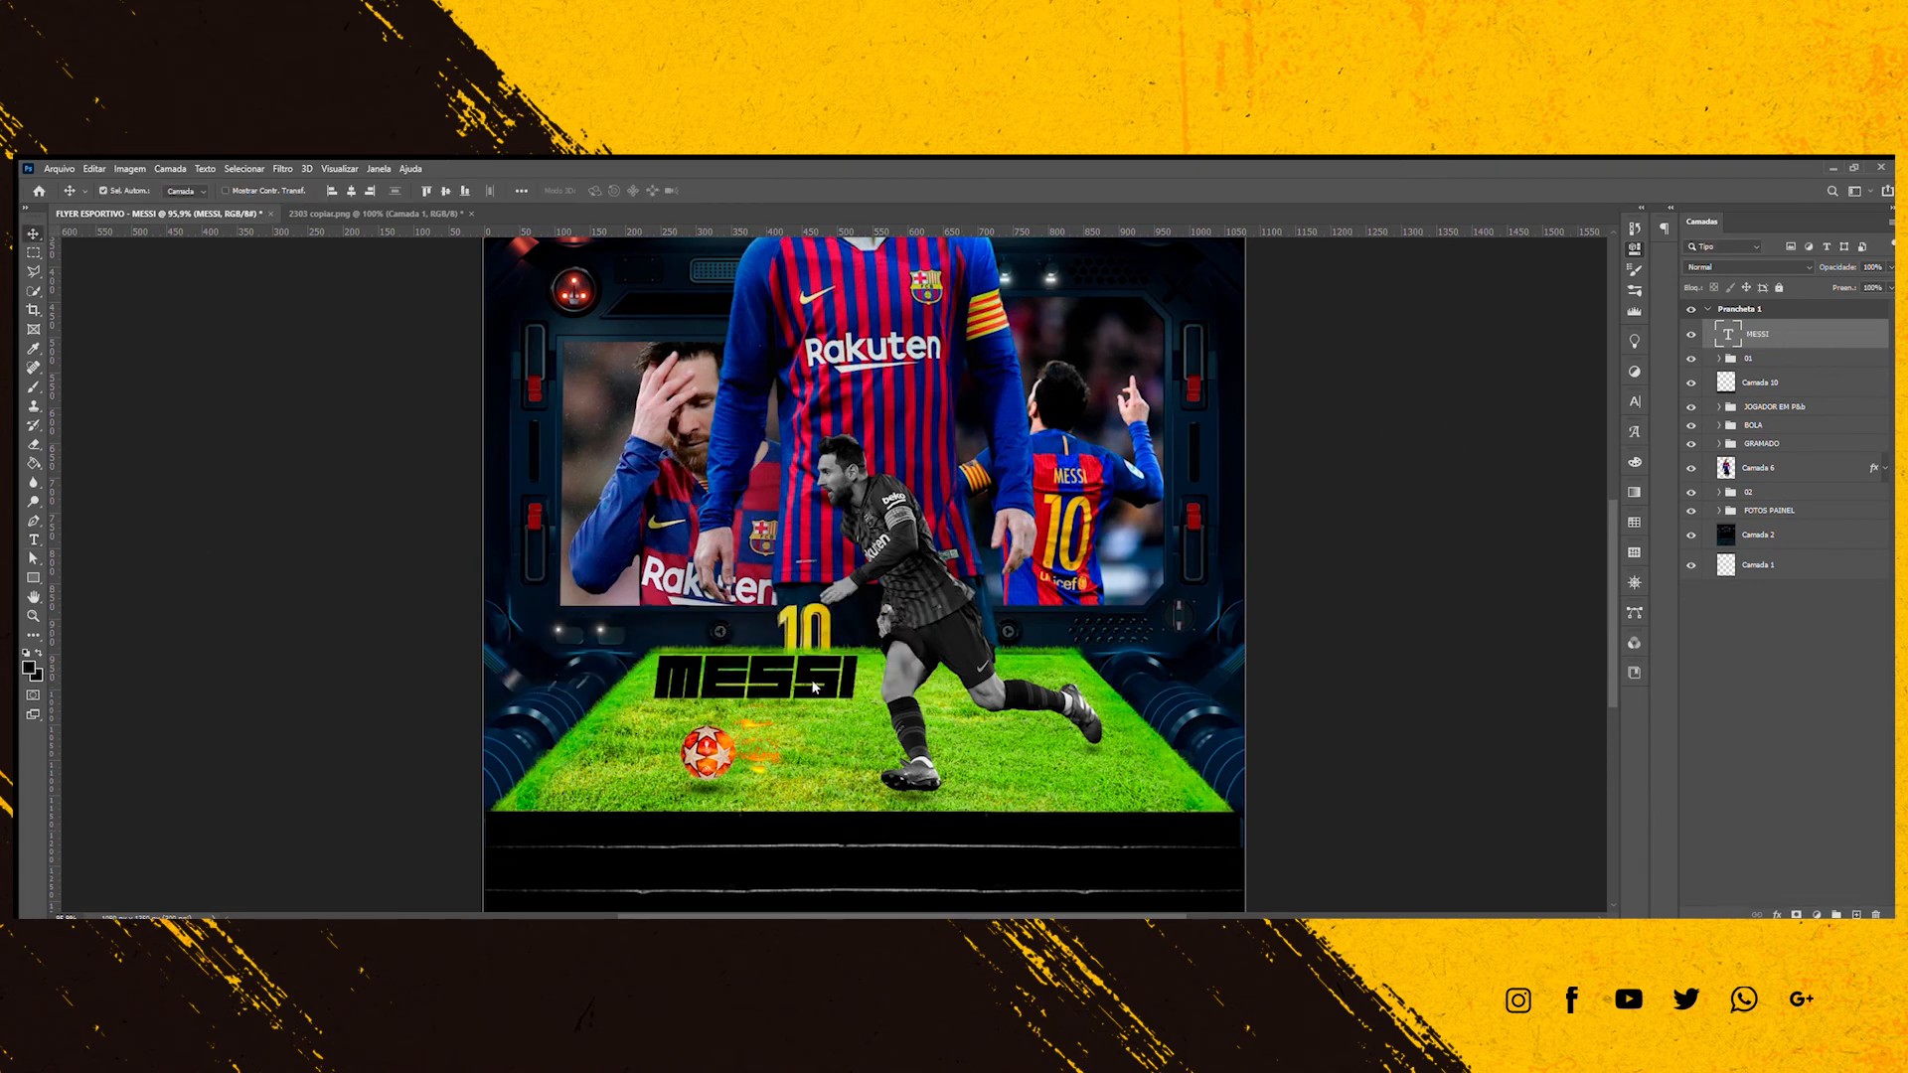
# Duplicate the MESSI text, then make the original white and slant and flatten it so it lies on the grass.
pyautogui.scroll(-4, 815, 682)
pyautogui.hotkey('ctrl', 'j')
pyautogui.hotkey('ctrl', 't')
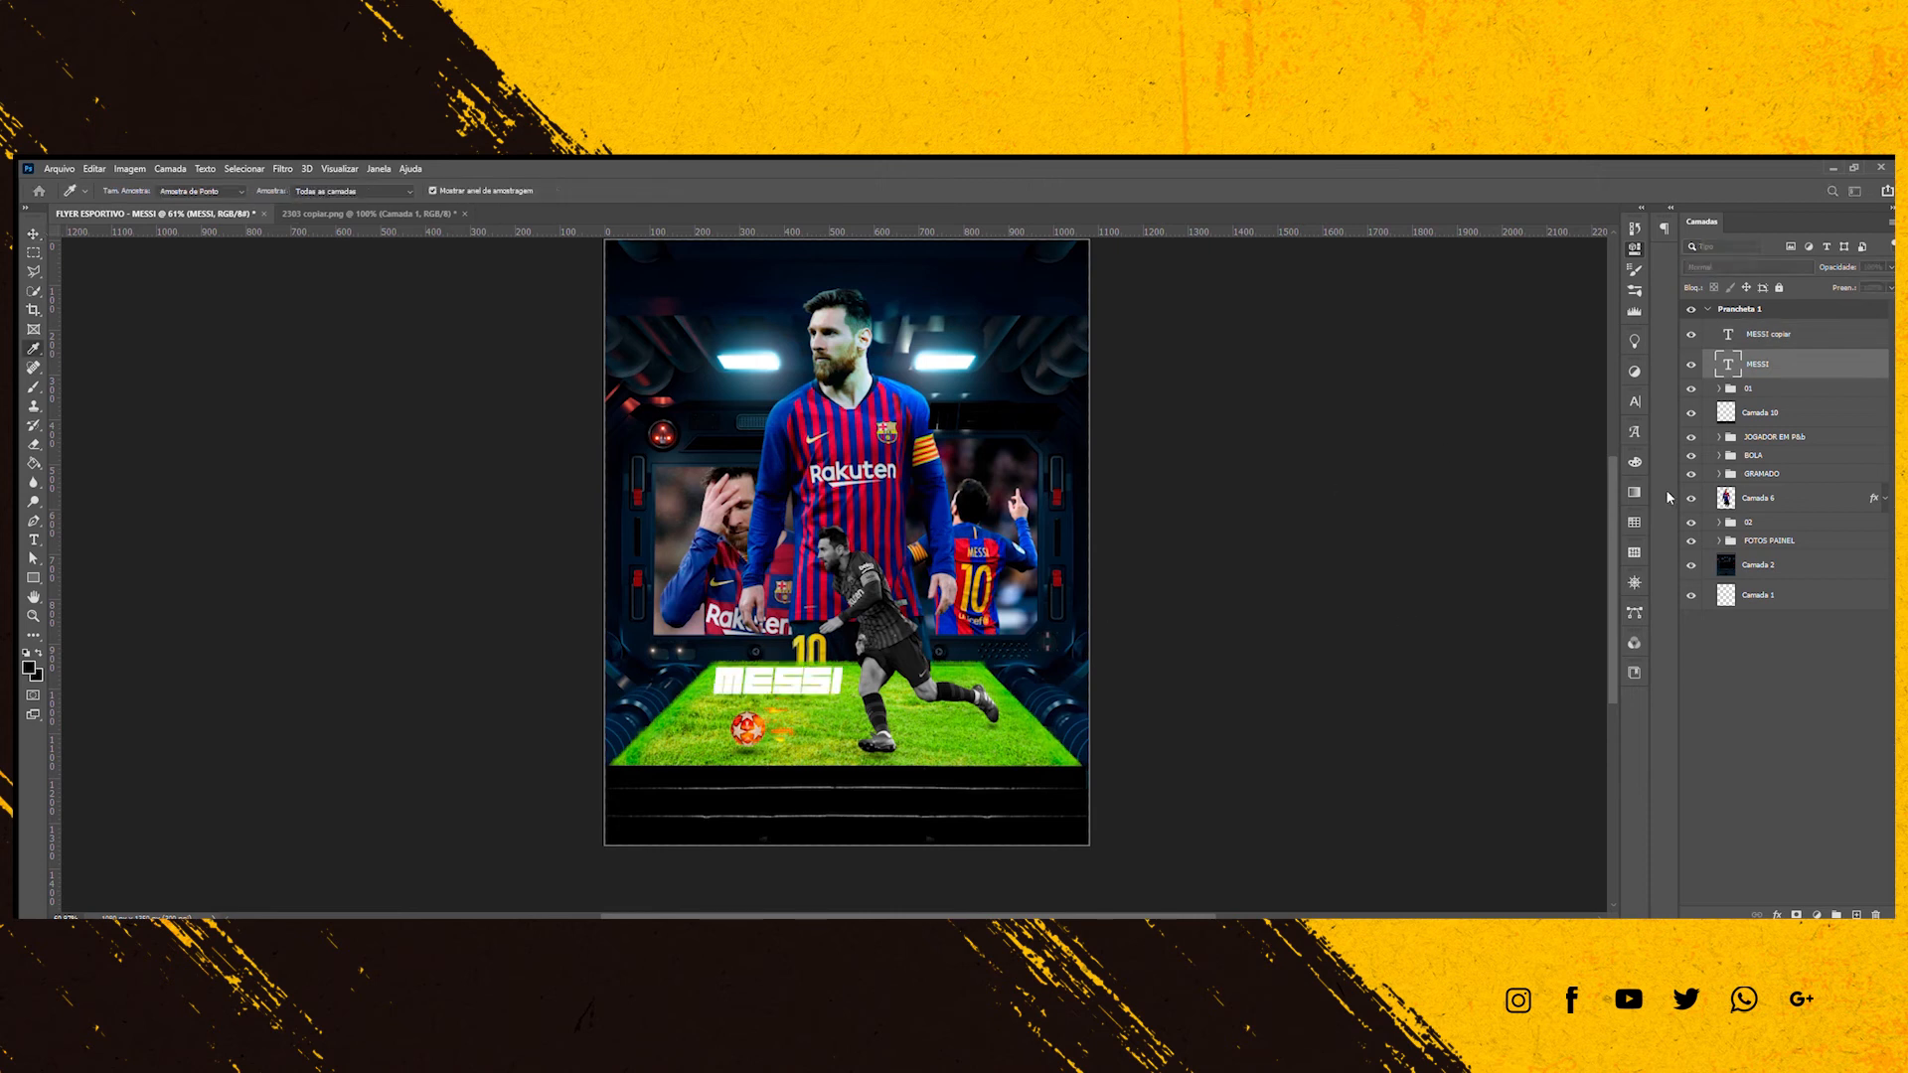
pyautogui.moveTo(779, 662)
pyautogui.mouseDown()
pyautogui.moveTo(772, 692)
pyautogui.moveTo(787, 672)
pyautogui.mouseUp()
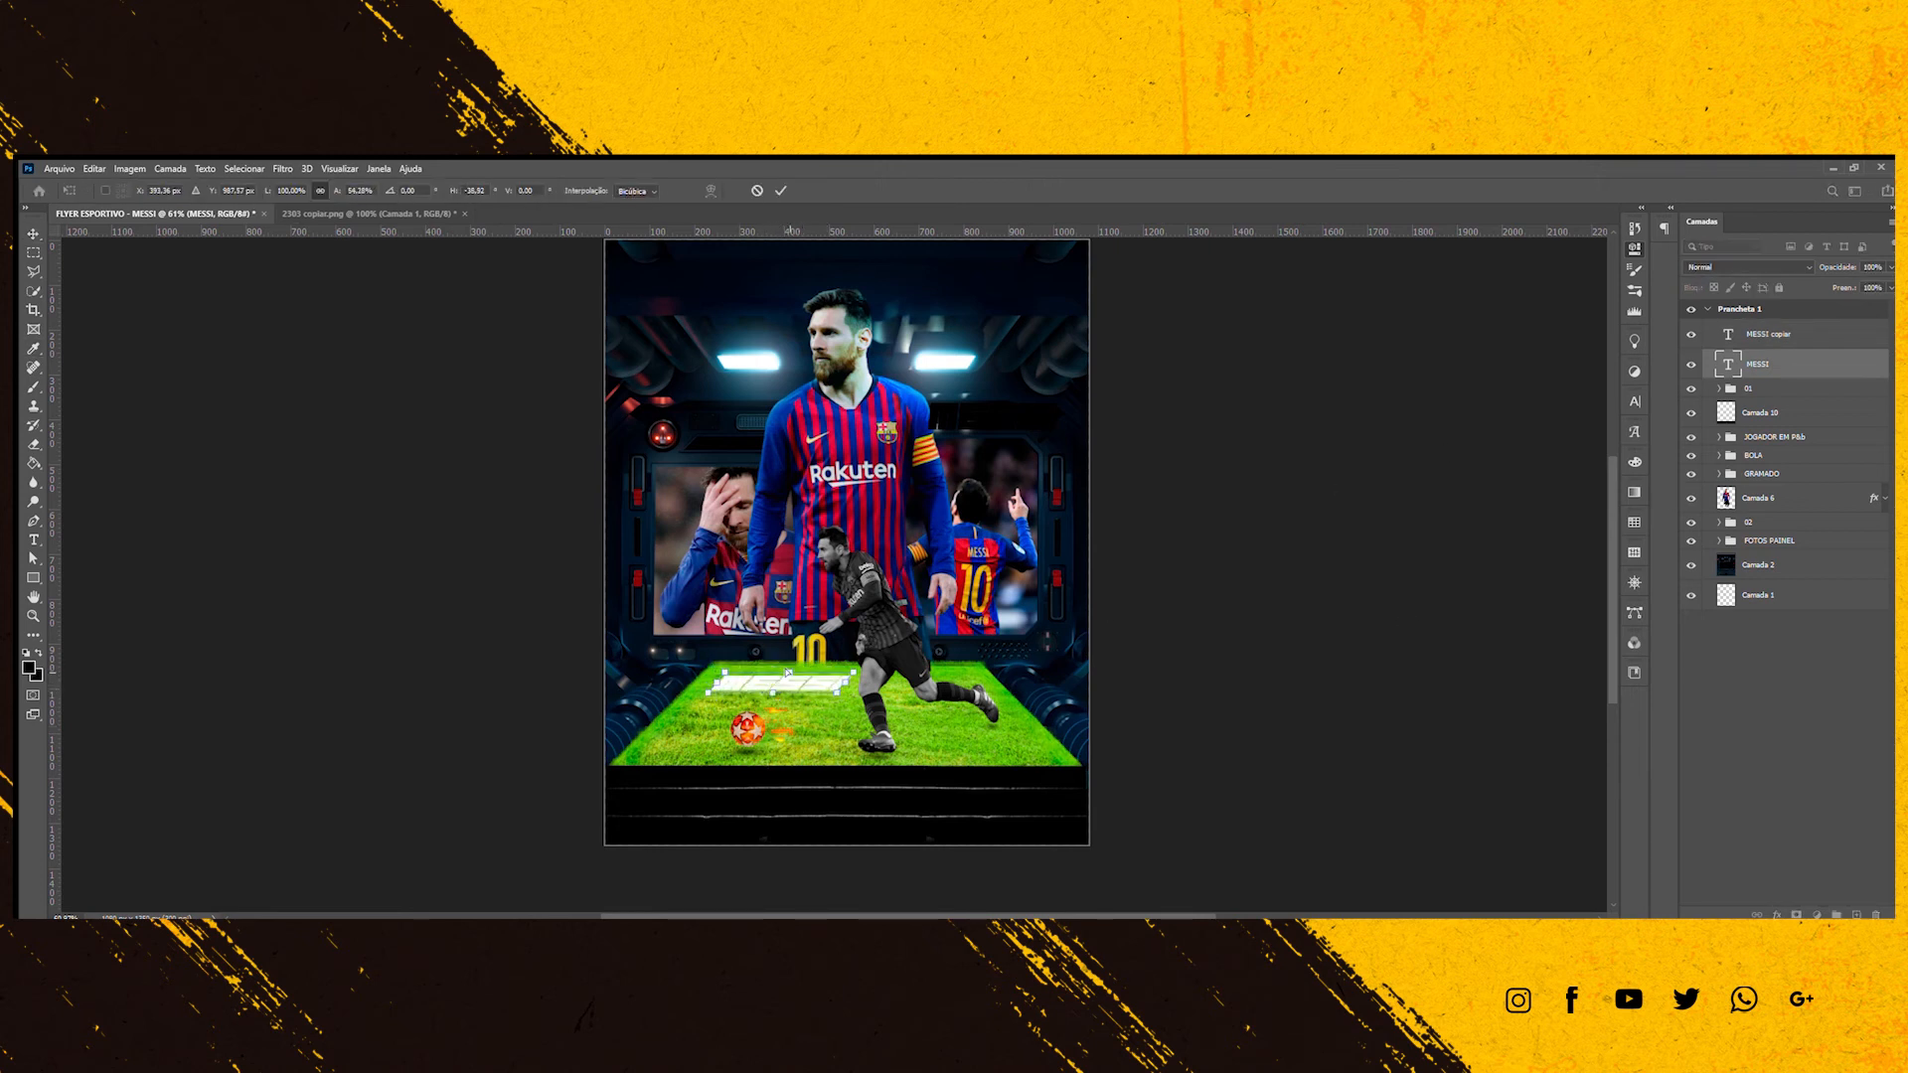
pyautogui.press('Return')
pyautogui.scroll(3, 793, 690)
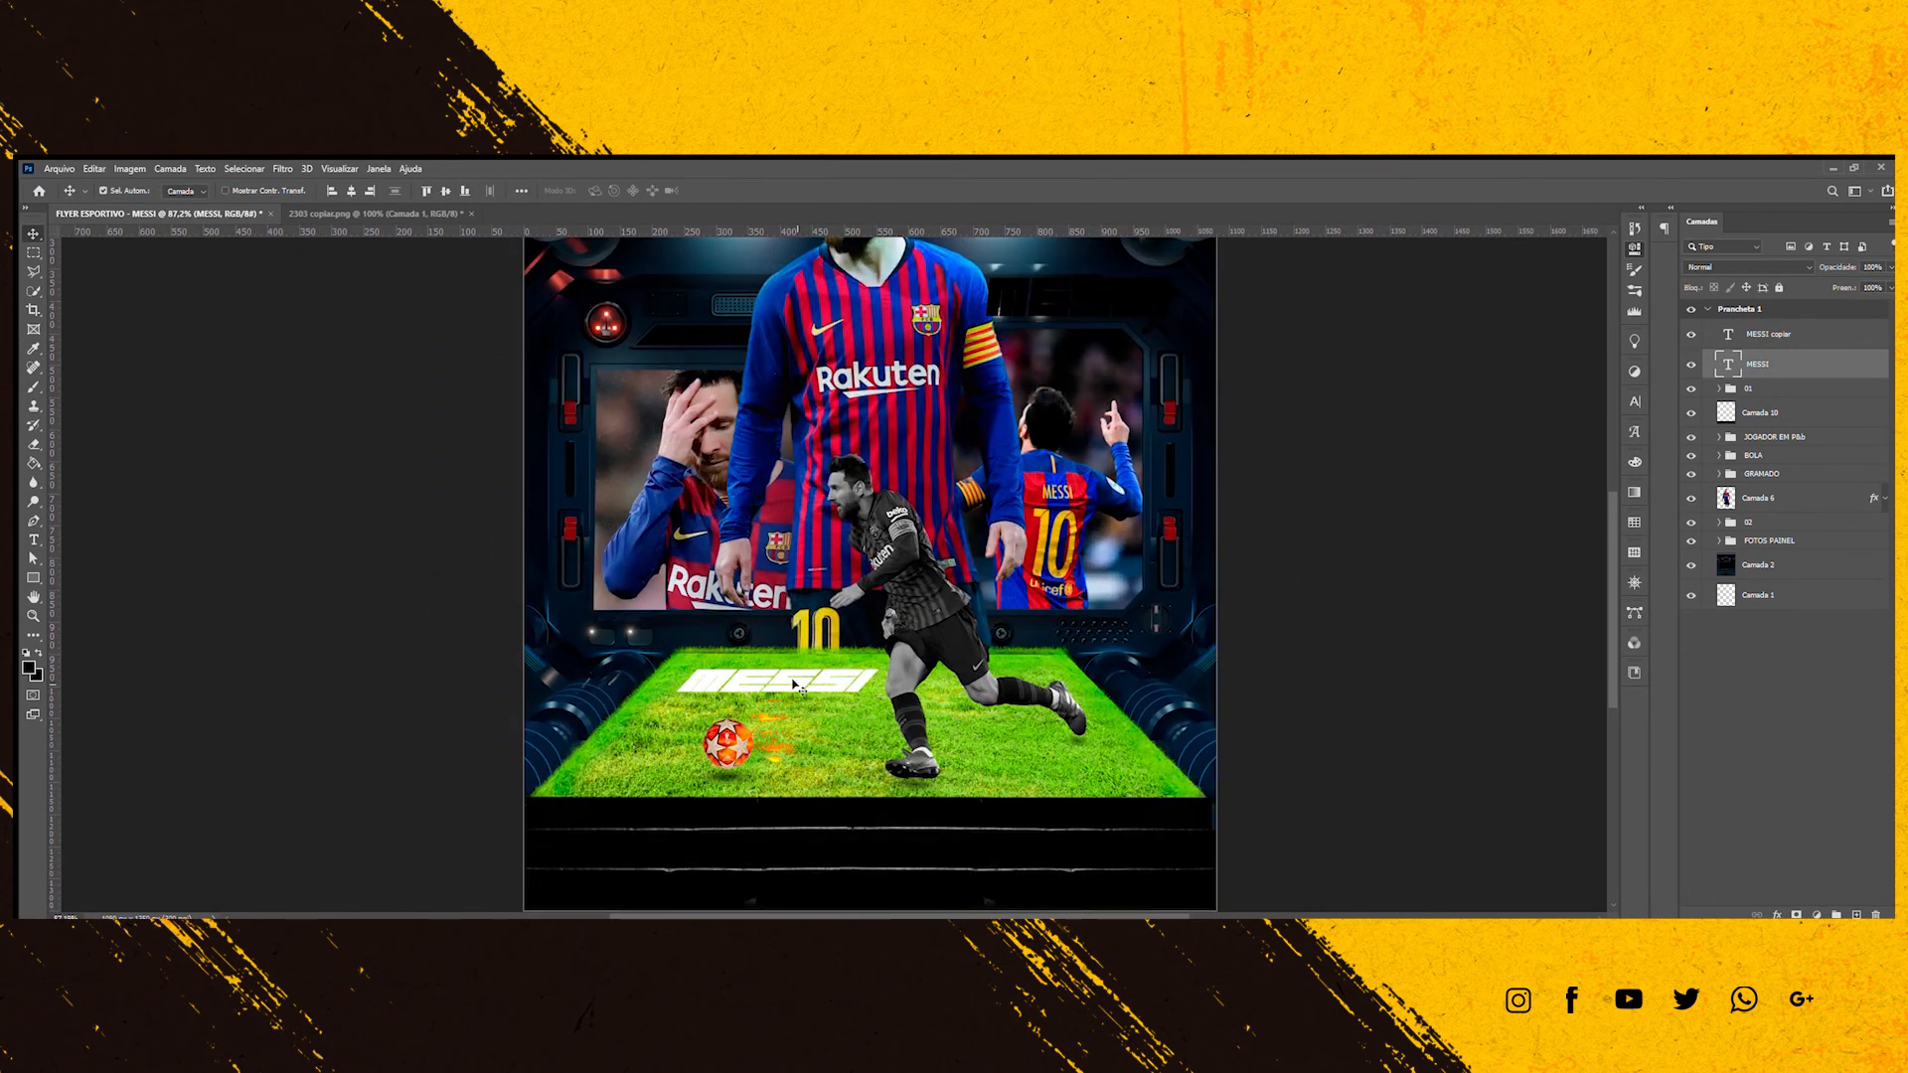
pyautogui.scroll(-2, 795, 686)
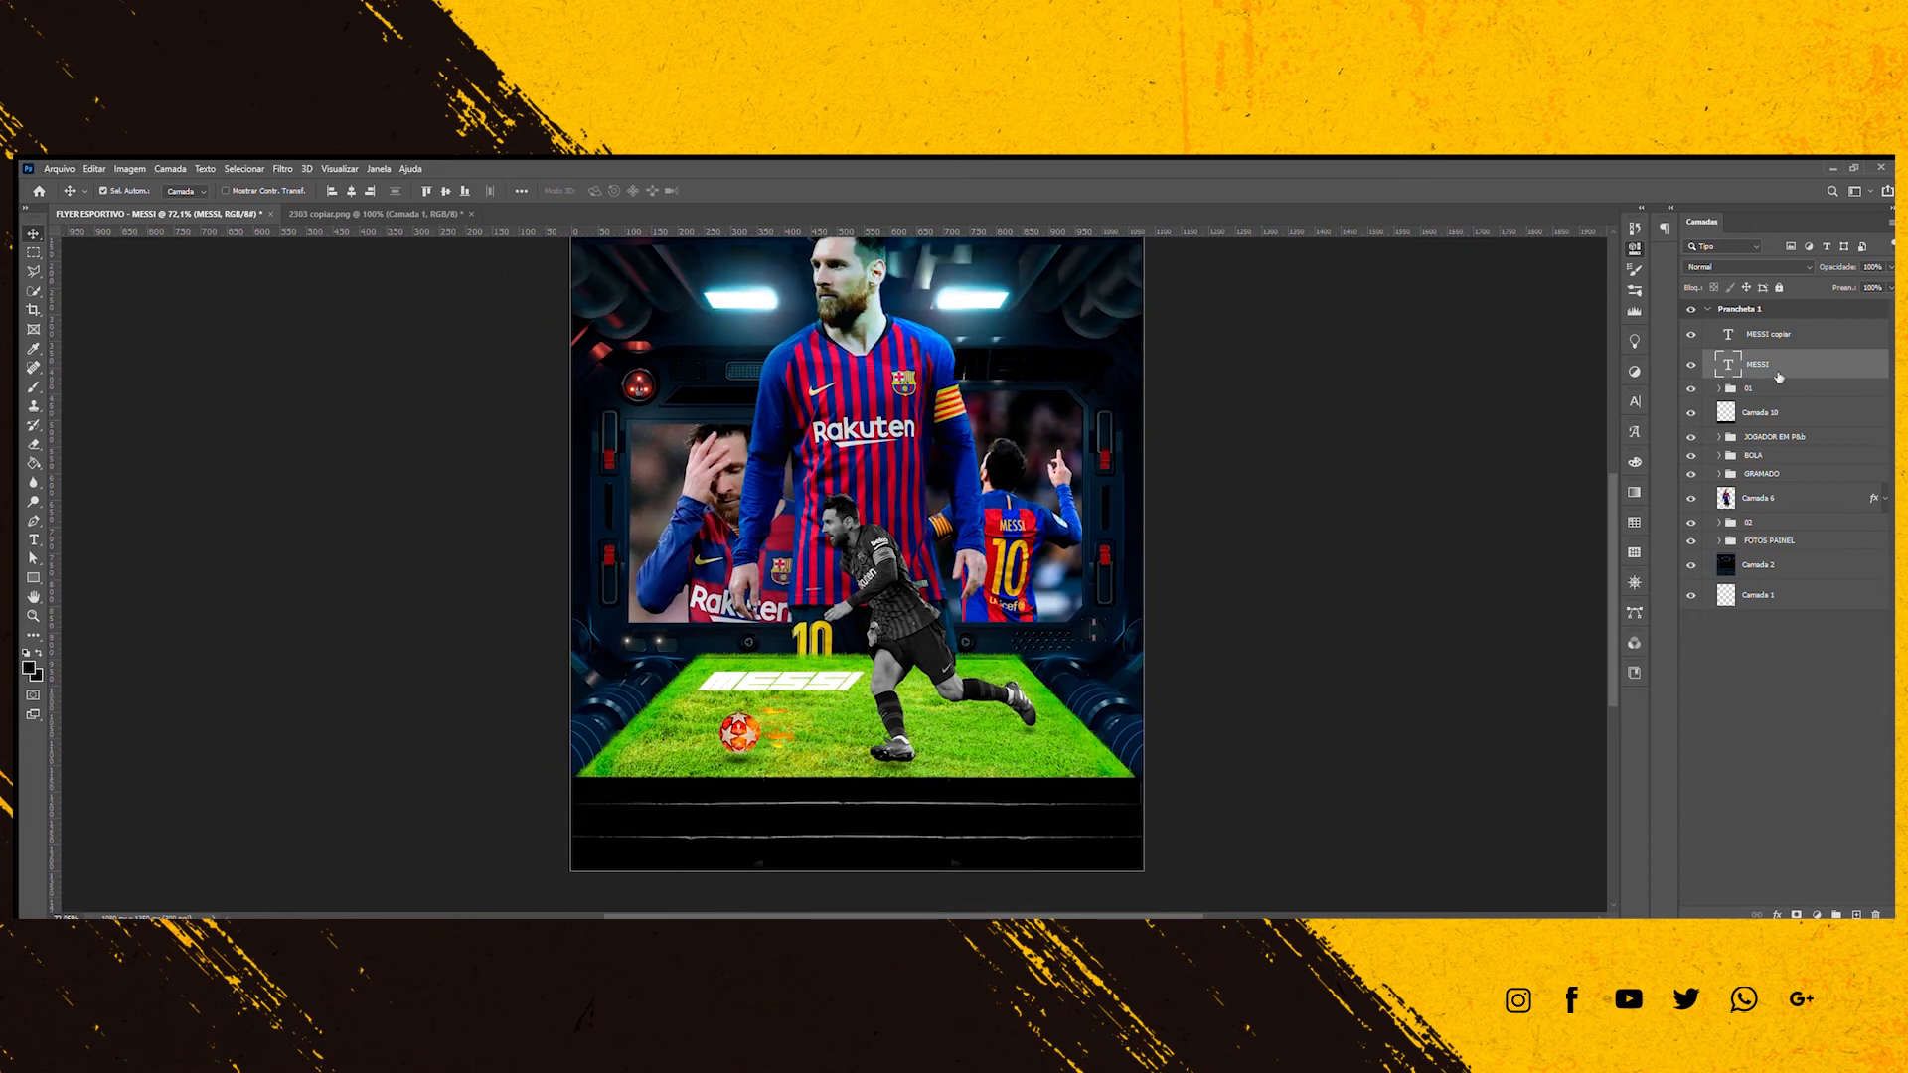
# Add a drop shadow to the MESSI text lying on the grass and offset it slightly.
pyautogui.click(1171, 756)
pyautogui.moveTo(1409, 652); pyautogui.dragTo(1392, 652)
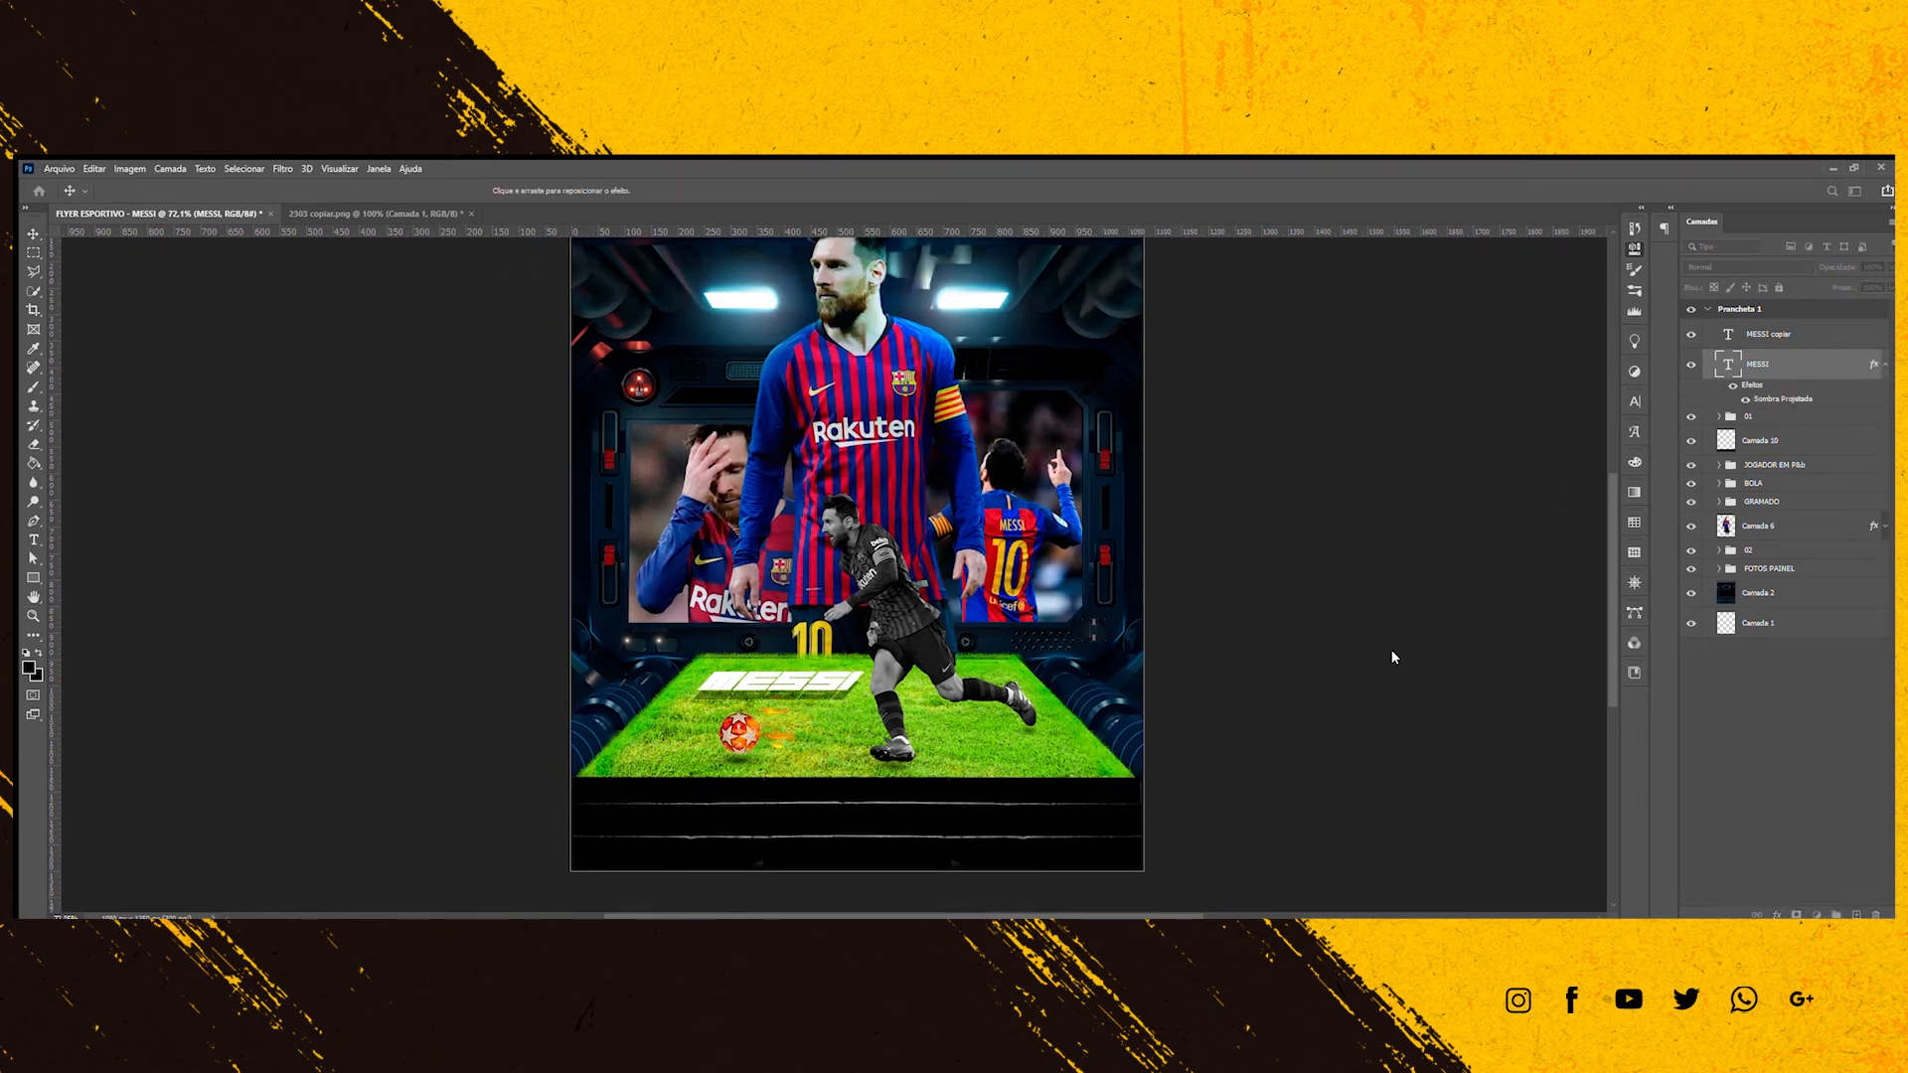
pyautogui.press('Return')
# Enlarge the second MESSI text to nearly the flyer's width and clip it above the photos in the FOTOS PAINEL group.
pyautogui.moveTo(1018, 369); pyautogui.dragTo(1042, 533)
pyautogui.hotkey('ctrl', 't')
pyautogui.press('Return')
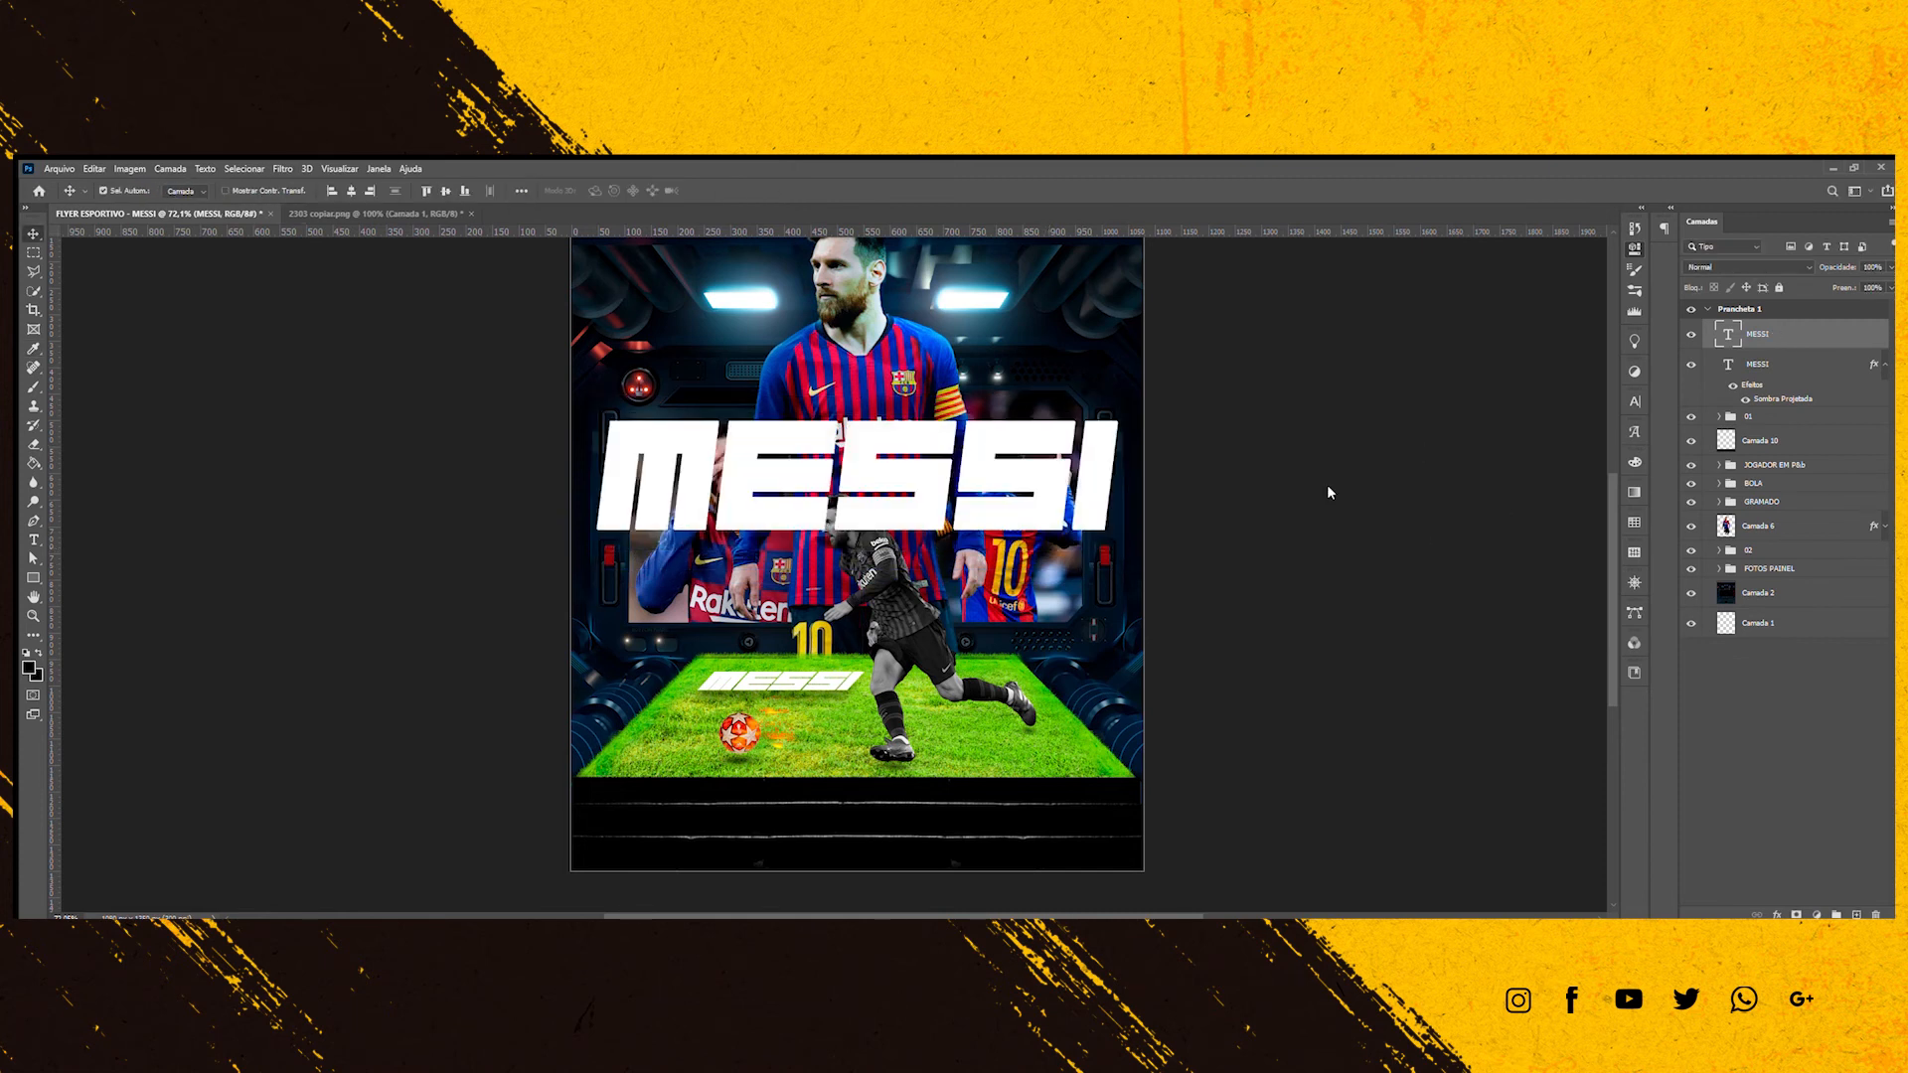
pyautogui.moveTo(1773, 340); pyautogui.dragTo(1787, 610)
pyautogui.click(1719, 538)
pyautogui.moveTo(1786, 564); pyautogui.dragTo(1785, 607)
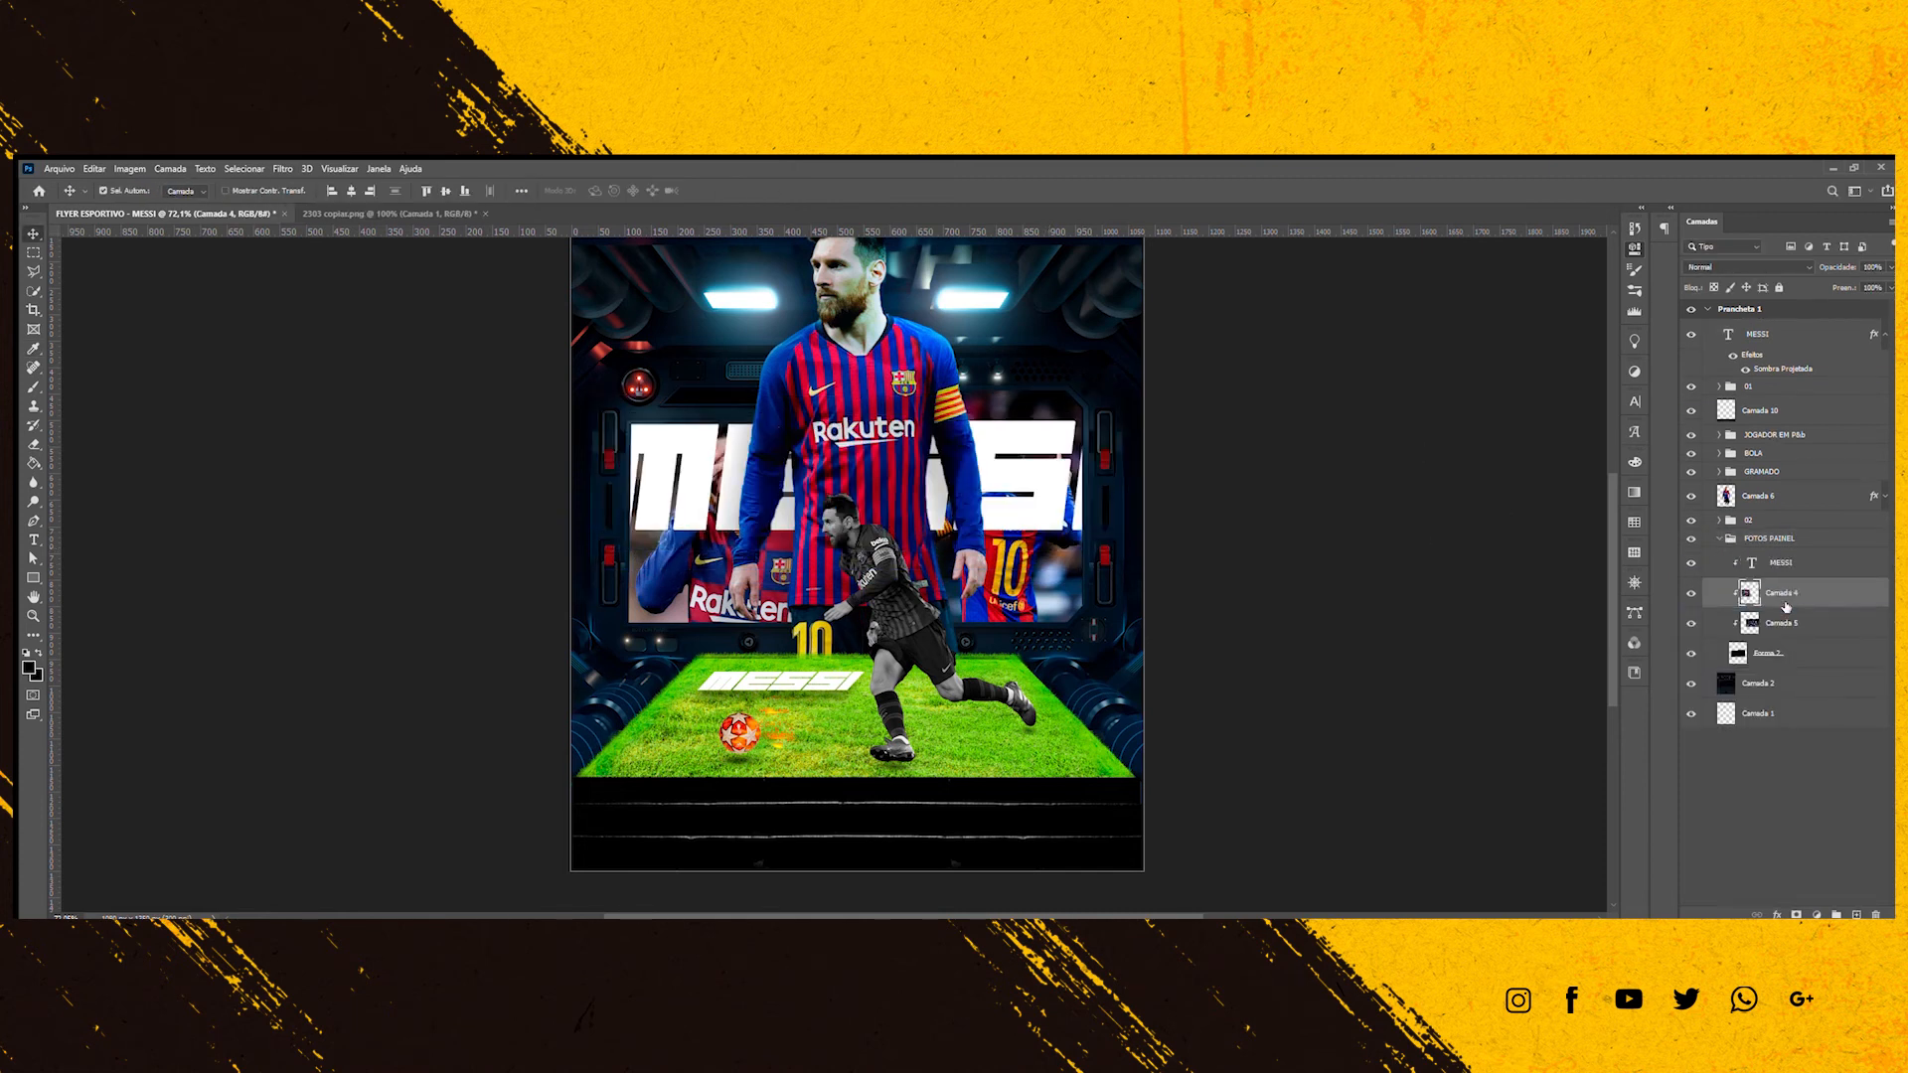
# Set the blend mode of the large MESSI text in the FOTOS PAINEL group to Matiz.
pyautogui.click(1781, 564)
pyautogui.click(1695, 266)
pyautogui.click(1699, 587)
# Duplicate the large MESSI text and transform and reposition the copy over the lower part of the panel photos.
pyautogui.hotkey('ctrl', 'j')
pyautogui.hotkey('ctrl', 't')
pyautogui.moveTo(863, 533); pyautogui.dragTo(863, 582)
pyautogui.press('Return')
pyautogui.scroll(-2, 863, 582)
pyautogui.moveTo(750, 568); pyautogui.dragTo(746, 542)
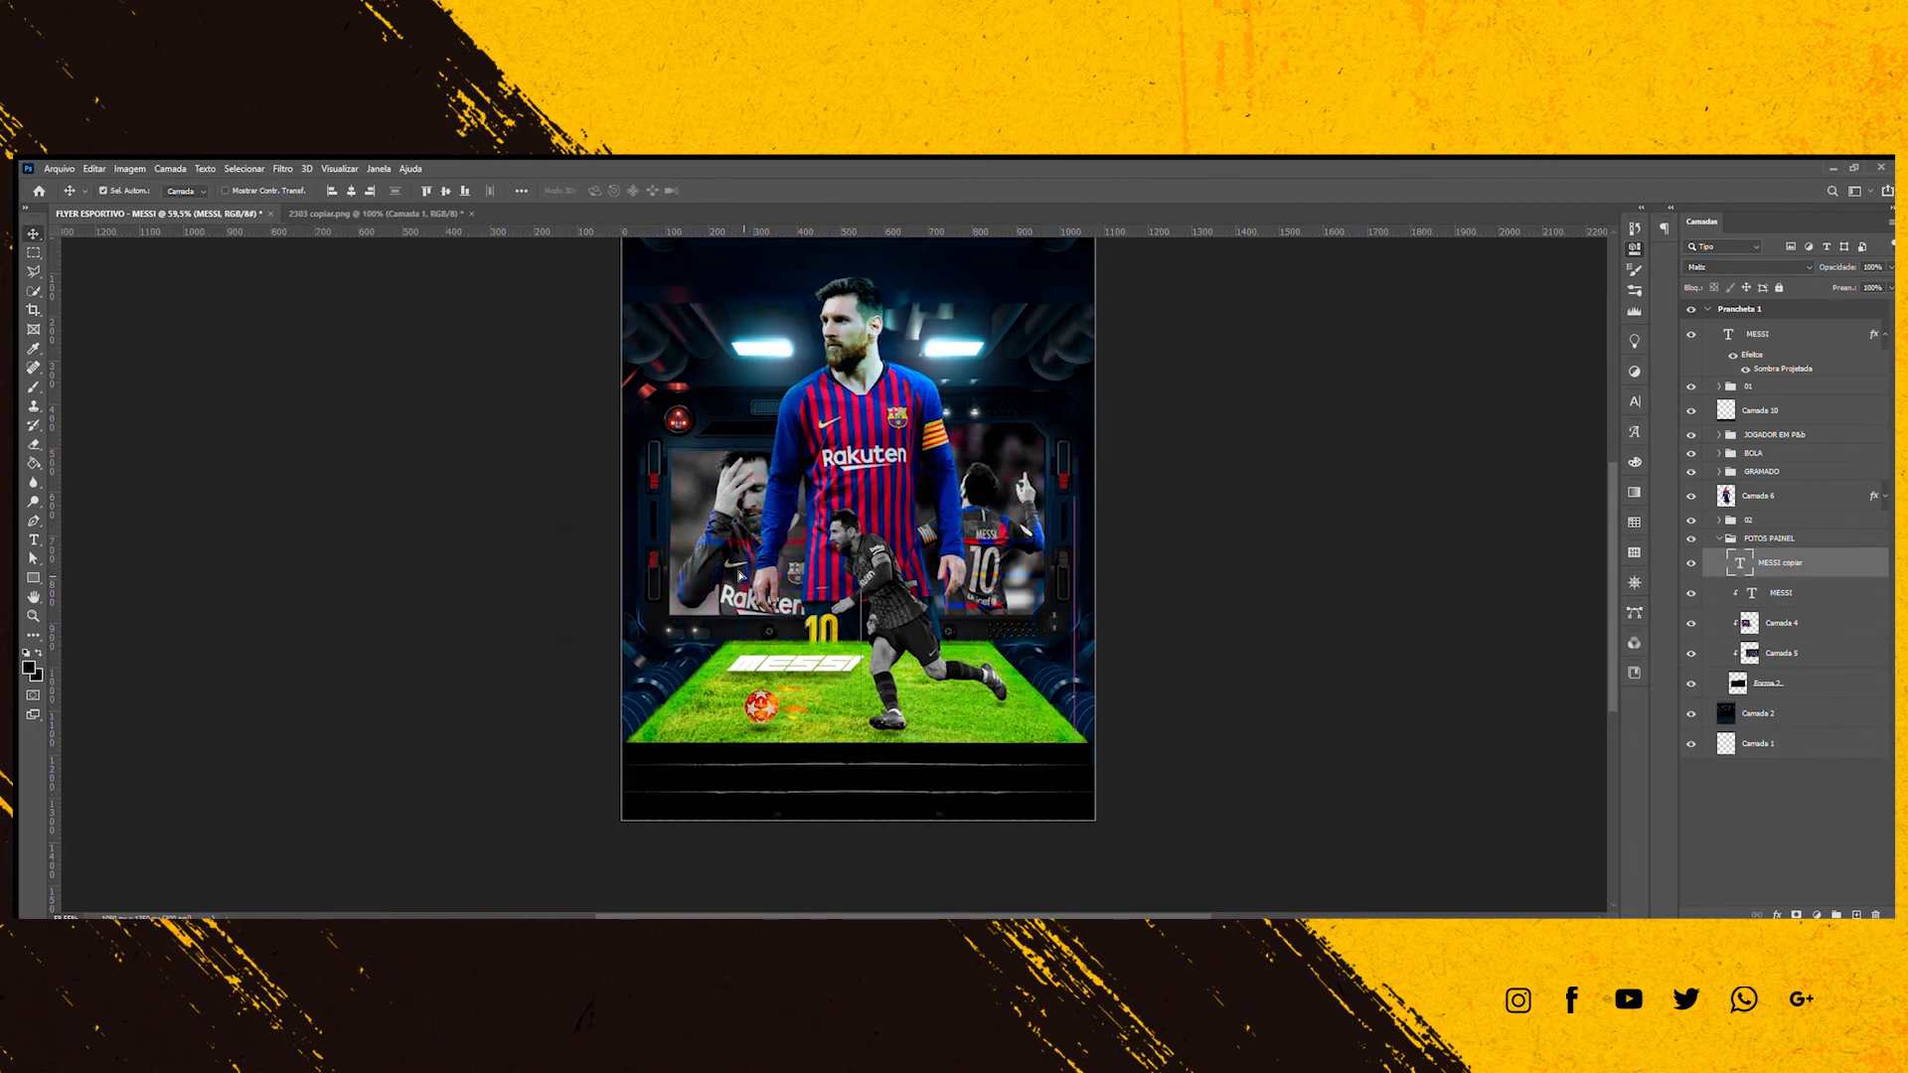
# Add a drop shadow to the black-and-white running player's layer, Camada 7.
pyautogui.scroll(2, 825, 499)
pyautogui.moveTo(865, 557); pyautogui.dragTo(876, 595)
pyautogui.click(900, 636)
pyautogui.click(1884, 519)
pyautogui.press('space')
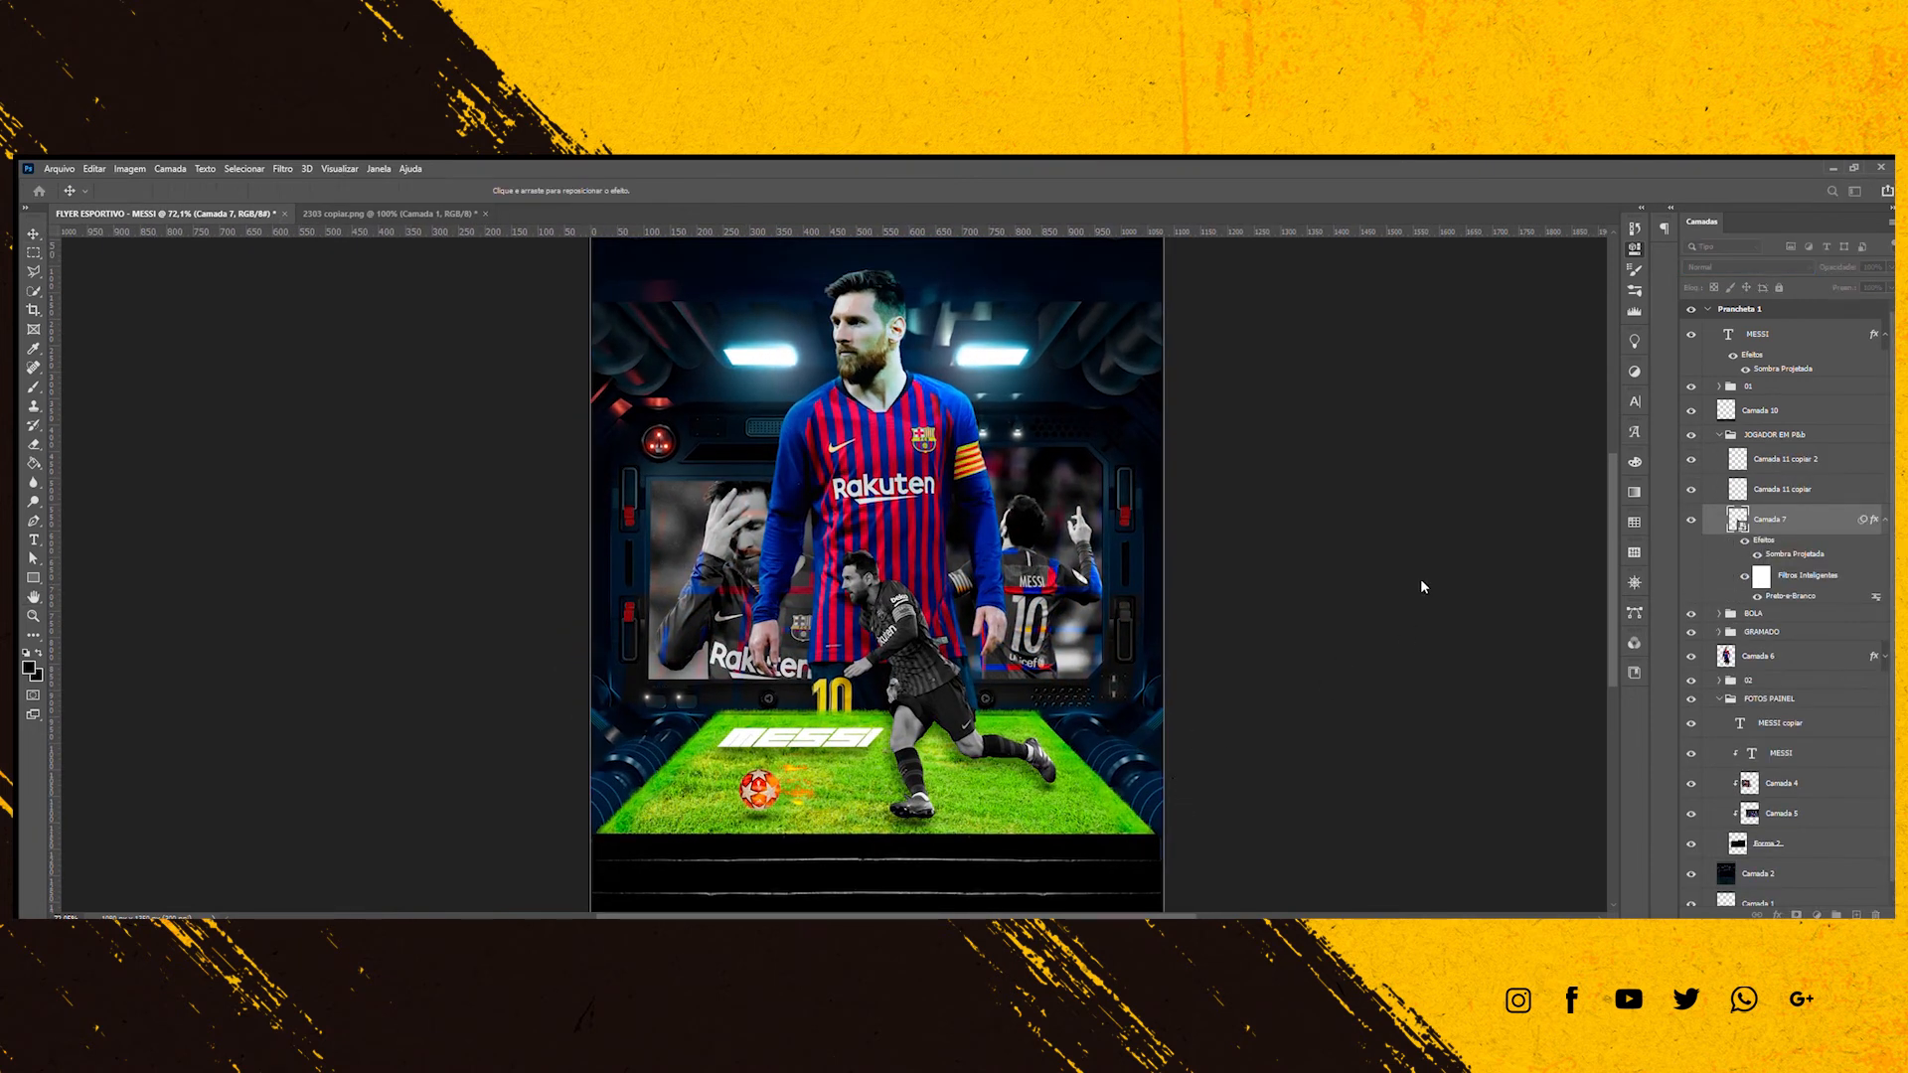
pyautogui.hotkey('ctrl', '0')
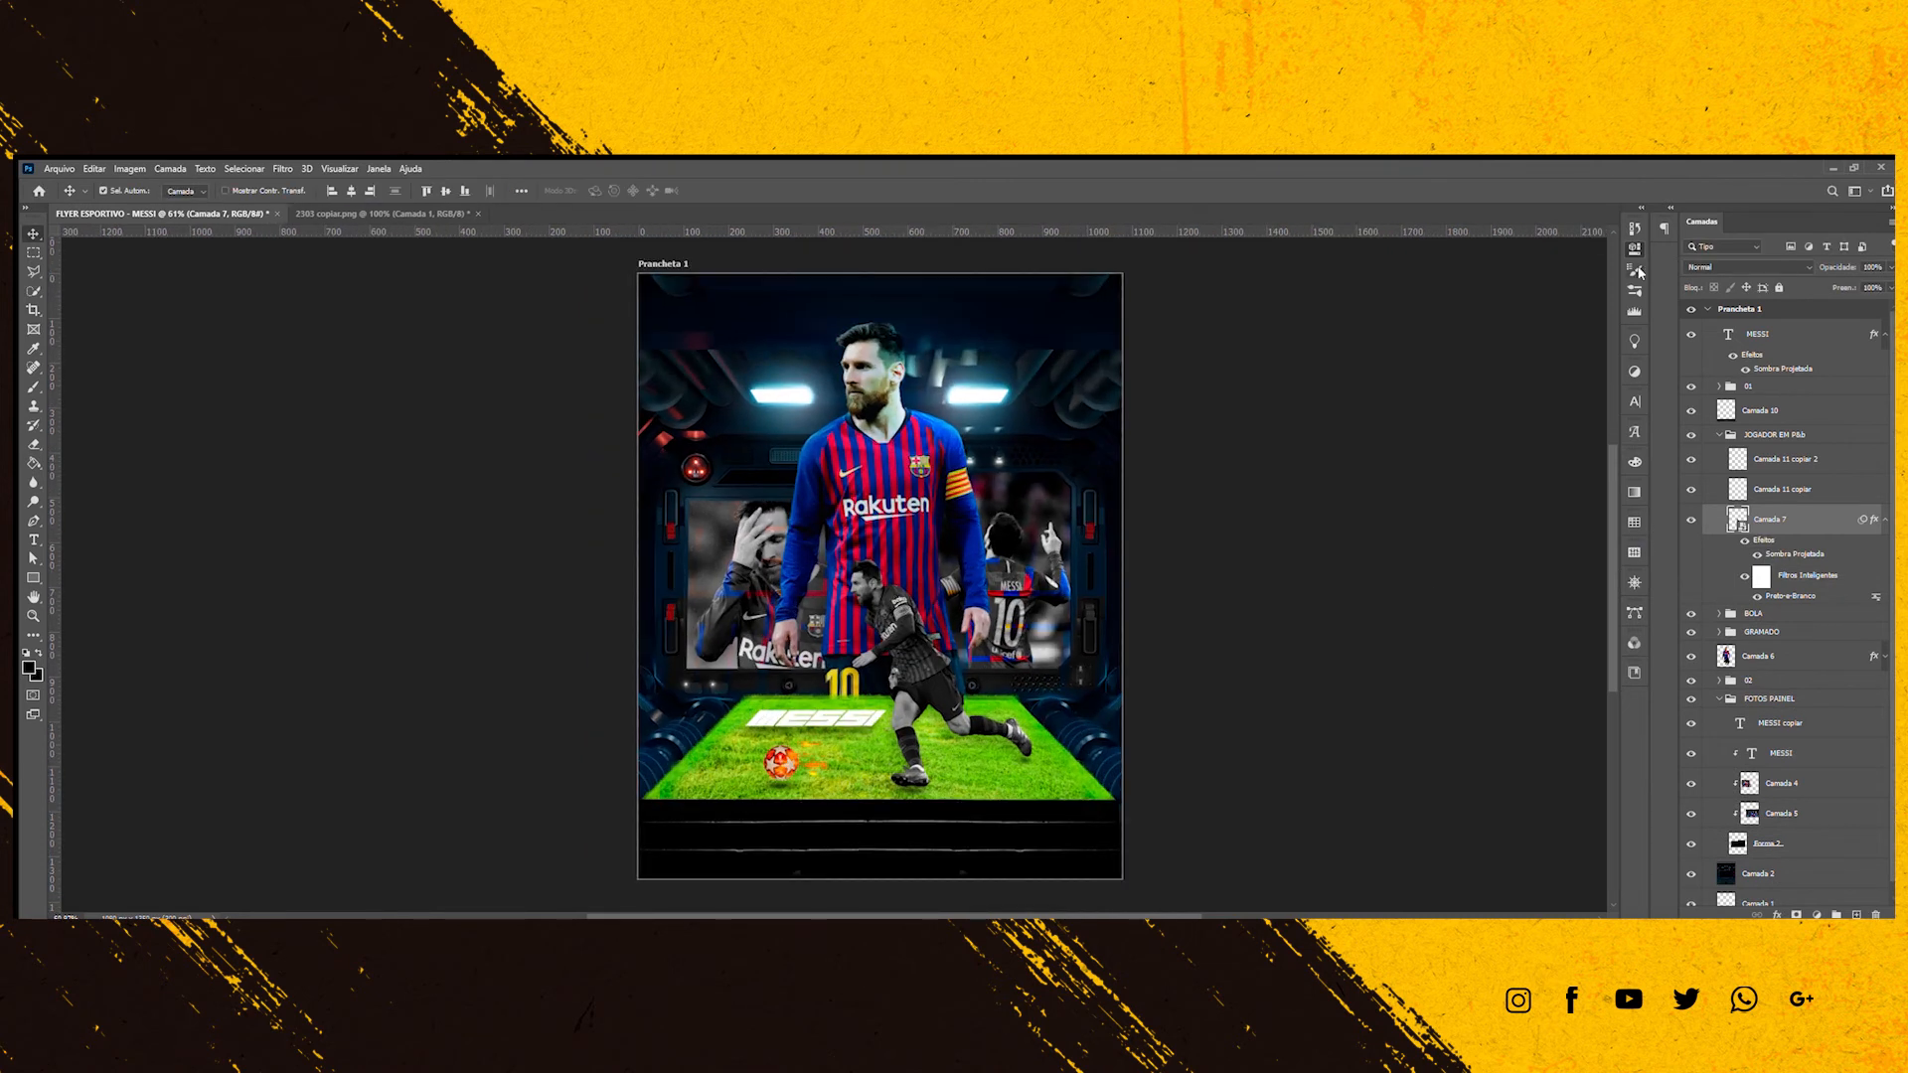
# Collapse the JOGADOR EM P&b and FOTOS PAINEL groups and add a Color Lookup adjustment layer above the MESSI text.
pyautogui.click(1720, 435)
pyautogui.click(1720, 539)
pyautogui.click(1755, 336)
pyautogui.click(1884, 334)
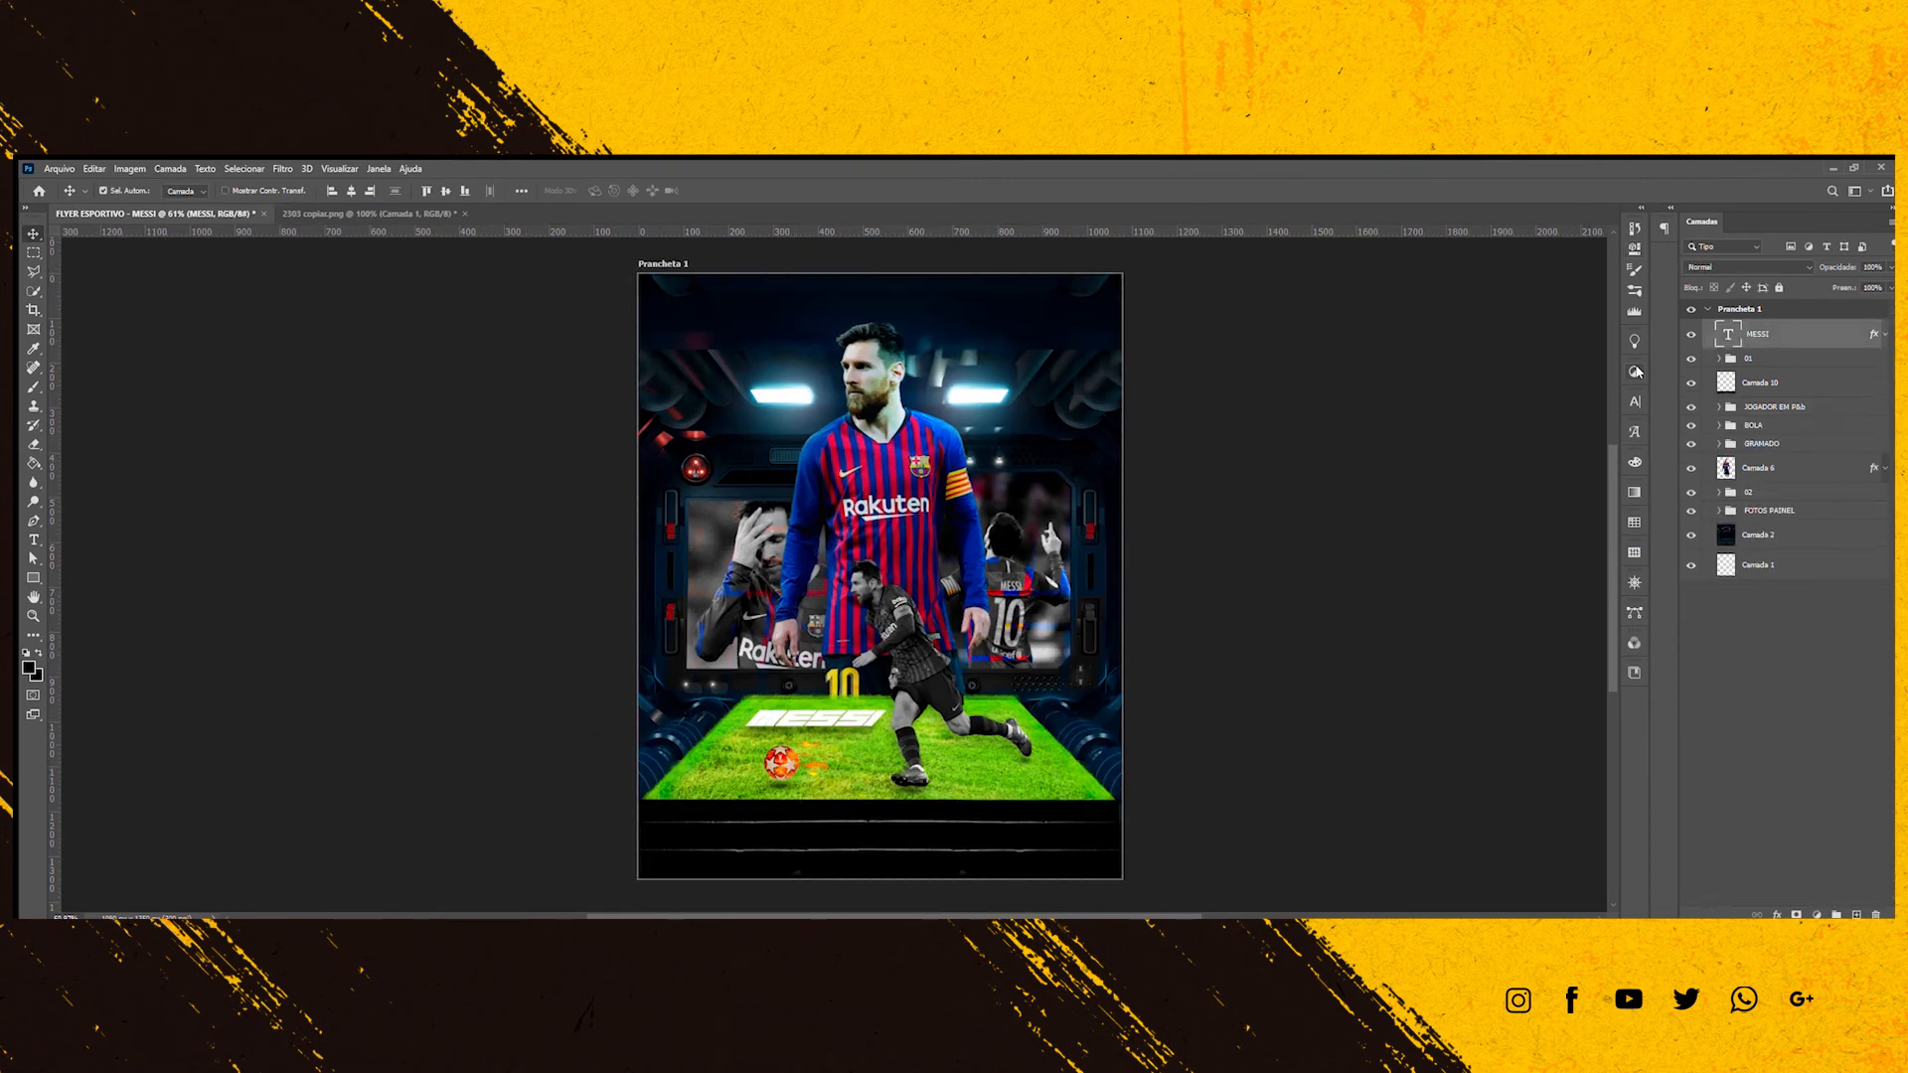
pyautogui.click(1578, 411)
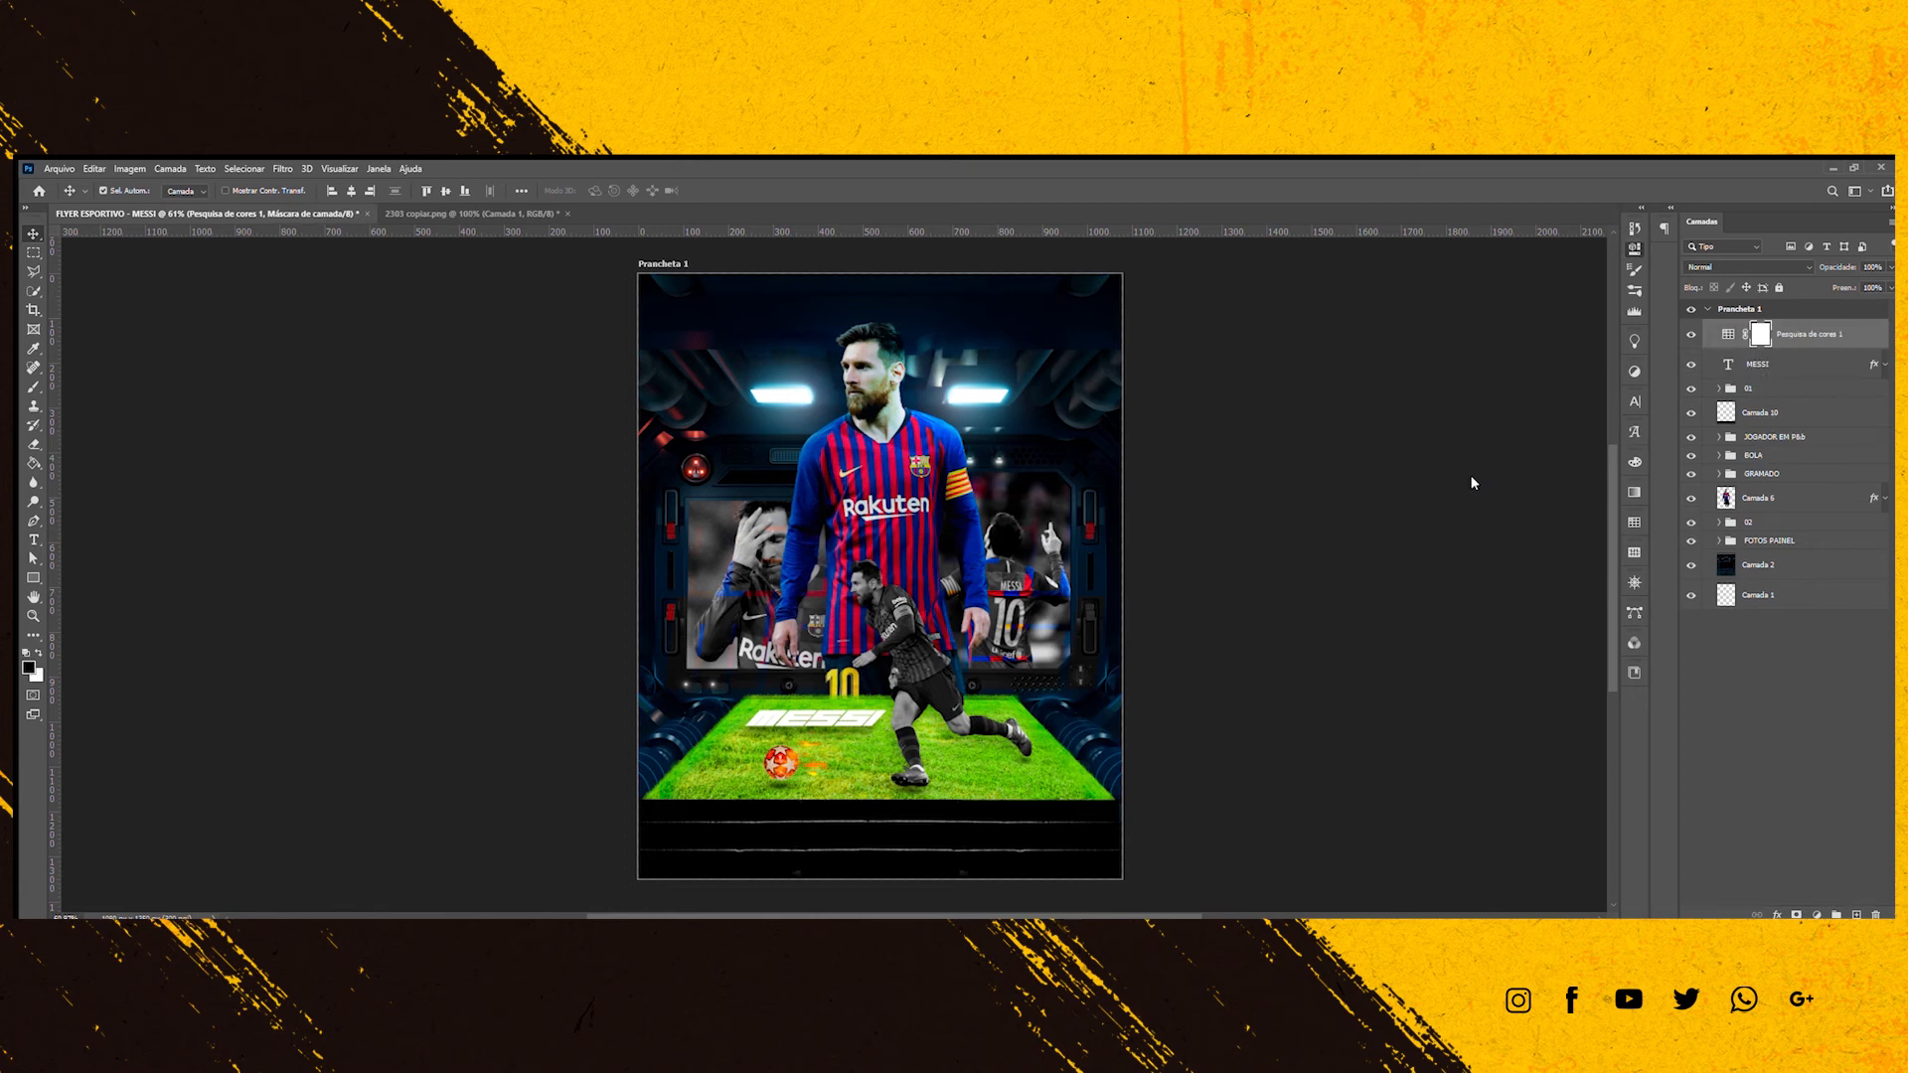
# Go through the lookup presets, choose one for the color grading, and set the adjustment layer's opacity to 50%.
pyautogui.click(1471, 324)
pyautogui.press('Down')
pyautogui.press('Down')
pyautogui.press('Down')
pyautogui.press('Down')
pyautogui.press('Down')
pyautogui.press('Down')
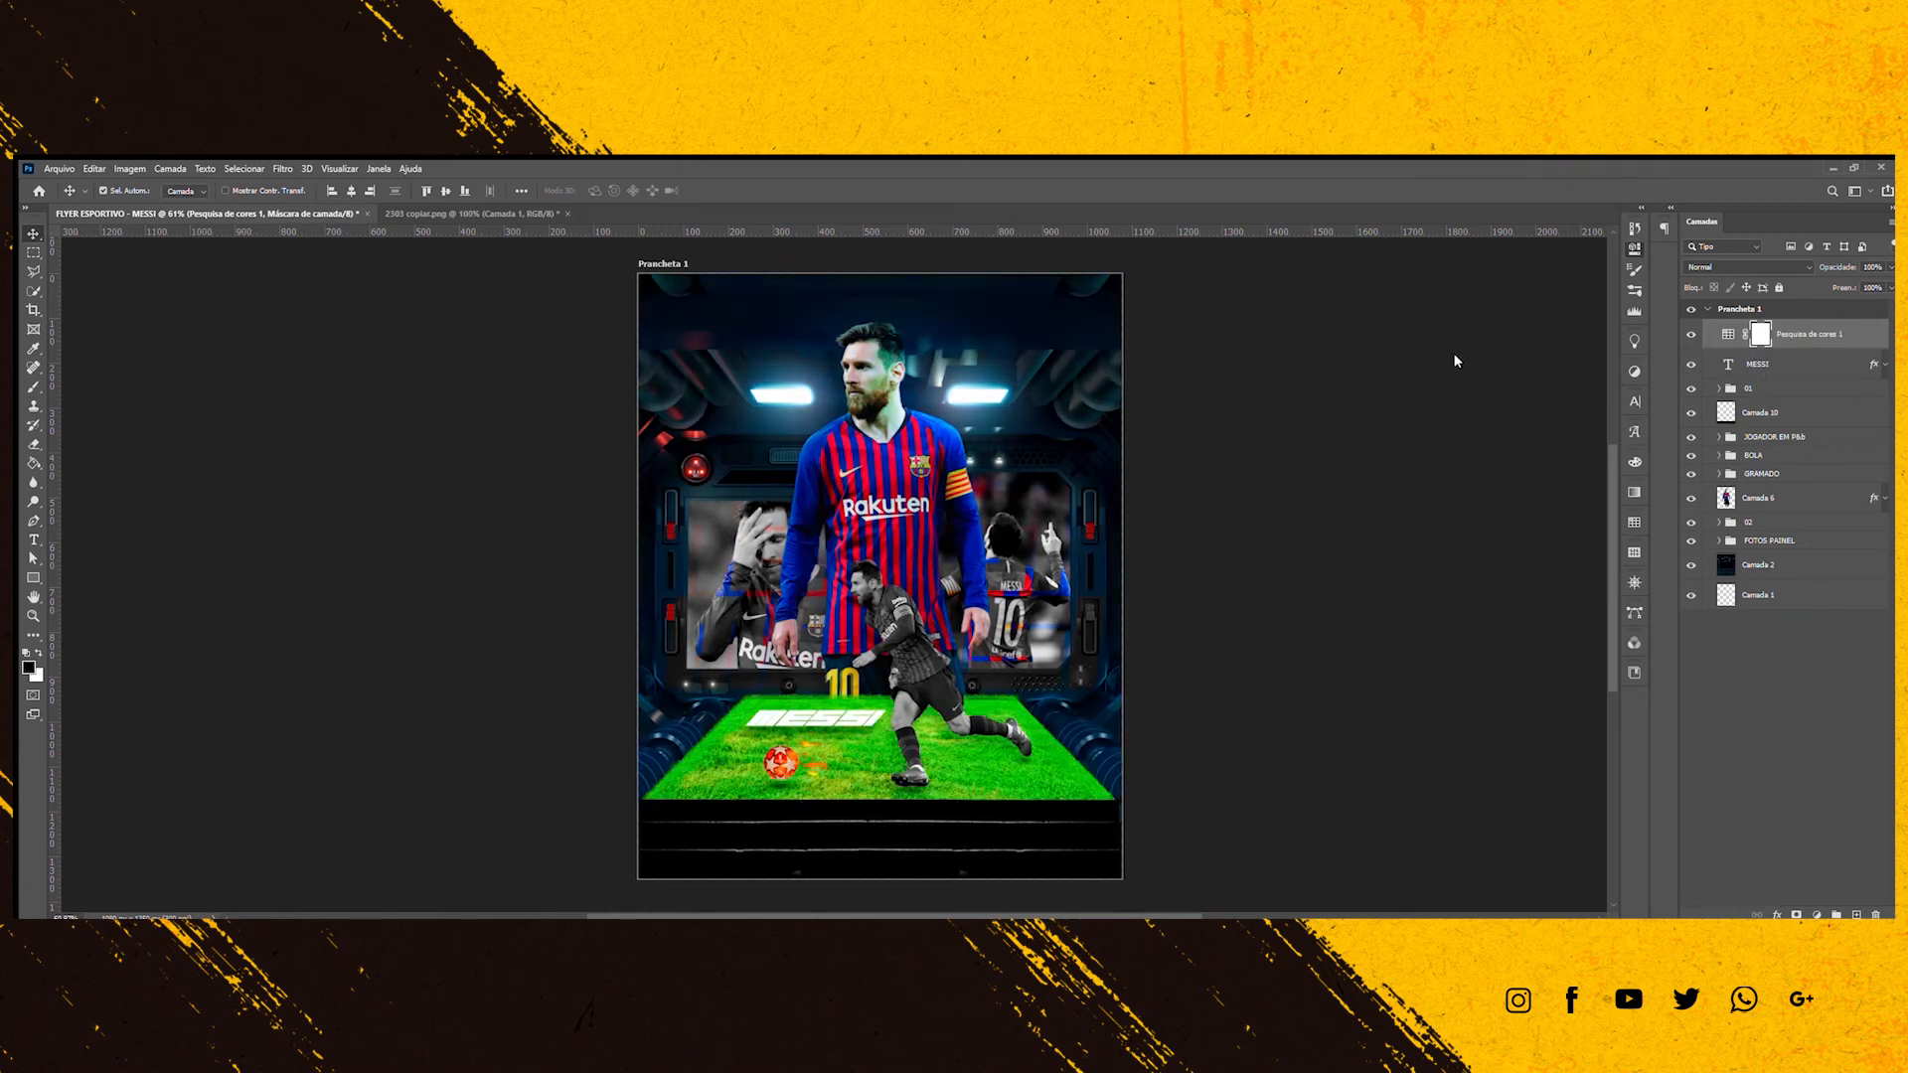
pyautogui.press('Down')
pyautogui.press('Down')
pyautogui.press('Down')
pyautogui.press('Down')
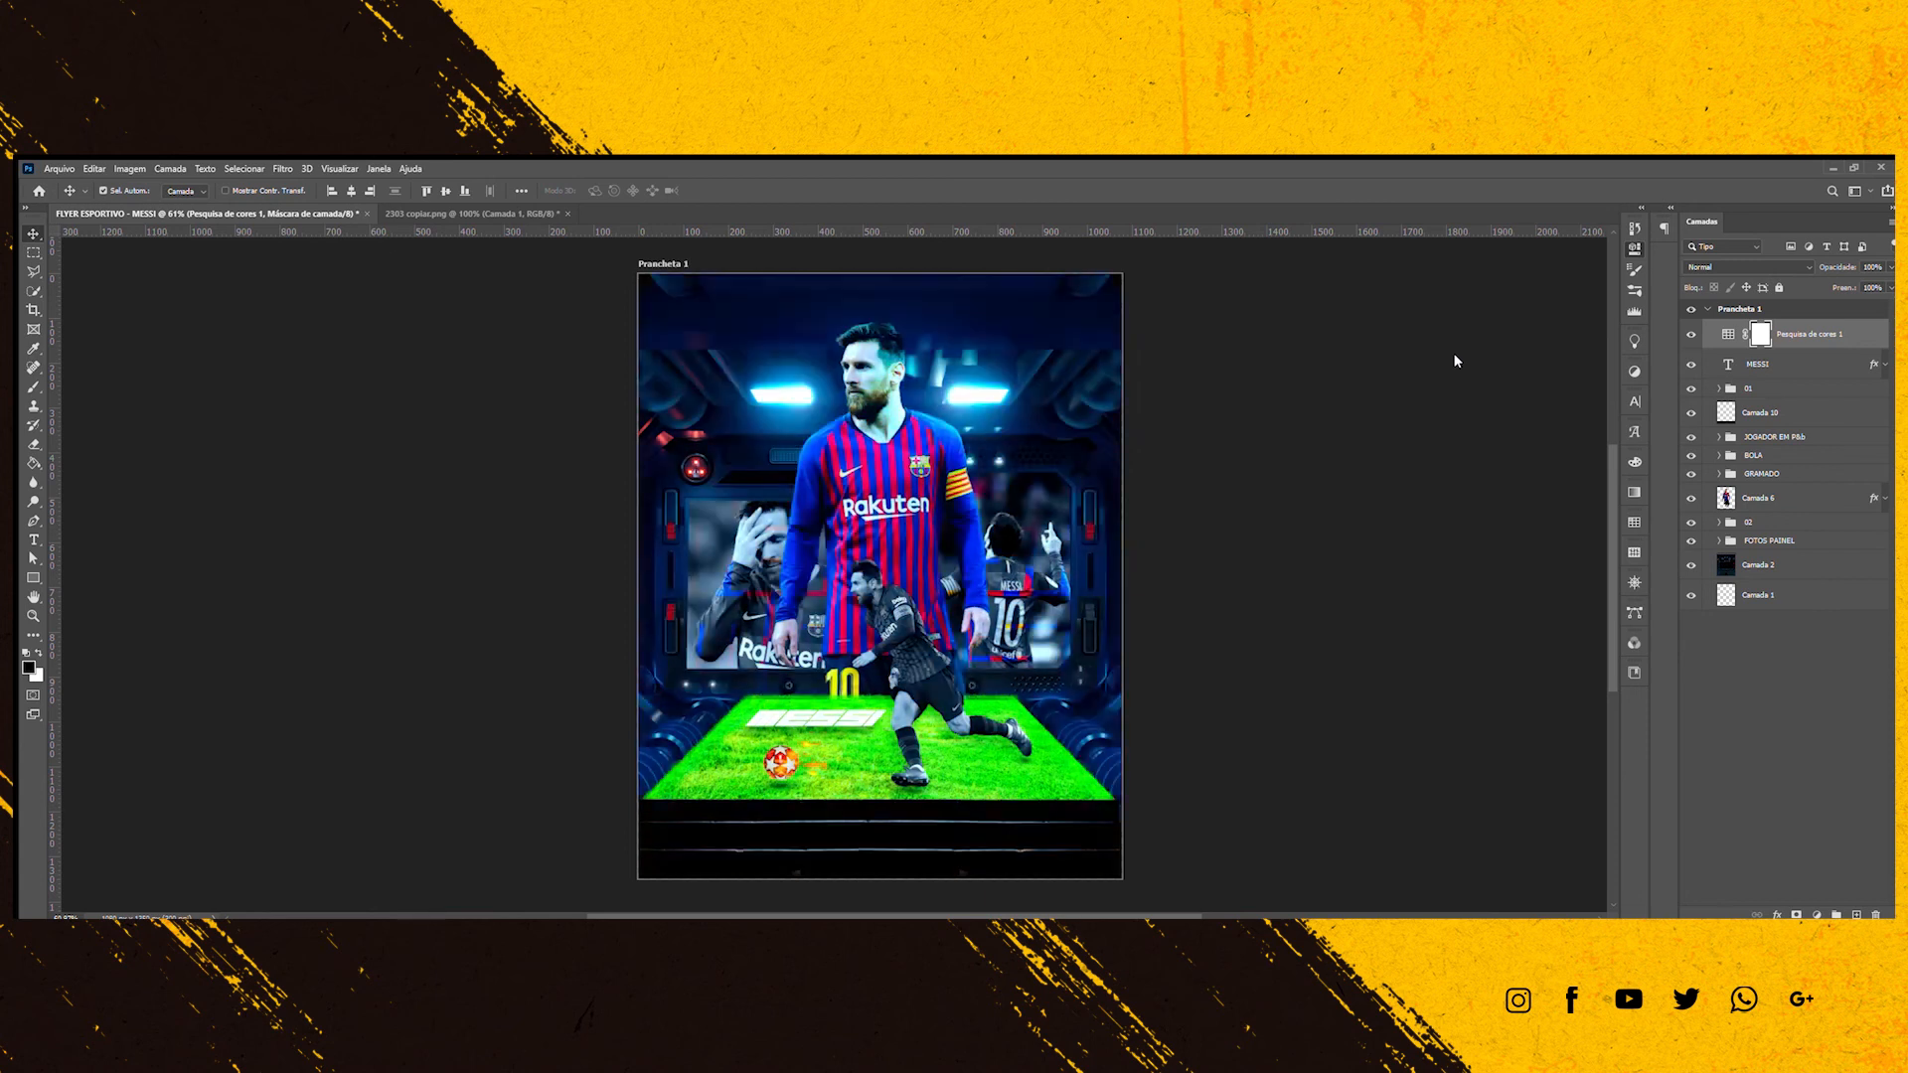
pyautogui.press('Down')
pyautogui.press('Down')
pyautogui.press('Down')
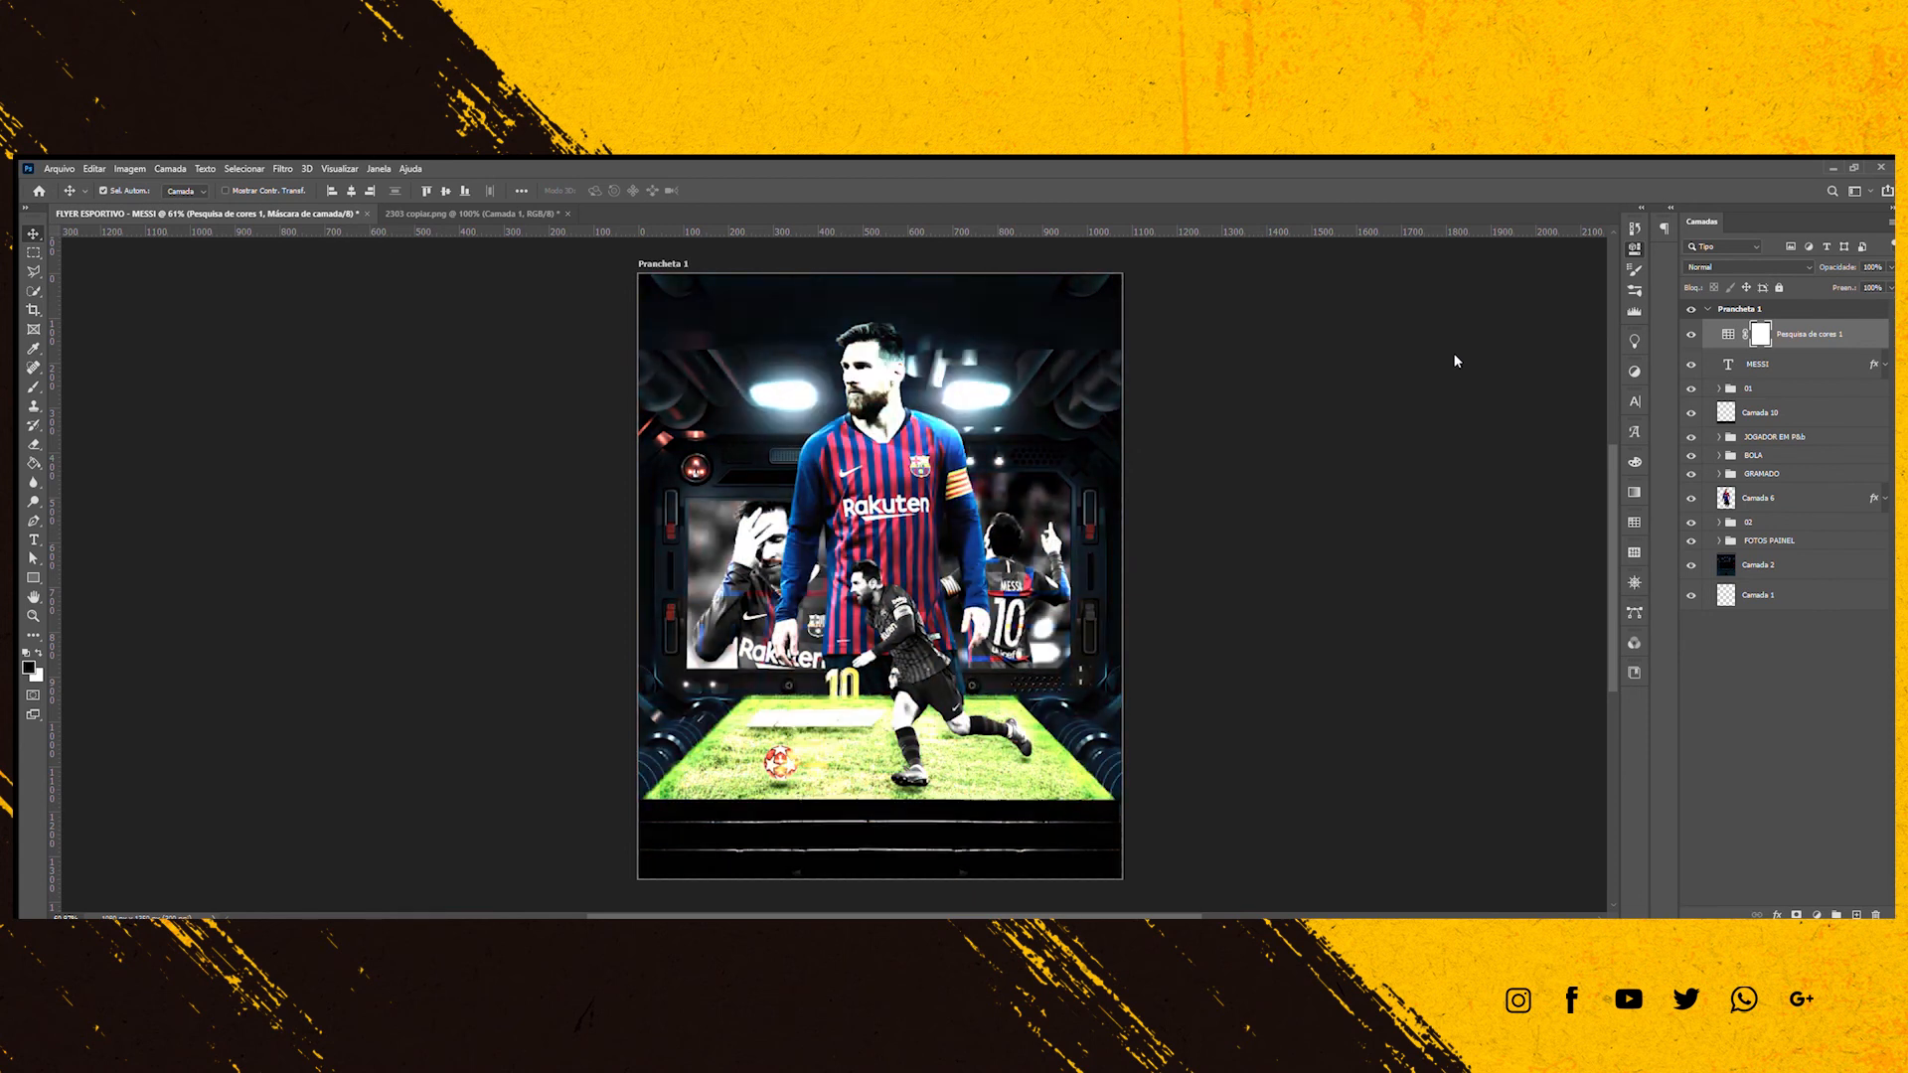
pyautogui.press('Down')
pyautogui.press('5')
# Add an empty layer on top and a second Color Lookup adjustment layer above it.
pyautogui.click(1857, 914)
pyautogui.click(1634, 372)
pyautogui.click(1589, 411)
# Choose a muted, teal-toned lookup for the second Color Lookup adjustment and reduce its opacity.
pyautogui.click(1458, 388)
pyautogui.press('Down')
pyautogui.hotkey('ctrl', '2')
pyautogui.press('5')
pyautogui.scroll(1, 828, 715)
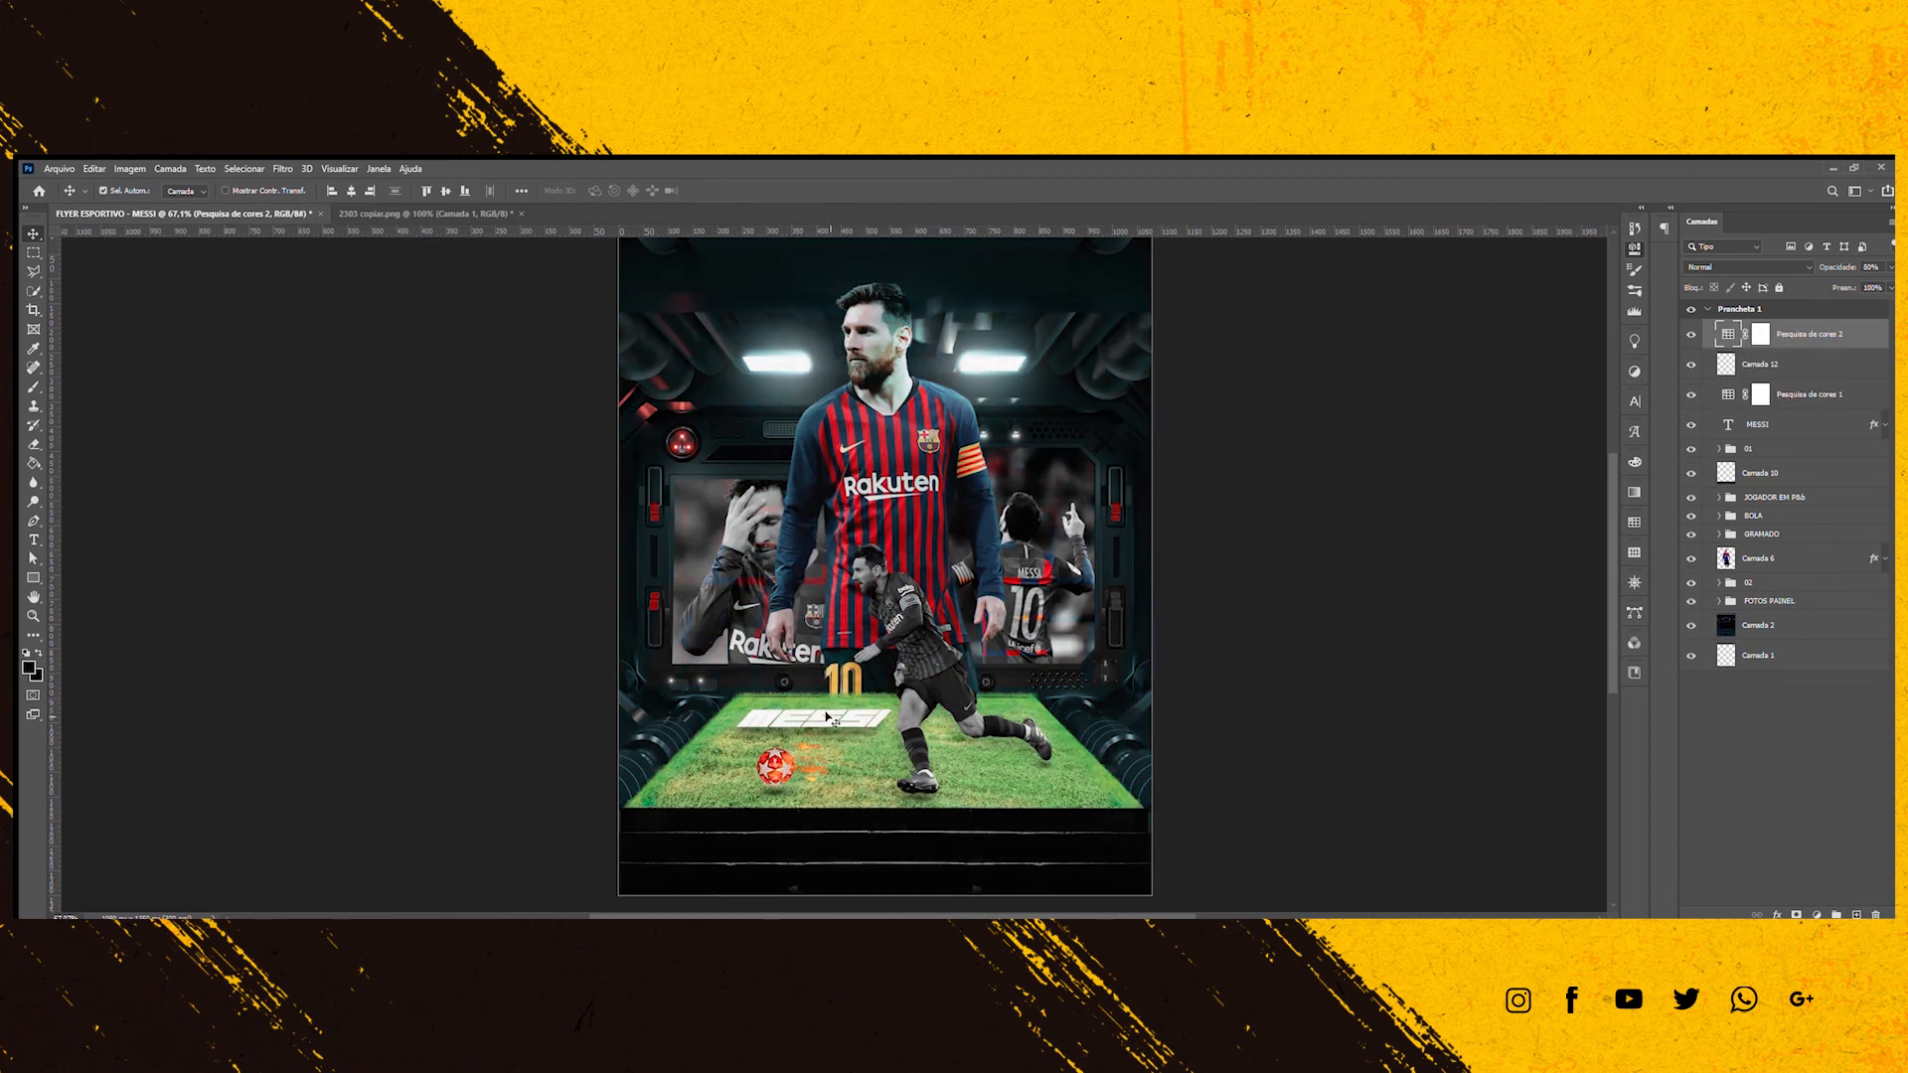
pyautogui.scroll(1, 820, 705)
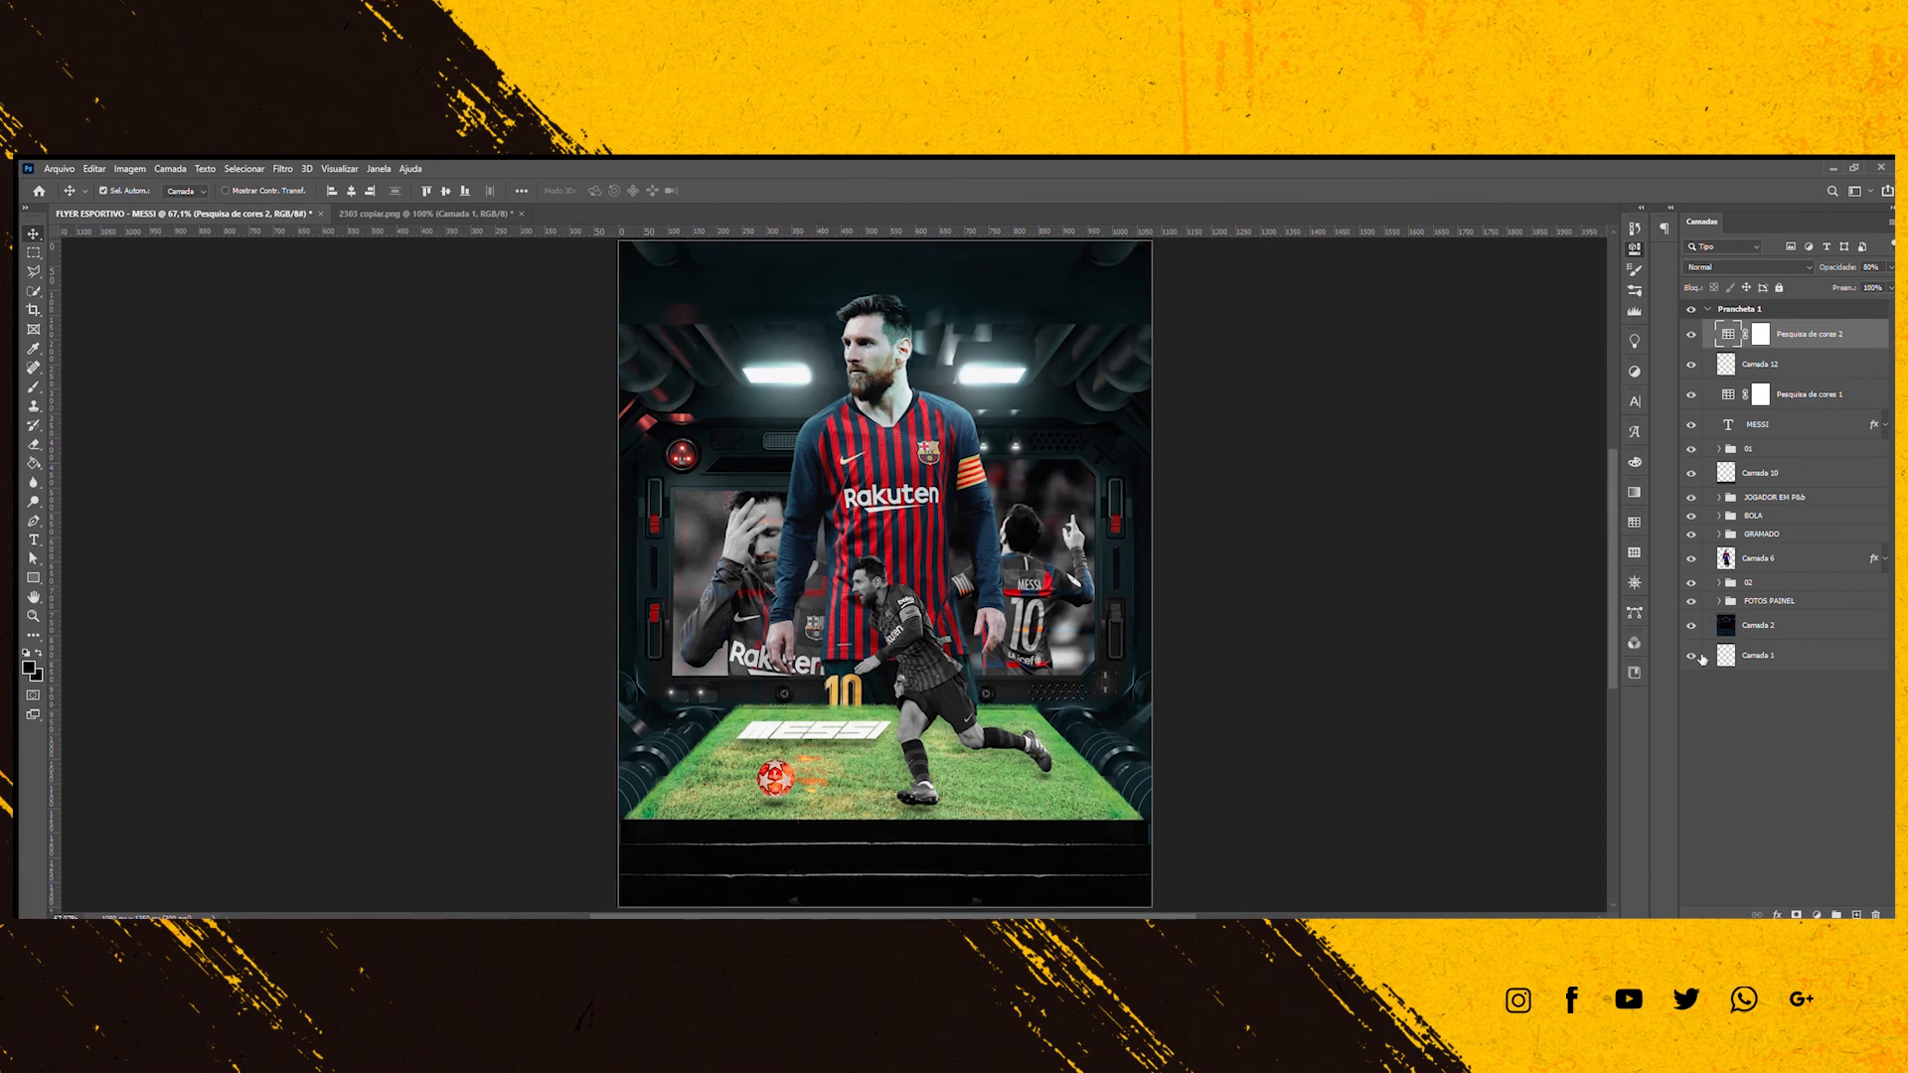
# Close 2303 copiar.png and bring a dark starry dust texture onto the flyer, scaled and reoriented to cover the whole artboard.
pyautogui.click(521, 214)
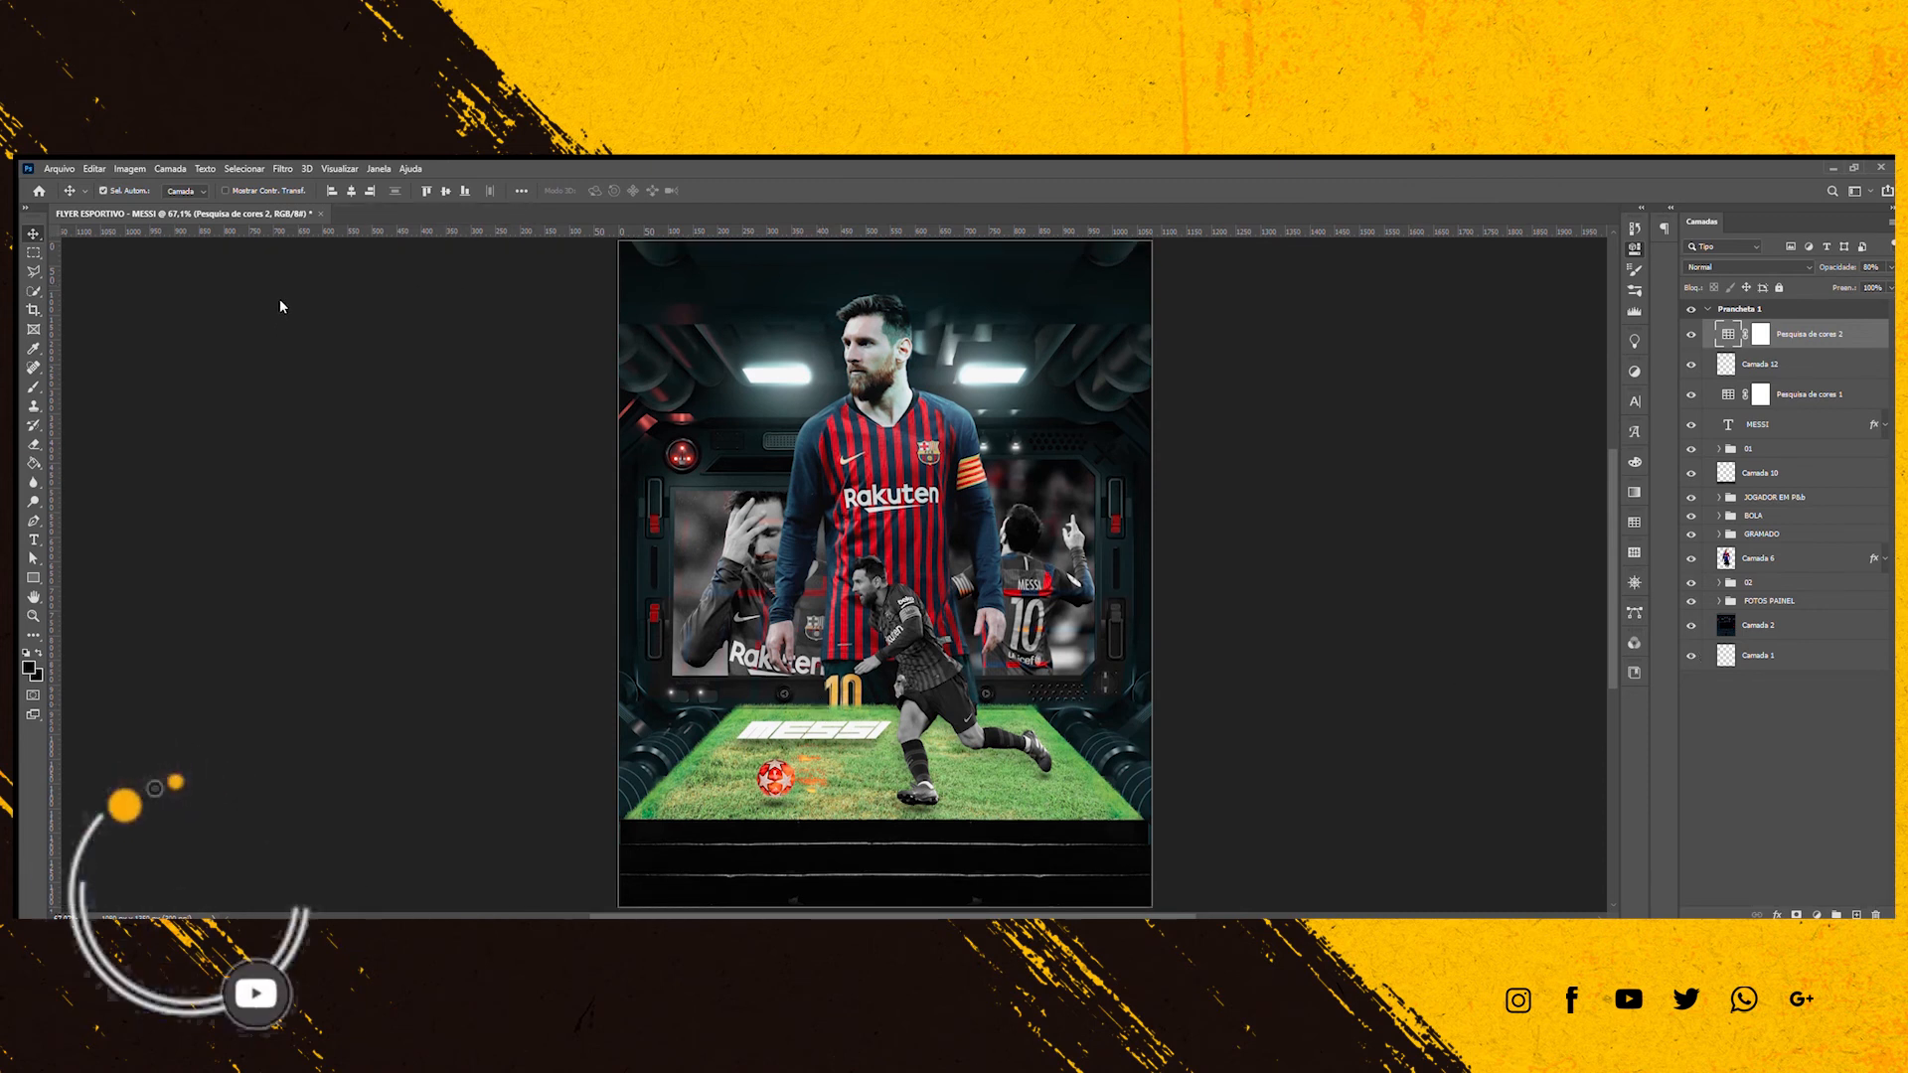
pyautogui.hotkey('ctrl', 'o')
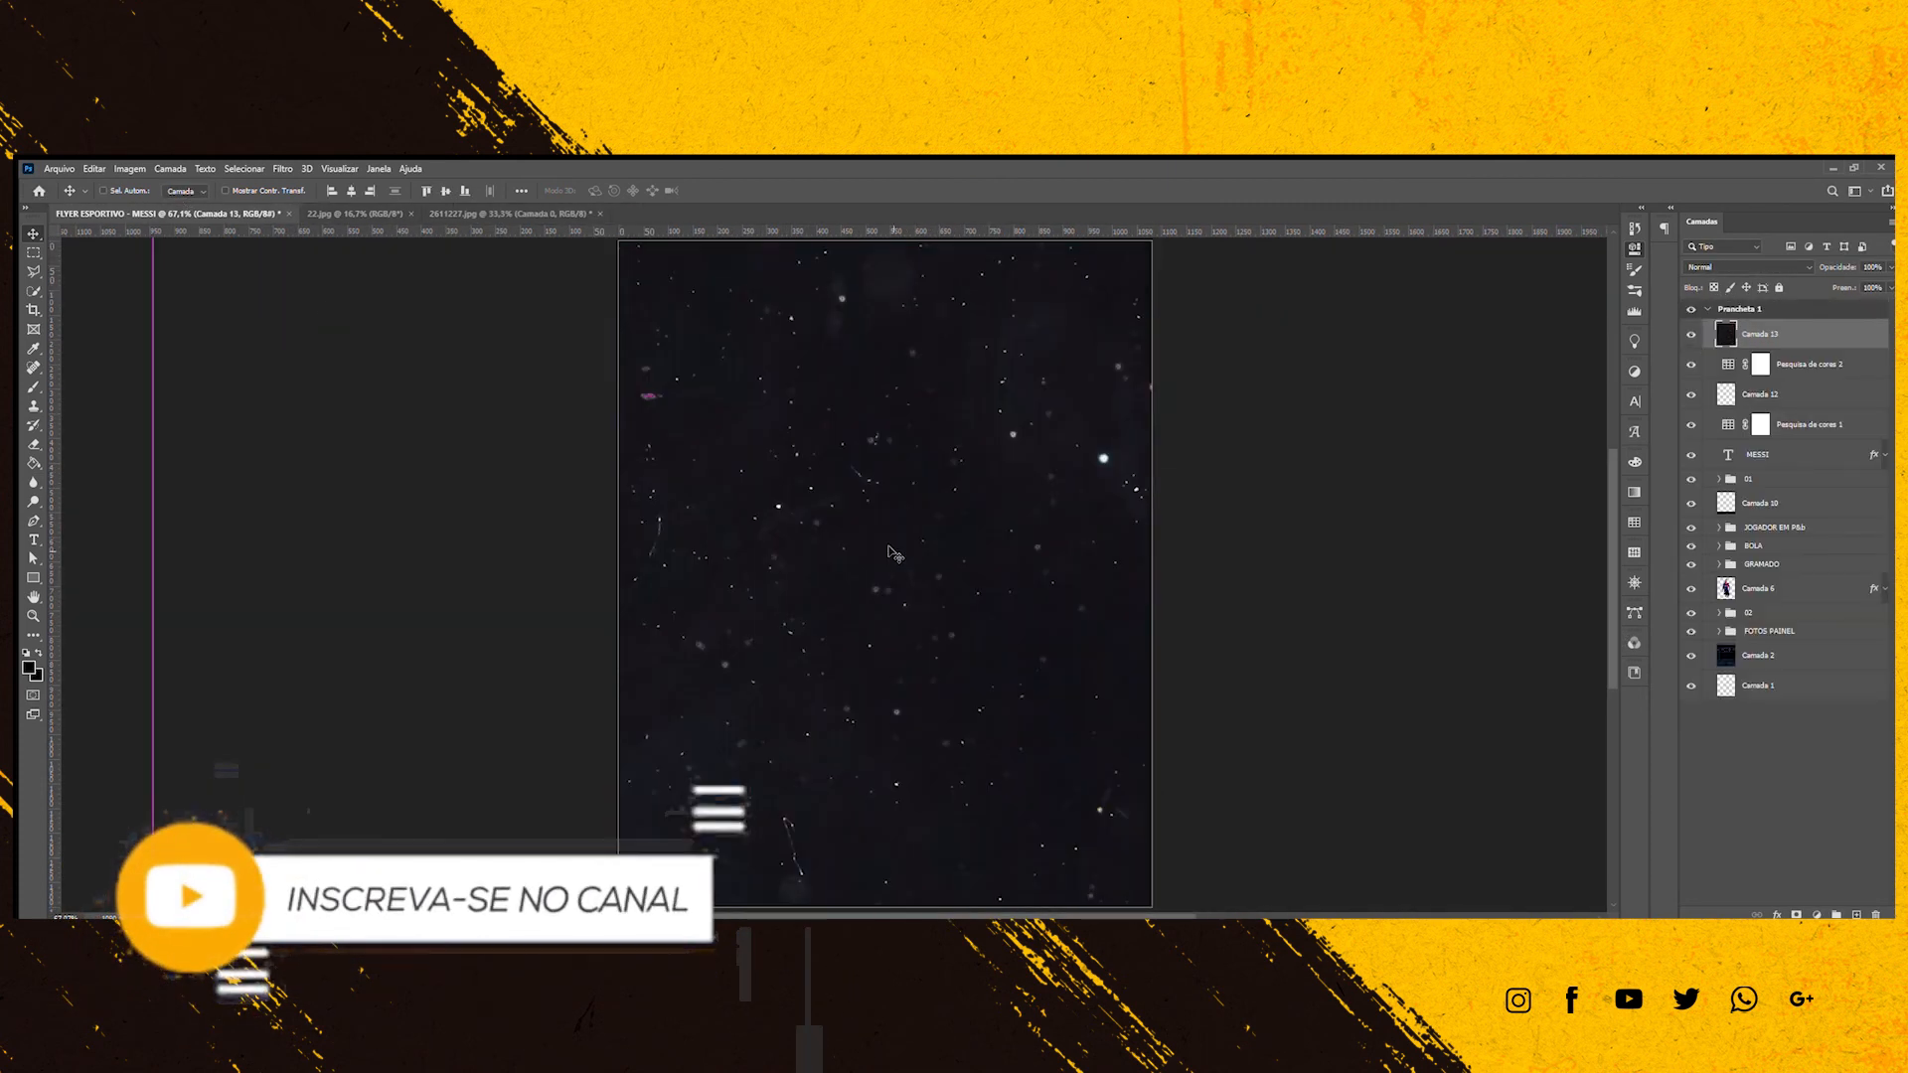
pyautogui.moveTo(1098, 745); pyautogui.dragTo(1061, 711)
pyautogui.moveTo(593, 401); pyautogui.dragTo(805, 540)
pyautogui.moveTo(936, 779); pyautogui.dragTo(783, 630)
pyautogui.moveTo(930, 632); pyautogui.dragTo(831, 587)
pyautogui.moveTo(920, 711); pyautogui.dragTo(960, 772)
pyautogui.rightClick(939, 487)
pyautogui.click(1053, 773)
pyautogui.moveTo(747, 452); pyautogui.dragTo(756, 464)
pyautogui.press('Return')
# Set the dust texture's blend mode to Clarear and reduce its opacity.
pyautogui.scroll(6, 918, 646)
pyautogui.click(1700, 267)
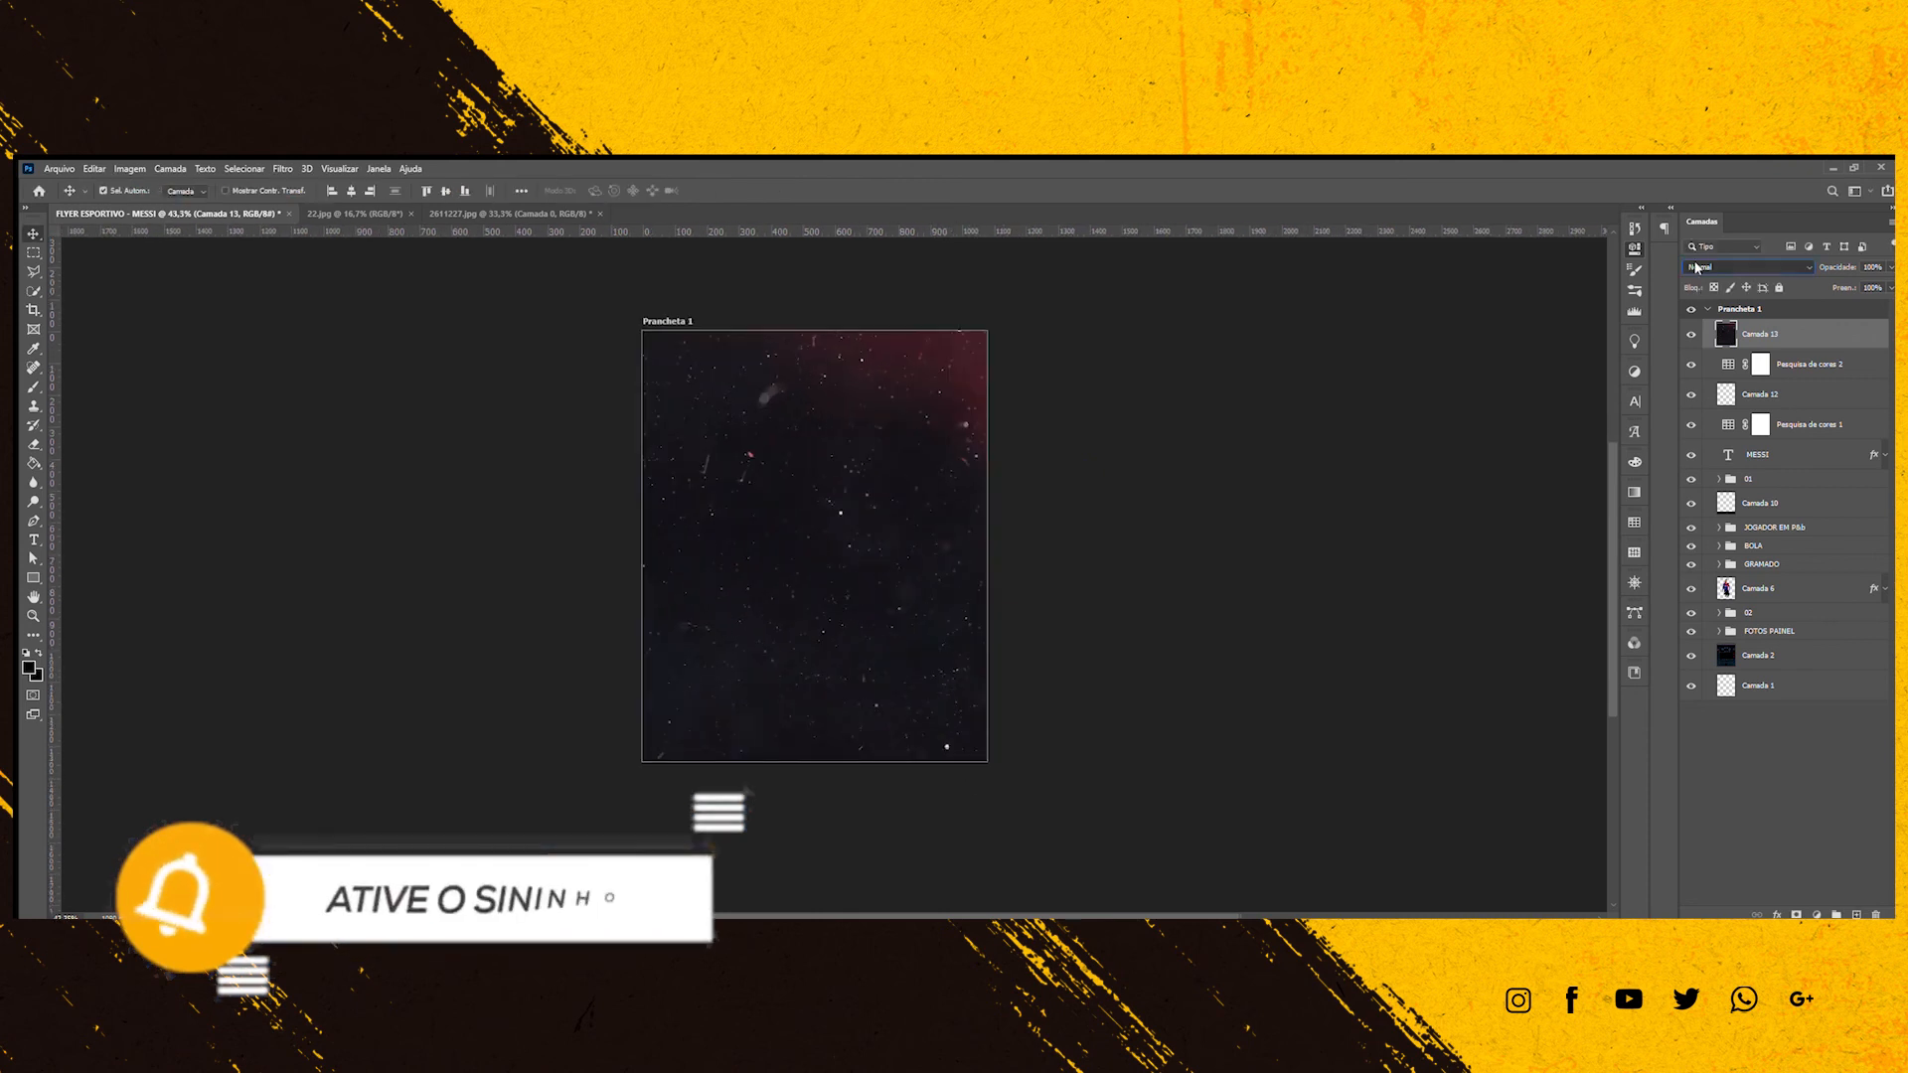
pyautogui.click(1695, 360)
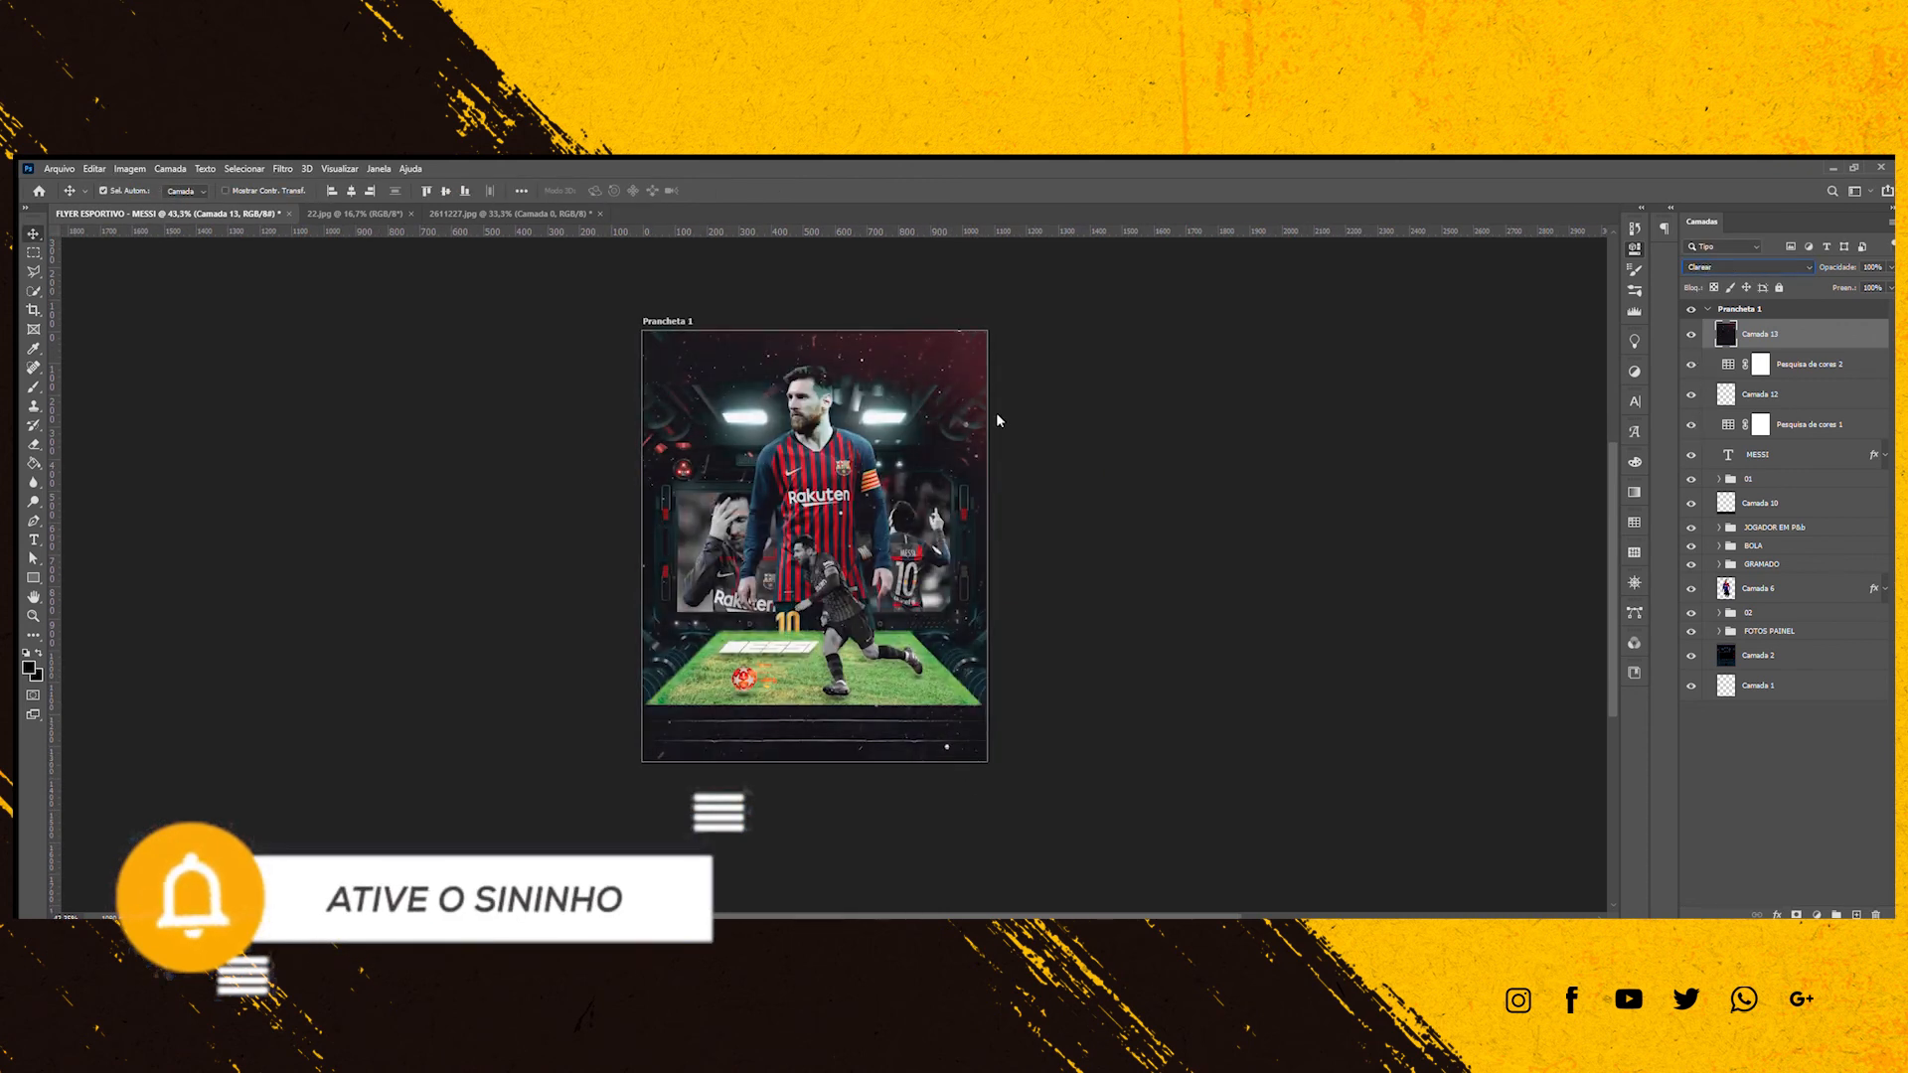
pyautogui.scroll(1, 852, 450)
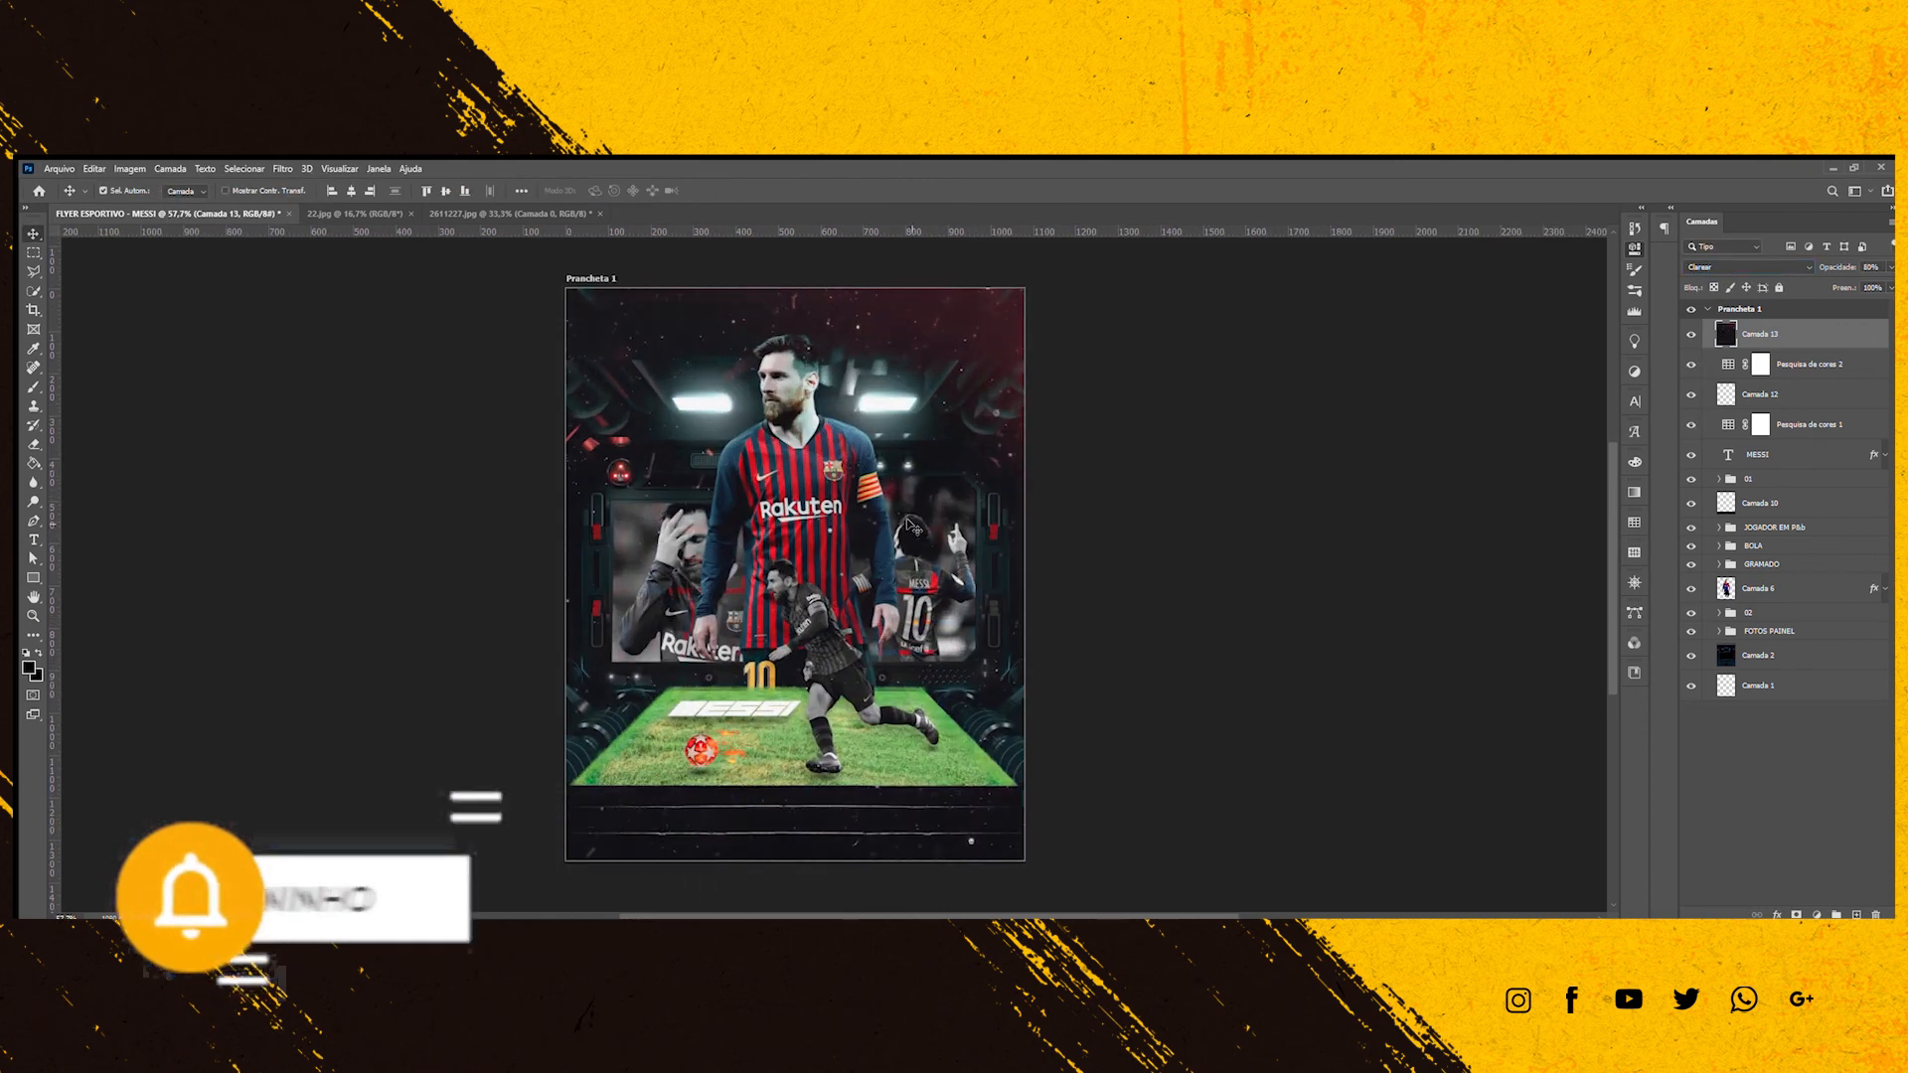
# Bring the second texture image onto the flyer as the top layer and resize it to cover the whole artboard.
pyautogui.hotkey('ctrl', 't')
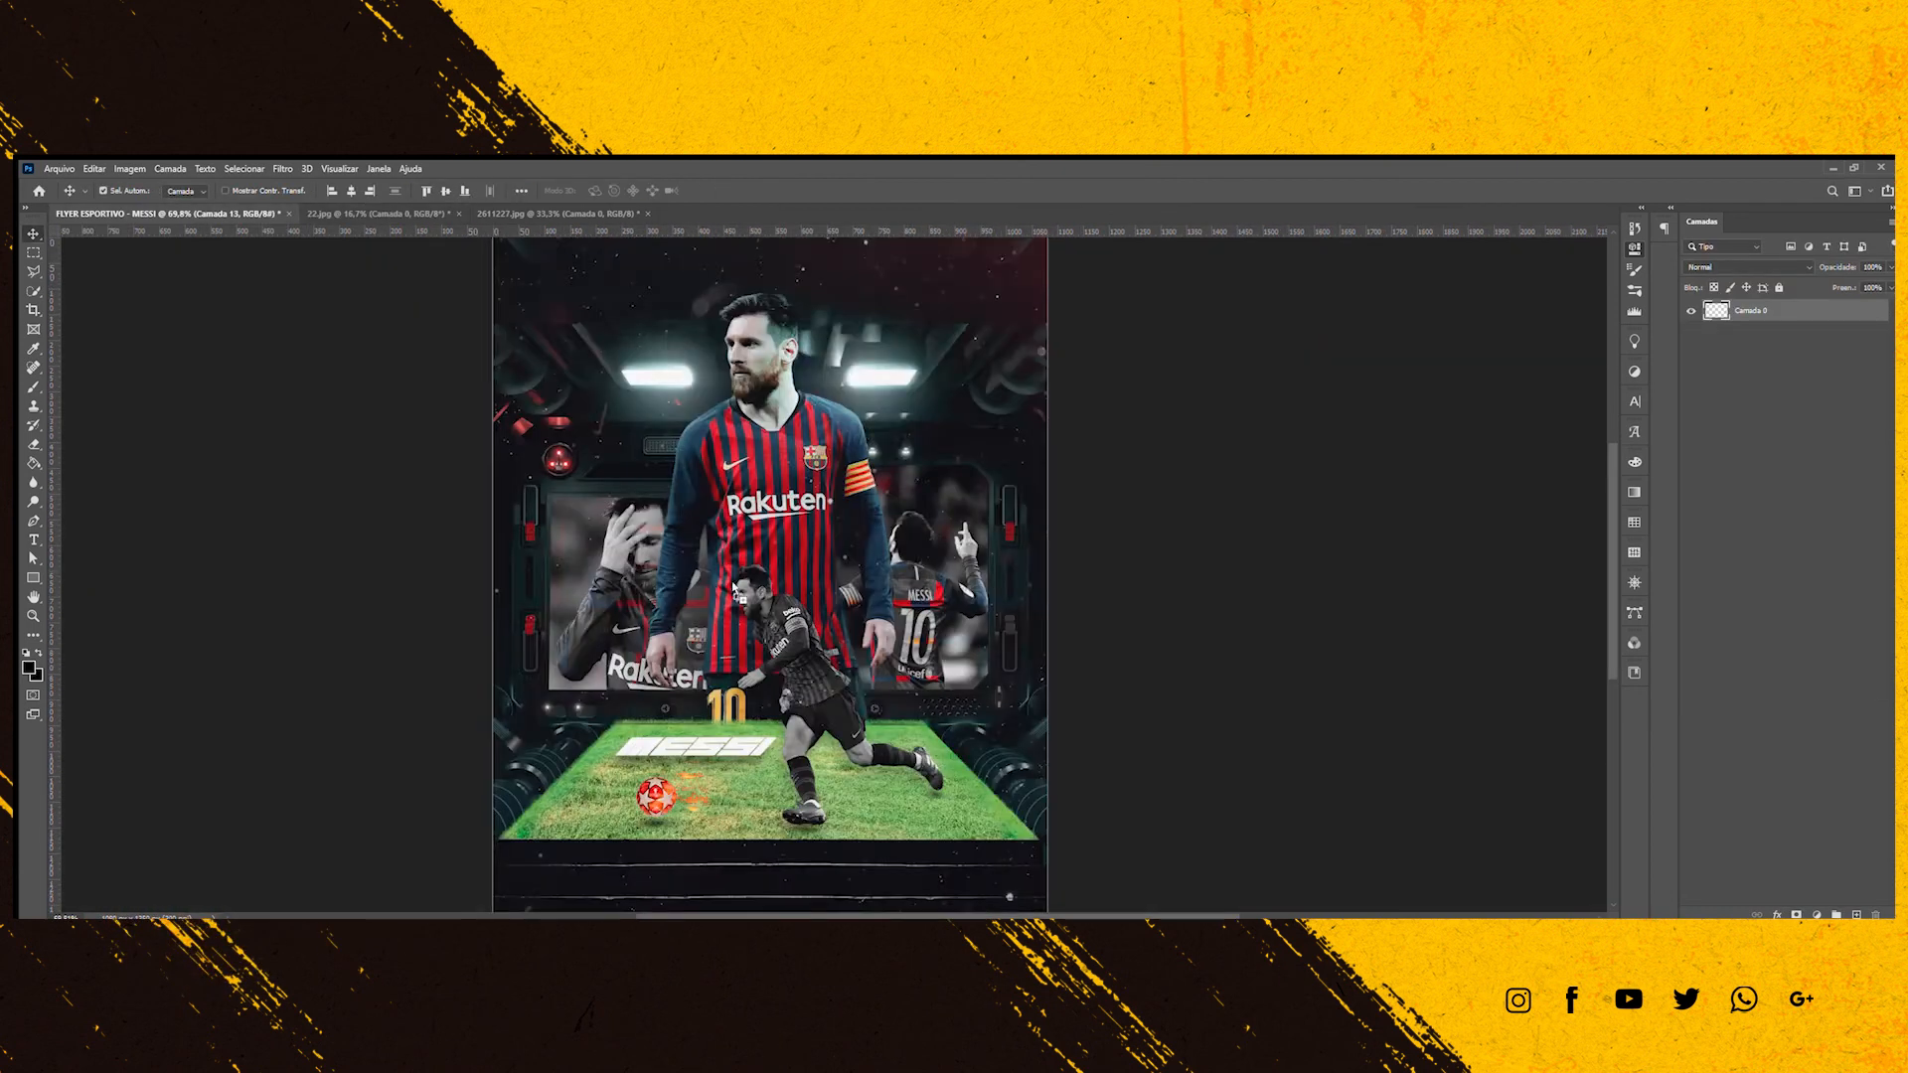
pyautogui.scroll(-3, 874, 663)
pyautogui.moveTo(1269, 324); pyautogui.dragTo(729, 686)
pyautogui.moveTo(575, 807); pyautogui.dragTo(867, 616)
pyautogui.moveTo(1023, 494); pyautogui.dragTo(912, 570)
pyautogui.moveTo(873, 779); pyautogui.dragTo(660, 762)
pyautogui.moveTo(828, 682); pyautogui.dragTo(870, 663)
pyautogui.press('Return')
pyautogui.hotkey('ctrl', '0')
# Set the second texture layer's blend mode to Multiplicação and its opacity to 50%.
pyautogui.hotkey('shift', 'alt', 'm')
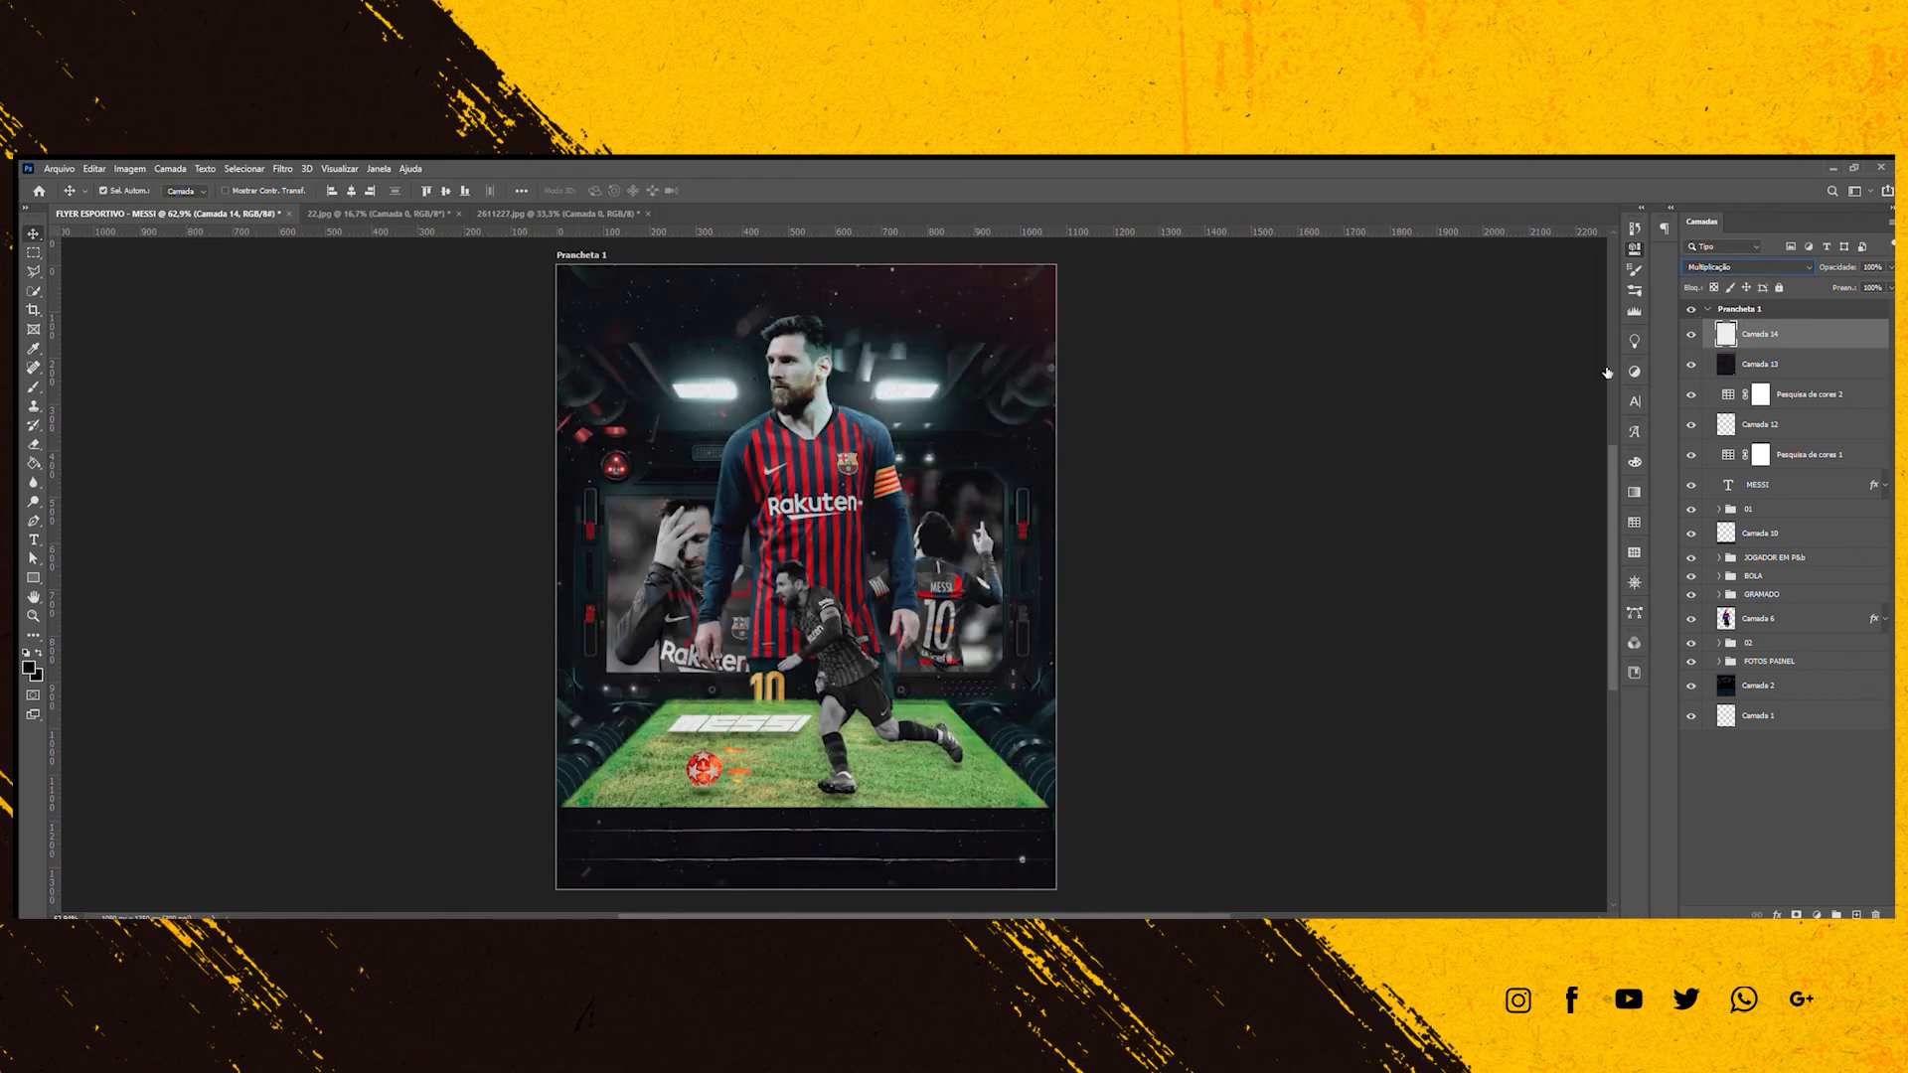
pyautogui.press('5')
pyautogui.scroll(-1, 510, 755)
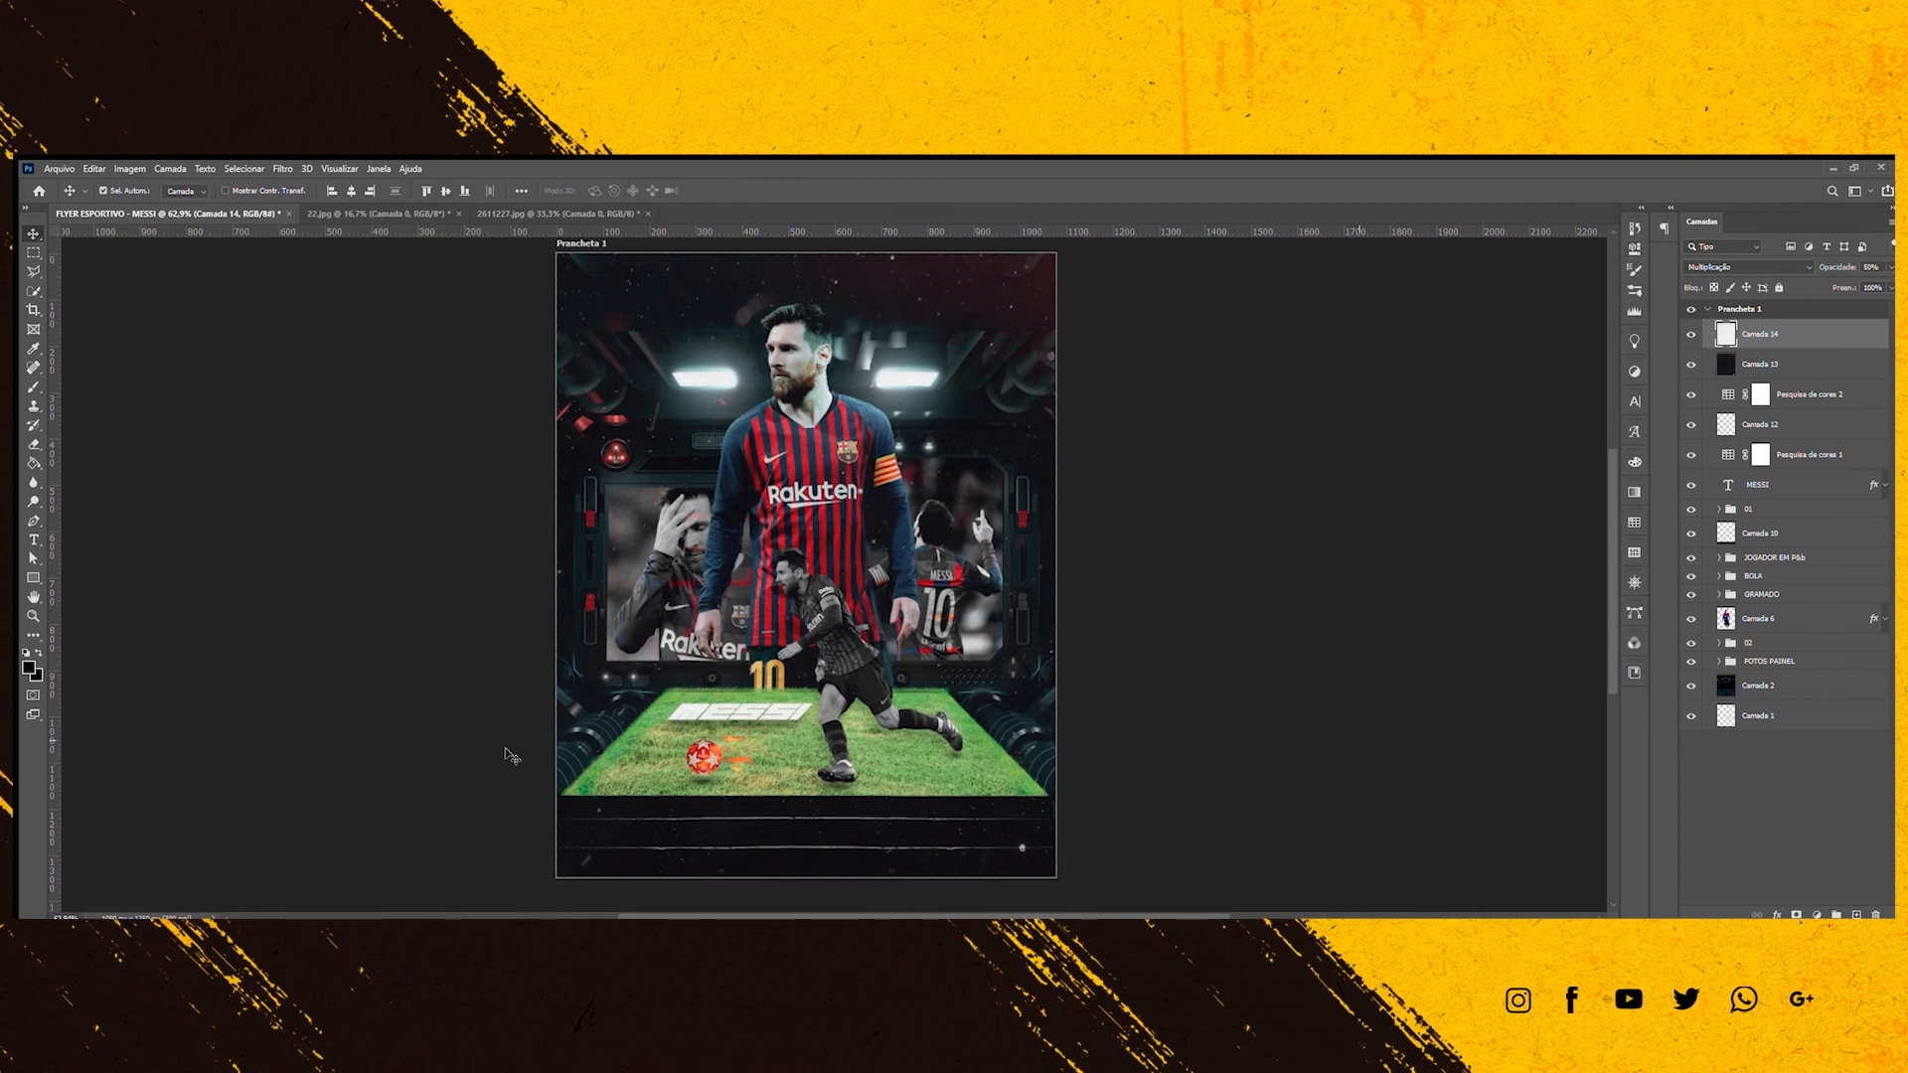